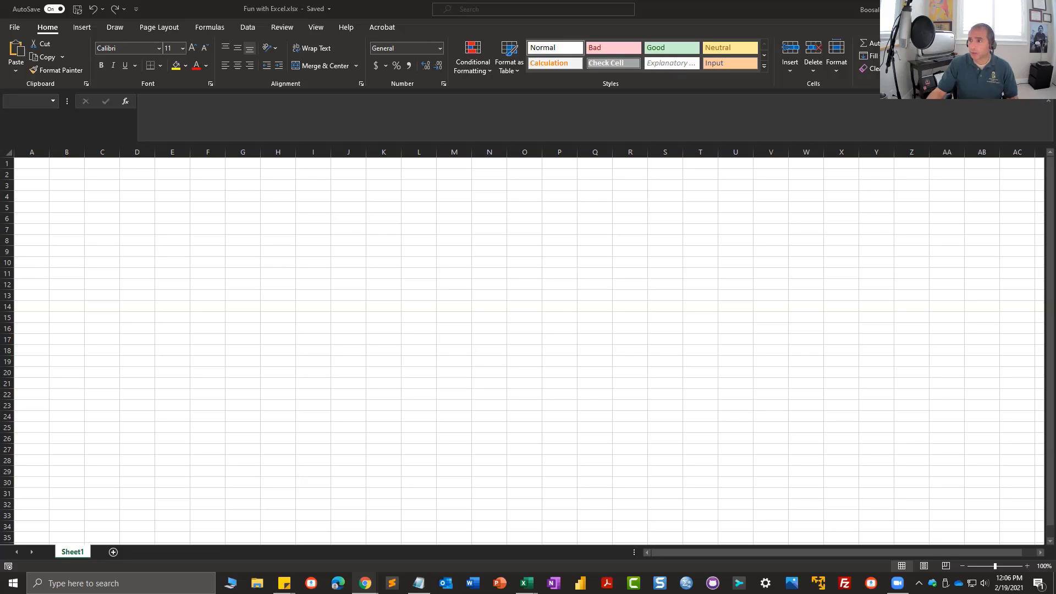
Switch to FacultyTutorial-FinishedFile.xlsx and check the formulas behind the first score of Assessment1 through Assessment5 on the Assessment sheet.
key("alt+Tab")
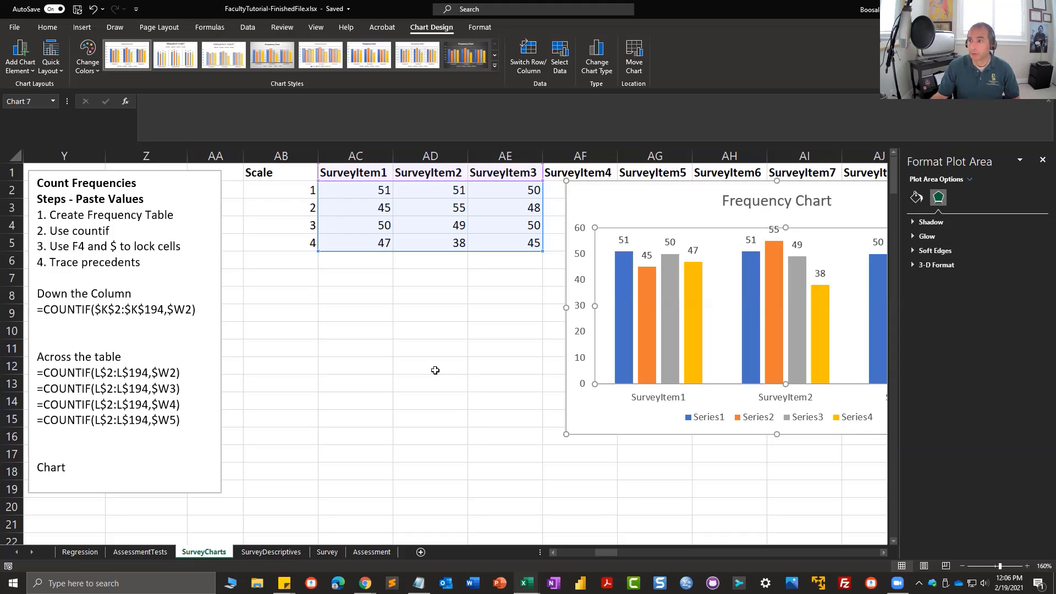
left_click(384, 552)
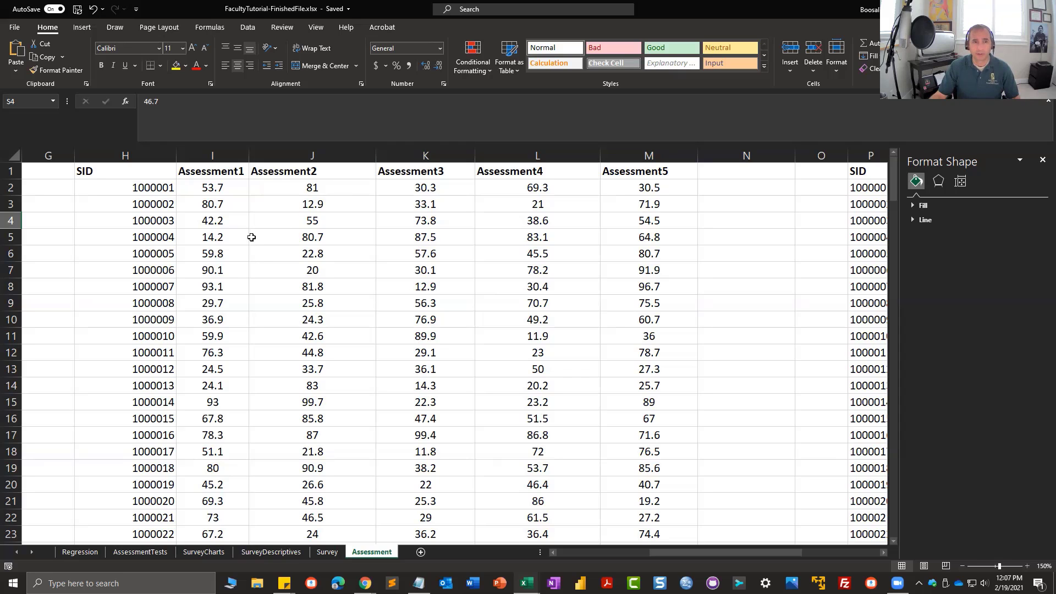
left_click(216, 188)
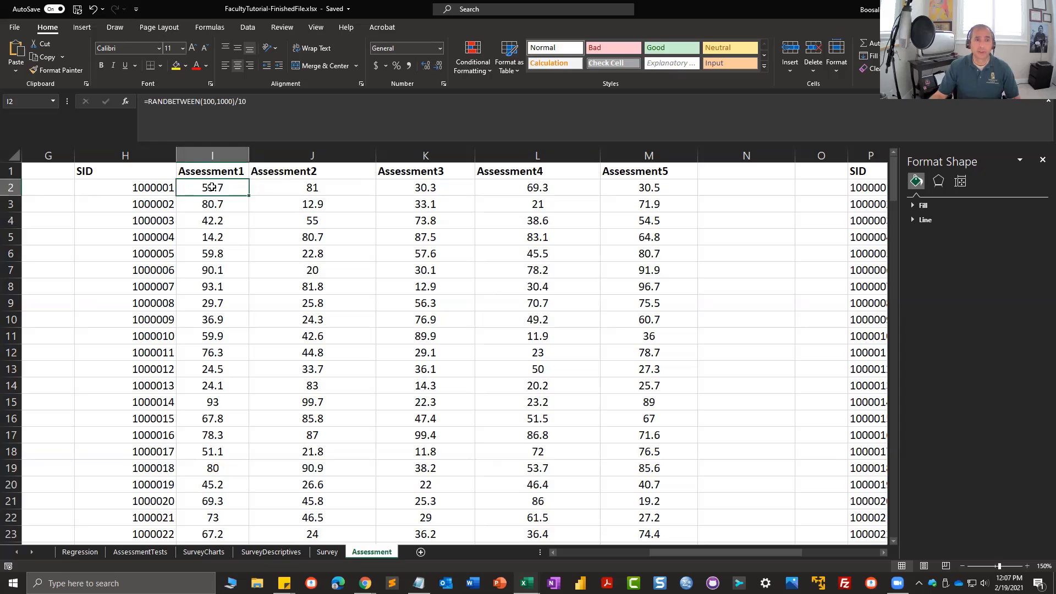
left_click(283, 191)
left_click(396, 191)
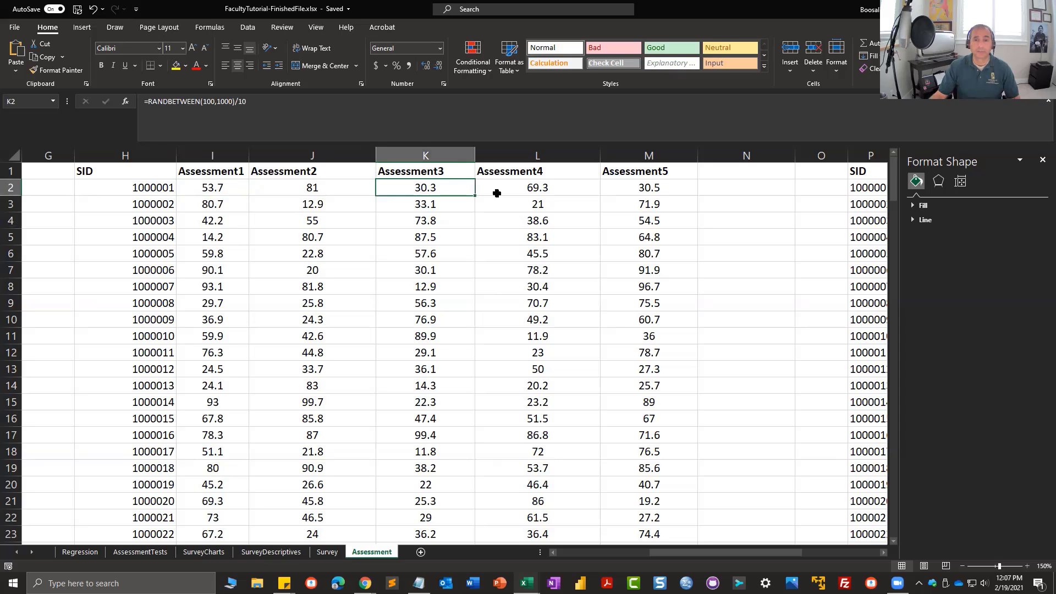
left_click(517, 191)
left_click(640, 192)
left_click(206, 190)
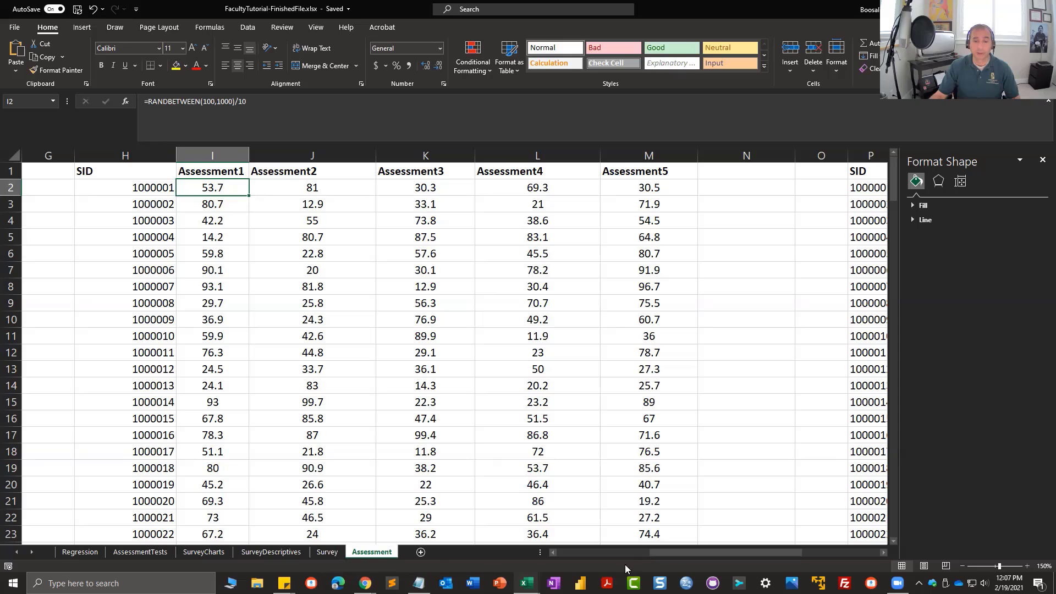
View the Survey sheet's item responses and examine the descriptive statistics tables on the SurveyDescriptives sheet.
left_click_drag(667, 558, 328, 553)
left_click(327, 552)
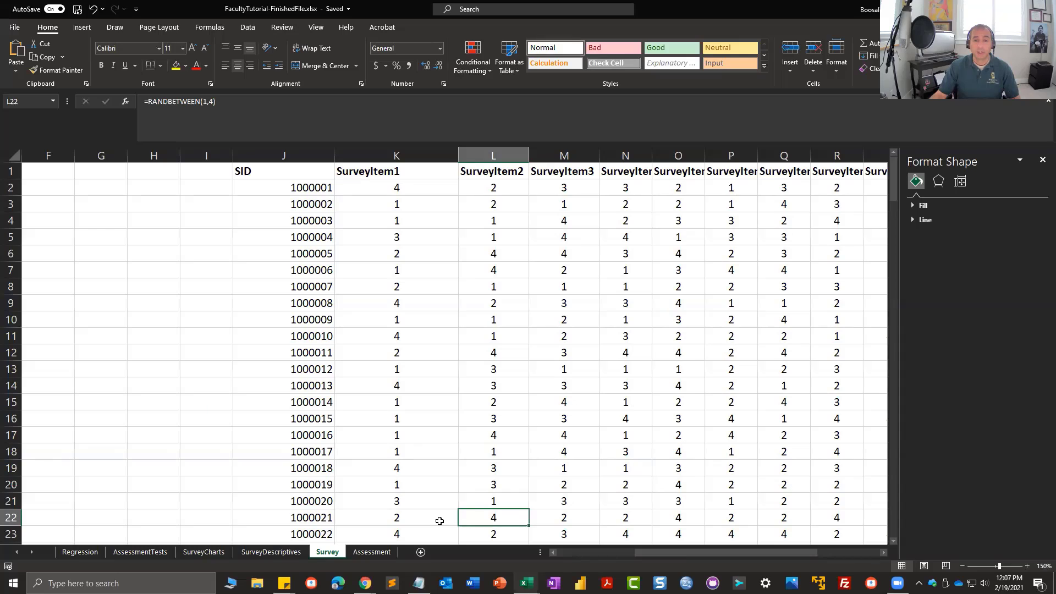
left_click(271, 553)
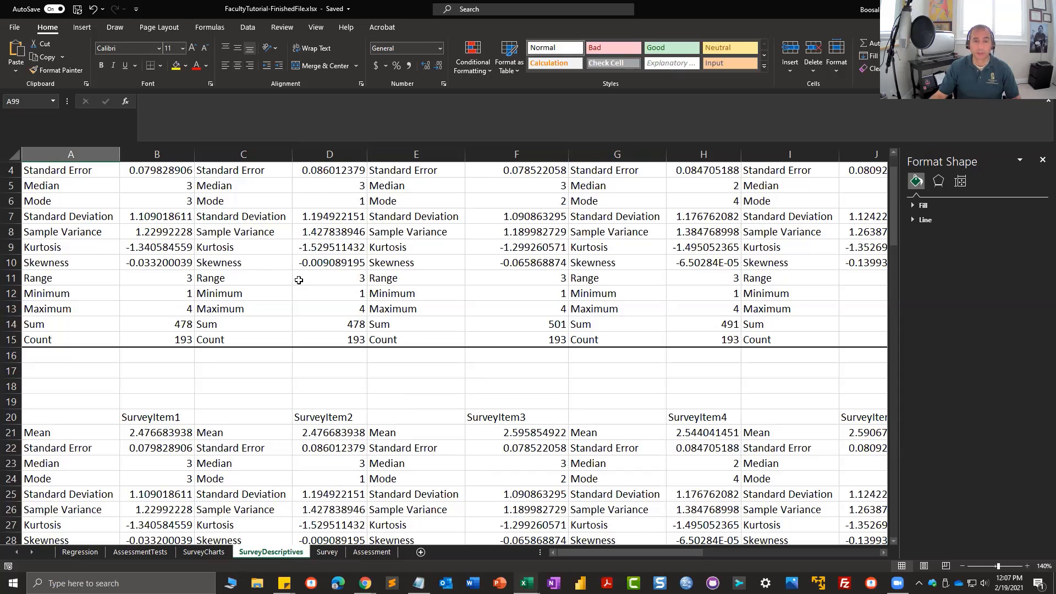
left_click_drag(70, 170, 55, 337)
scroll(55, 336, "up", 1)
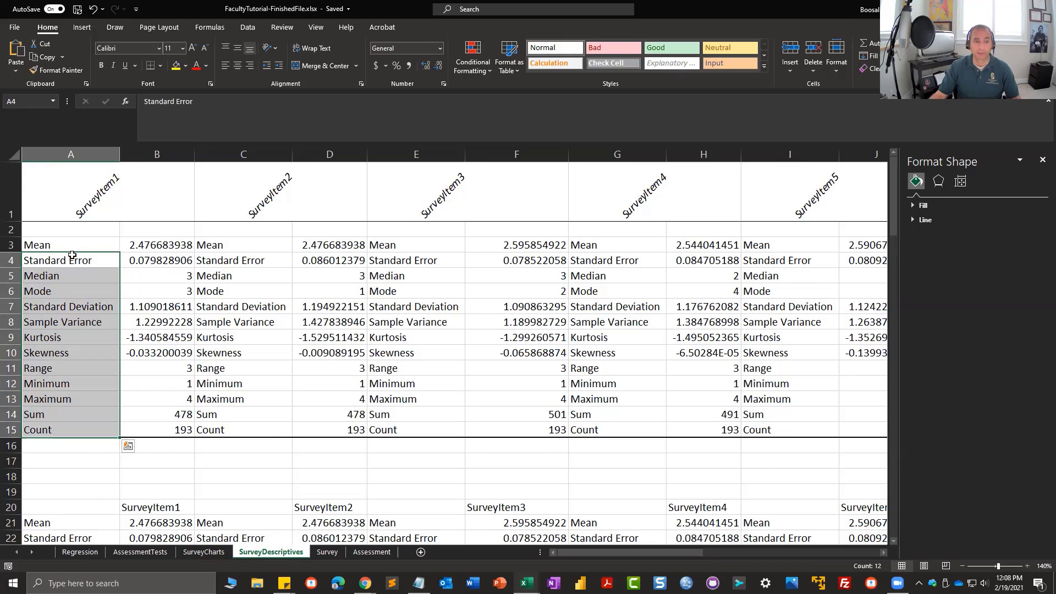
scroll(72, 255, "down", 4)
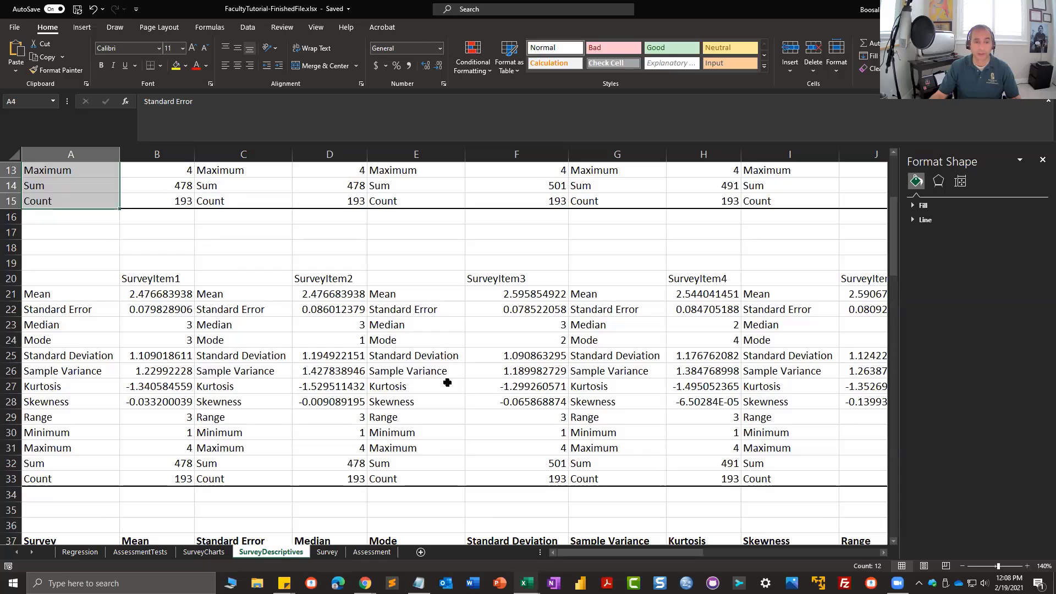
scroll(447, 383, "down", 6)
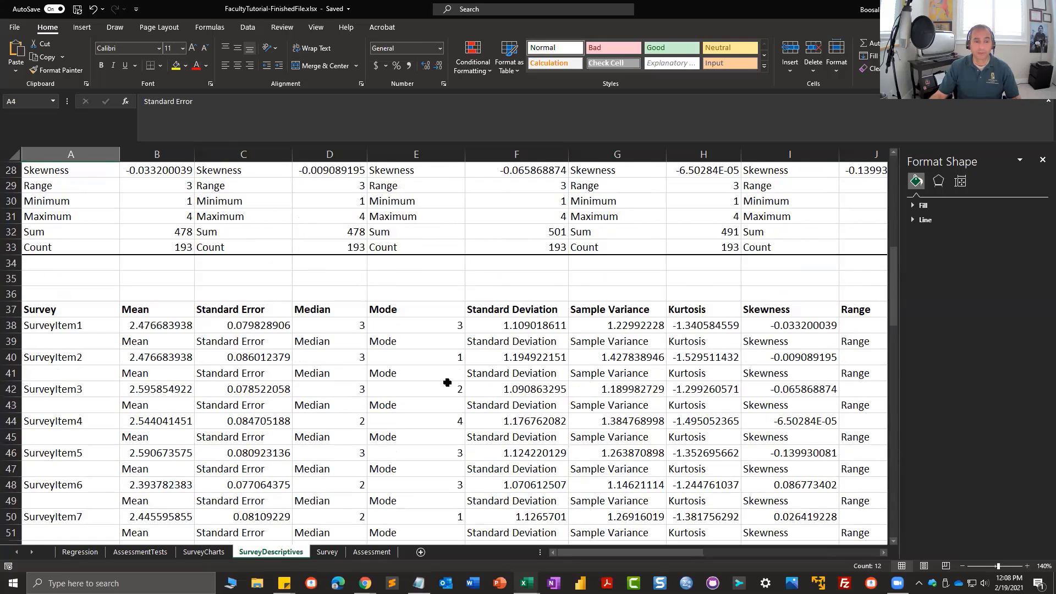
scroll(448, 382, "down", 2)
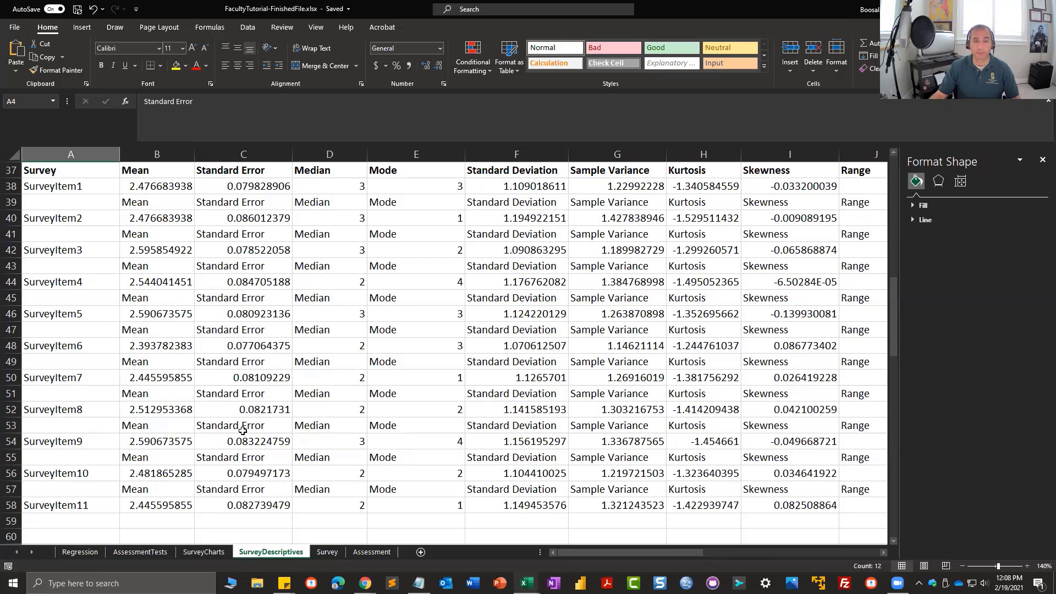
scroll(217, 312, "down", 7)
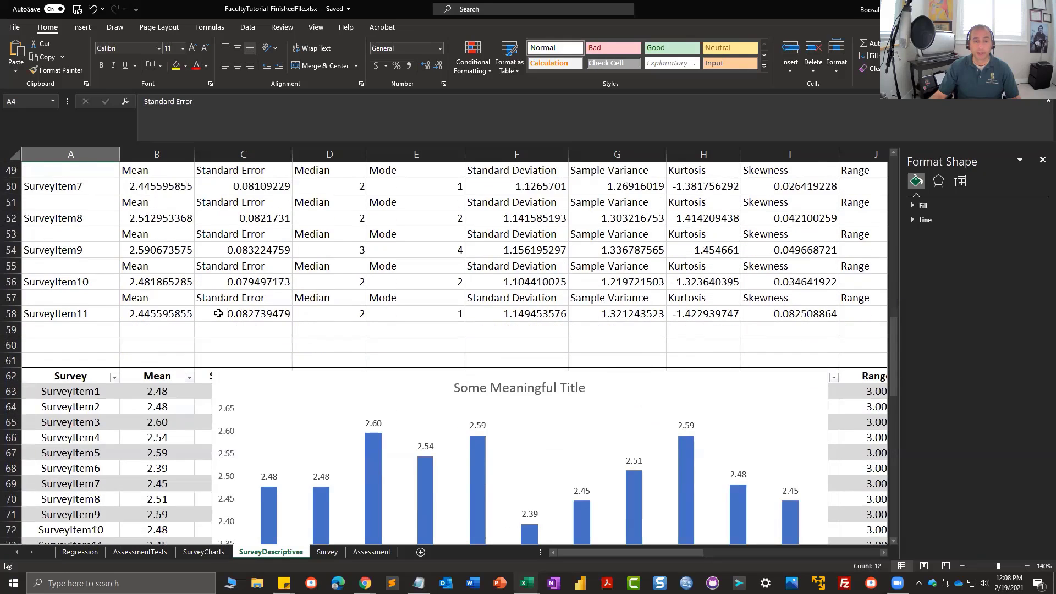
Move the "Some Meaningful Title" chart below the formatted statistics table to uncover it, and place the chart back over the table.
left_click_drag(298, 260, 298, 438)
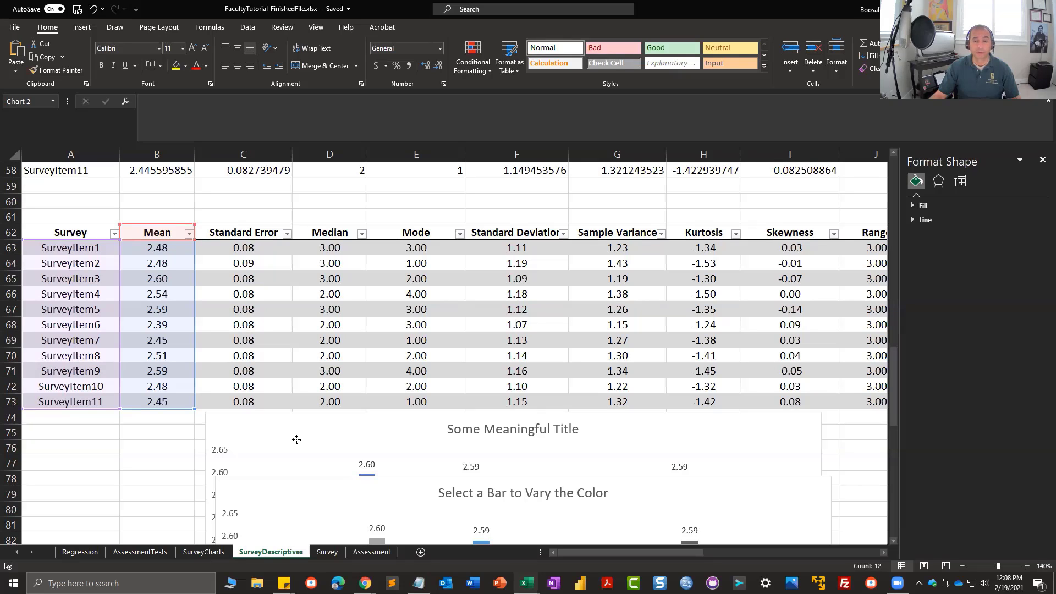
left_click_drag(296, 439, 293, 222)
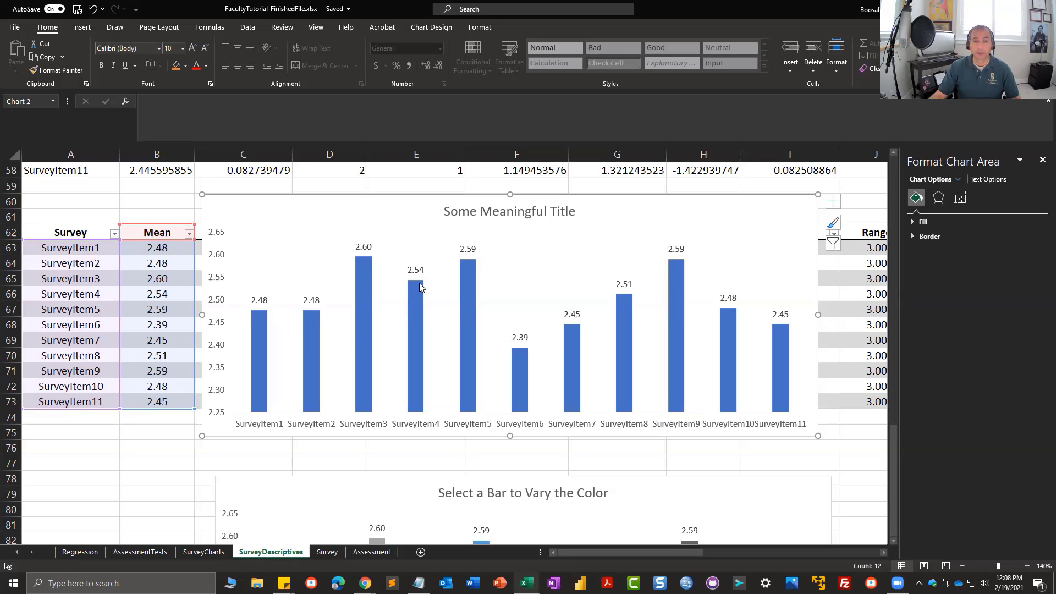
Examine the mean bar charts with varied bar colors and the changed 4 - 1 scale further down SurveyDescriptives.
scroll(420, 285, "down", 4)
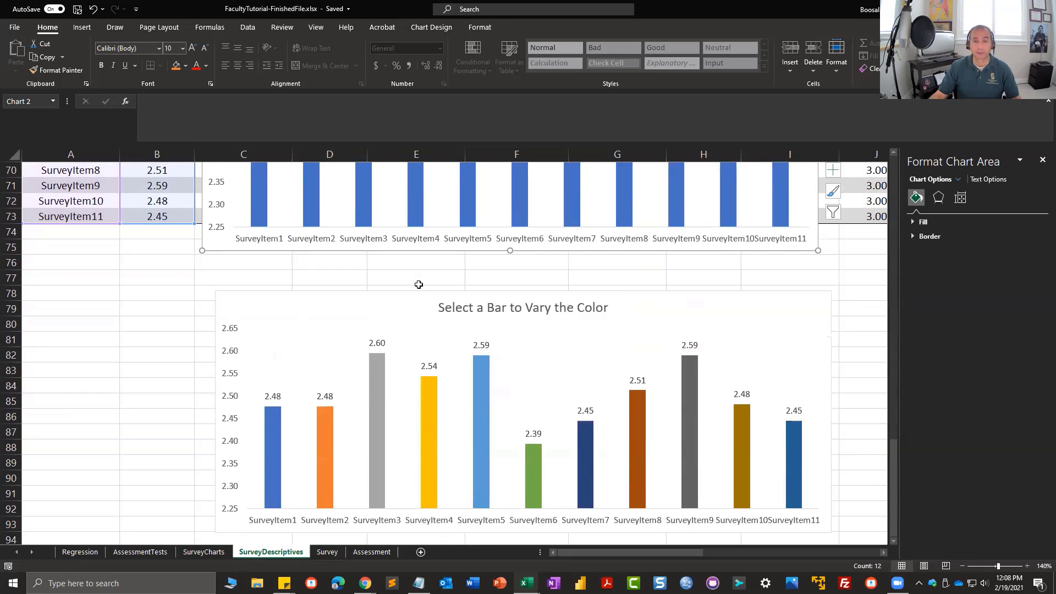
scroll(419, 285, "down", 2)
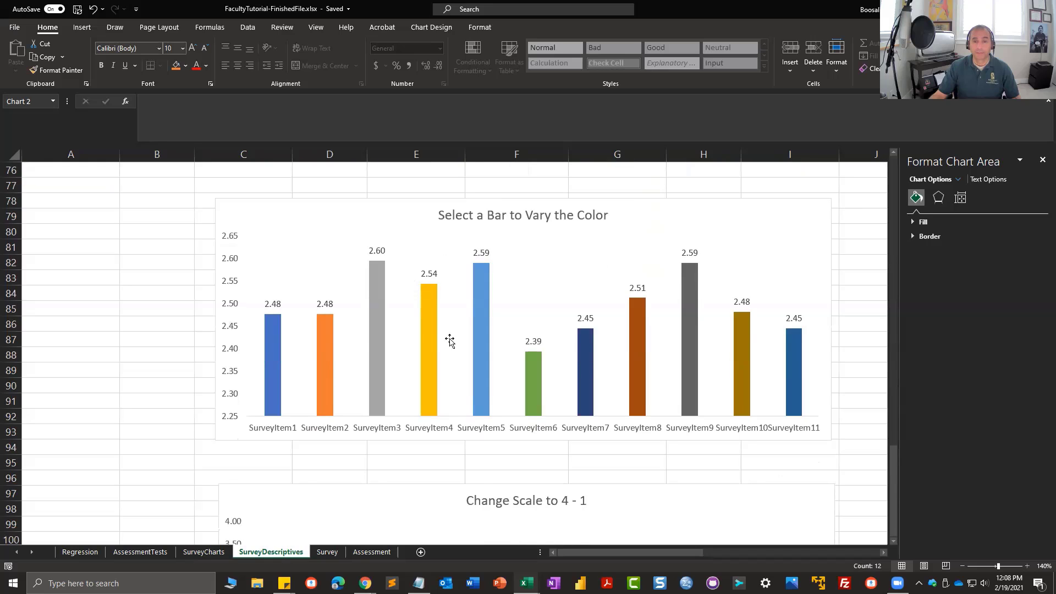
scroll(730, 355, "down", 5)
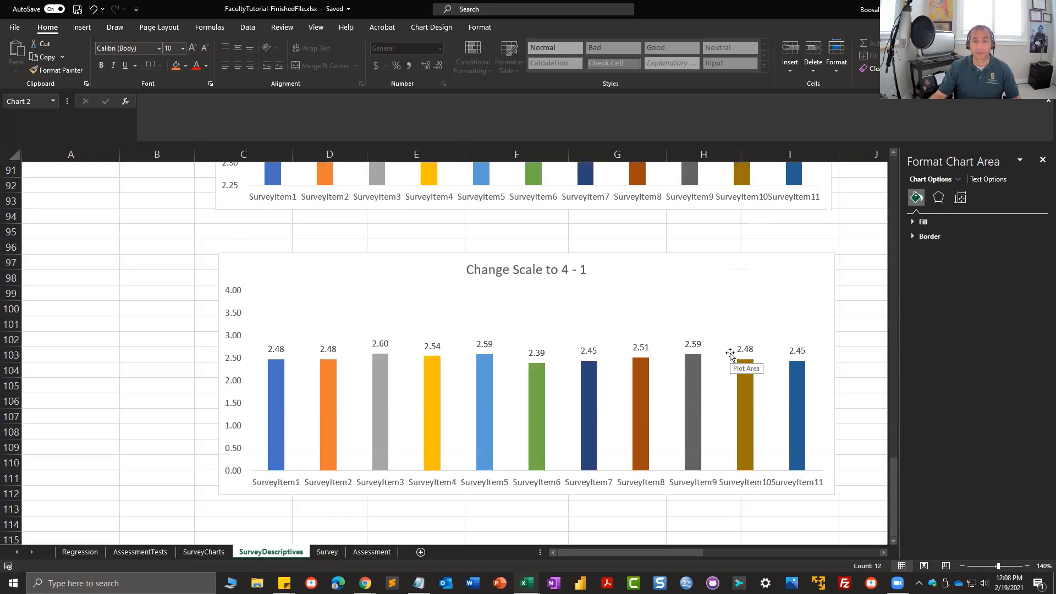
scroll(730, 355, "down", 1)
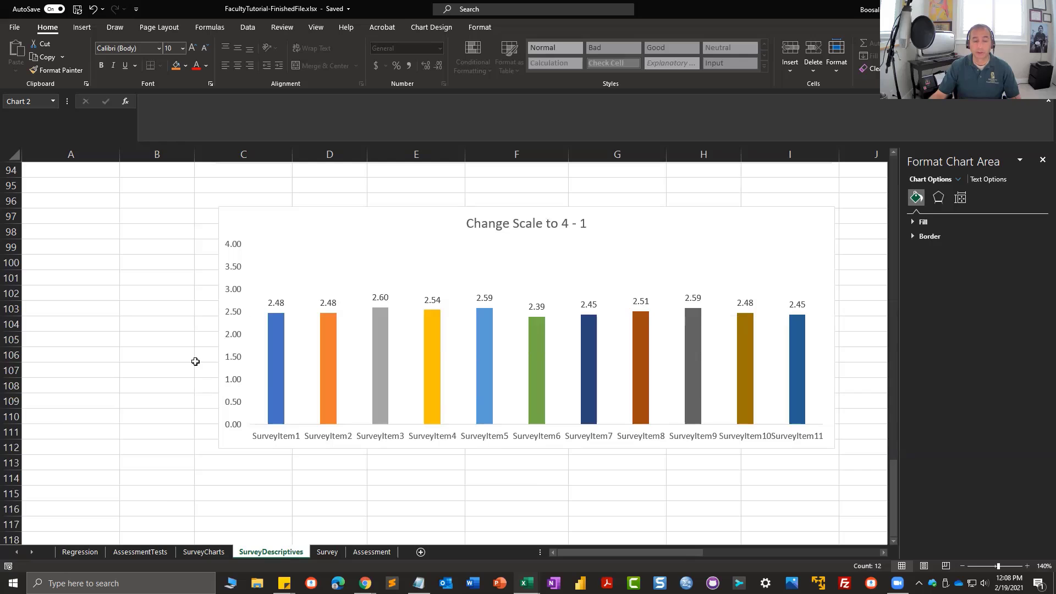
scroll(142, 338, "up", 2)
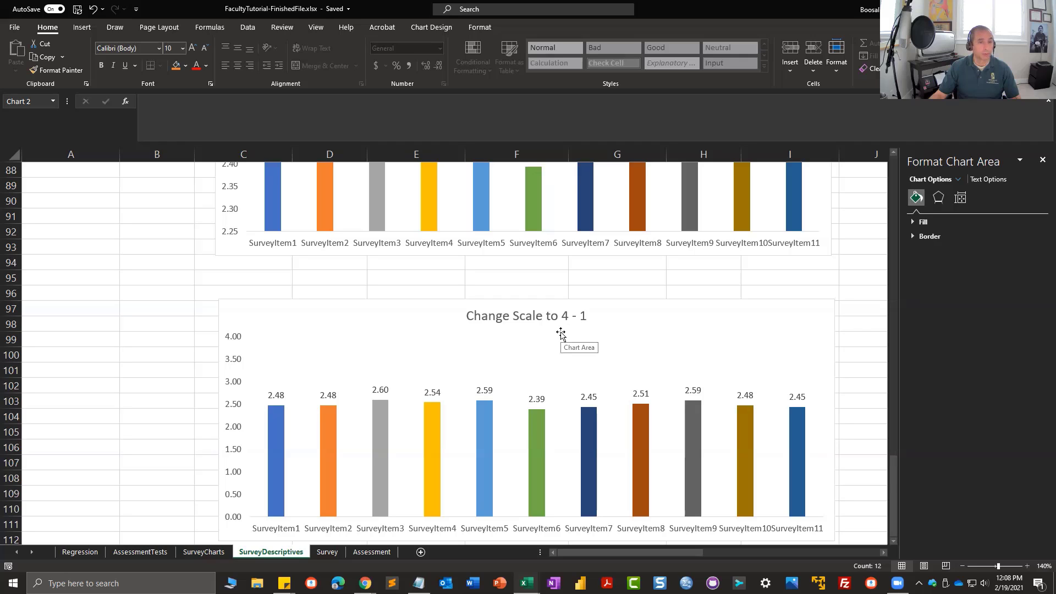
scroll(489, 336, "down", 3)
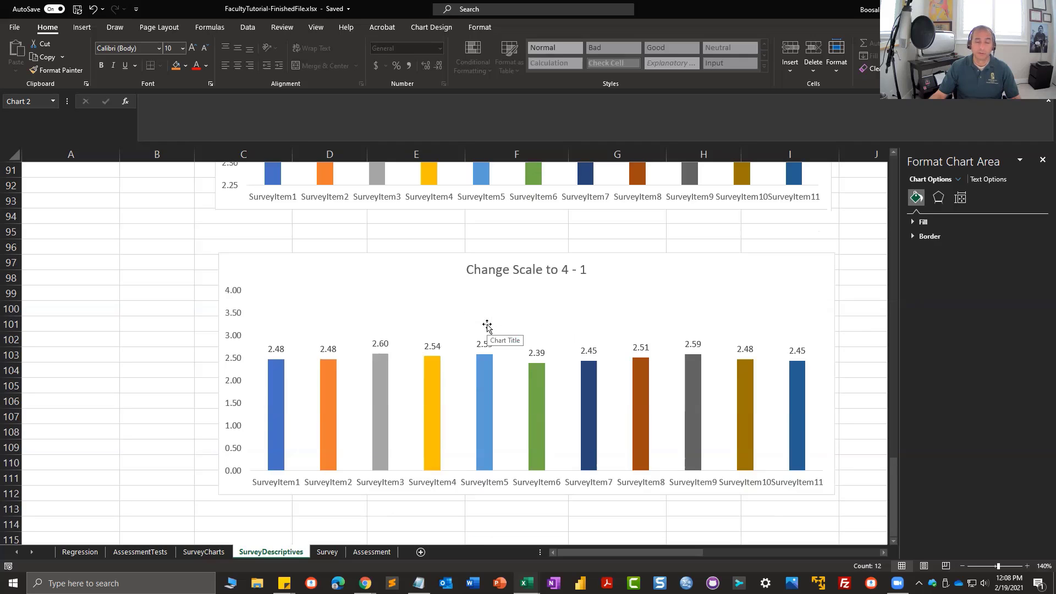
scroll(361, 401, "down", 1)
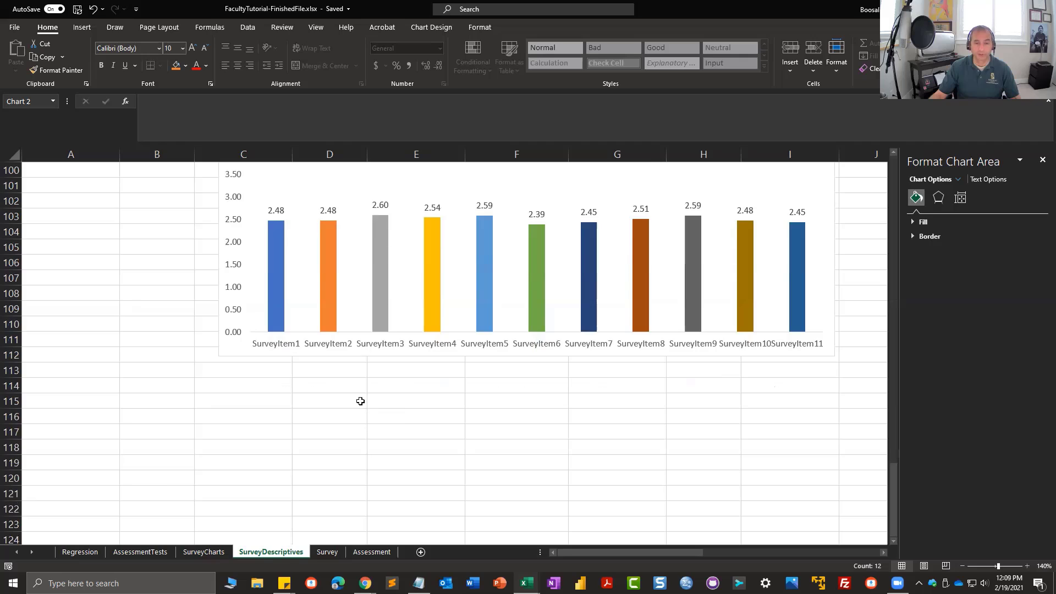
scroll(360, 401, "up", 20)
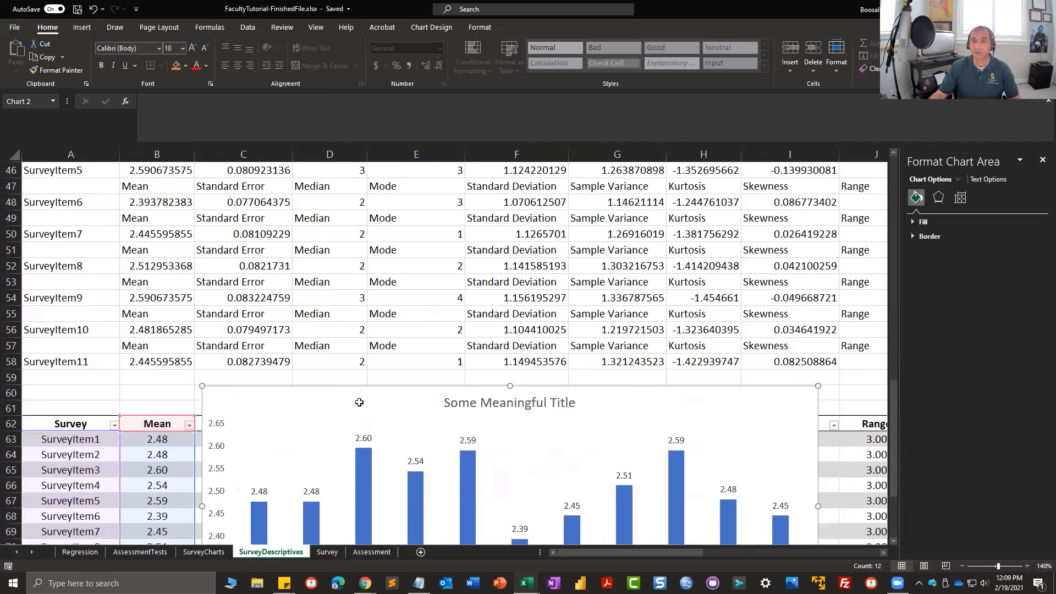
scroll(359, 402, "up", 5)
Check the COUNTIF formulas for scale values 1 to 4 under SurveyItem1 to SurveyItem3 on the SurveyCharts sheet.
left_click(204, 552)
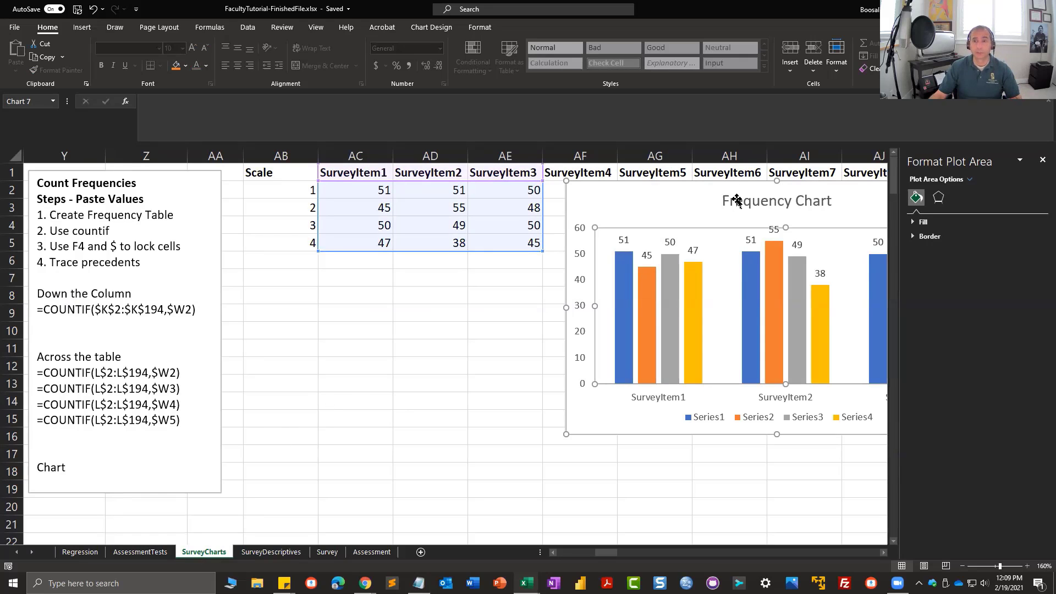
left_click(383, 193)
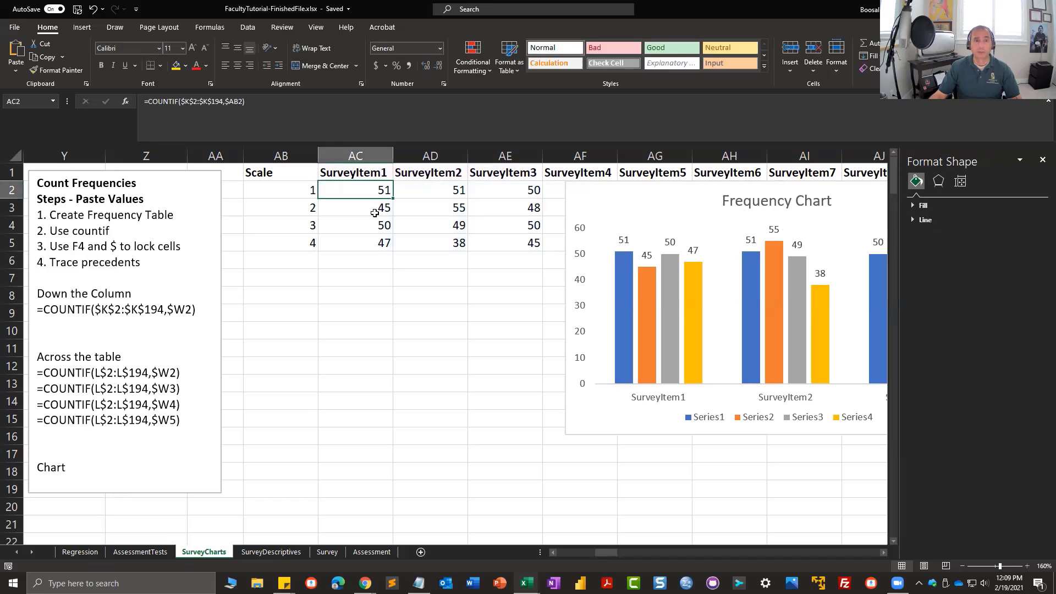
left_click(378, 210)
left_click(374, 241)
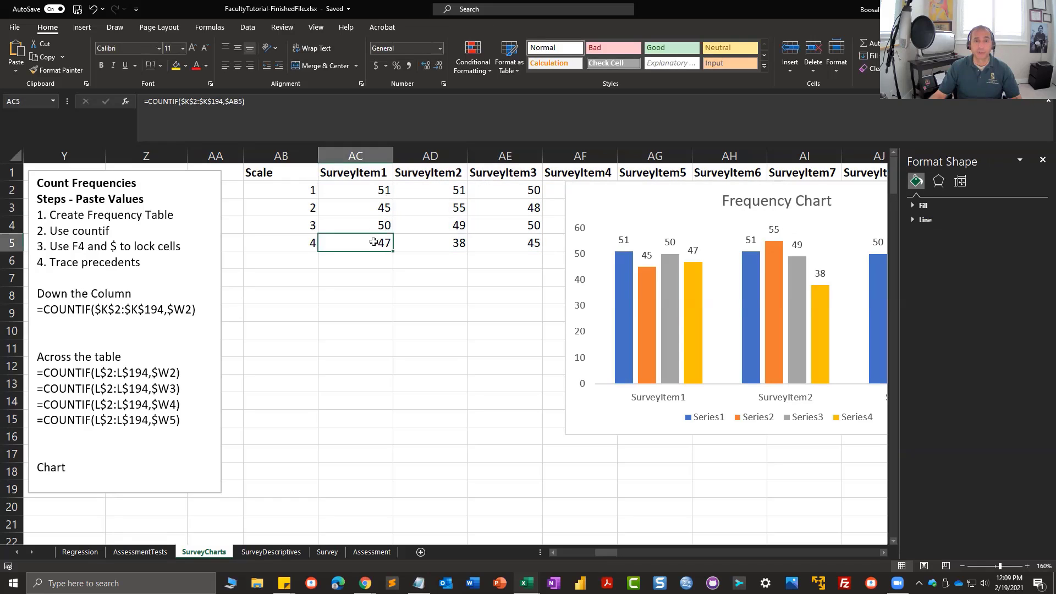
left_click(446, 205)
left_click(445, 223)
left_click(446, 242)
left_click(508, 192)
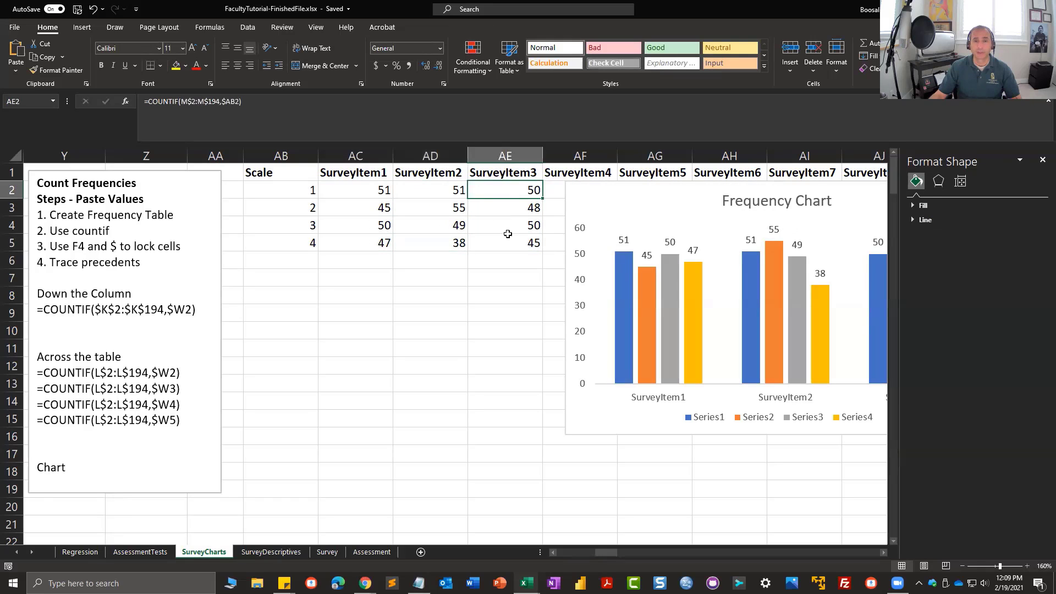
left_click(509, 210)
left_click(510, 225)
left_click(510, 242)
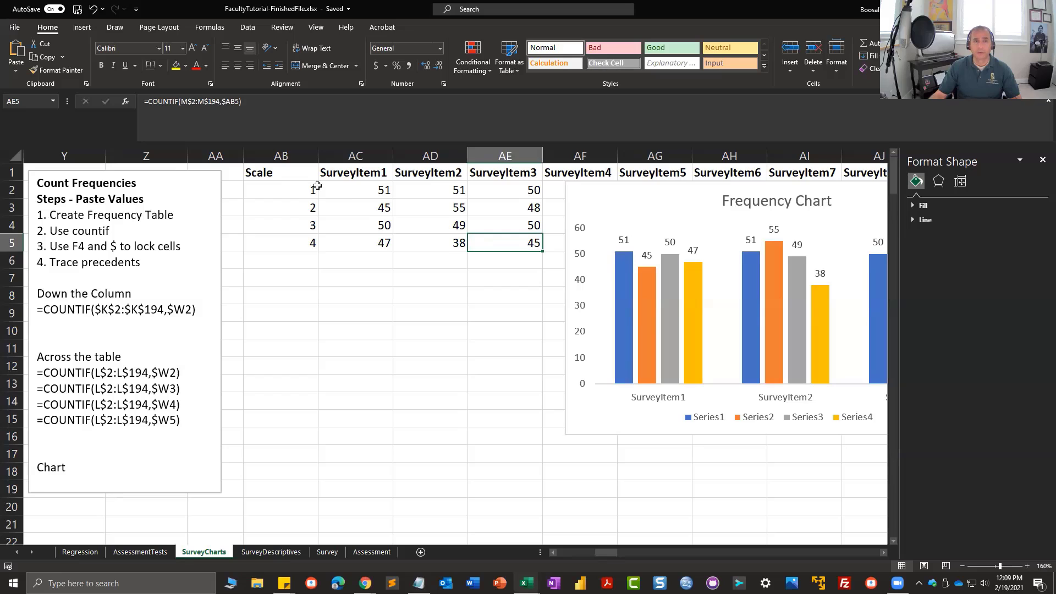
Copy the COUNTIF formula of cell AC2 into a new Notepad document and inspect its locked range and criteria references.
left_click_drag(365, 190, 527, 243)
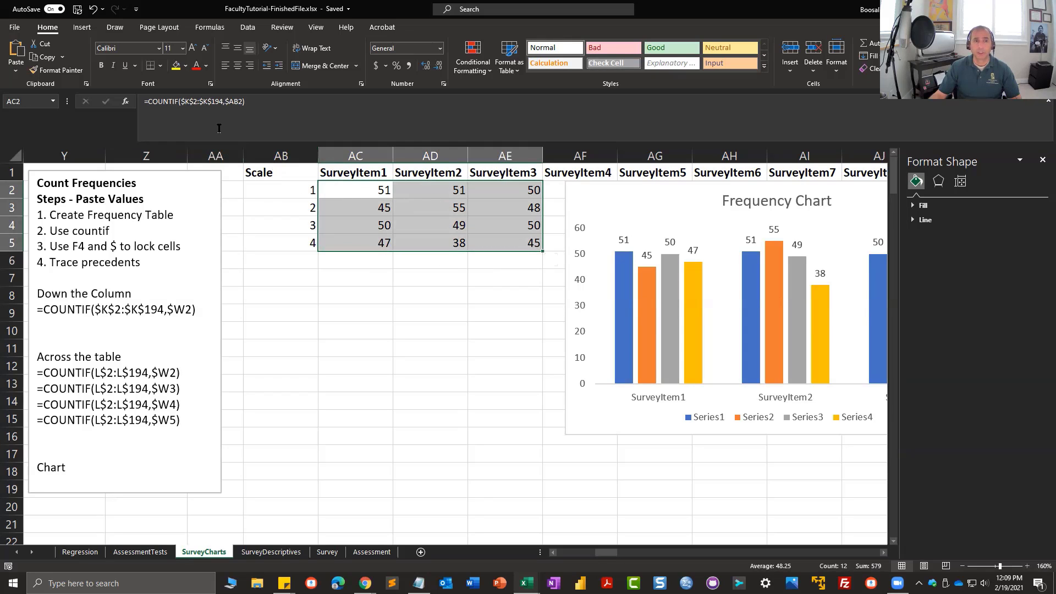
left_click(255, 104)
key("ctrl+c")
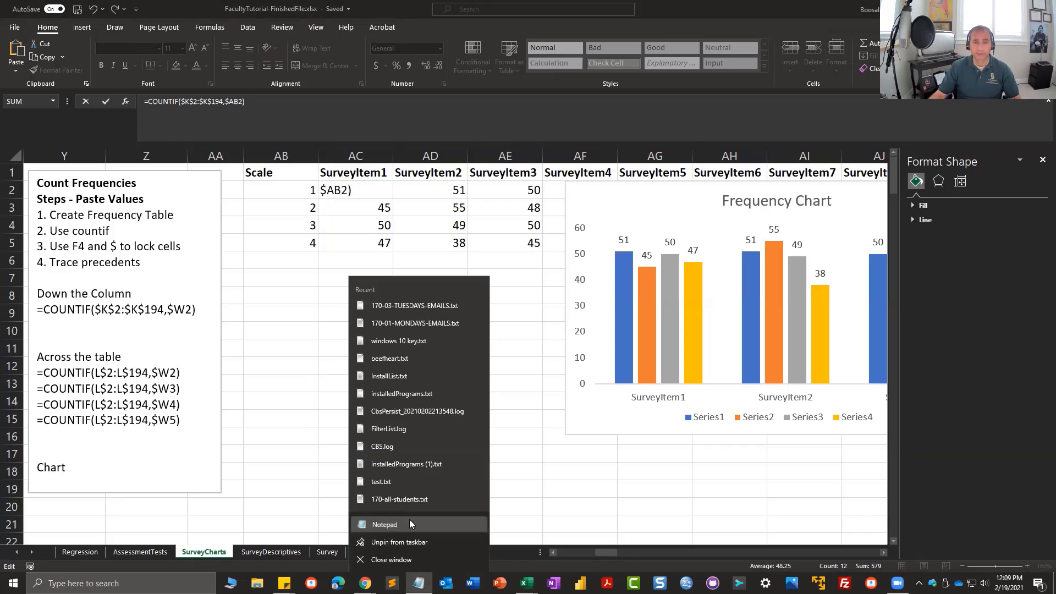
left_click(409, 522)
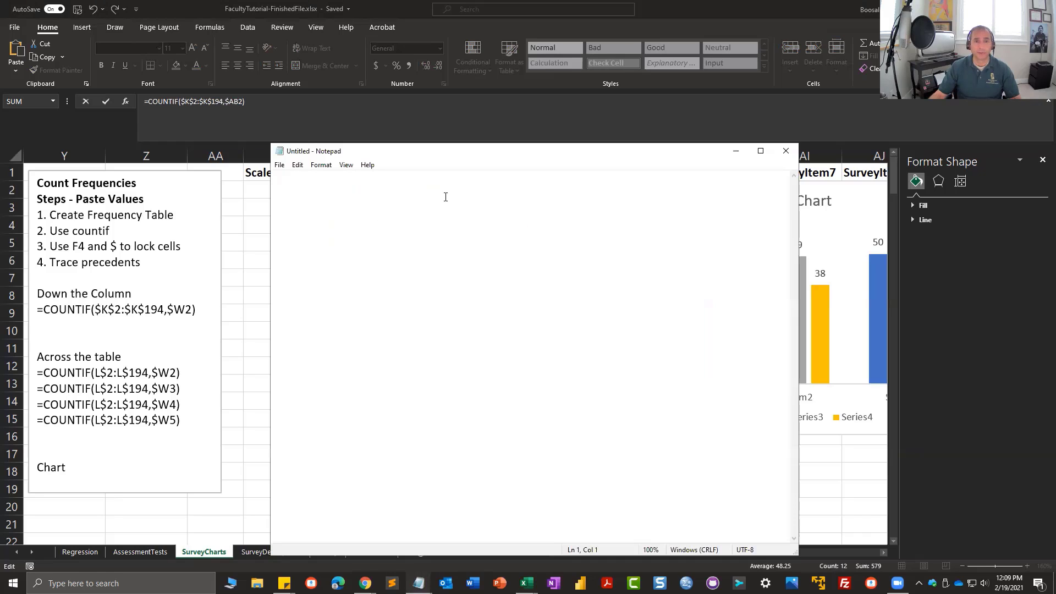
key("ctrl+v")
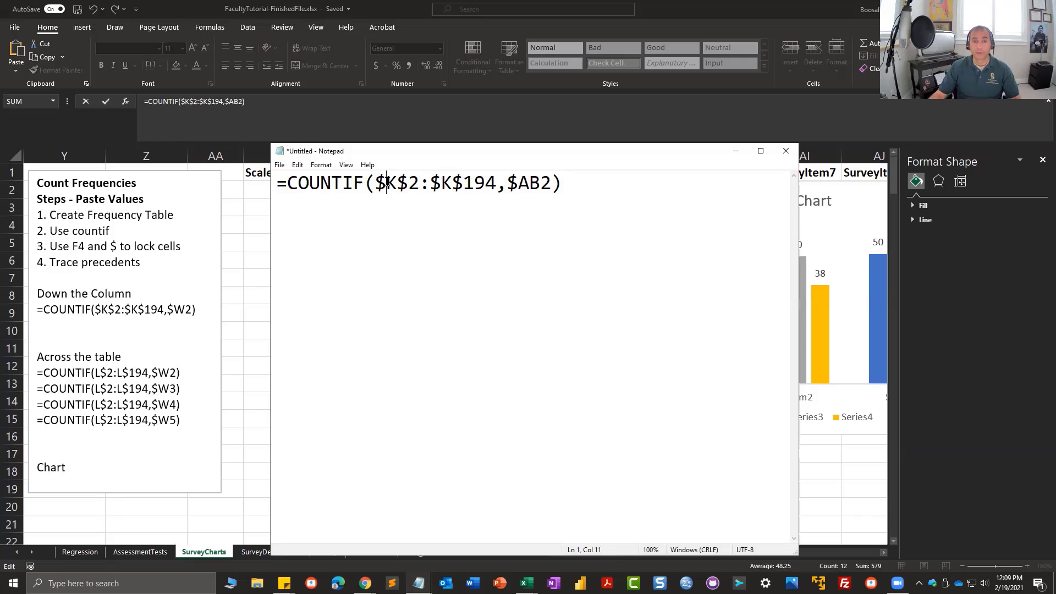
left_click(408, 184)
left_click(455, 184)
left_click(515, 184)
Switch back to the Excel workbook and examine the SurveyCharts tables that calculate percentages from the scale frequencies for SurveyItem1 to SurveyItem3.
key("alt+Tab")
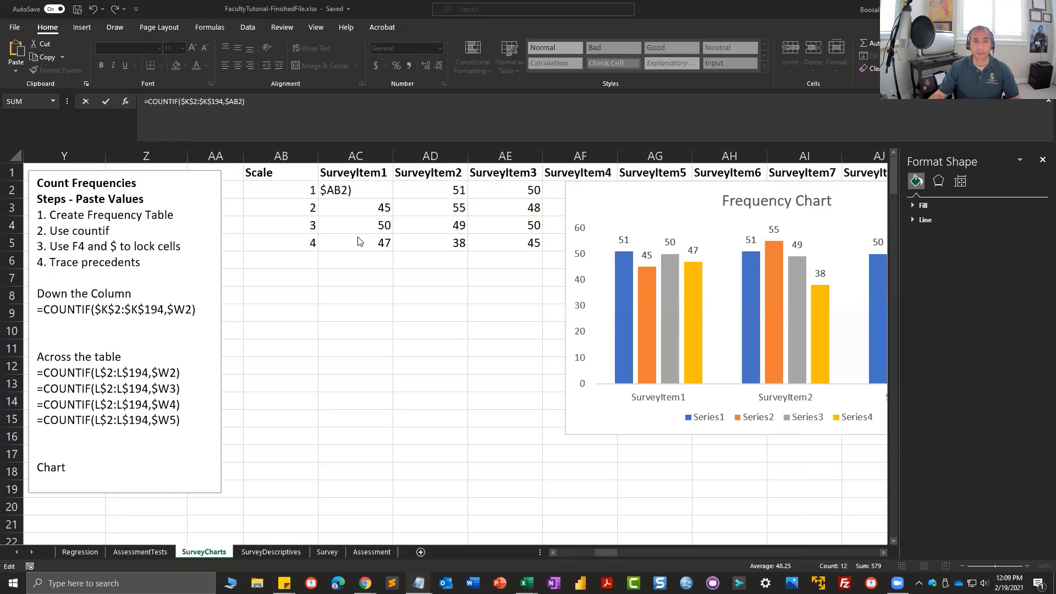
scroll(489, 332, "down", 6)
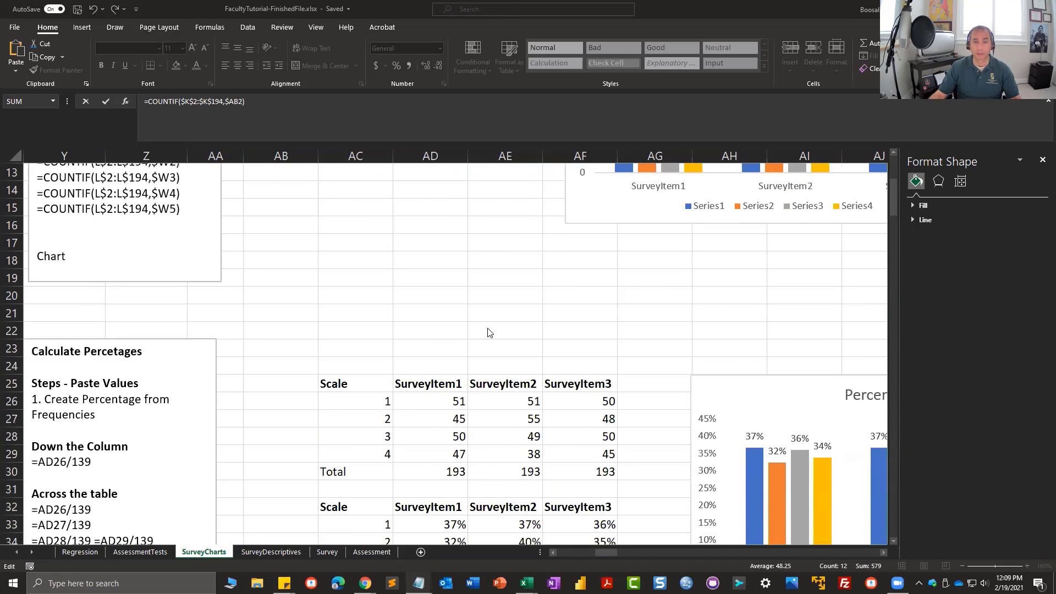
scroll(488, 332, "down", 1)
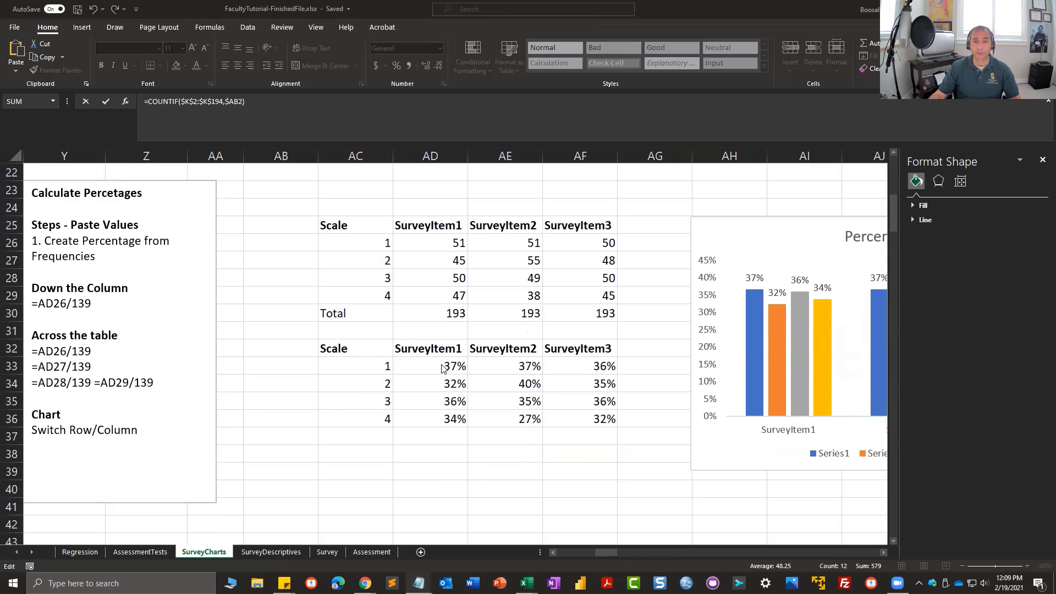
key("Escape")
type("=")
left_click(444, 367)
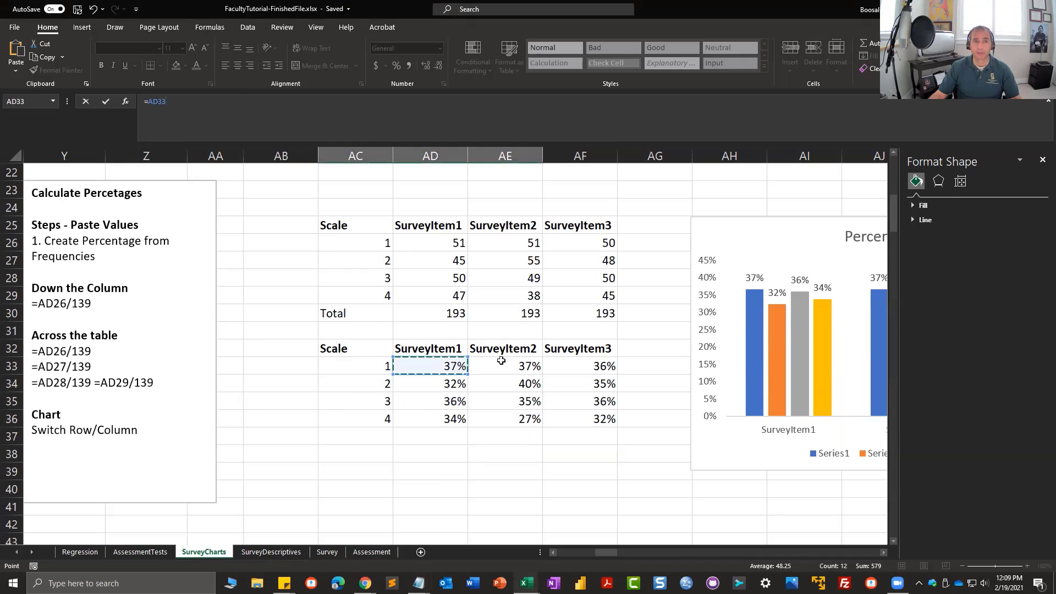
key("Escape")
scroll(503, 363, "down", 8)
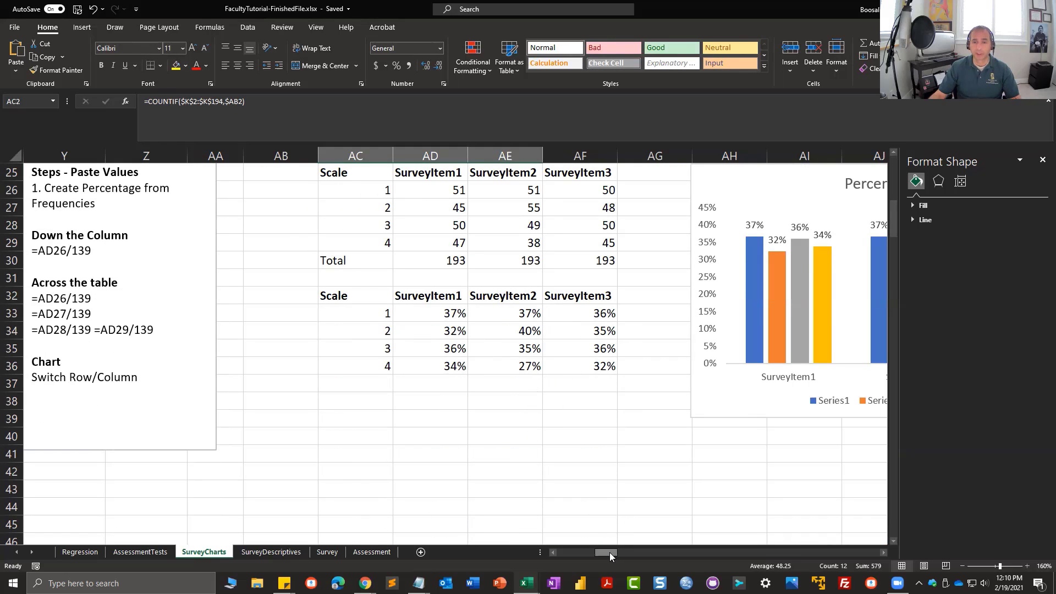
View the Percentage Chart beside the percentage tables and compare it with the Frequency Chart higher on the sheet.
left_click_drag(609, 552, 618, 553)
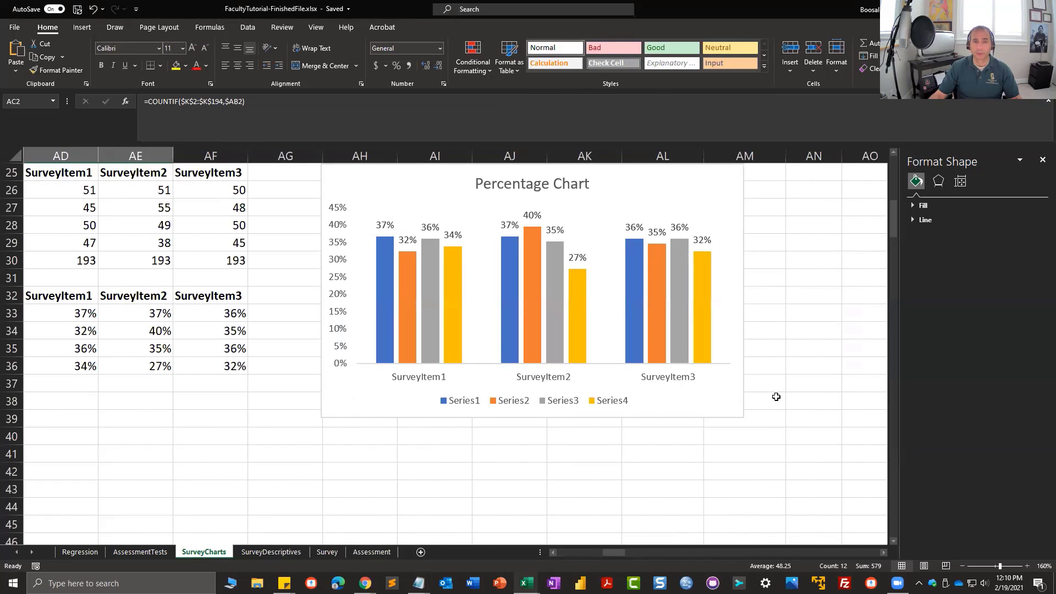
scroll(777, 397, "up", 2)
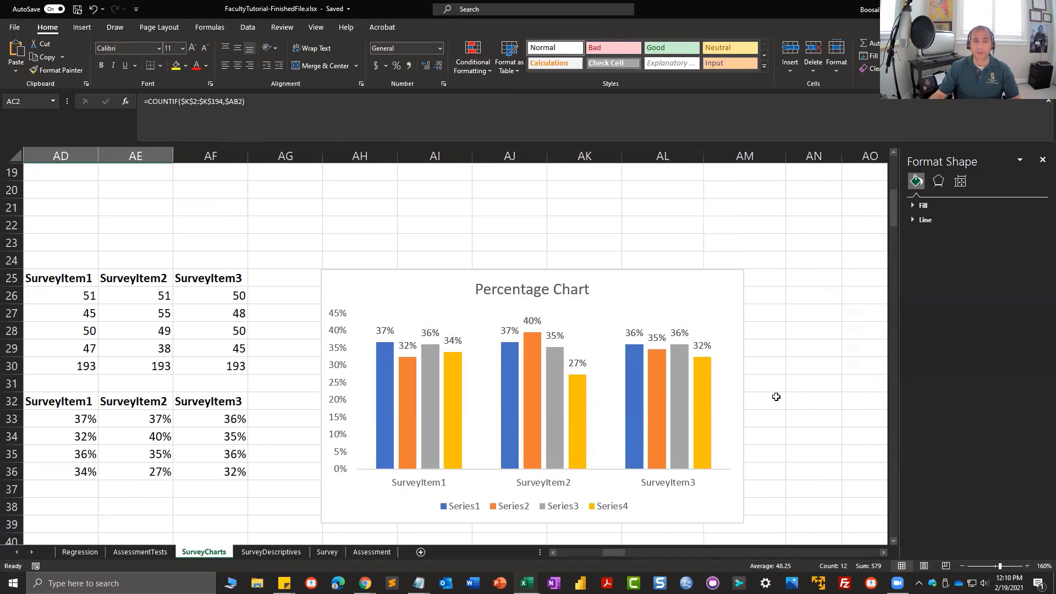
scroll(483, 358, "up", 6)
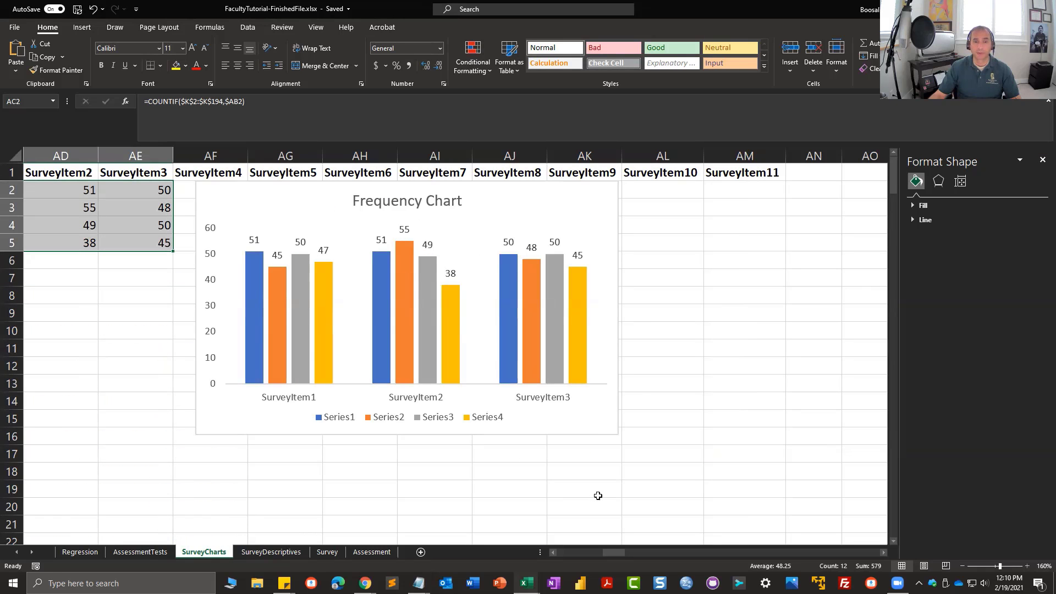
Examine the Assessment1 and Assessment2 correlation table and the Regression note below it on the AssessmentTests sheet.
left_click(140, 552)
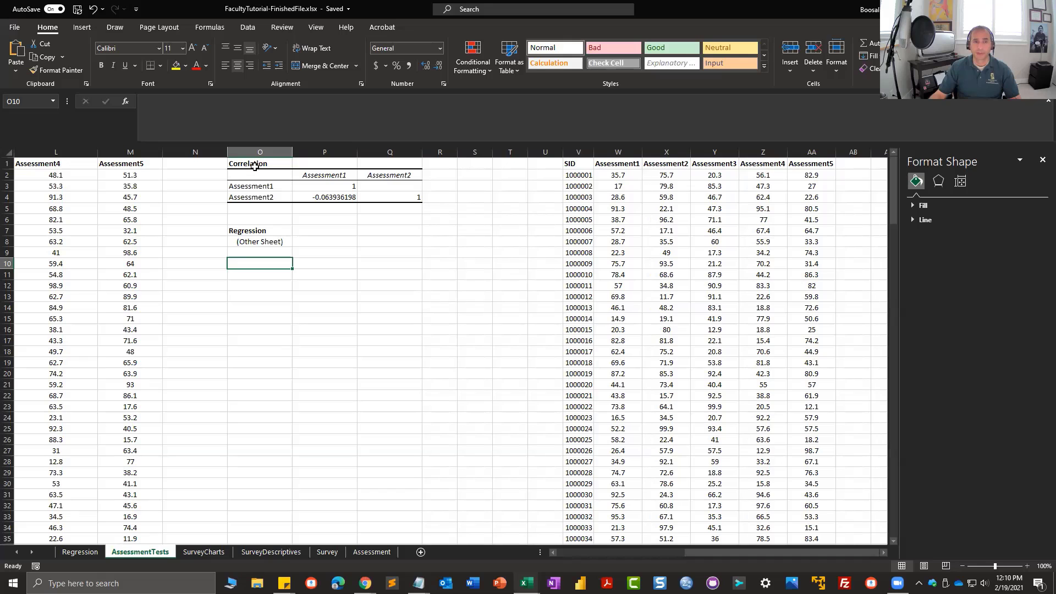
left_click_drag(256, 165, 408, 200)
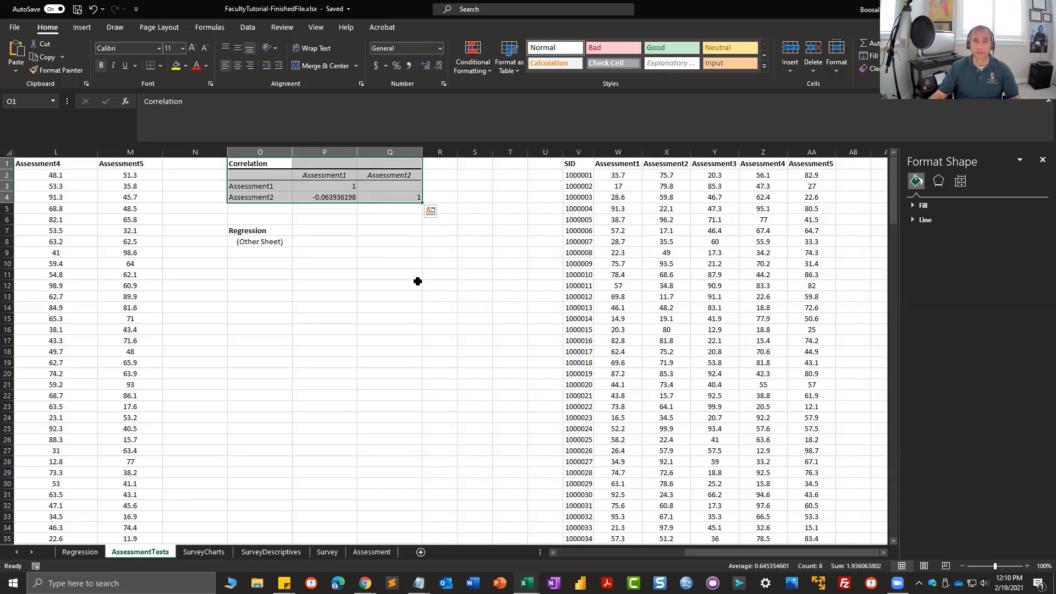
scroll(420, 280, "up", 3, "ctrl")
scroll(520, 563, "up", 1, "ctrl")
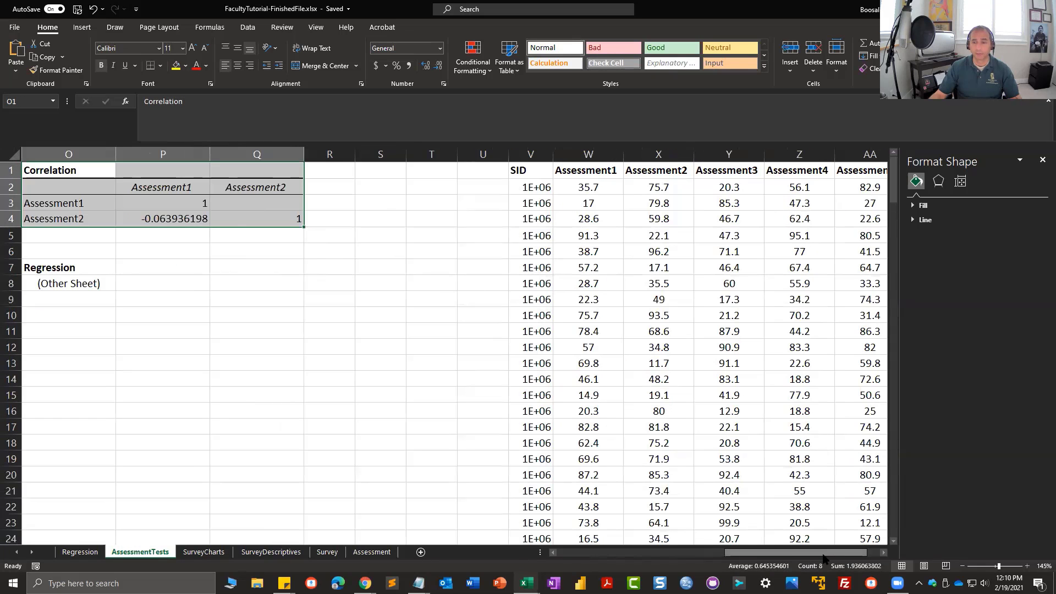
left_click_drag(791, 553, 752, 562)
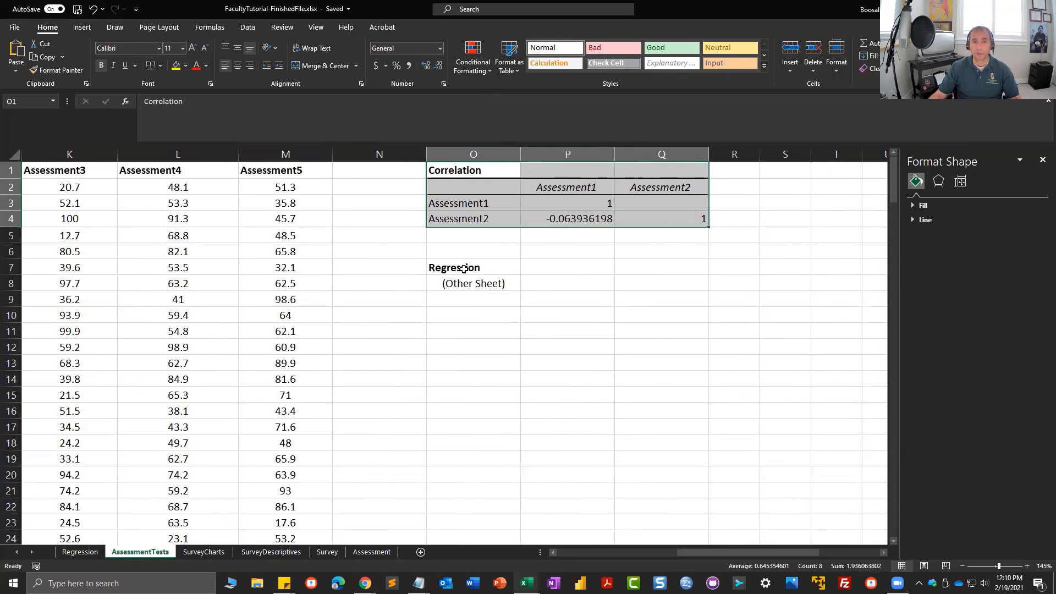
left_click_drag(463, 269, 465, 285)
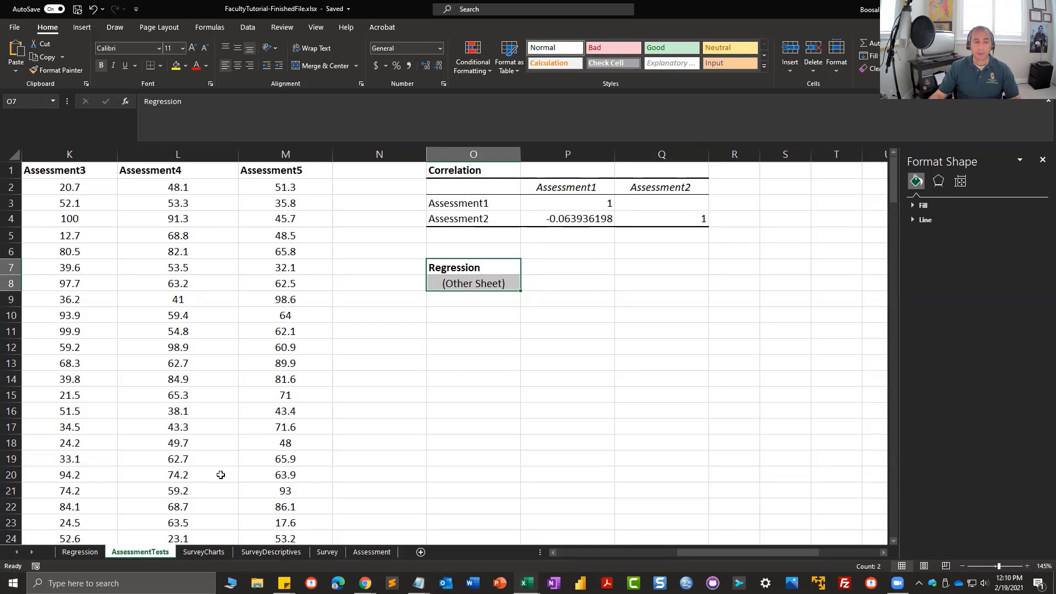
Review the R Square, the ANOVA table and the intercept's P-value in the summary output on the Regression sheet.
left_click(80, 552)
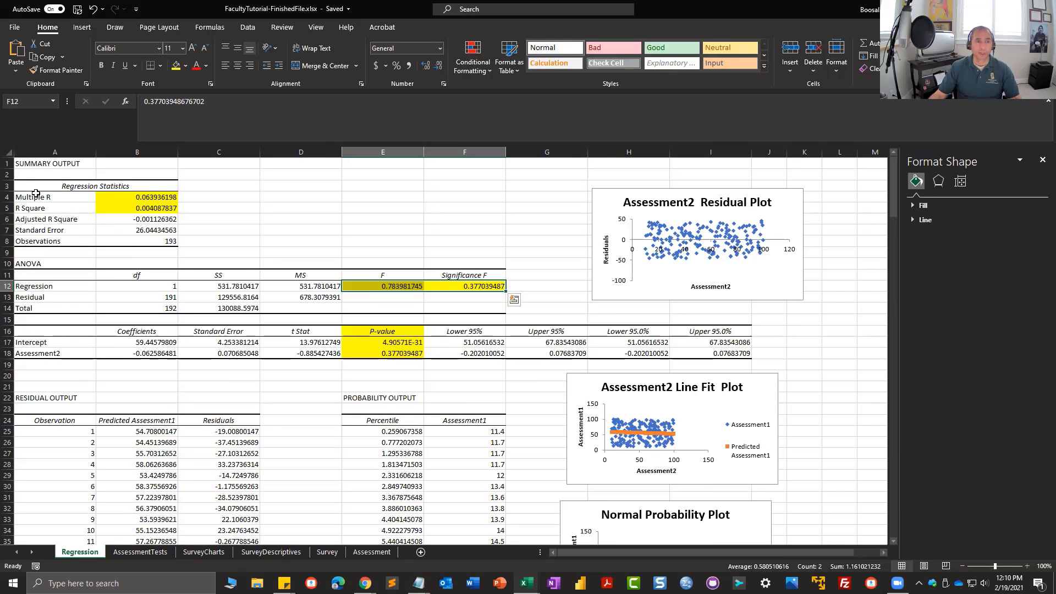
scroll(505, 324, "up", 3, "ctrl")
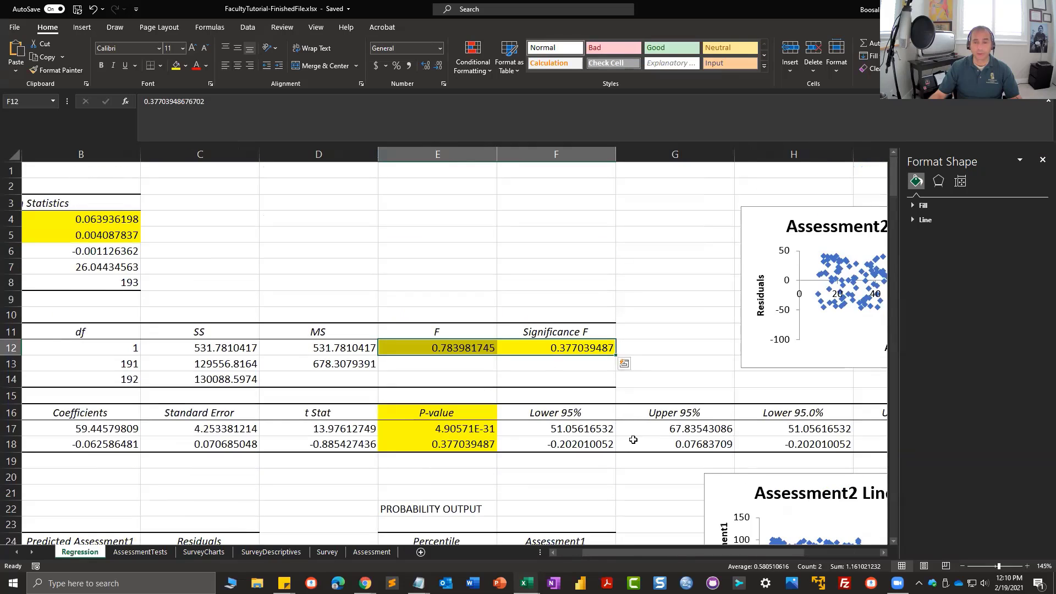
left_click_drag(687, 554, 659, 554)
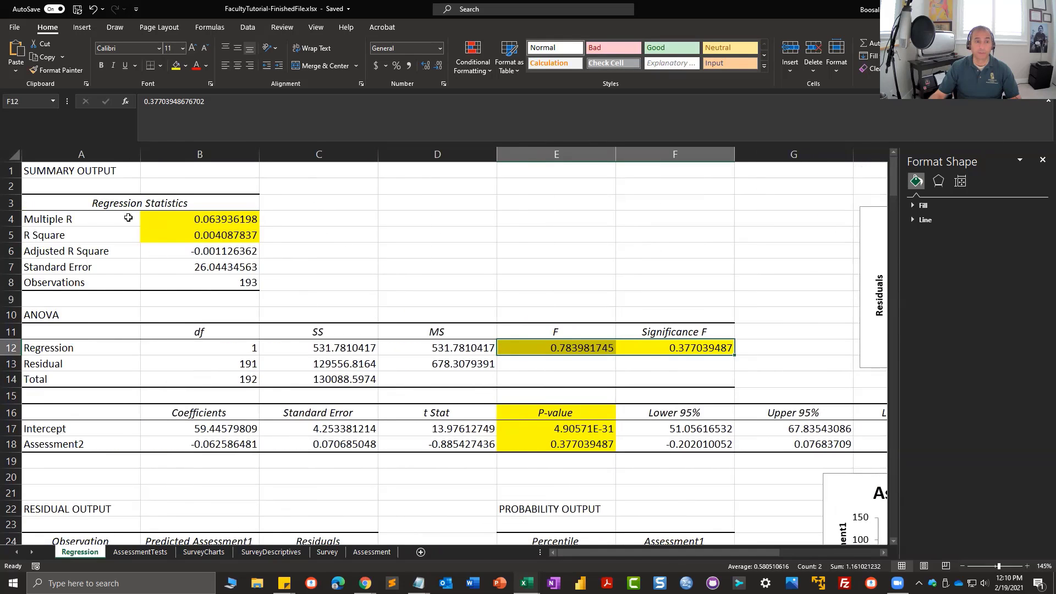
left_click(210, 234)
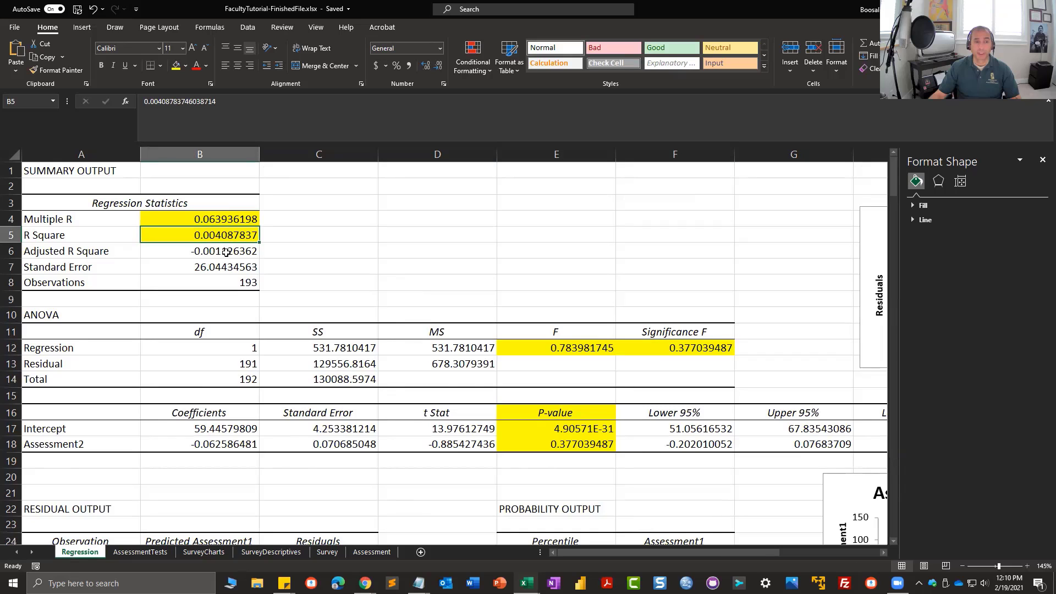
scroll(226, 253, "down", 1)
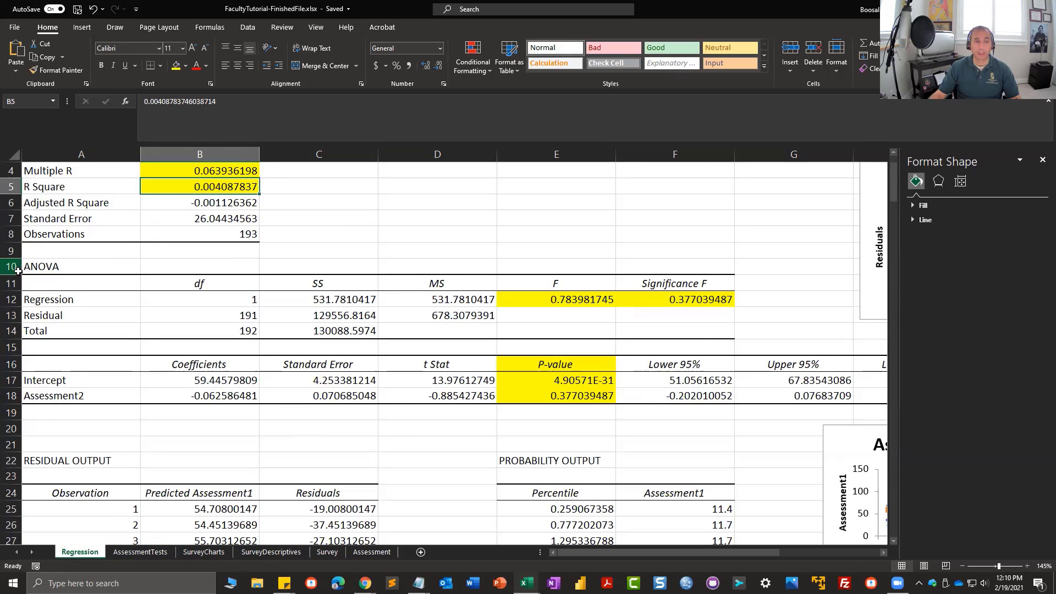
left_click_drag(13, 266, 18, 331)
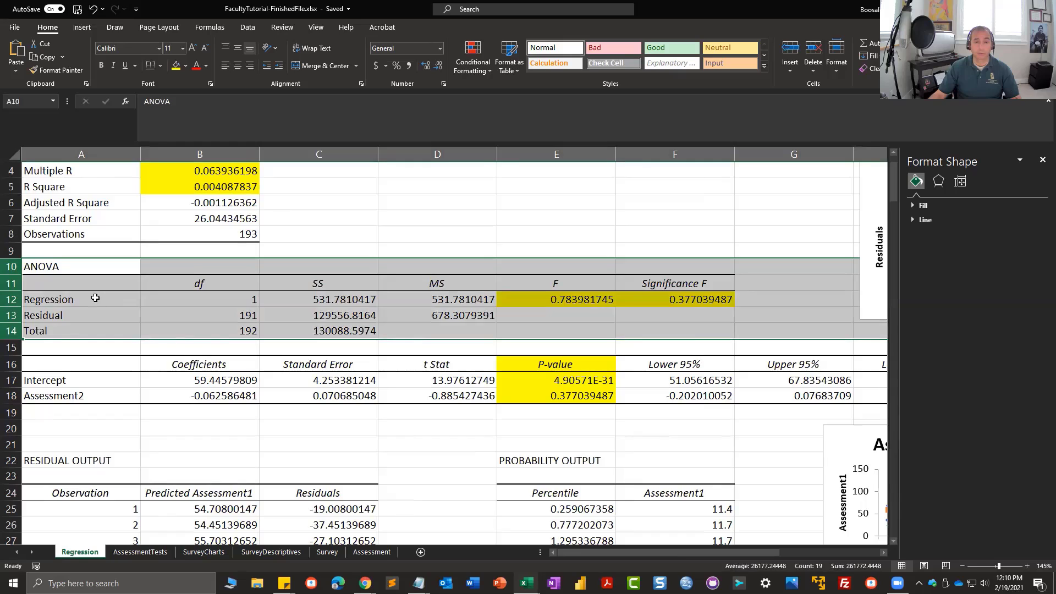
scroll(95, 301, "down", 1)
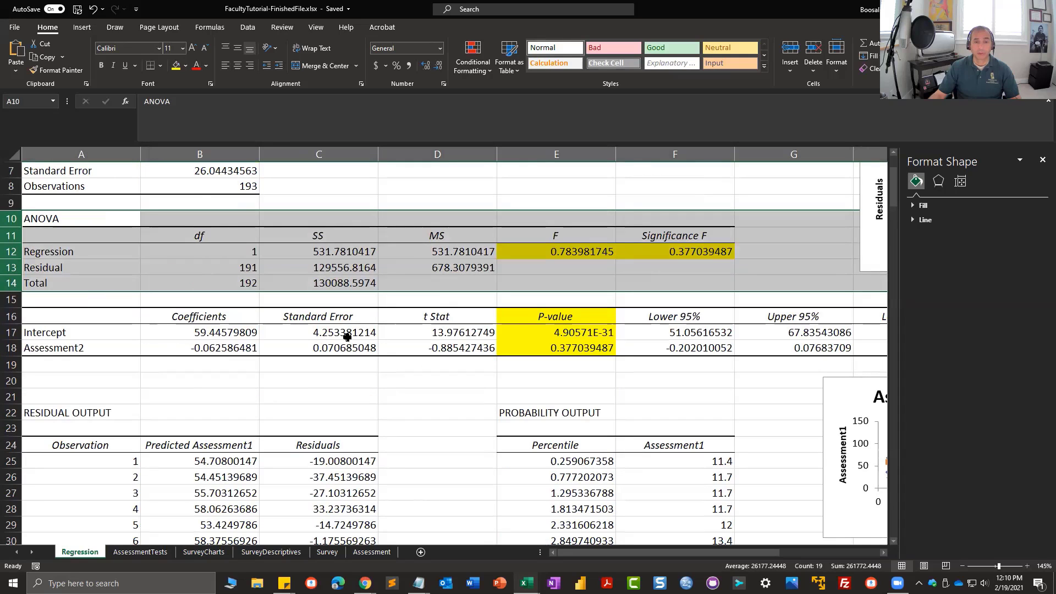
left_click(570, 331)
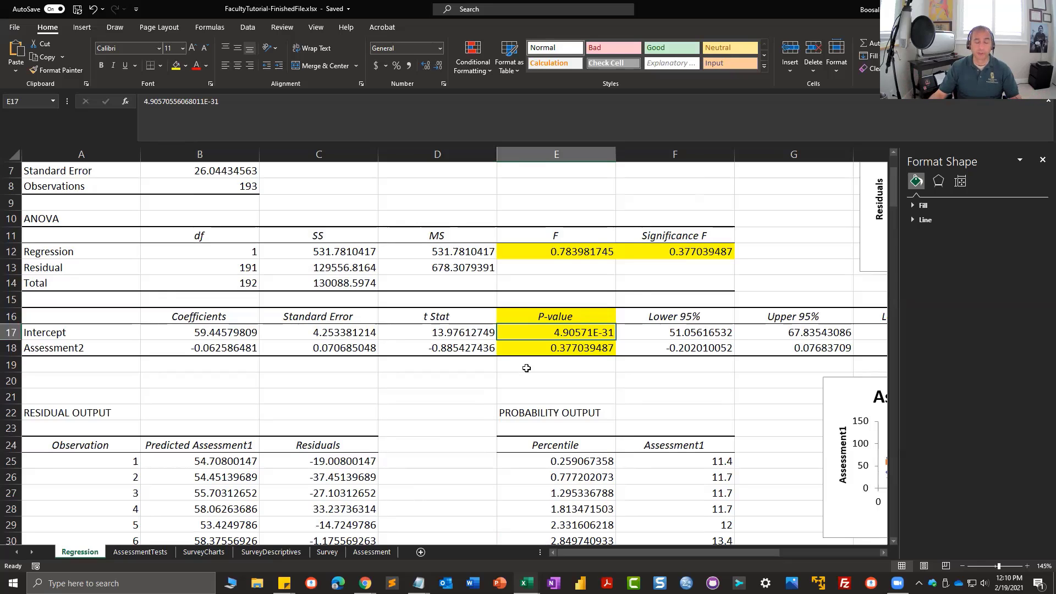
Look through the residual output and probability output tables below the coefficients on the Regression sheet.
scroll(527, 368, "down", 1)
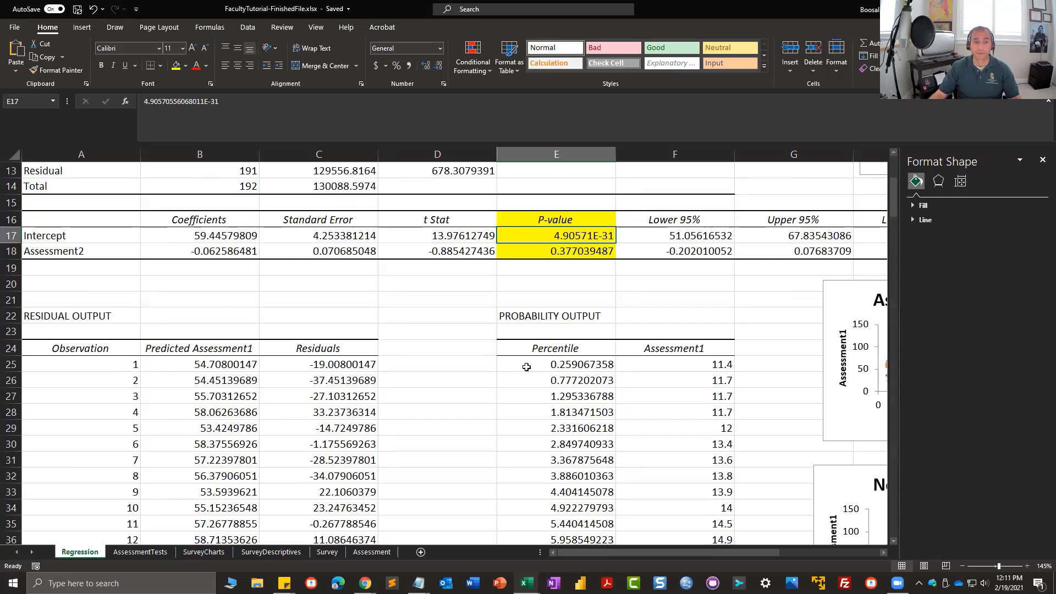
scroll(526, 368, "down", 1)
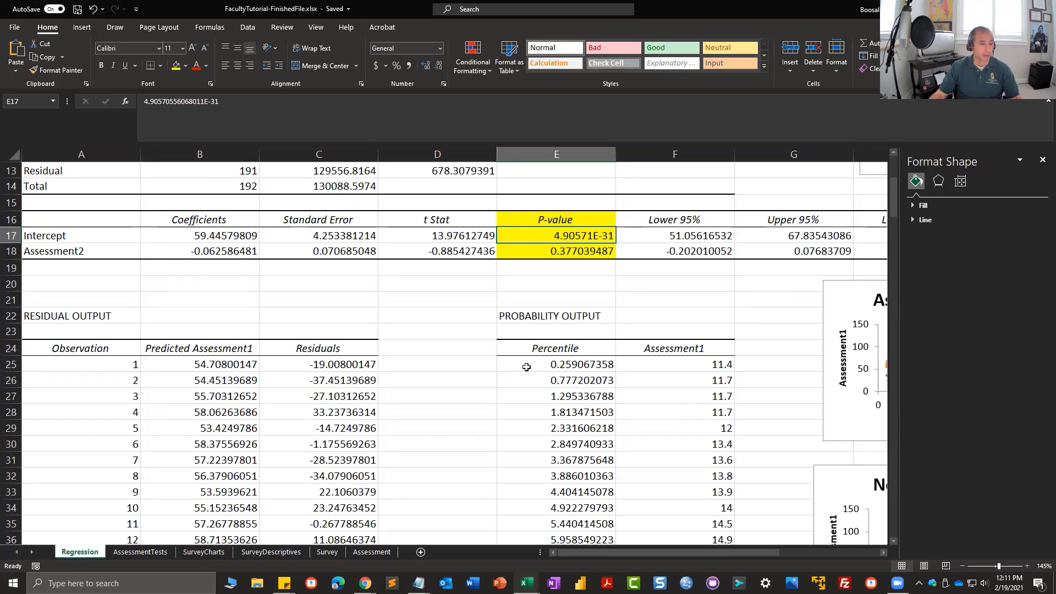
scroll(526, 368, "down", 1)
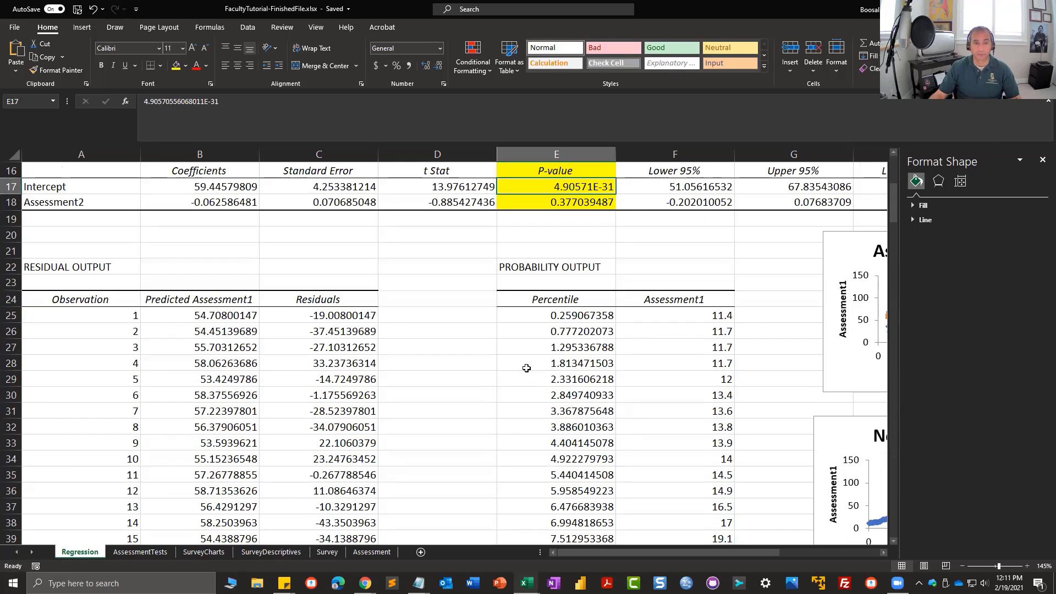
scroll(526, 368, "down", 1)
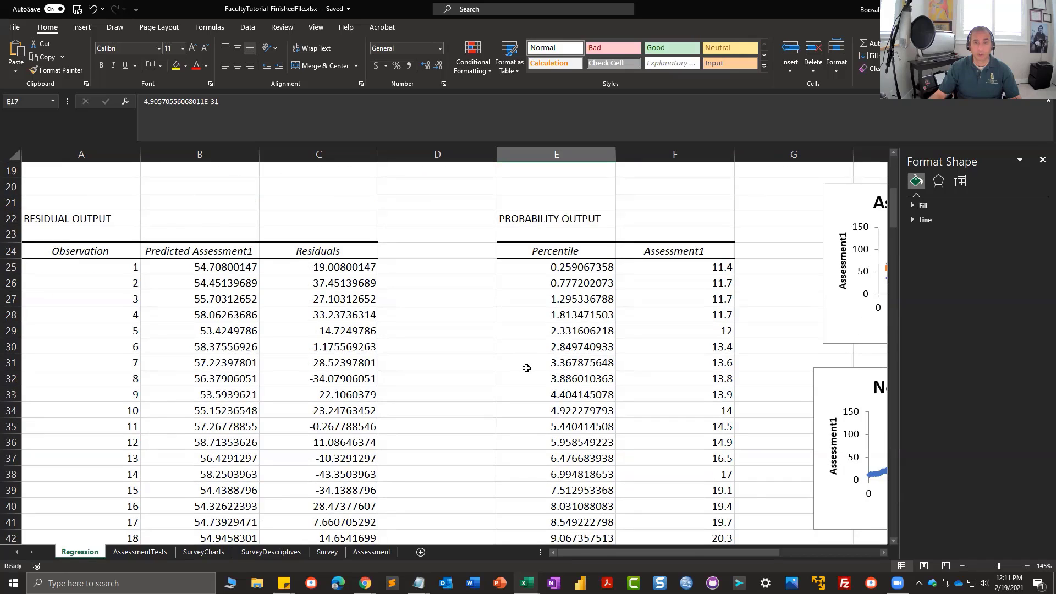
scroll(526, 368, "down", 1)
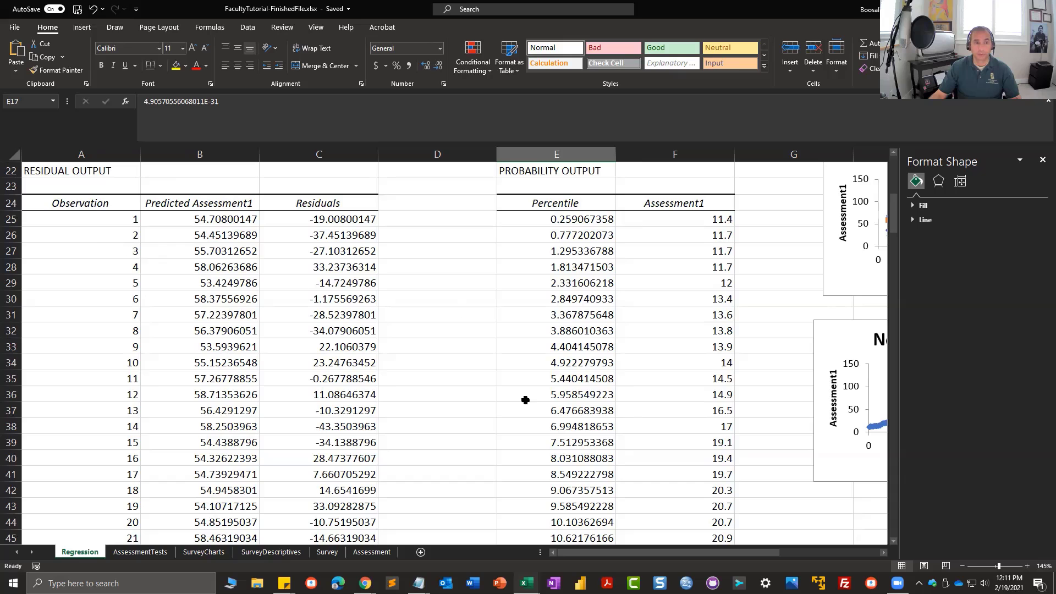
Inspect the Assessment2 residual, line fit and normal probability plots, and go to the Assessment sheet.
left_click_drag(567, 560, 663, 567)
scroll(762, 429, "up", 1)
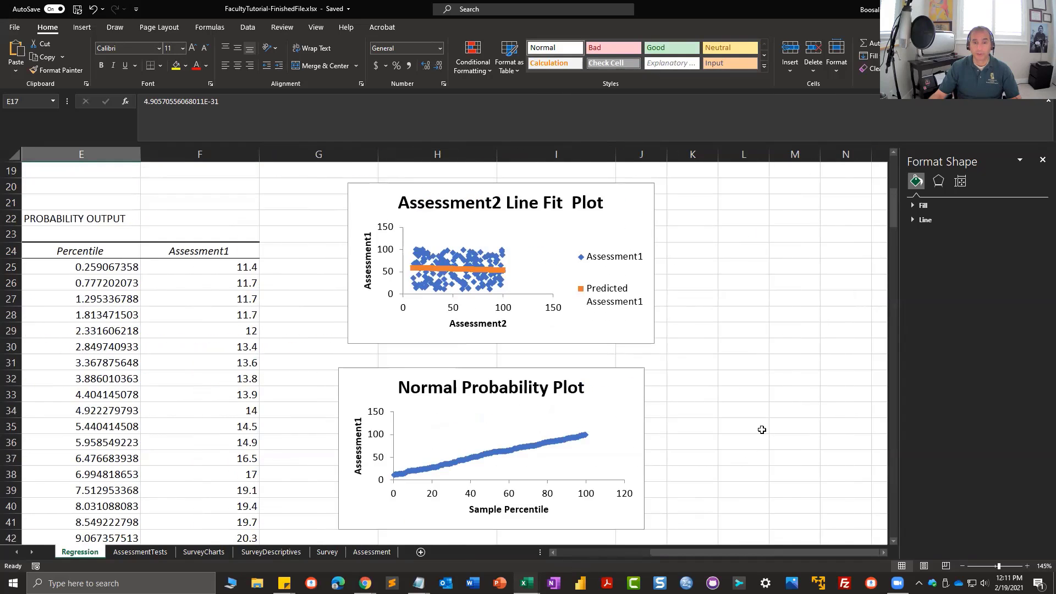
scroll(762, 430, "up", 6)
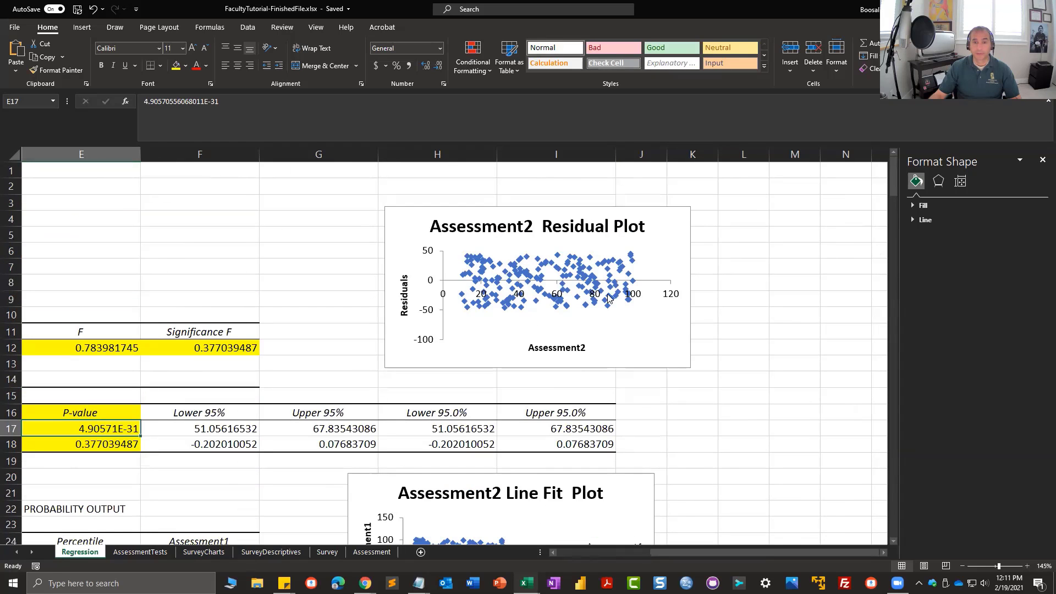
scroll(765, 337, "down", 5)
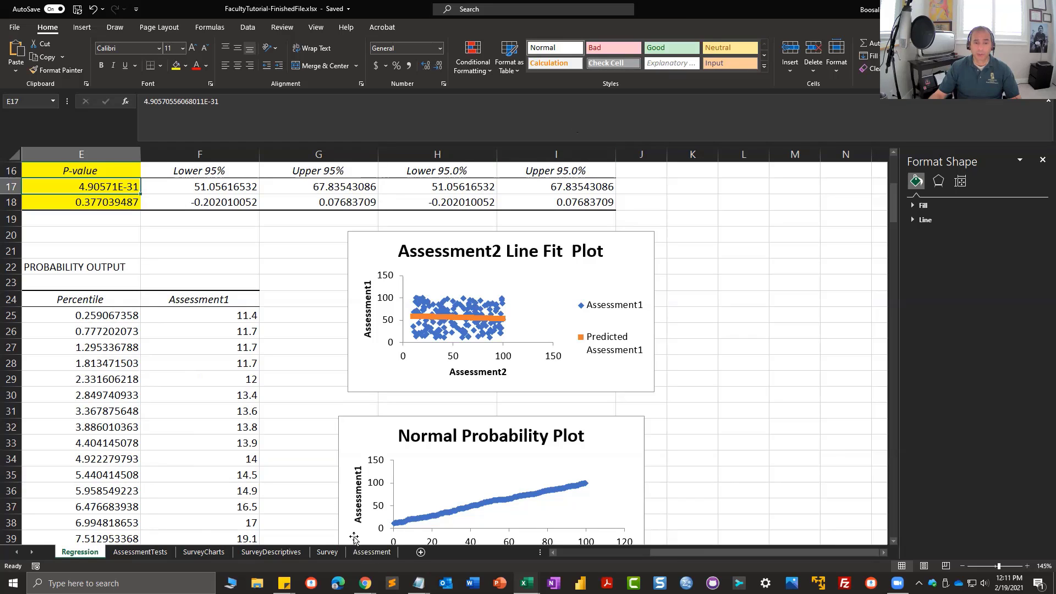
left_click(363, 552)
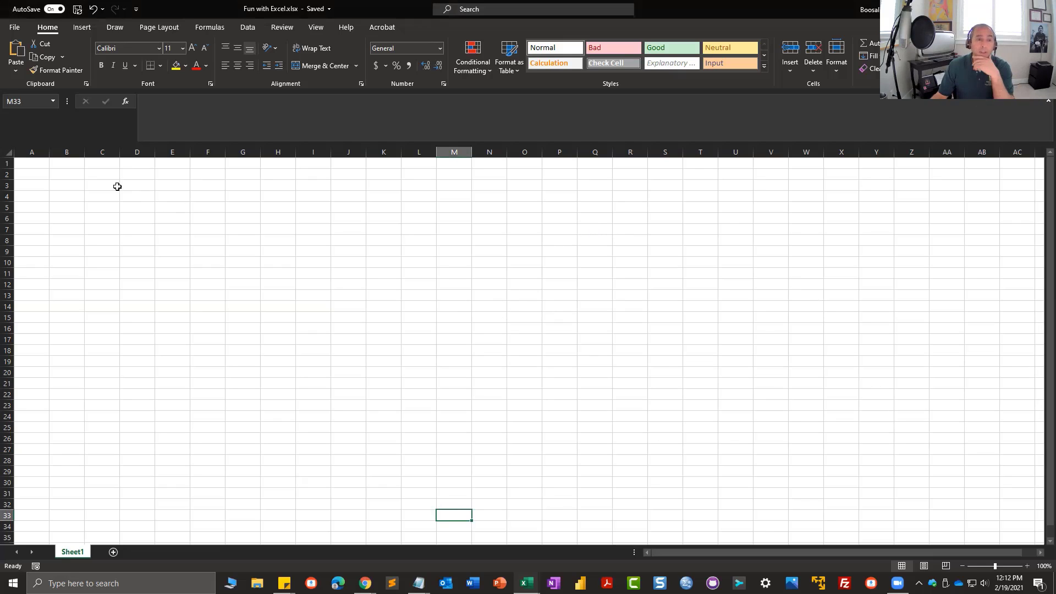
Rename Sheet1 as Assessment.
left_click(102, 164)
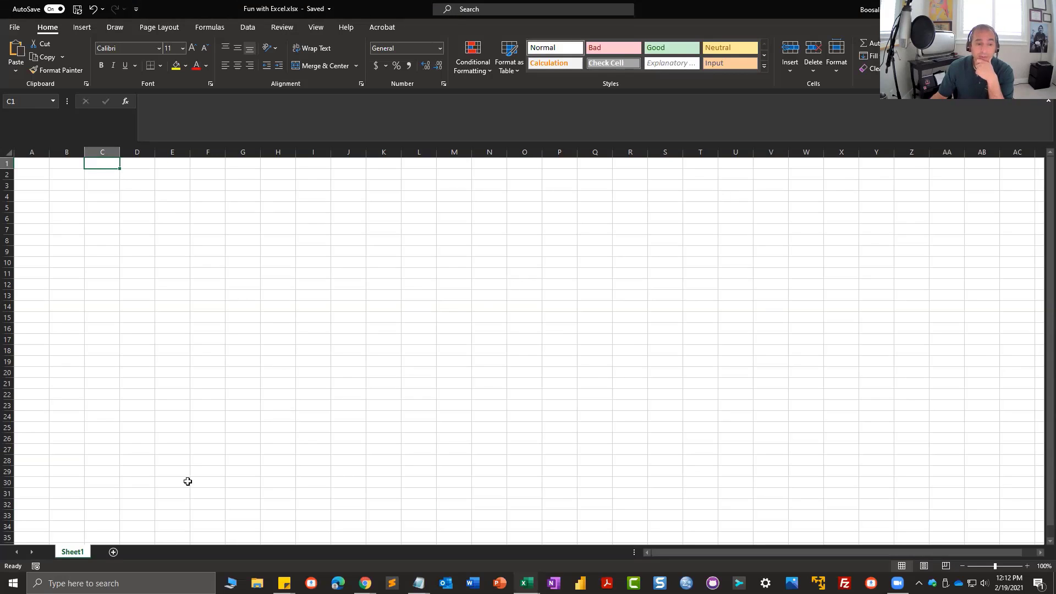
right_click(71, 557)
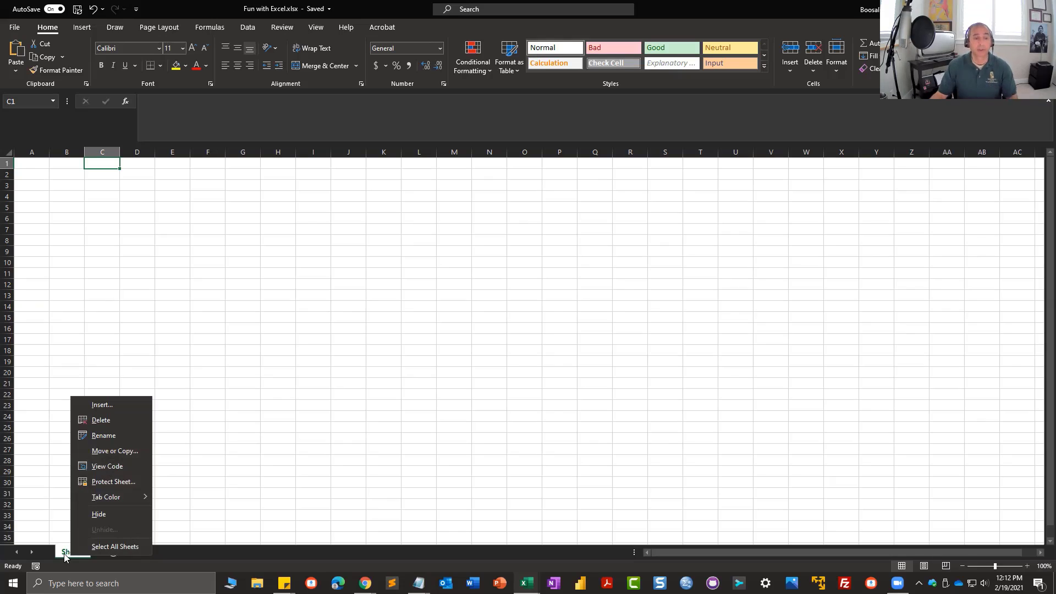
left_click(119, 435)
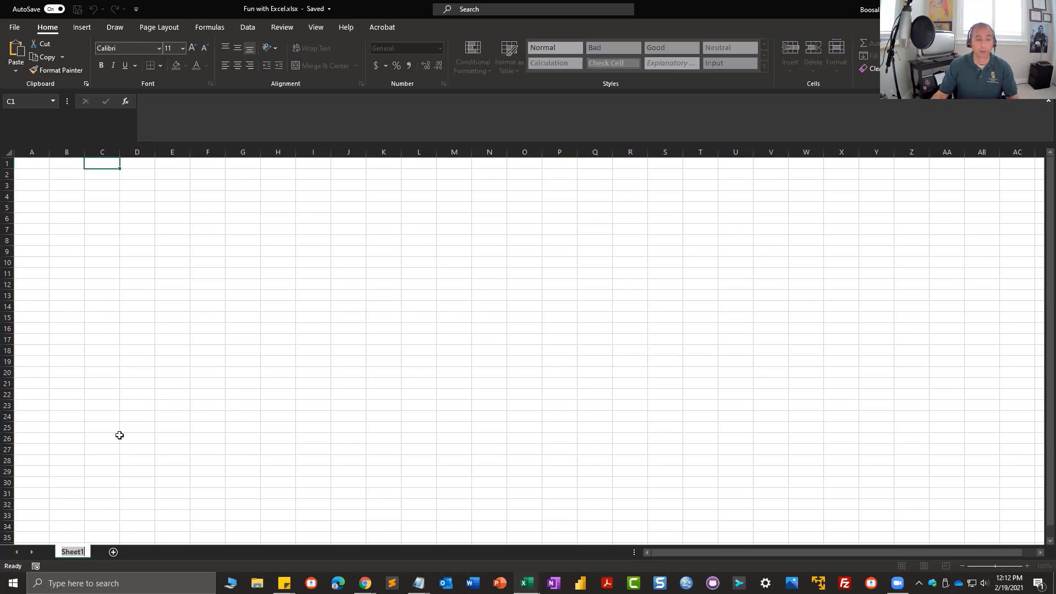
type("Sr")
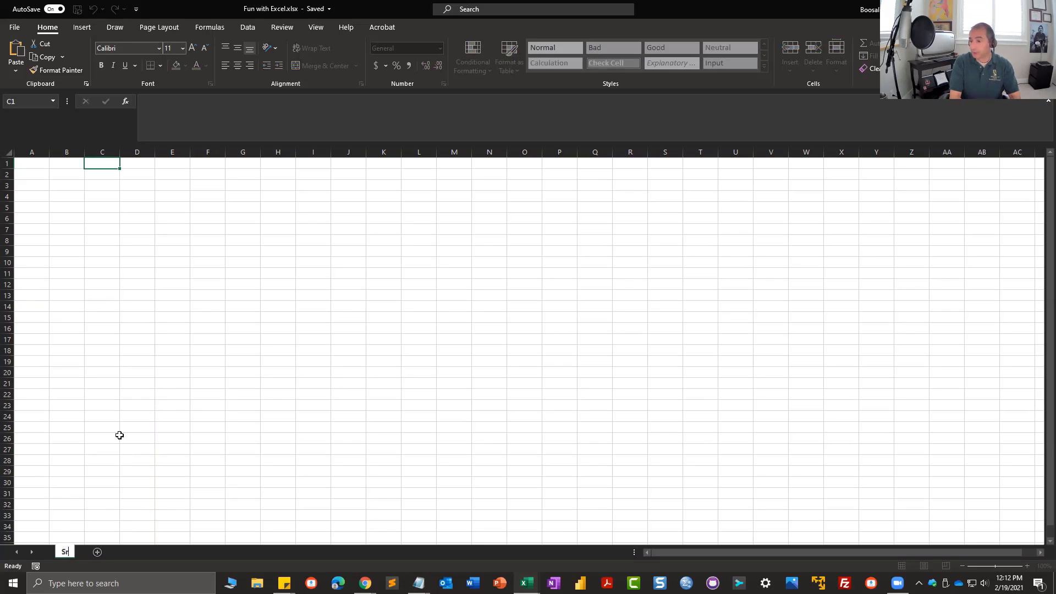
key("BackSpace")
type("Assessment")
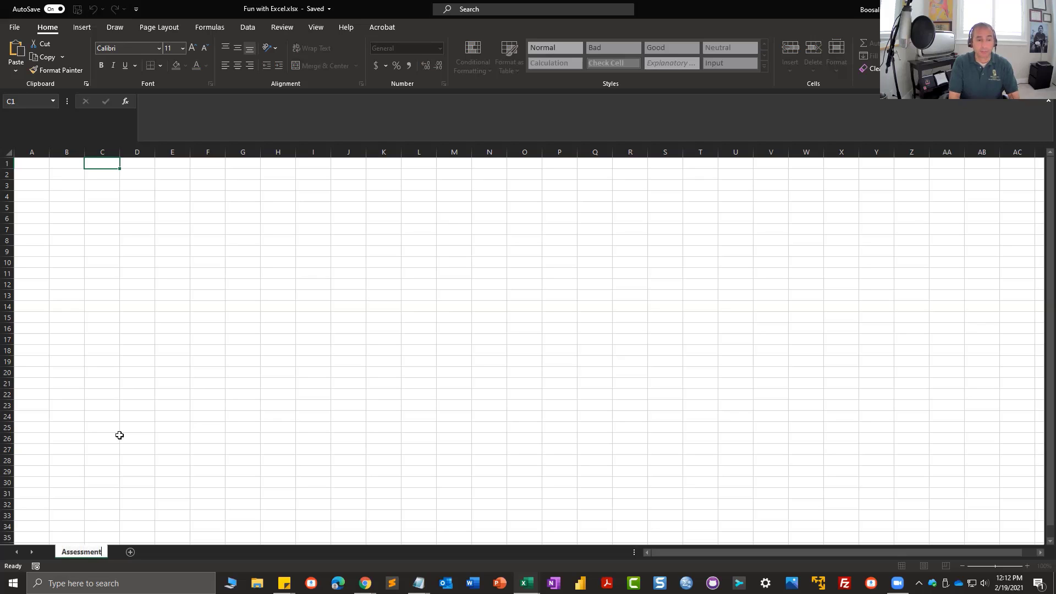
left_click(266, 340)
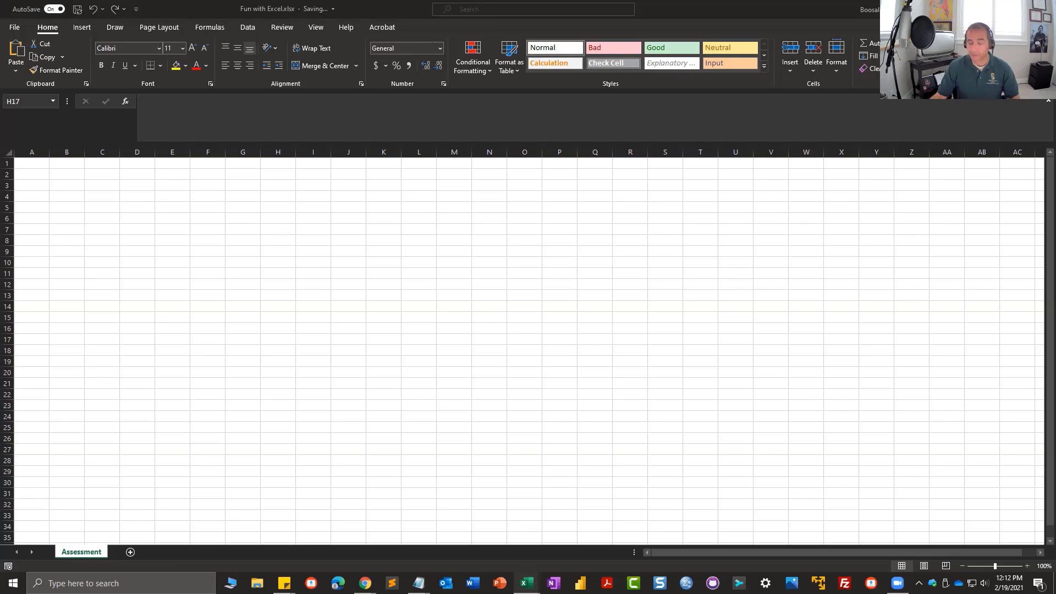
Copy the SID and Assessment1 to Assessment5 headers and paste them into row 1 starting at cell E1.
key("ctrl+c")
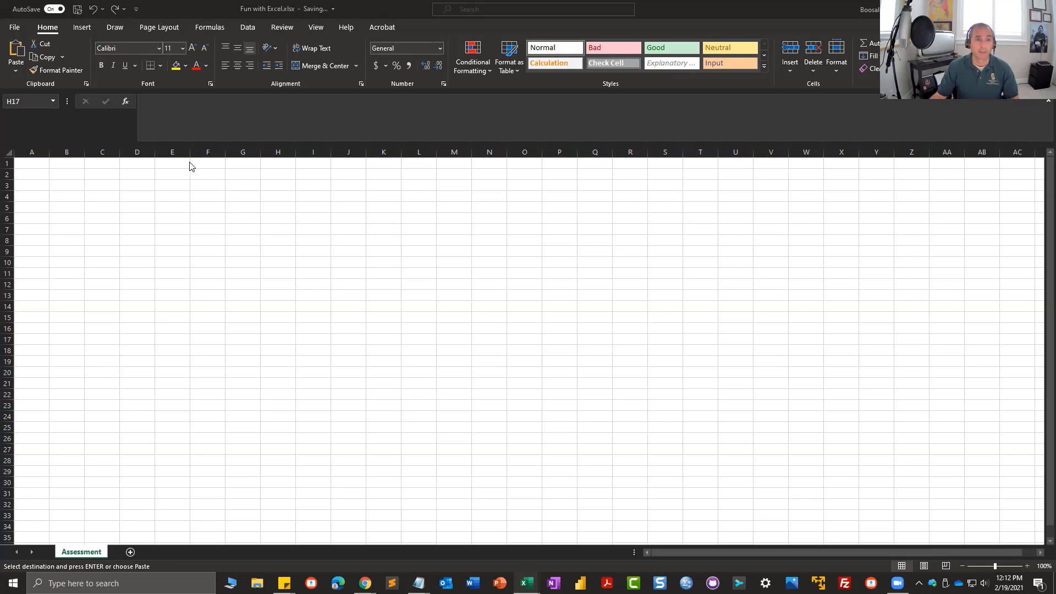
left_click(175, 164)
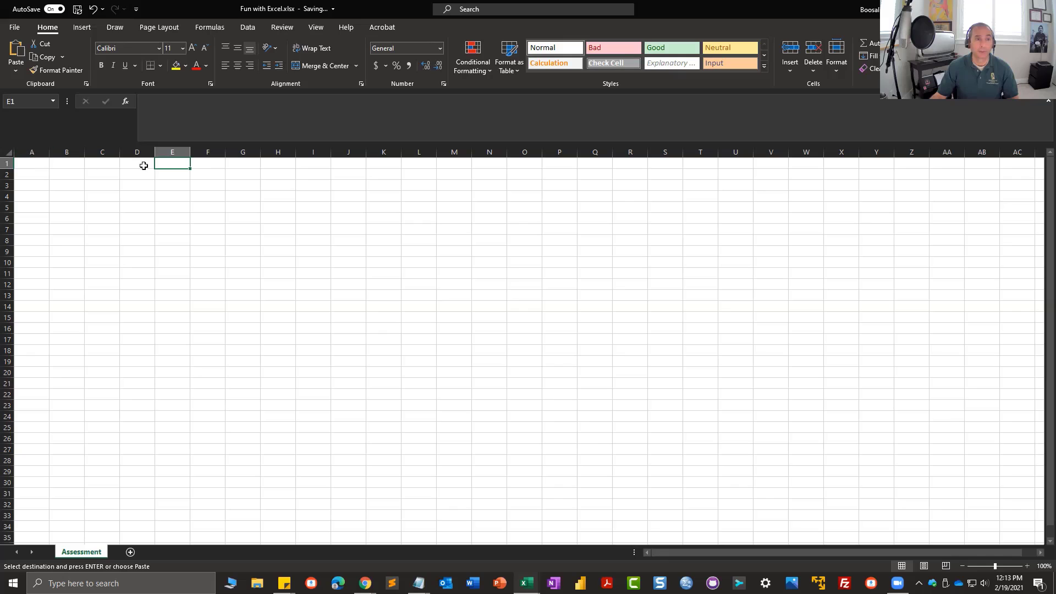
key("ctrl+v")
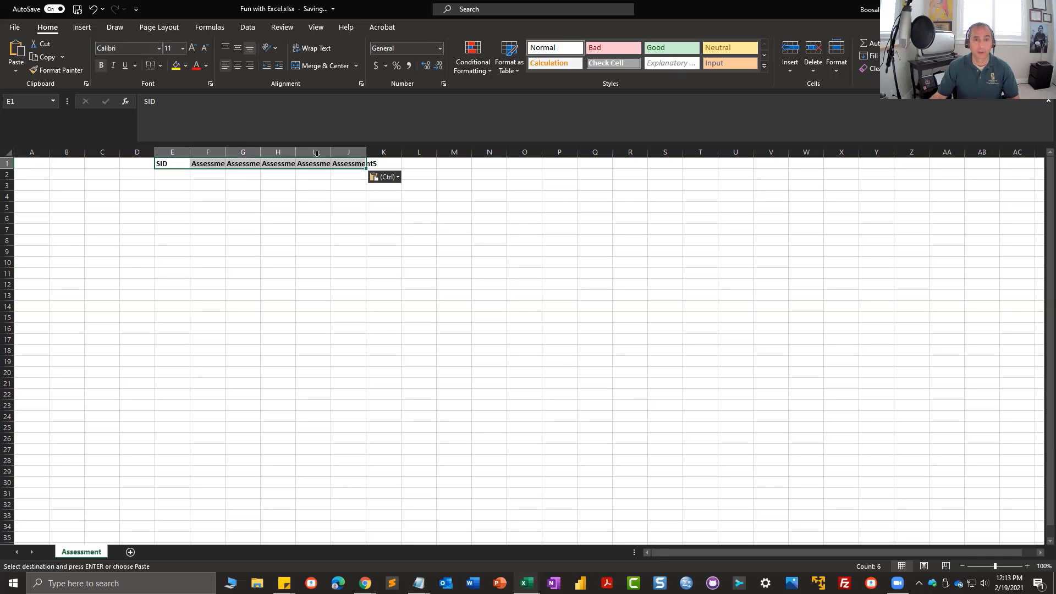
Autofit columns F to J to the width of the Assessment1 to Assessment5 headers.
left_click(1027, 566)
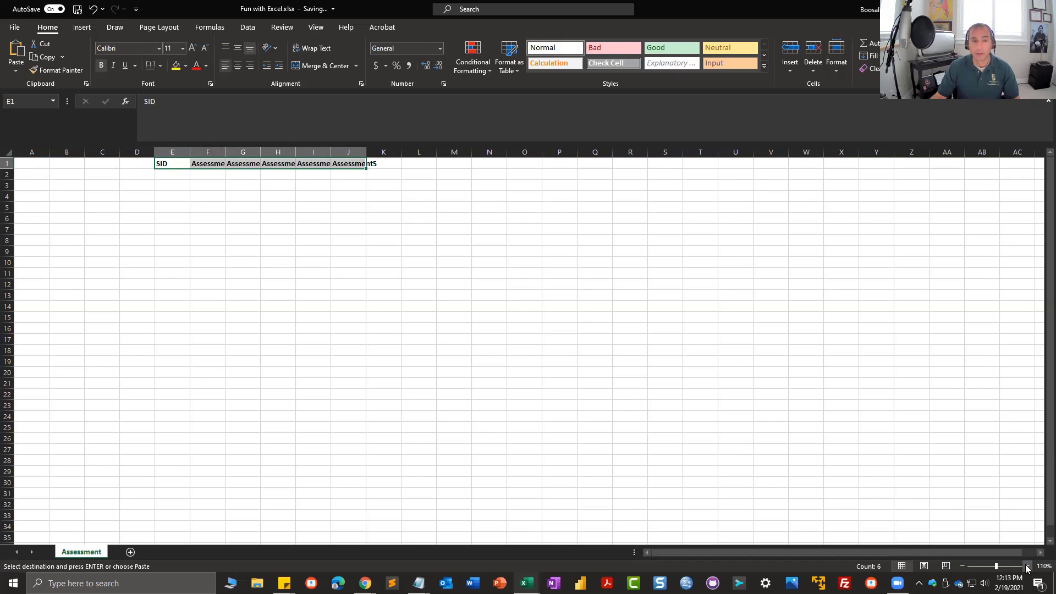
left_click(1028, 566)
left_click(1027, 566)
left_click(1027, 566)
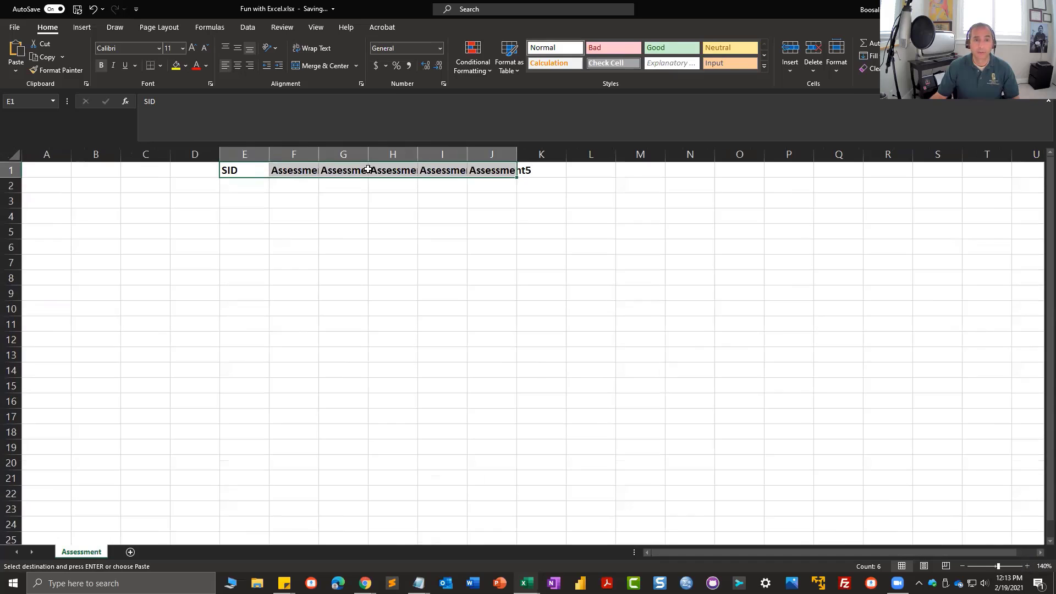
double_click(319, 154)
double_click(385, 155)
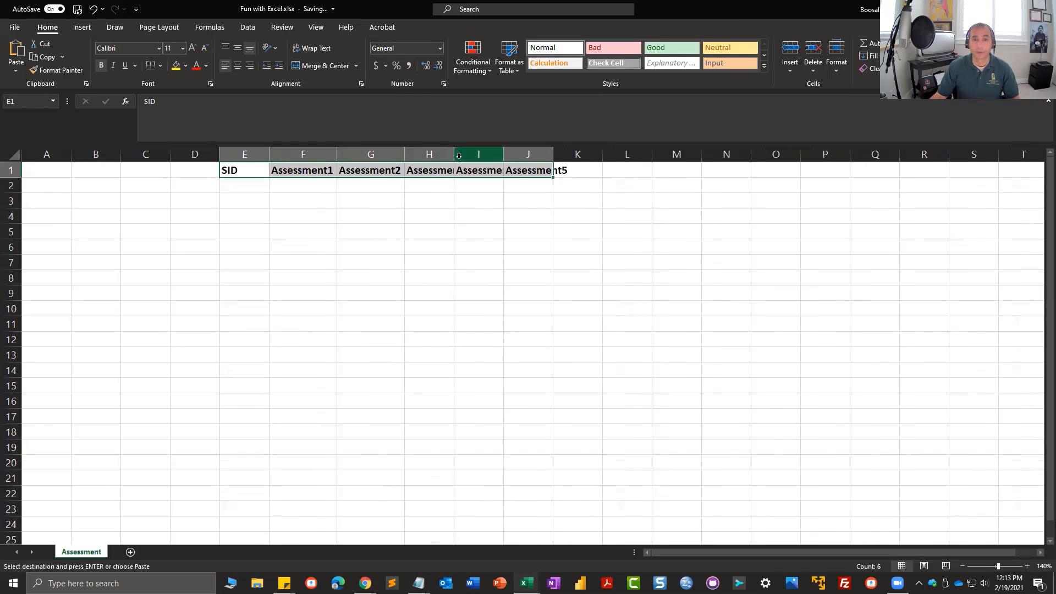
double_click(454, 155)
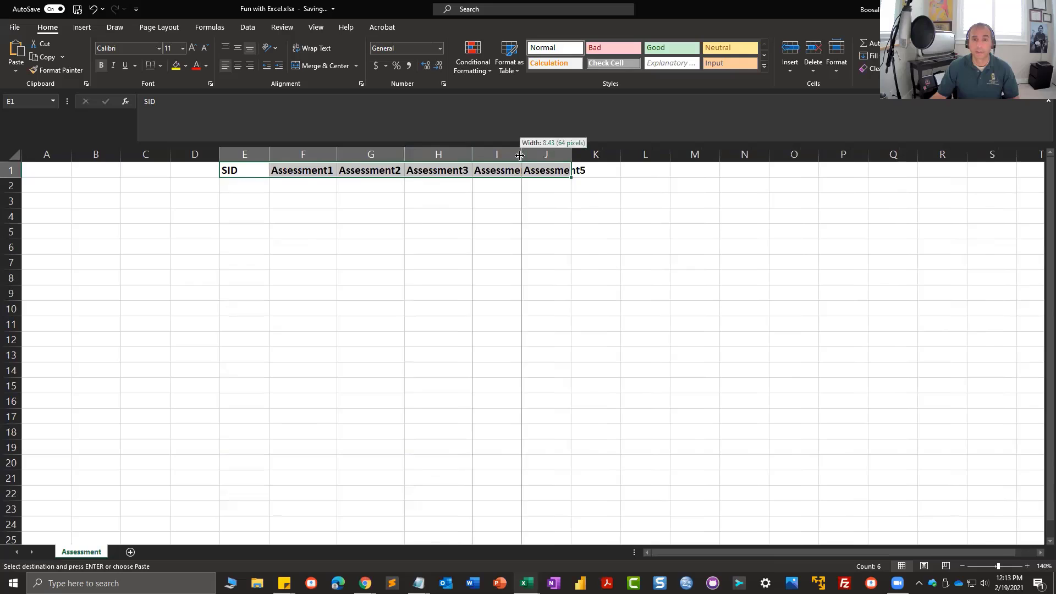
double_click(521, 155)
double_click(588, 155)
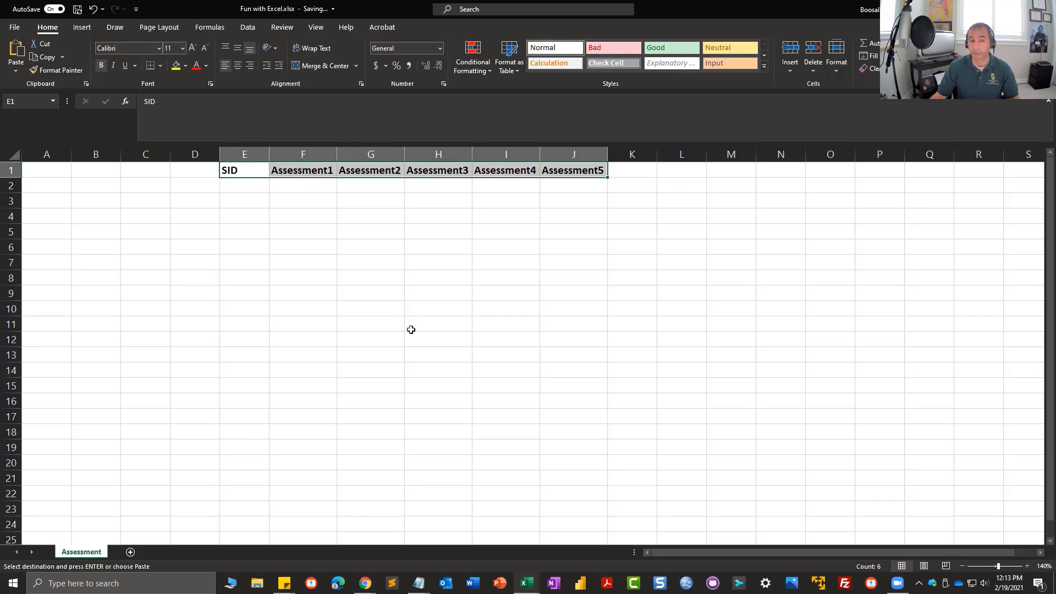
left_click_drag(201, 148, 48, 150)
left_click(283, 205)
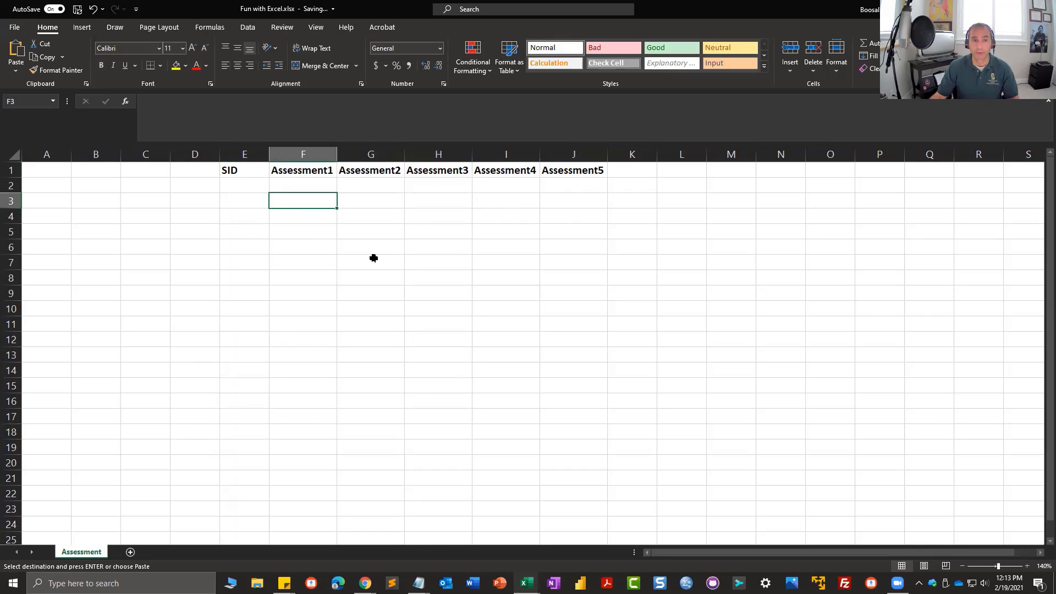
left_click(300, 183)
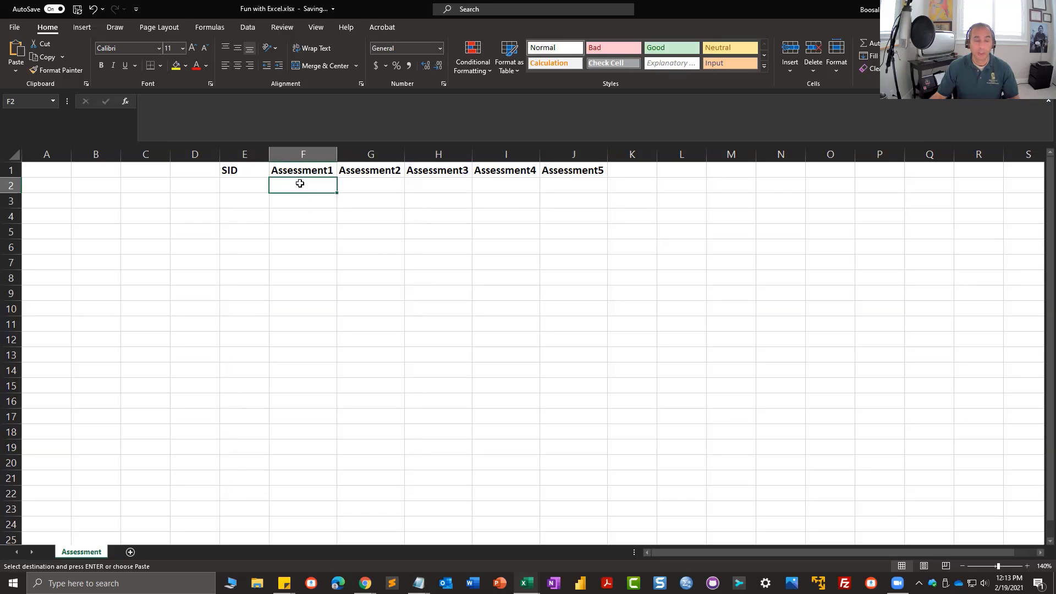
type("100000")
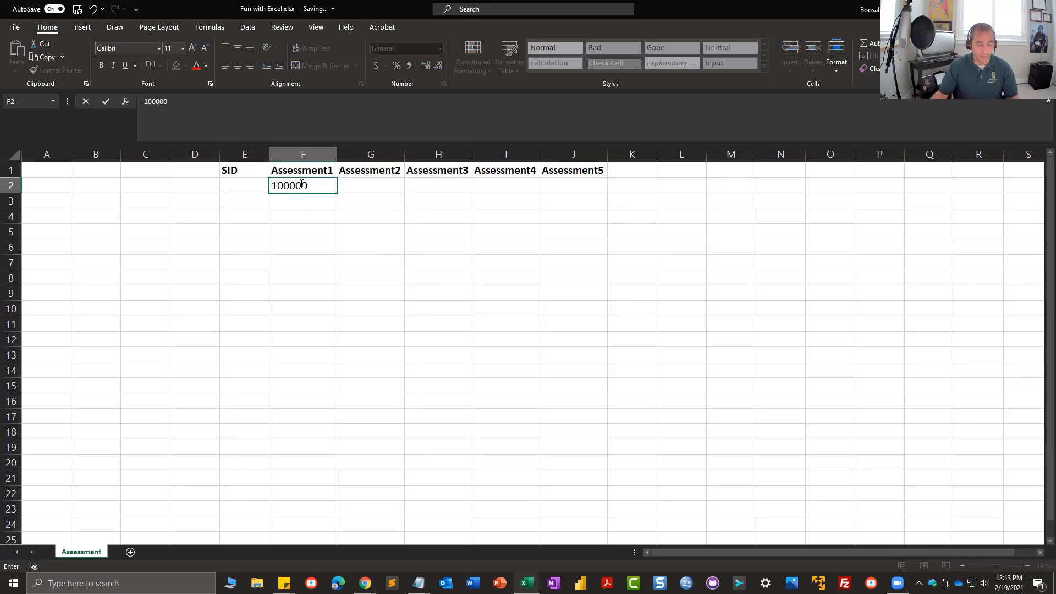
key("ctrl+z")
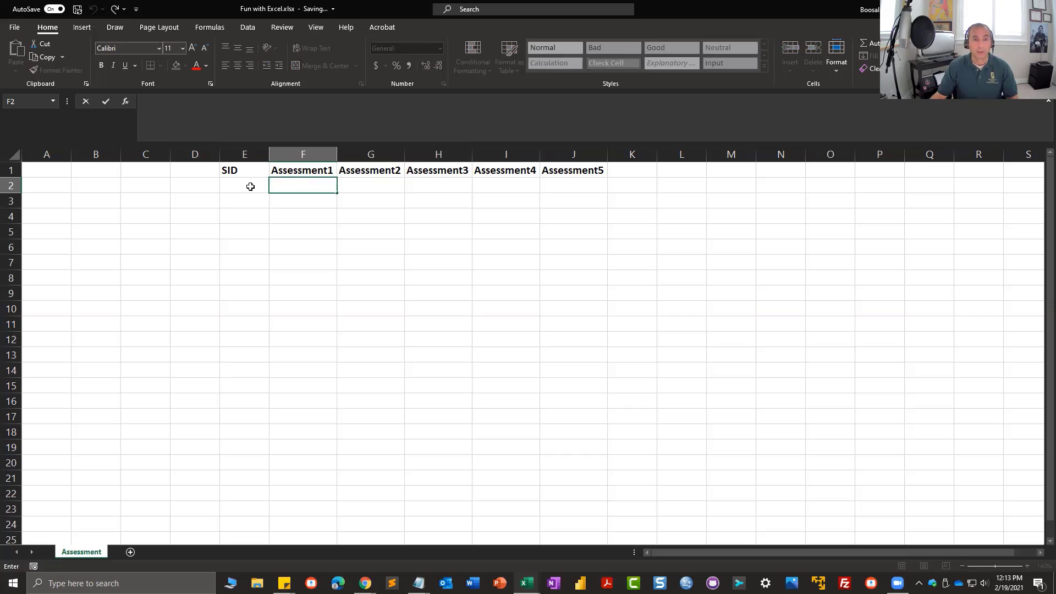
Enter a five-digit starting student ID in cell E2 under the SID header and remove the stray trailing character.
left_click(251, 186)
type("10000")
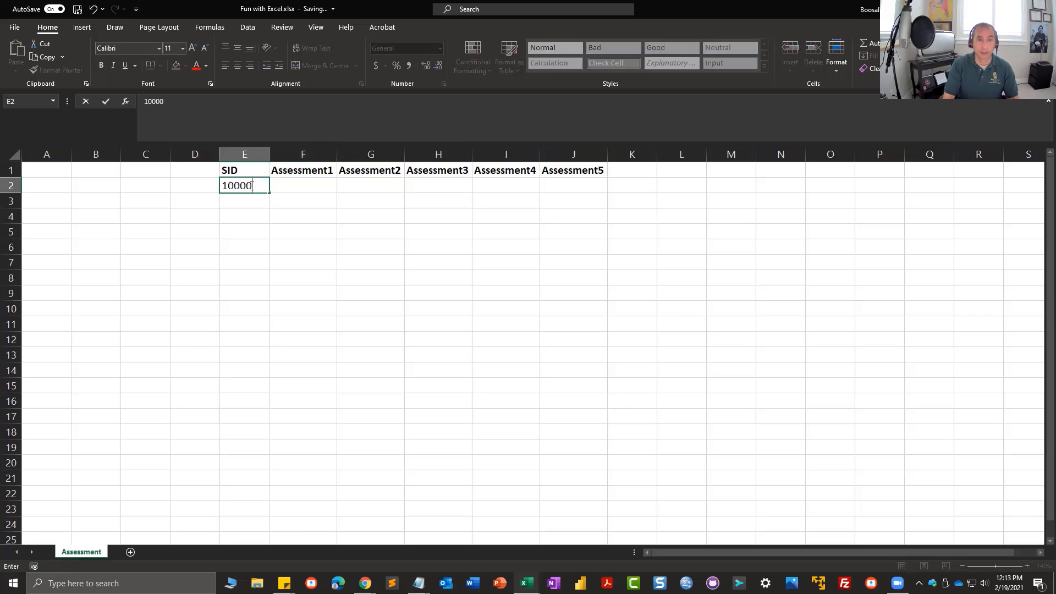
key("ctrl+Return")
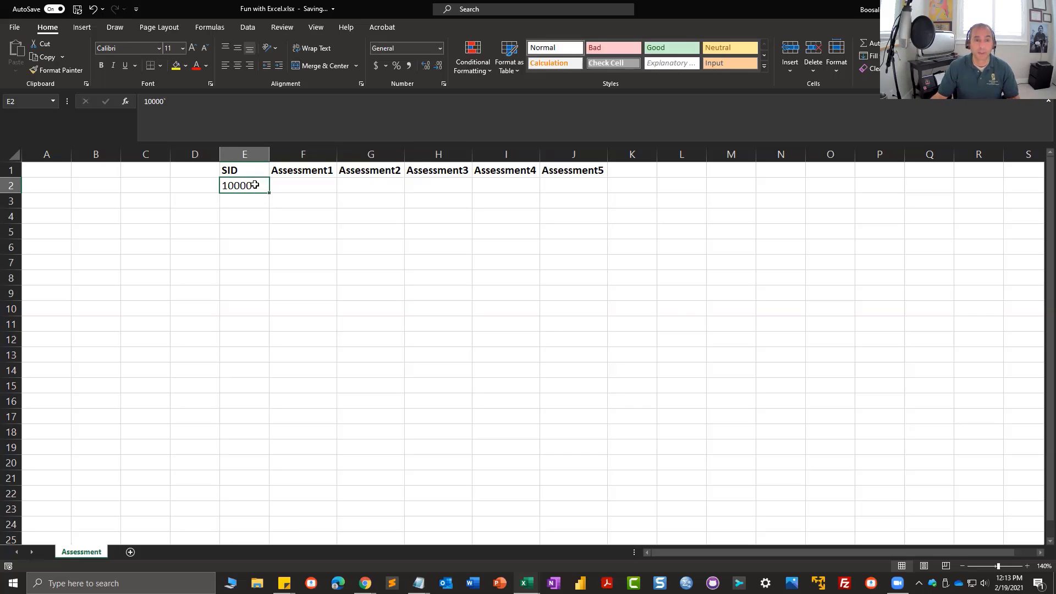
double_click(257, 186)
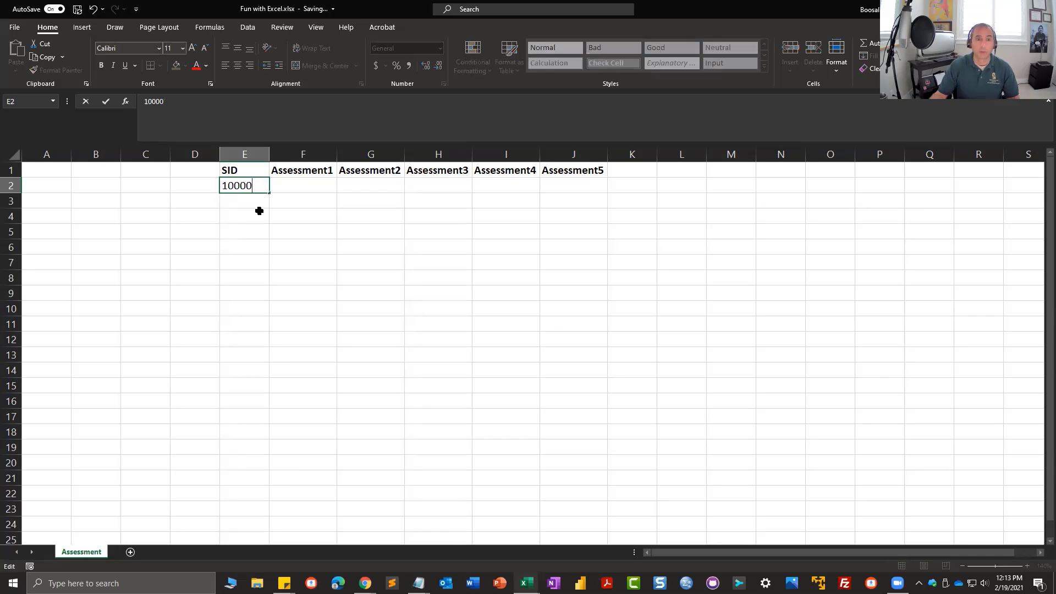
key("Tab")
Correct the student ID in cell E2 to a six-digit number ending in 1.
double_click(267, 187)
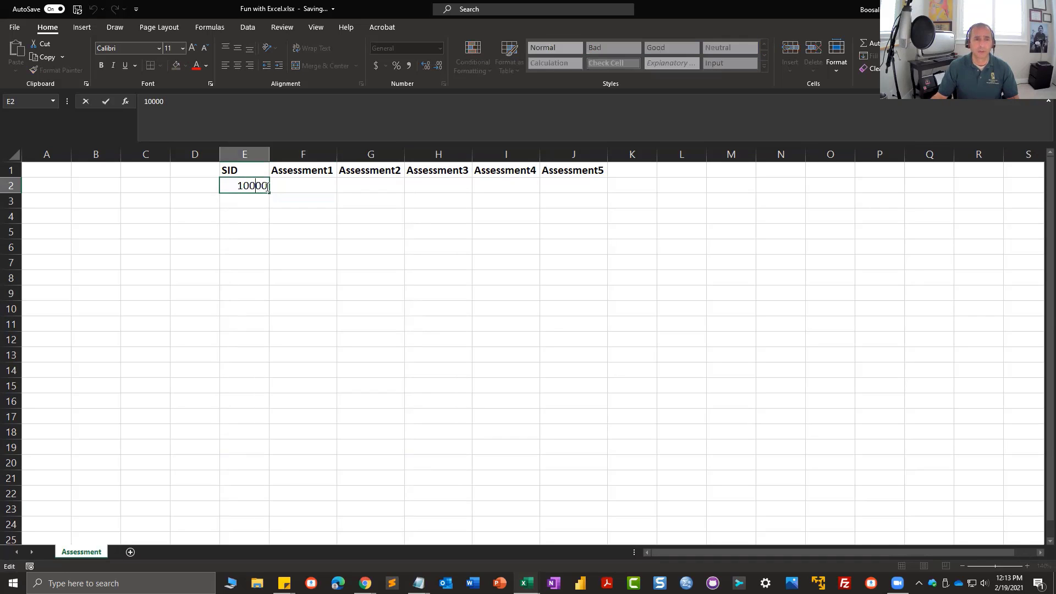
type("1")
left_click(253, 230)
left_click(265, 192)
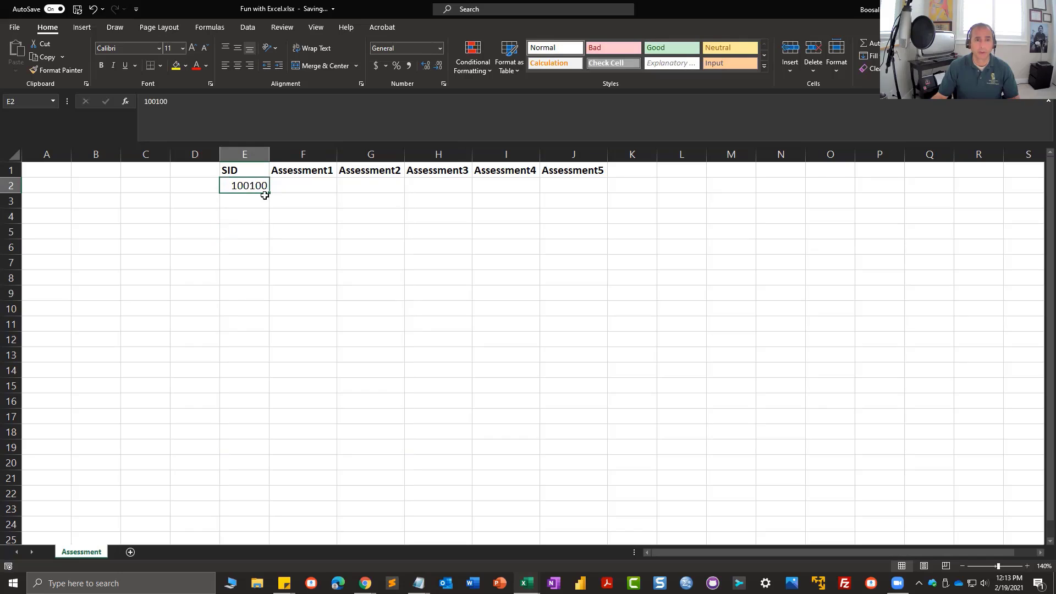
mouse_move(268, 193)
left_mouse_down()
mouse_move(253, 411)
mouse_move(267, 187)
left_mouse_up()
double_click(264, 186)
type("1")
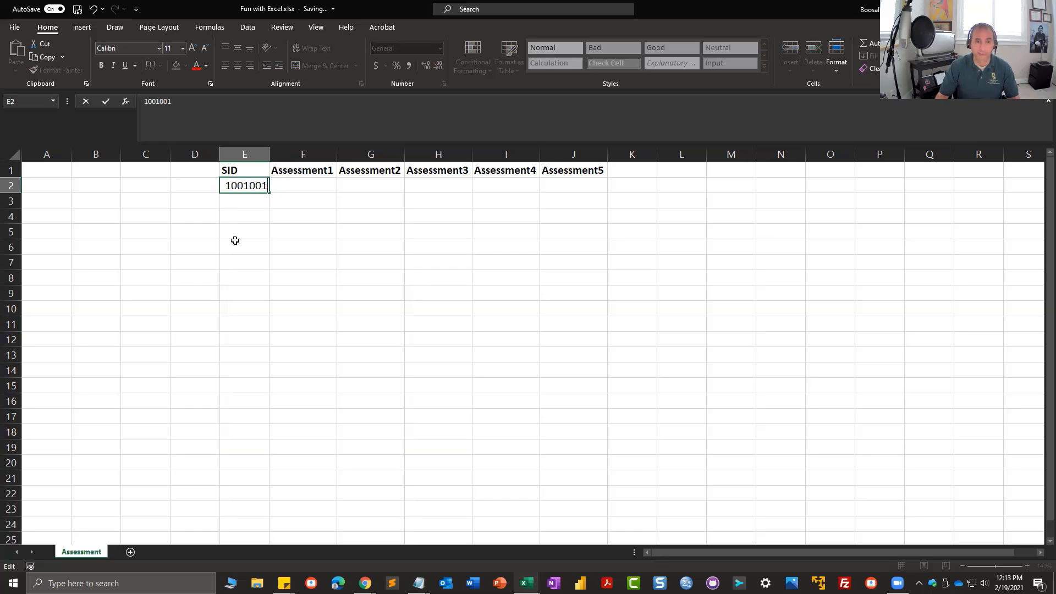
left_click(249, 185)
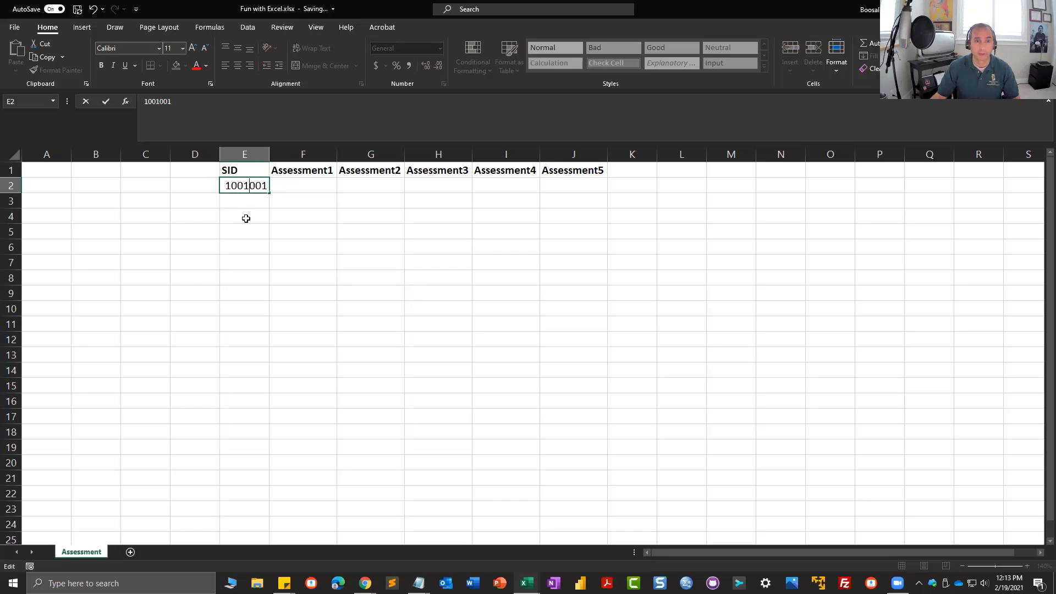
key("BackSpace")
left_click(244, 217)
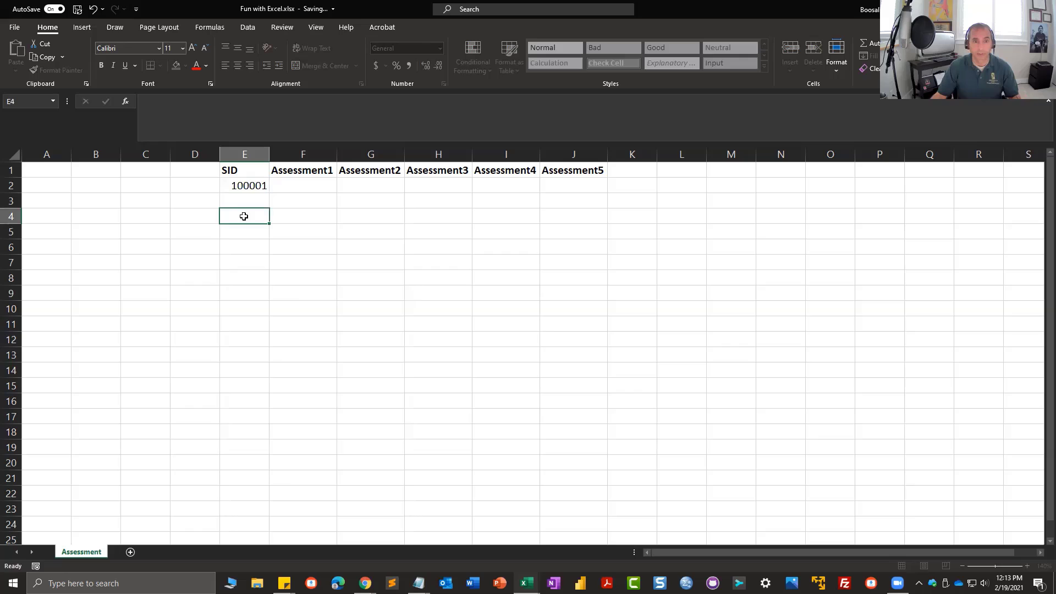
Fill the student ID from E2 down to row 759 as an incrementing series.
left_click(246, 187)
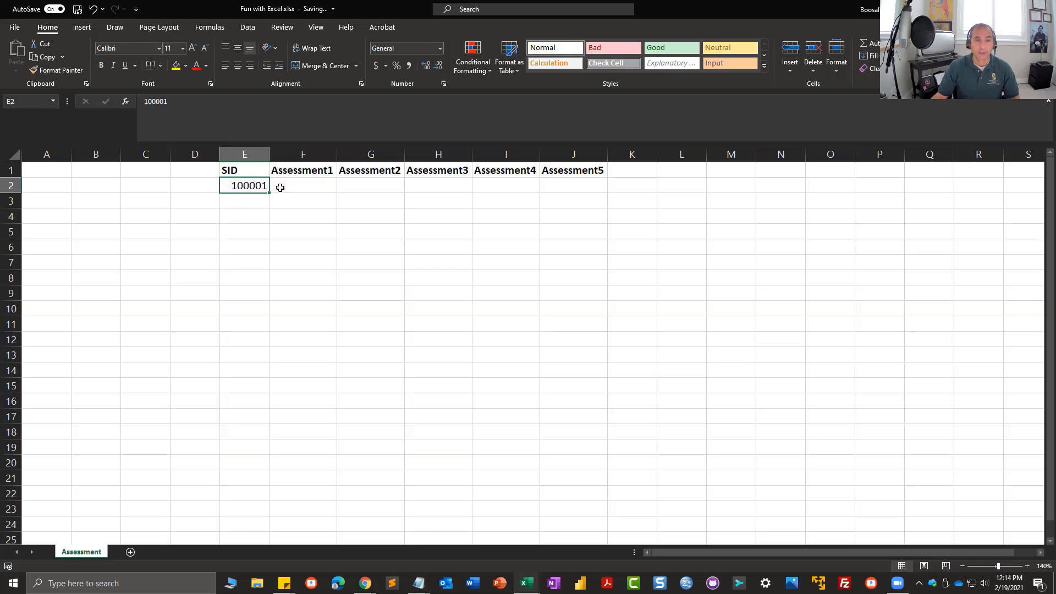
left_click_drag(268, 193, 227, 407)
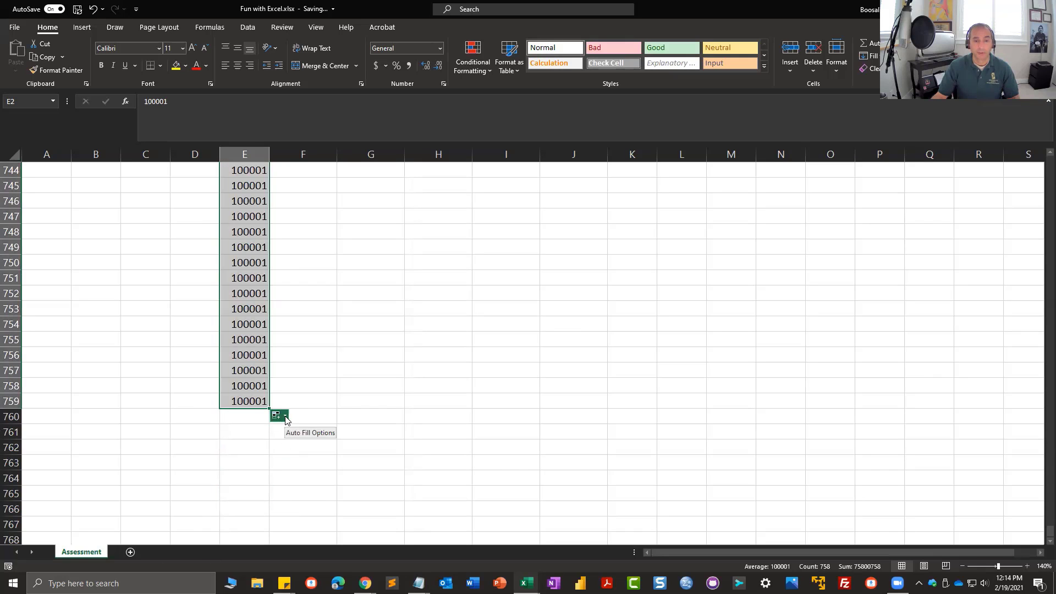
left_click(285, 417)
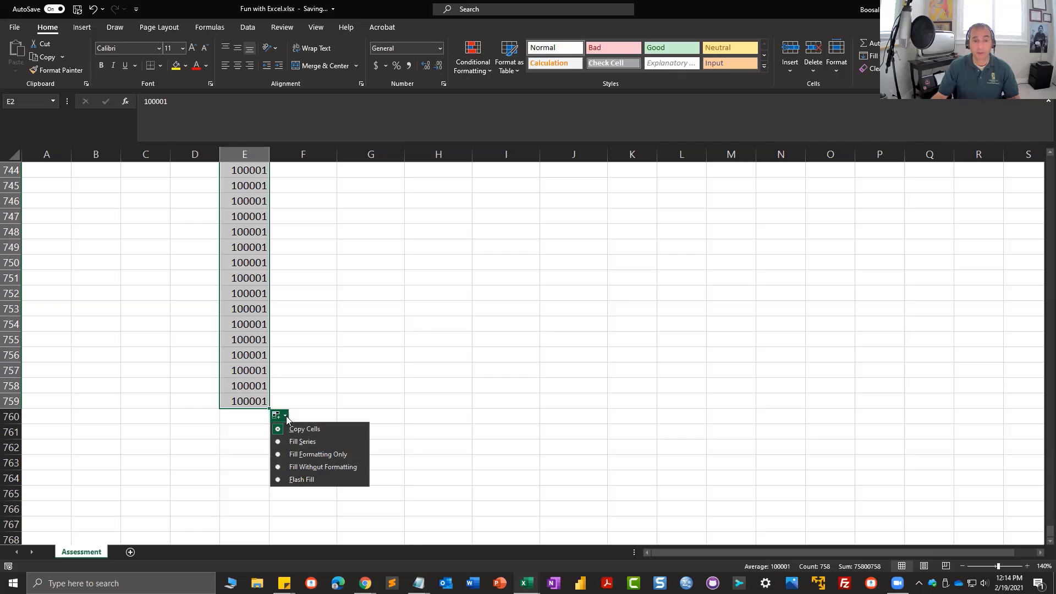
left_click(302, 442)
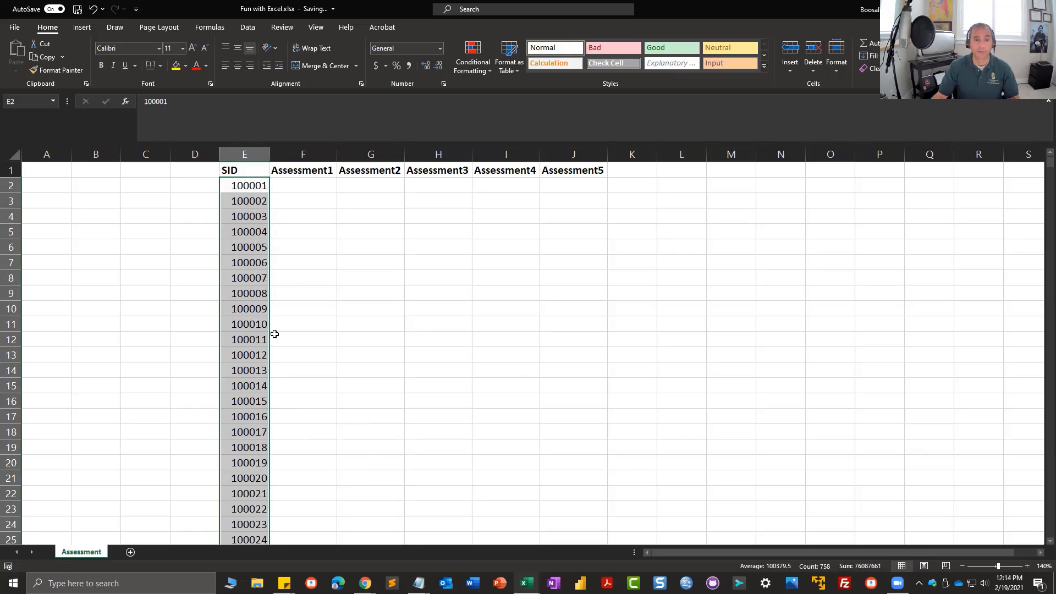
Start editing cell F2, then switch to a new Notepad window, write =RANDBETWEEN(100,1000)/10 and select the formula.
left_click(300, 182)
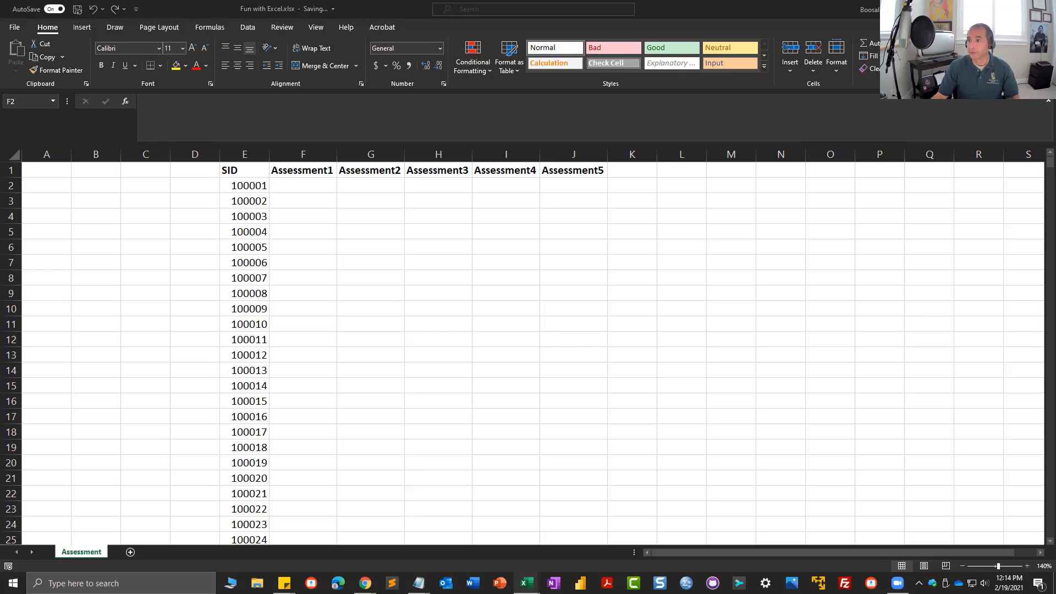
key("F2")
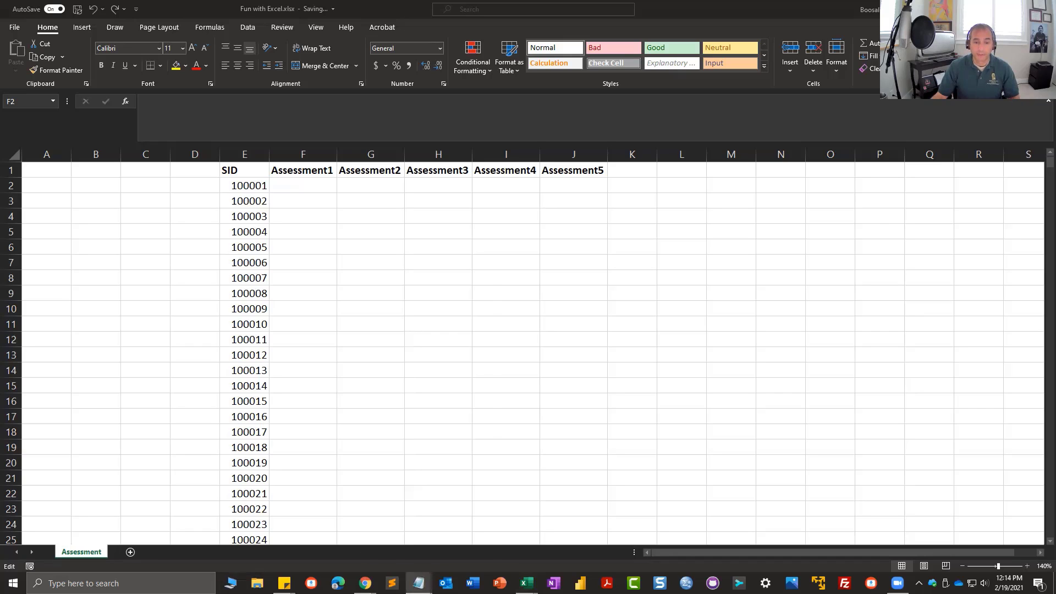
right_click(419, 584)
left_click(394, 526)
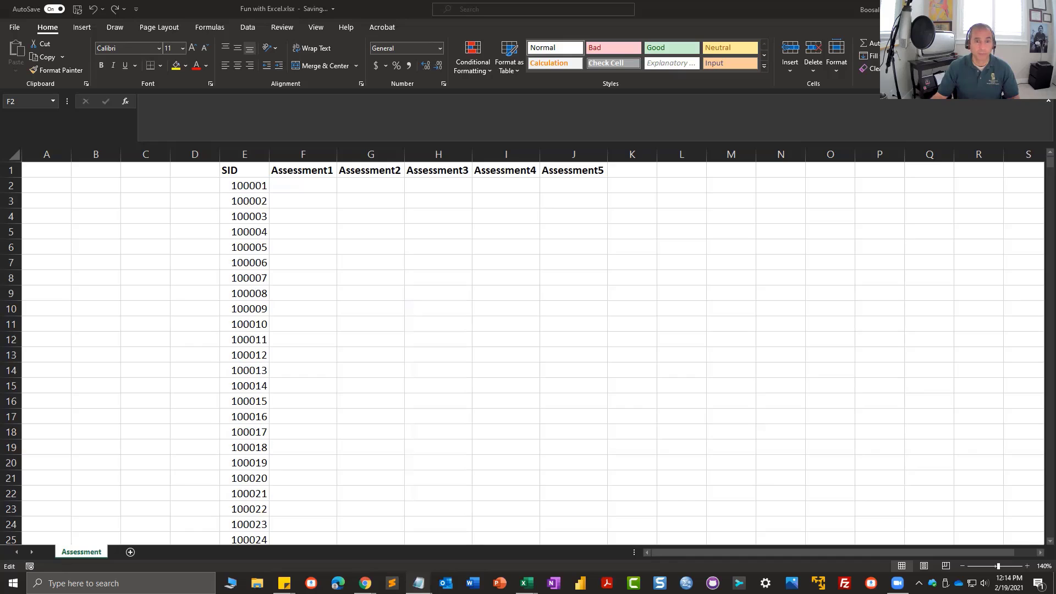
type("=RANDBETWEEN(100,1000)/10")
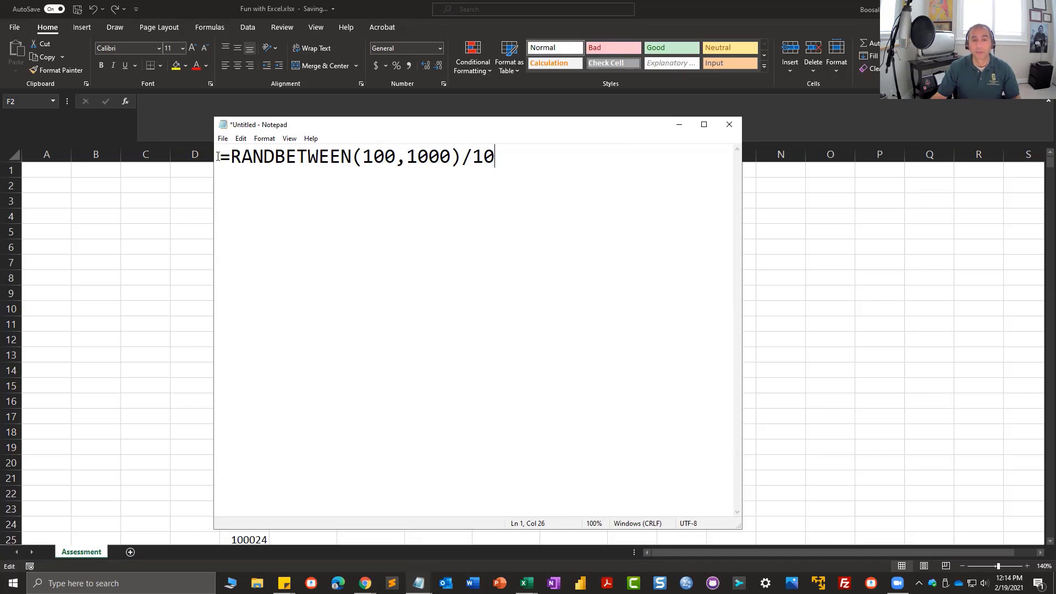
left_click_drag(218, 157, 497, 170)
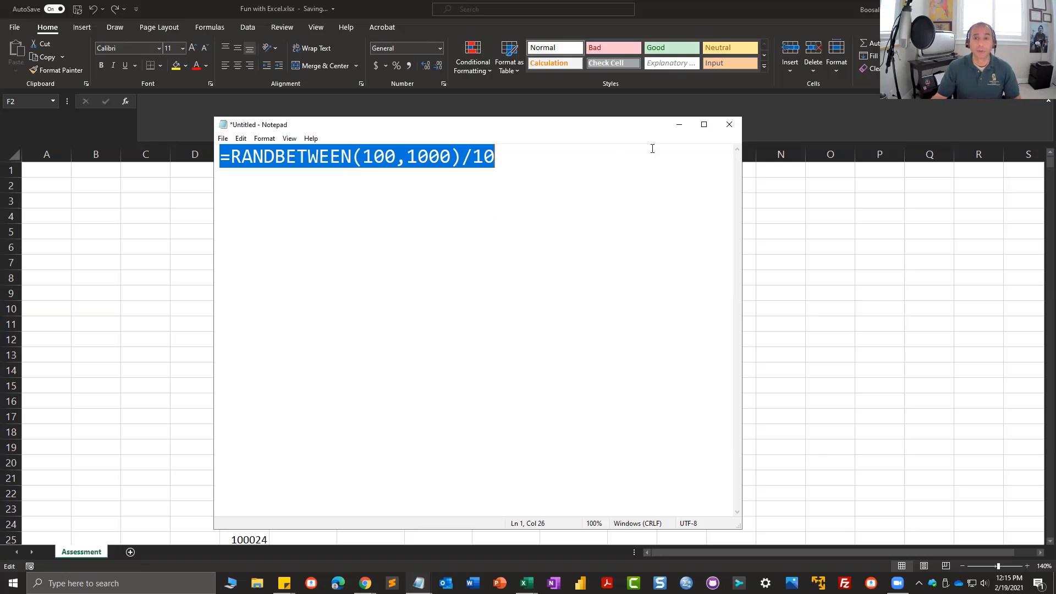
Discard the unsaved Notepad note and try to paste =RANDBETWEEN(100,1000)/10 into cell F2 of the Excel workbook.
left_click(731, 124)
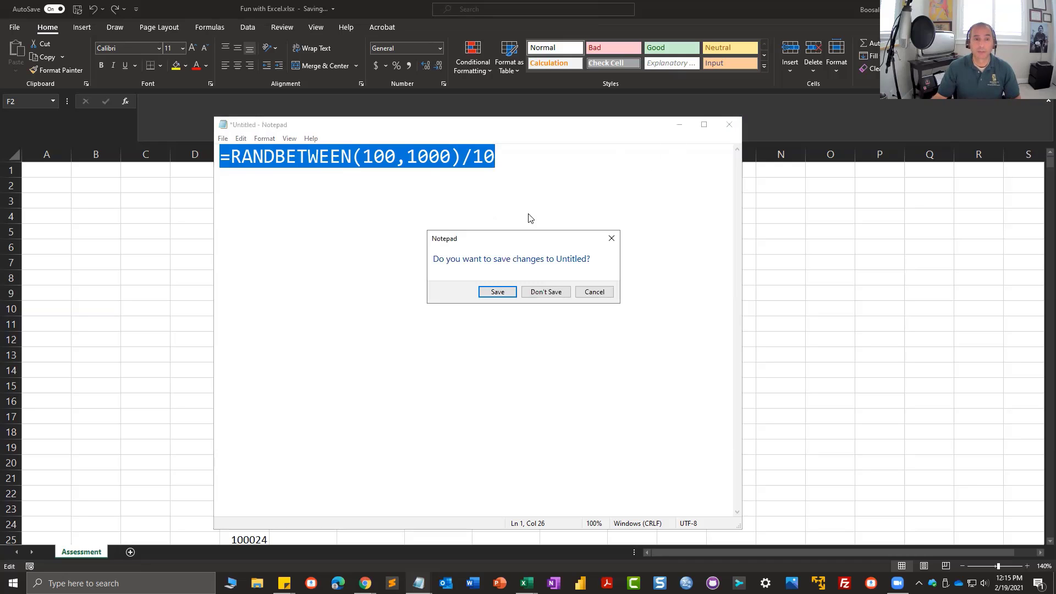
left_click(547, 292)
left_click(303, 186)
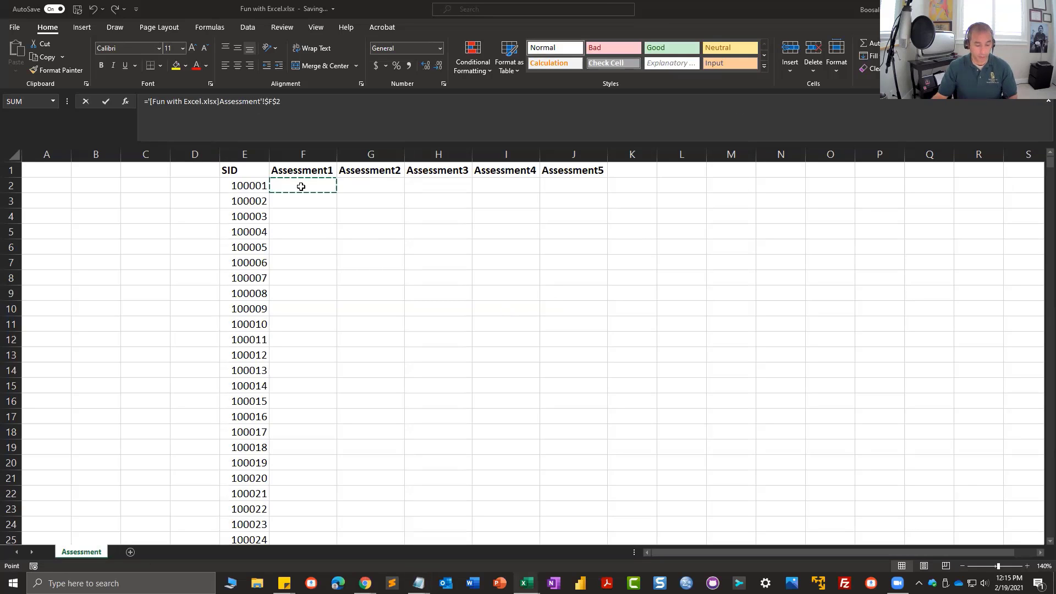
key("ctrl+v")
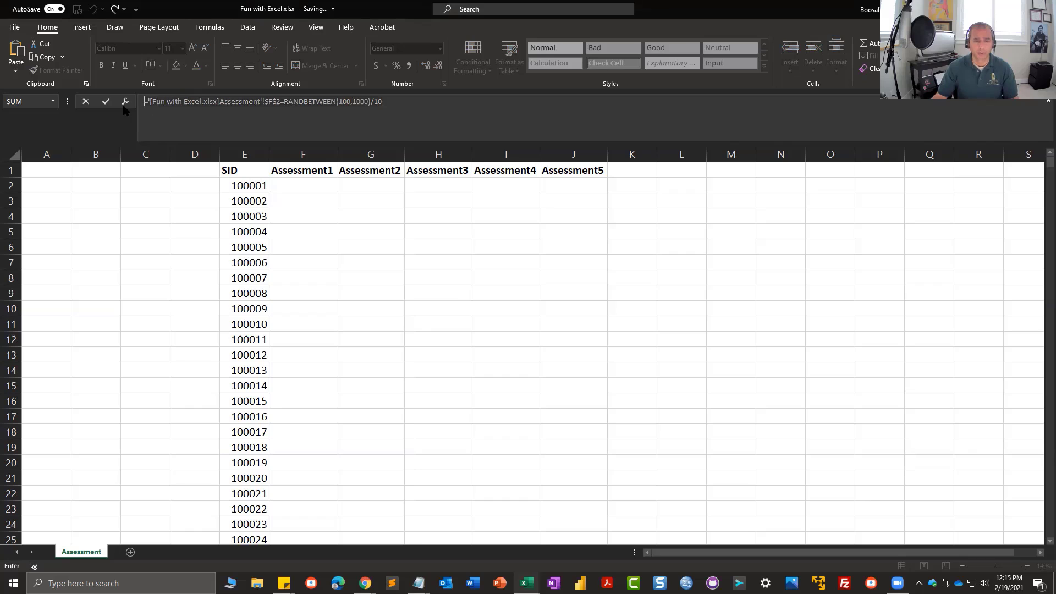
key("Escape")
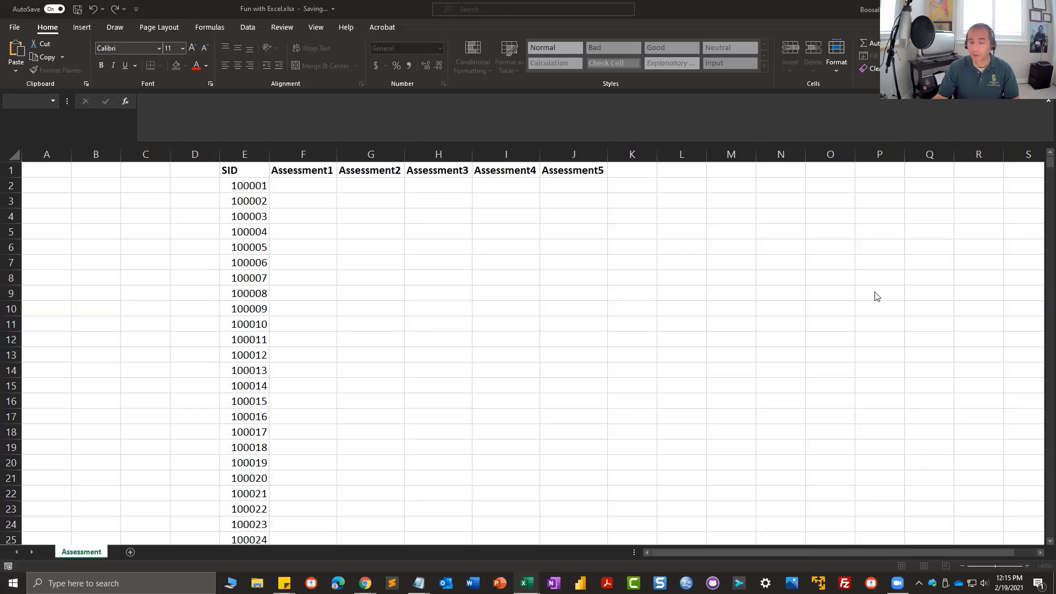
Switch to the Notepad note with the COUNTIF formula, add blank lines above it, paste =RANDBETWEEN(100,1000)/10 on the first line, and minimize the note.
mouse_move(419, 582)
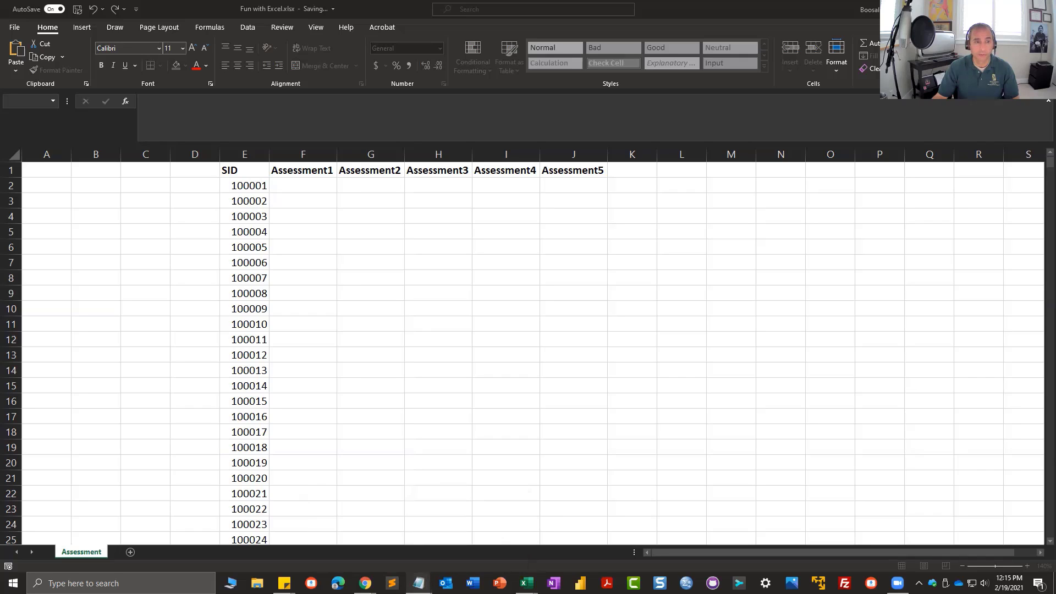
key("alt+Tab")
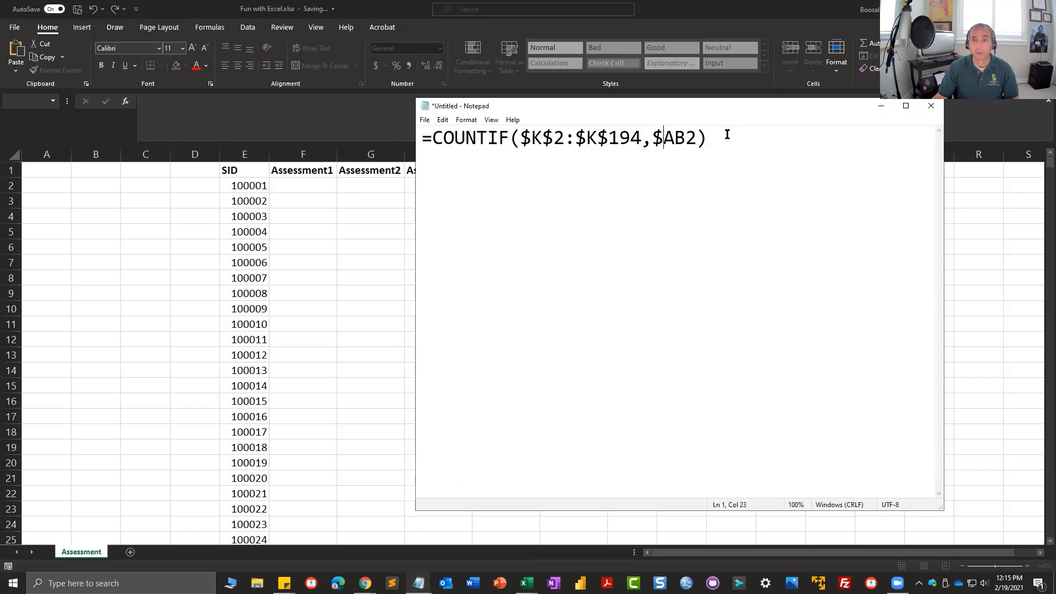
left_click(424, 138)
key("Return")
key("Return")
key("Return")
key("Return")
key("Return")
key("Return")
key("Return")
key("Return")
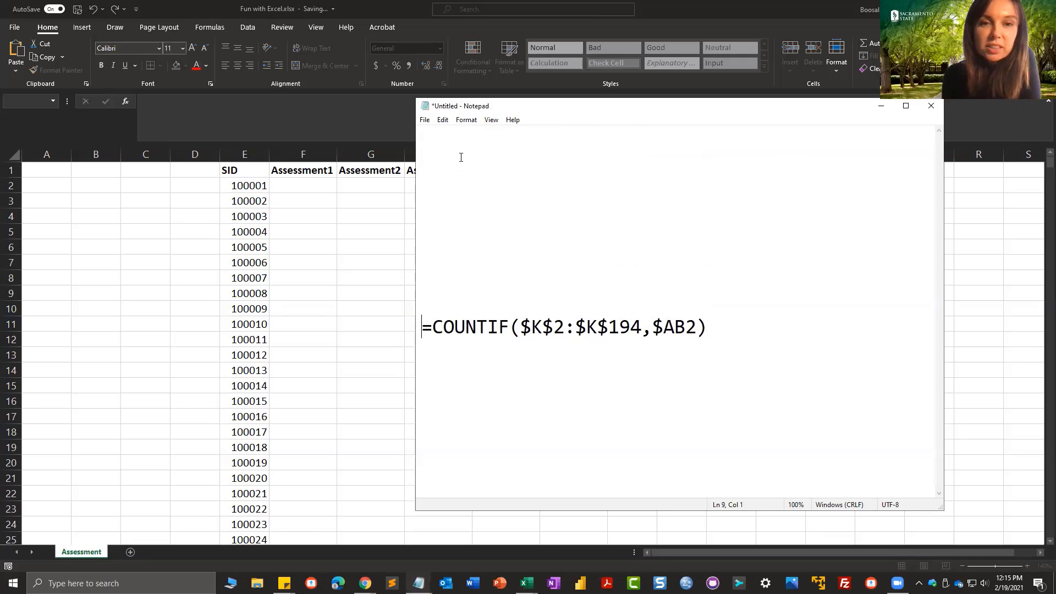
left_click(462, 141)
key("ctrl+v")
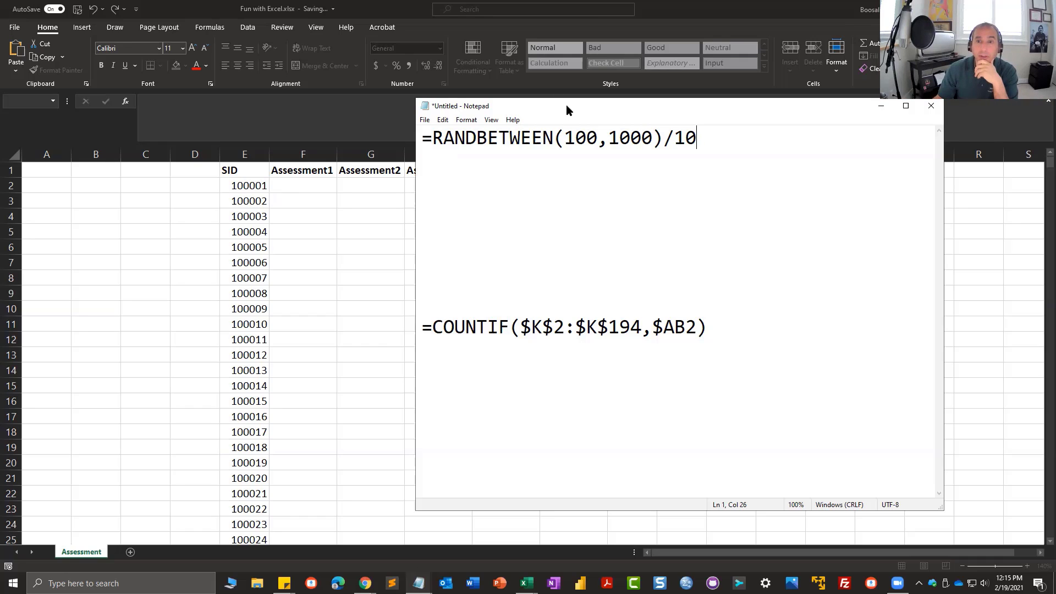
left_click(880, 106)
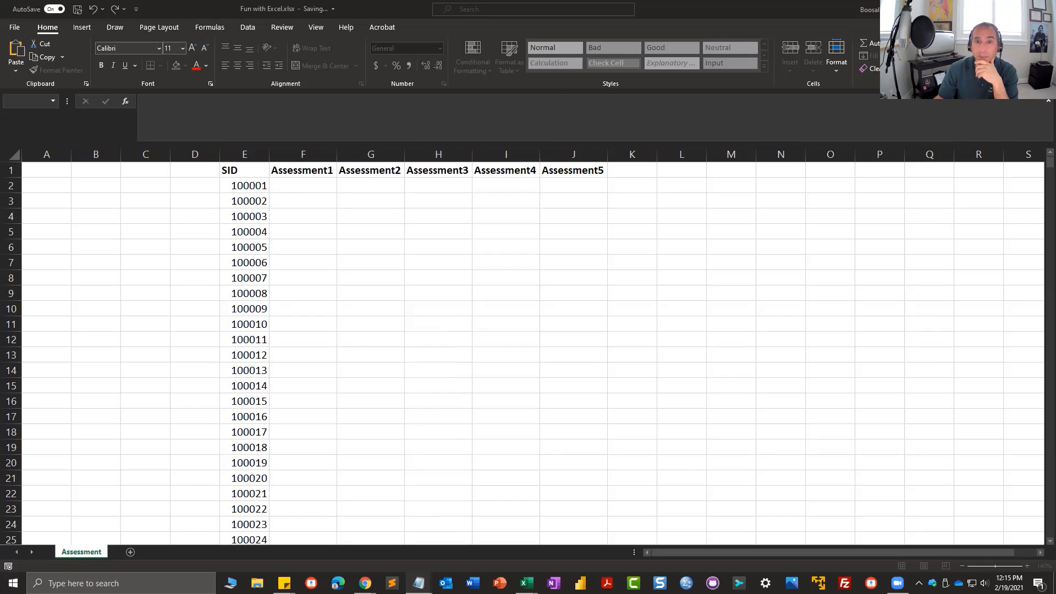
Enter the formula =RANDBETWEEN(100,1000)/10 in cell F2 under the Assessment1 header.
left_click(303, 186)
left_click(231, 105)
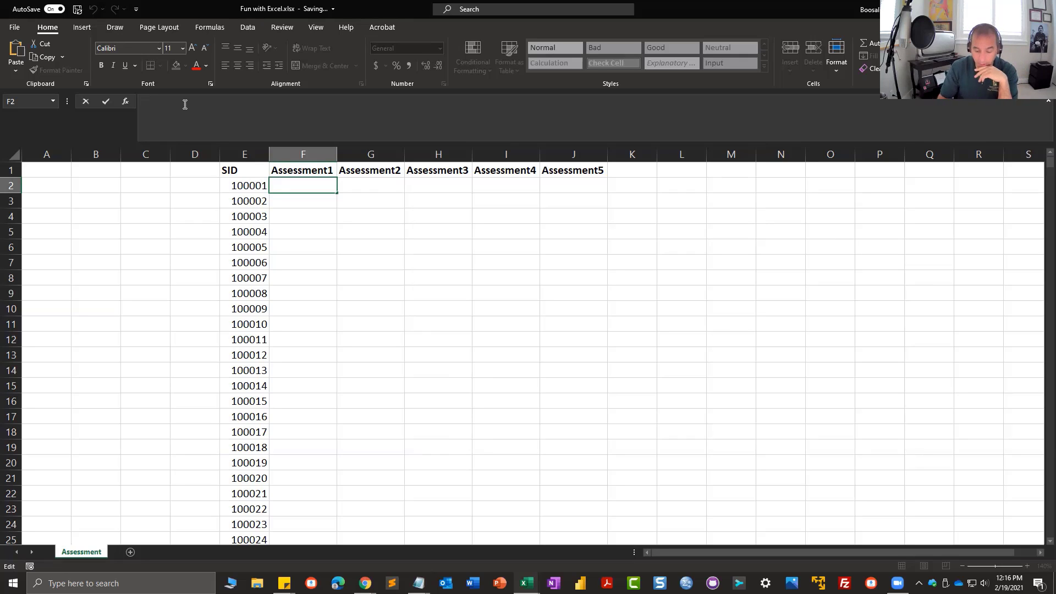
type("=")
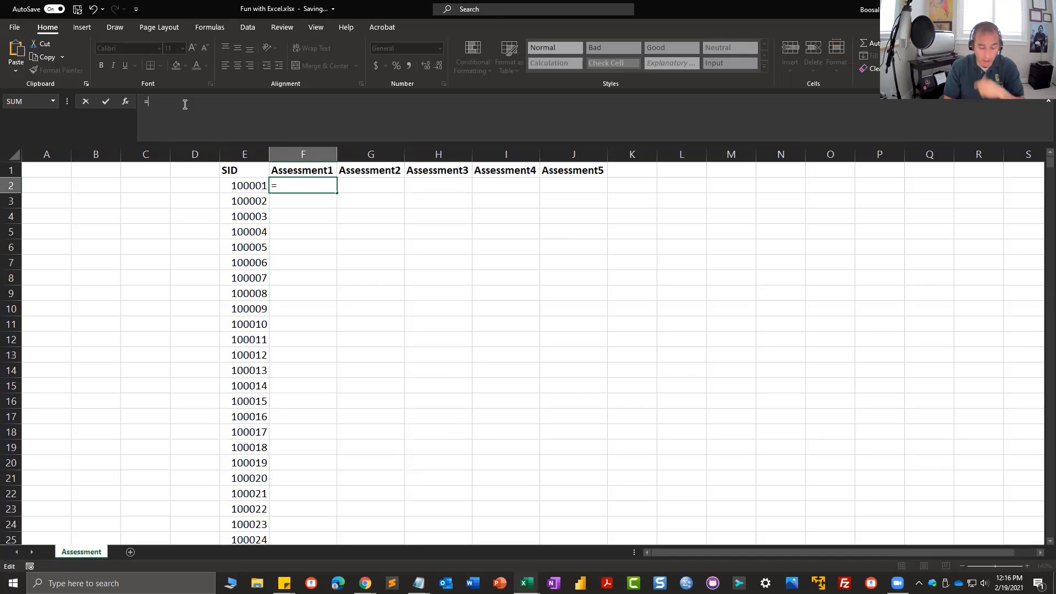
type("randbe")
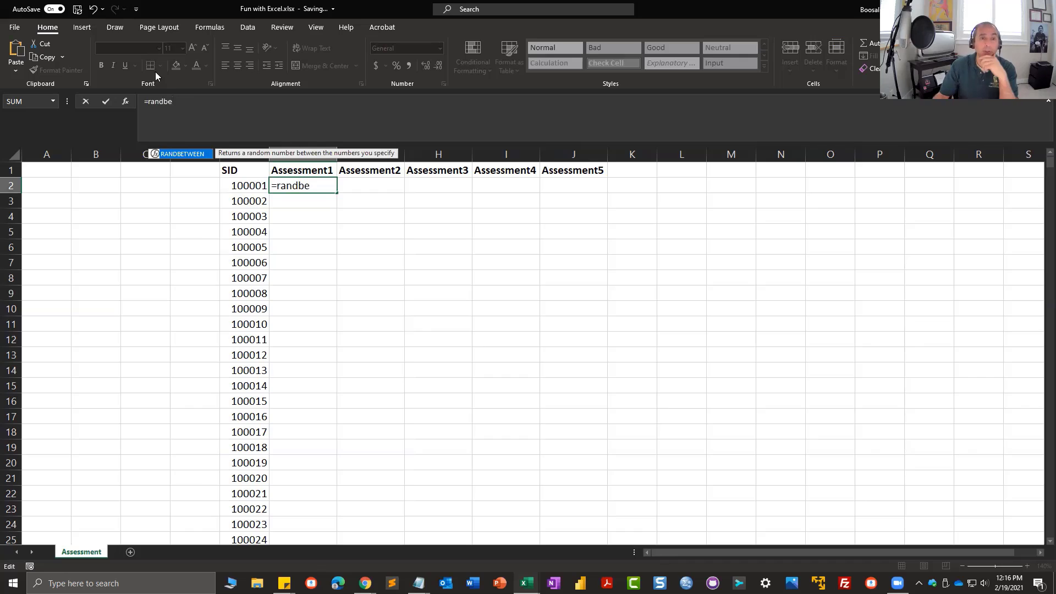
double_click(186, 158)
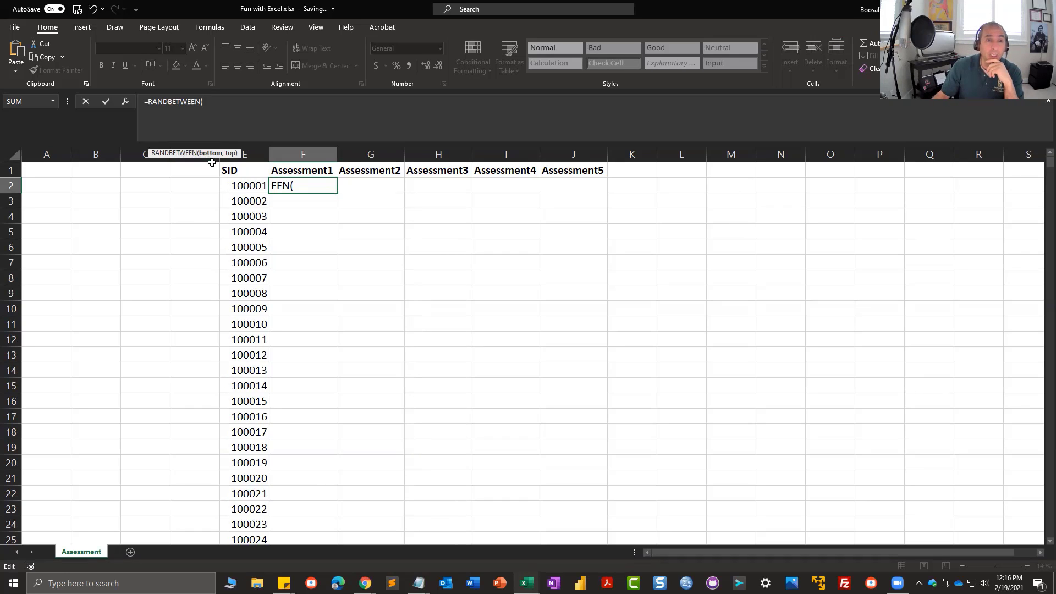
type("00")
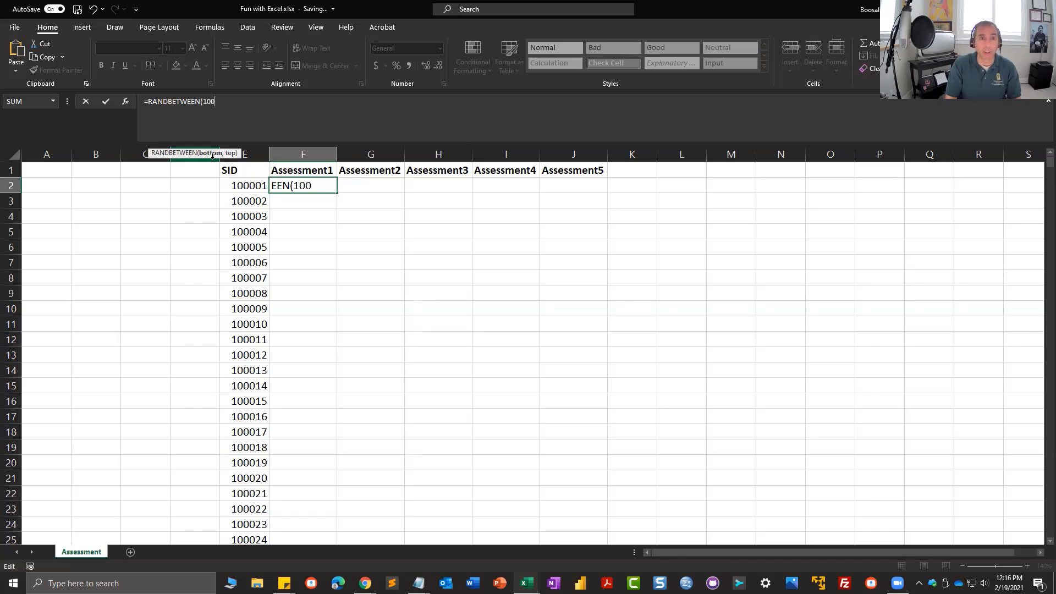
type(",")
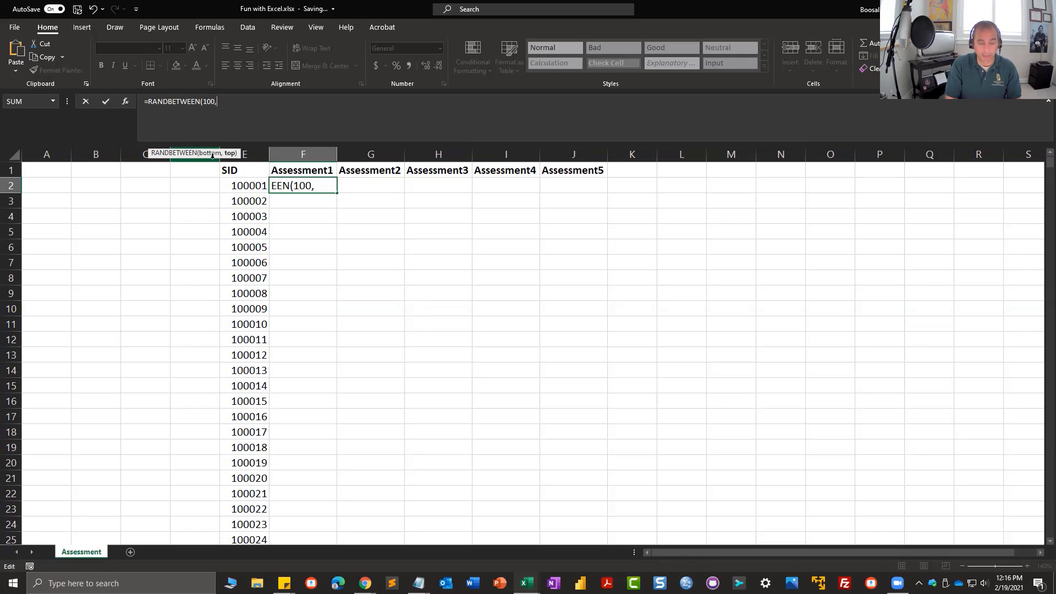
type("1000")
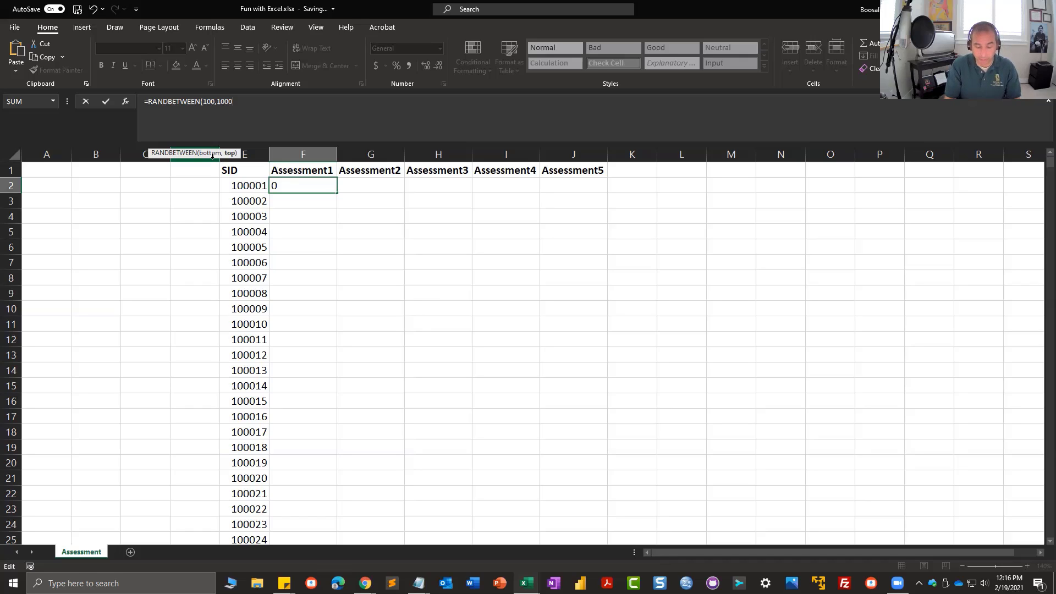
type(")")
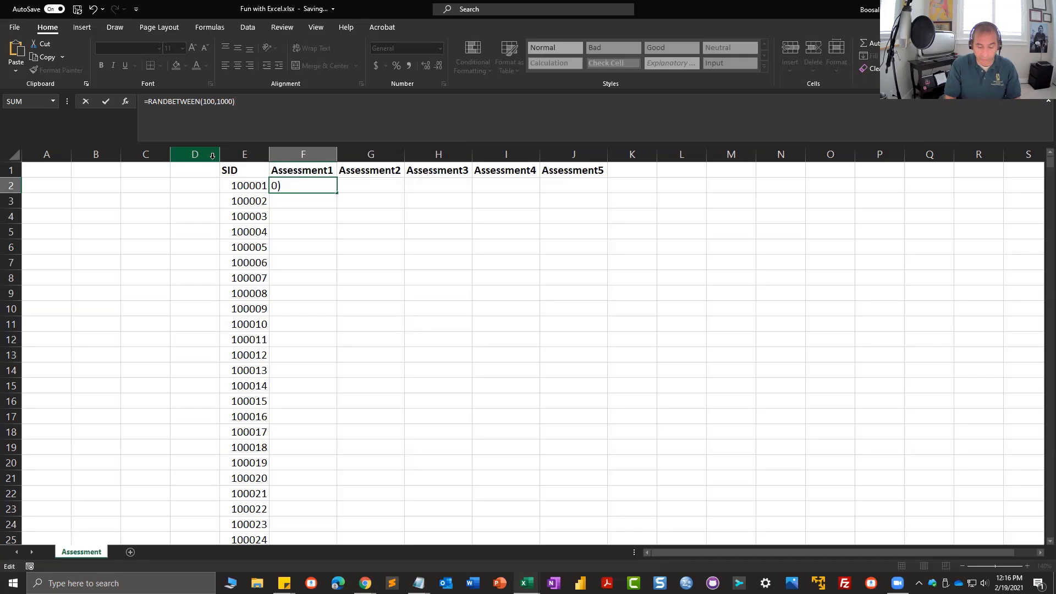
type("/10")
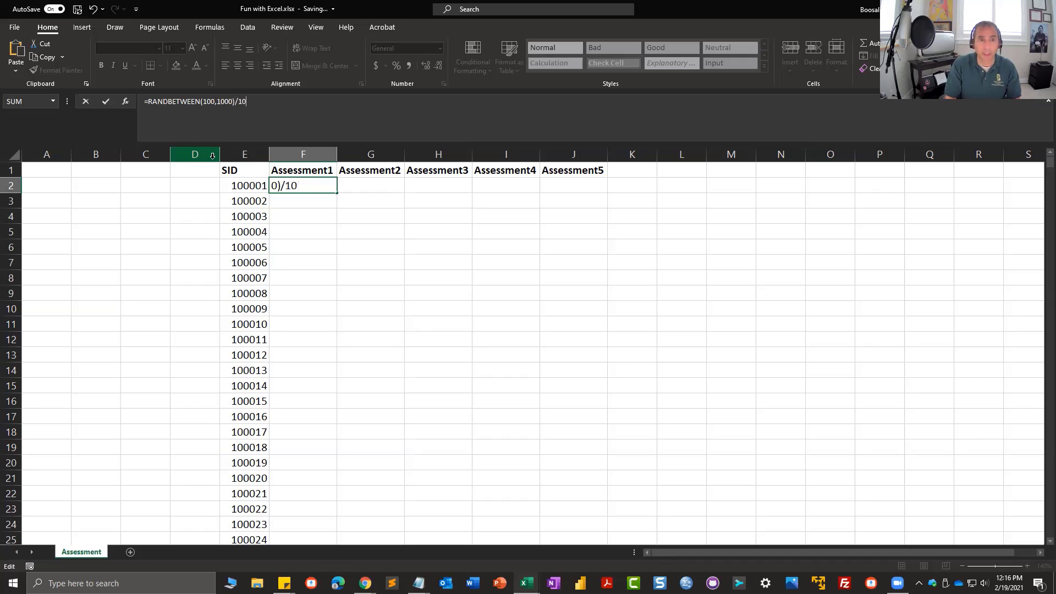
key("Return")
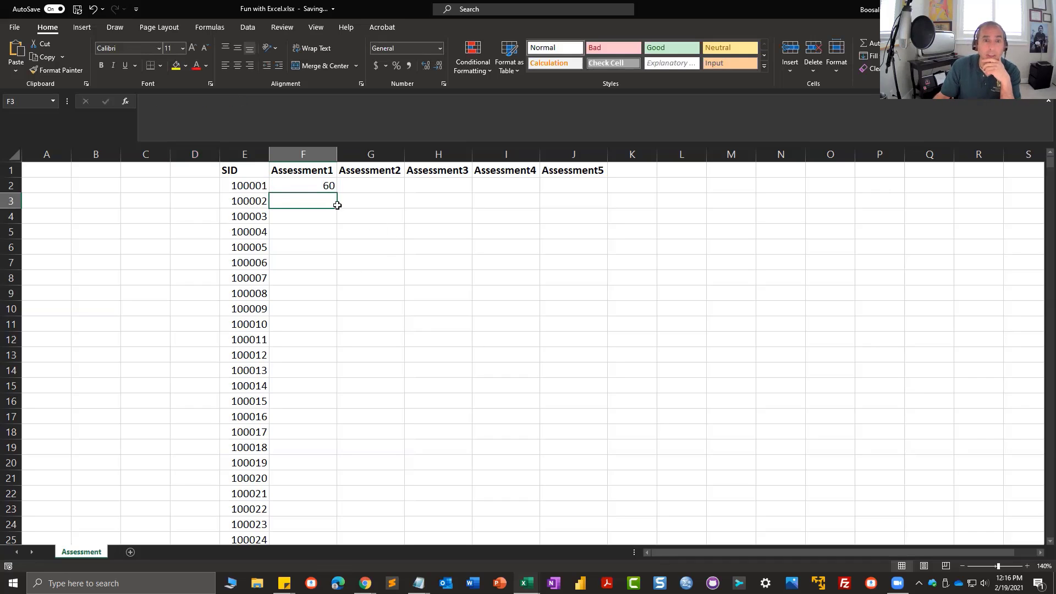
Inspect the function arguments of the formula in F2, then view the Insert Function dialog for cell F3 and cancel it.
left_click(303, 185)
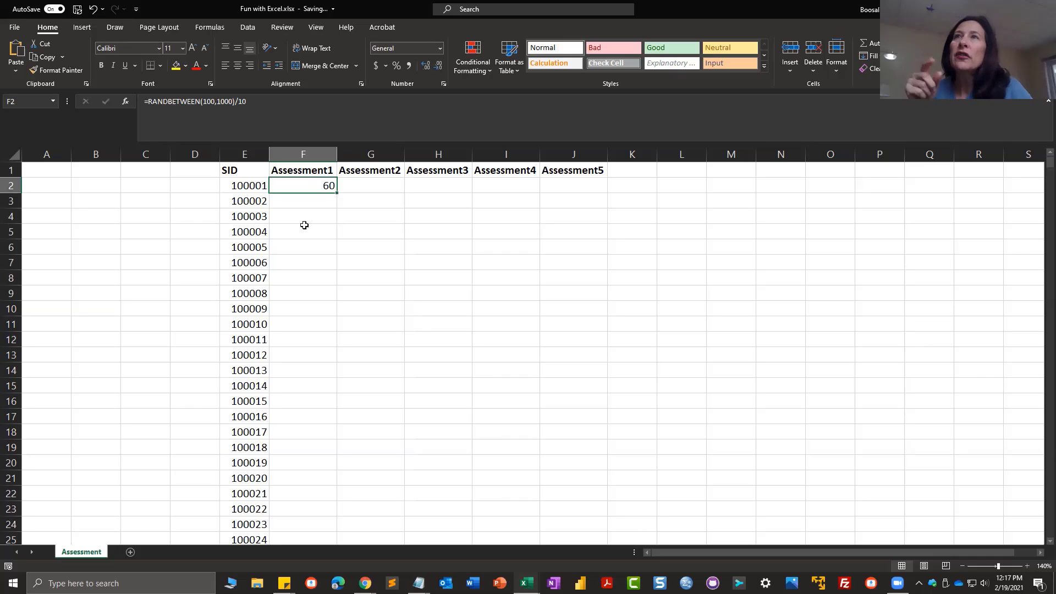
left_click(126, 105)
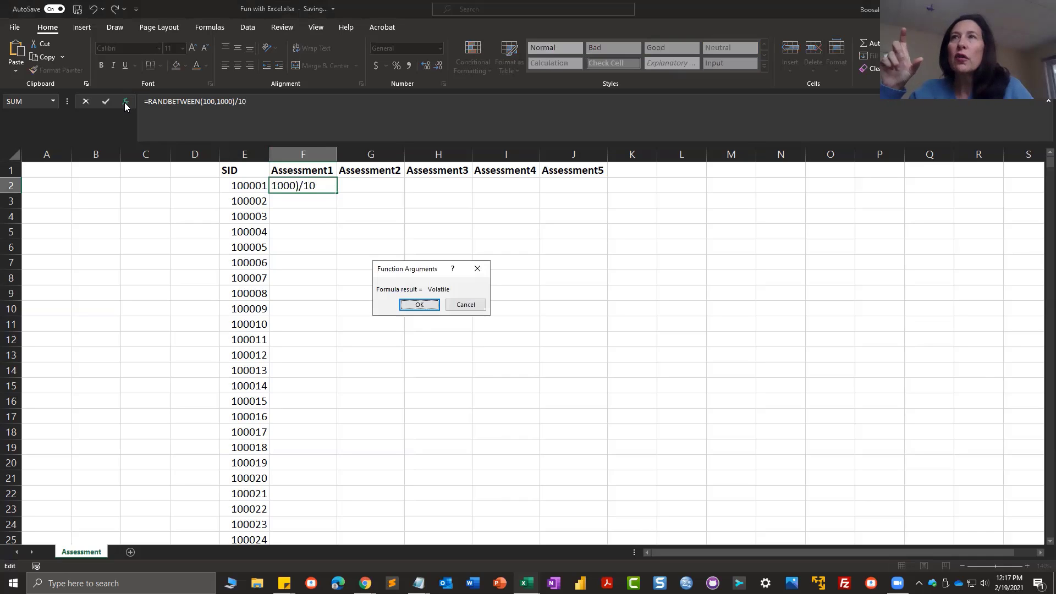
left_click(419, 304)
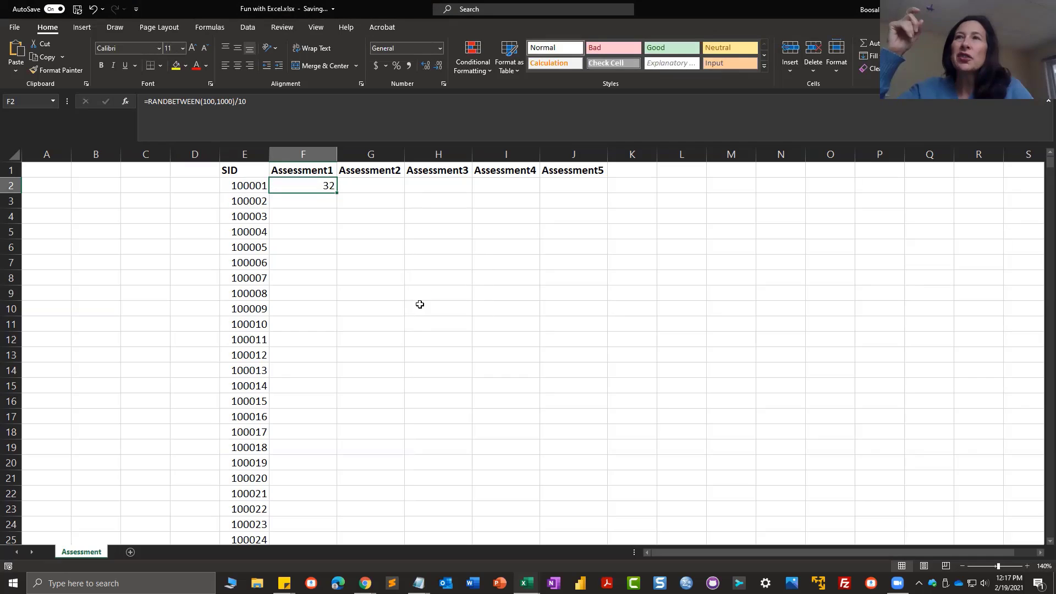
double_click(303, 190)
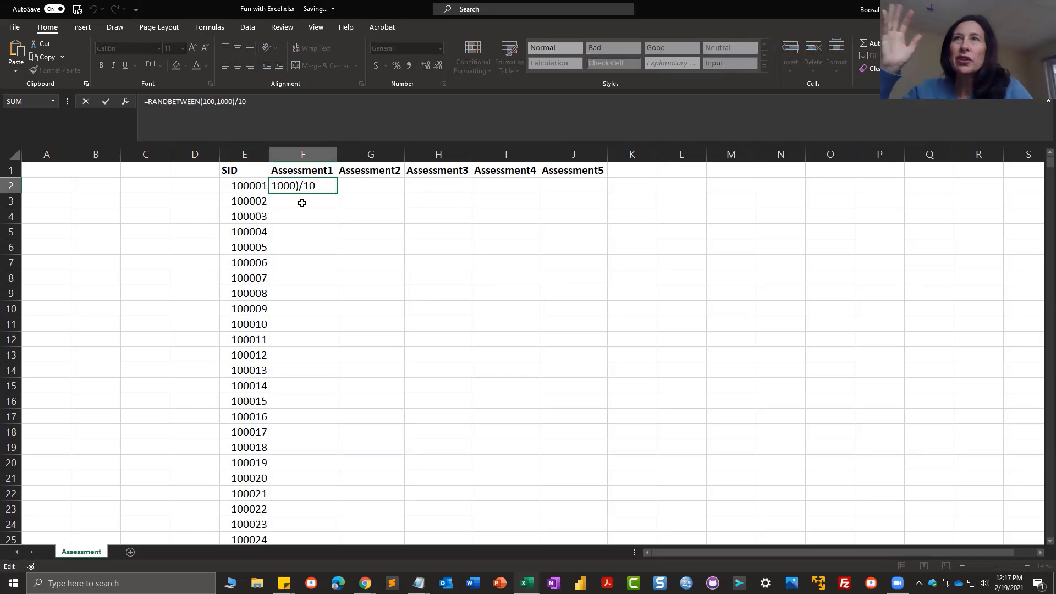
left_click(302, 203)
left_click(125, 101)
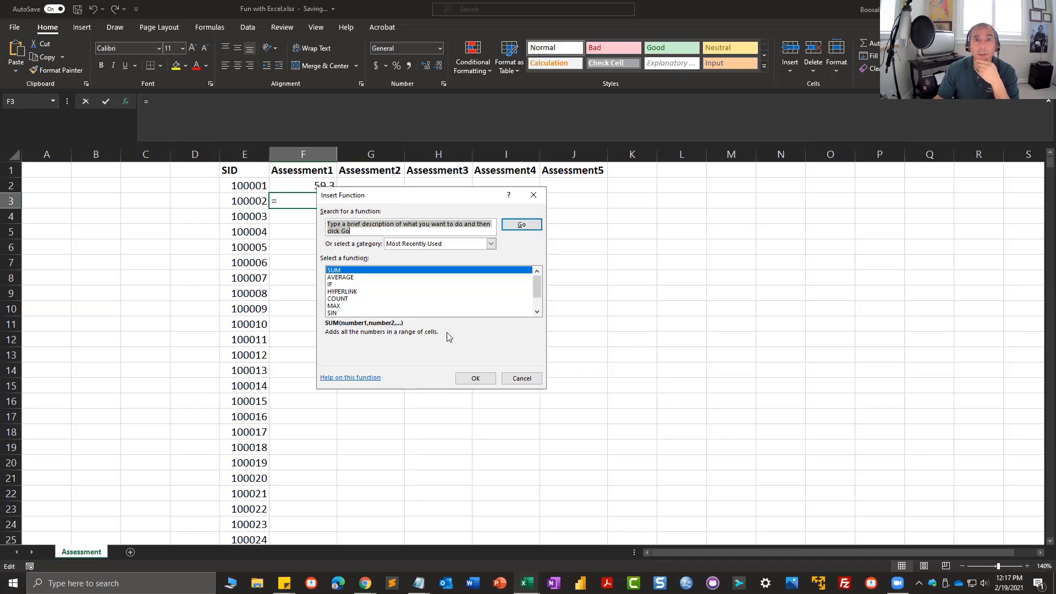
left_click(522, 378)
Fill the random score formula from F2 down the Assessment1 column to row 759.
left_click(323, 186)
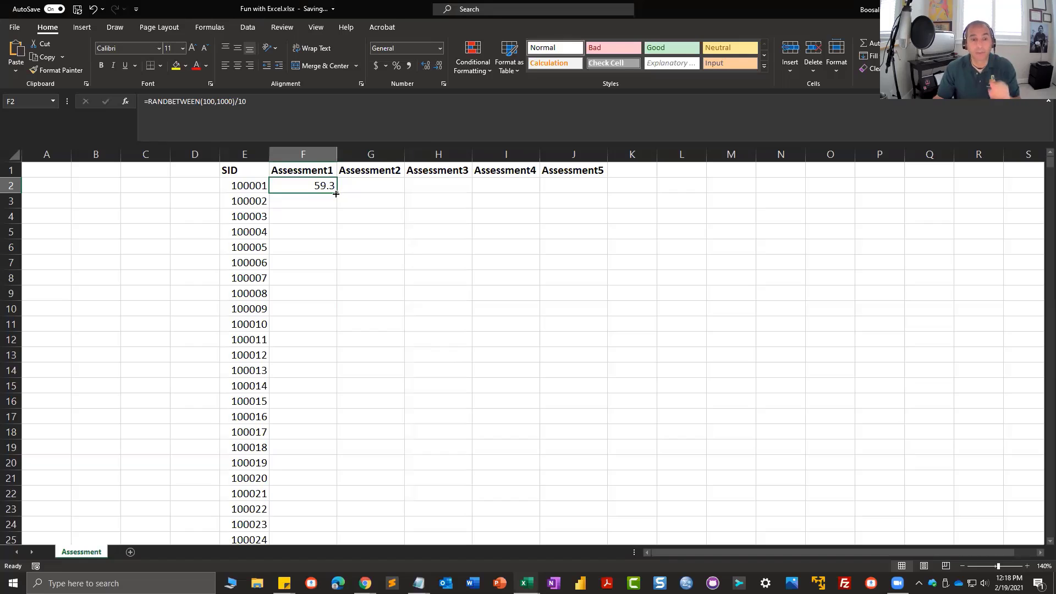
left_click_drag(336, 194, 337, 194)
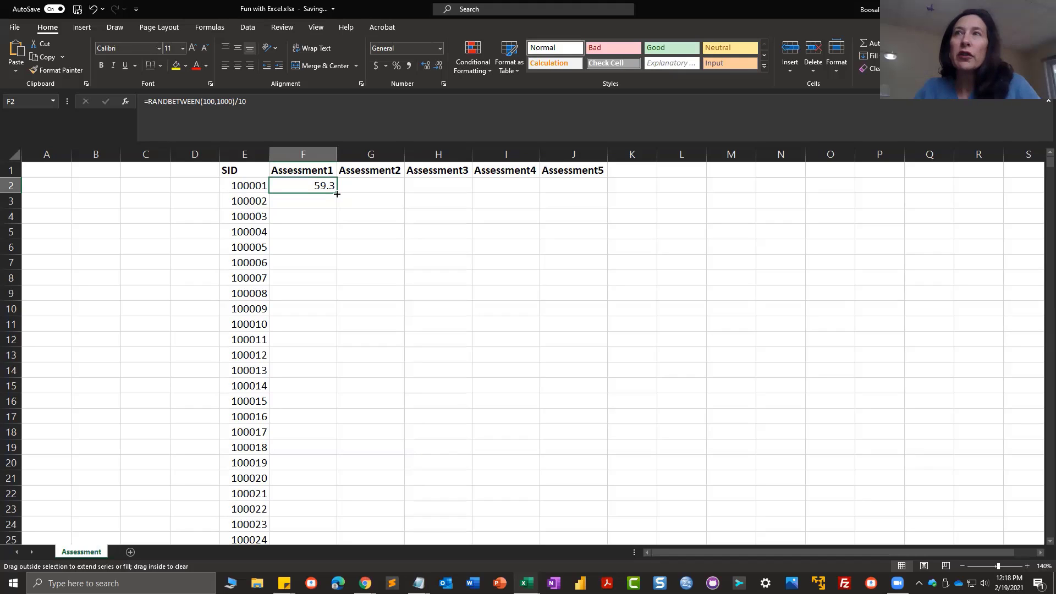
left_click_drag(337, 194, 337, 193)
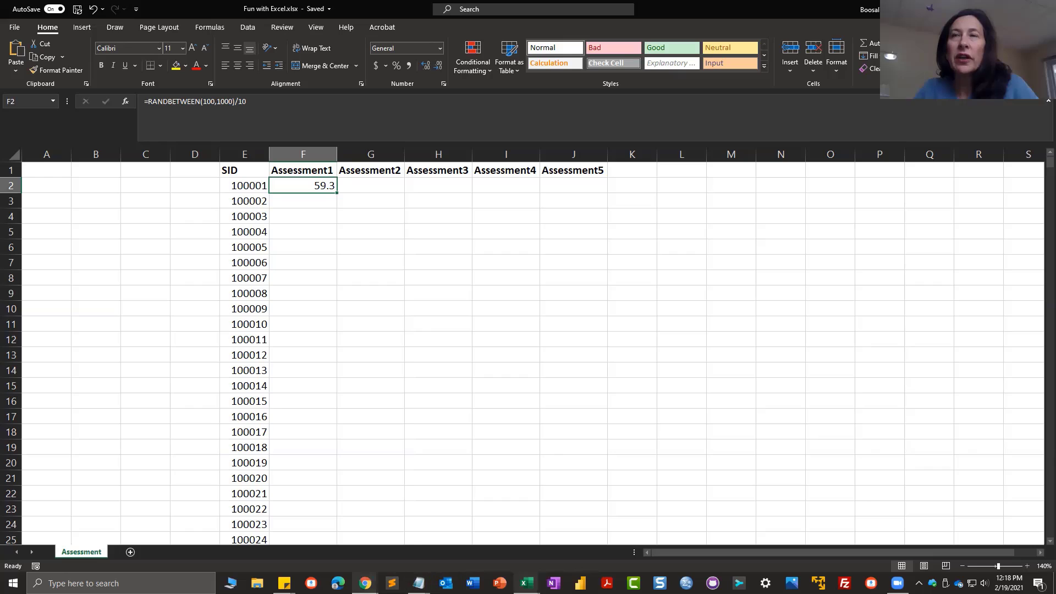
right_click(366, 583)
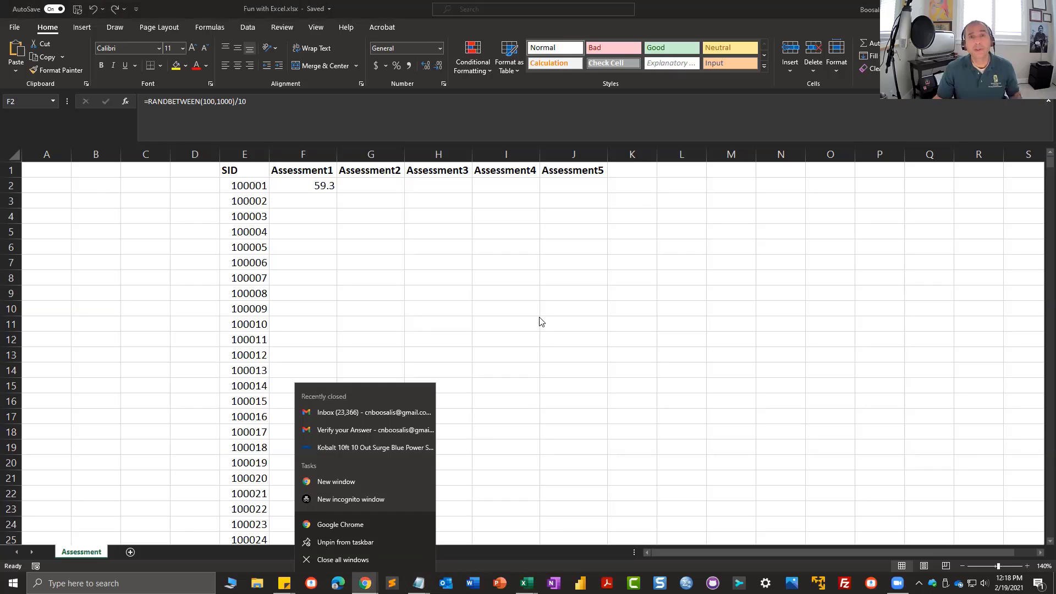
left_click(311, 189)
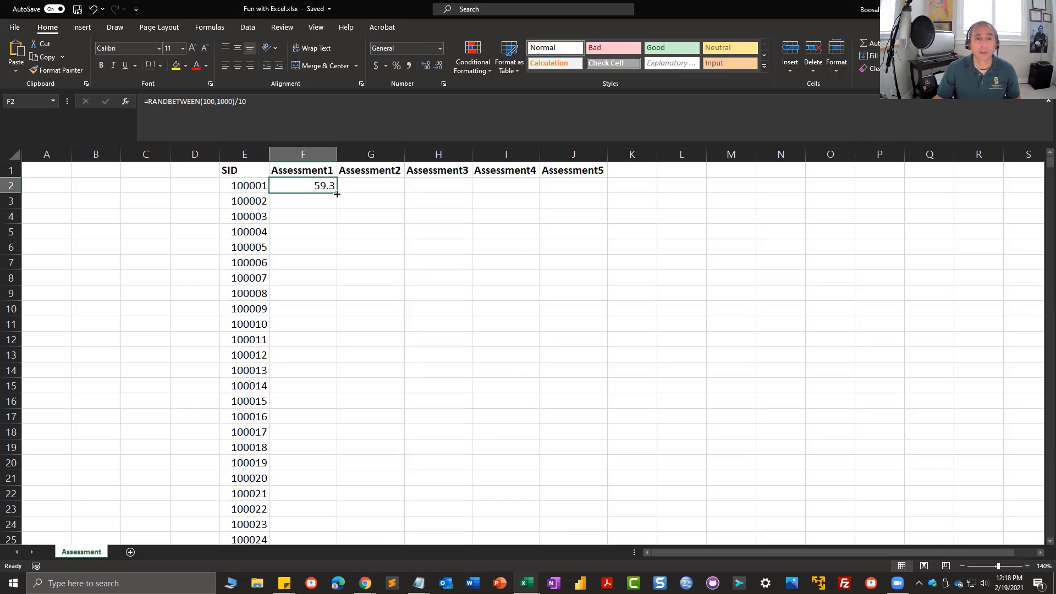
left_click_drag(336, 189, 315, 513)
Review the generated Assessment1 scores from the end of the list back up to the header row.
left_click(305, 466)
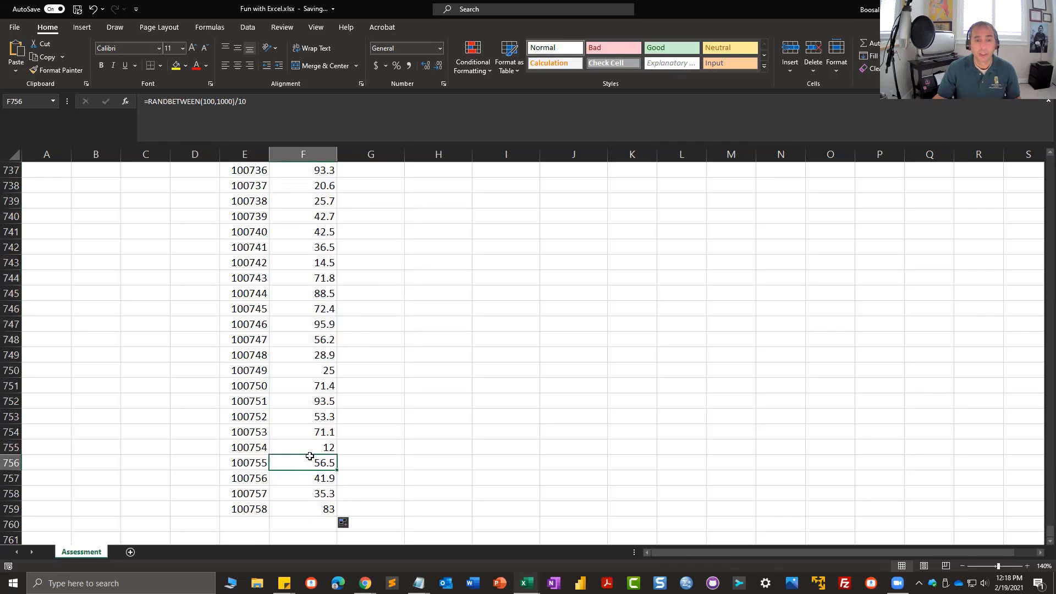
scroll(319, 448, "up", 20)
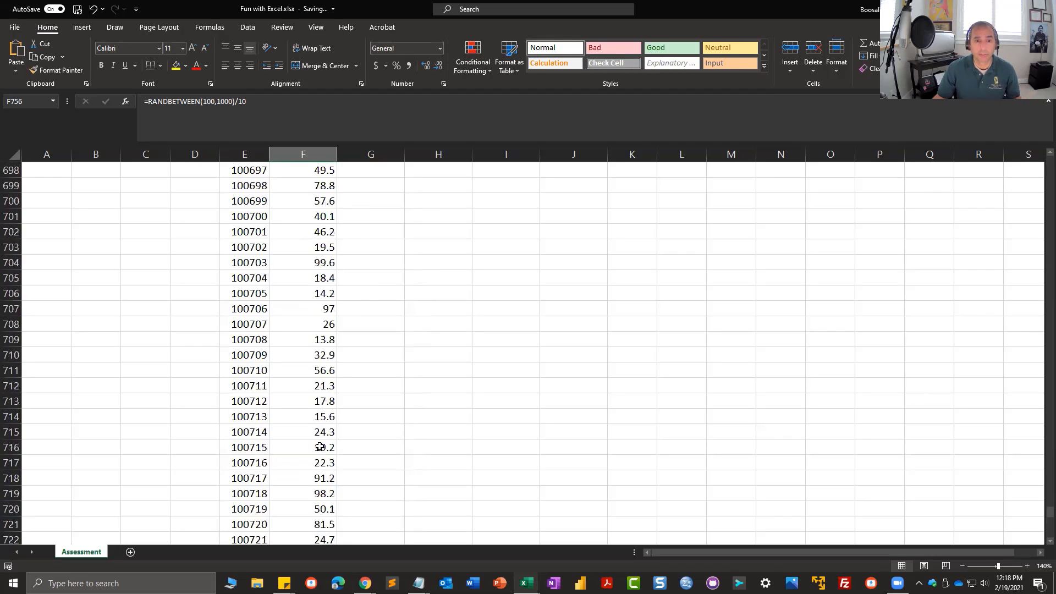
scroll(320, 447, "up", 20)
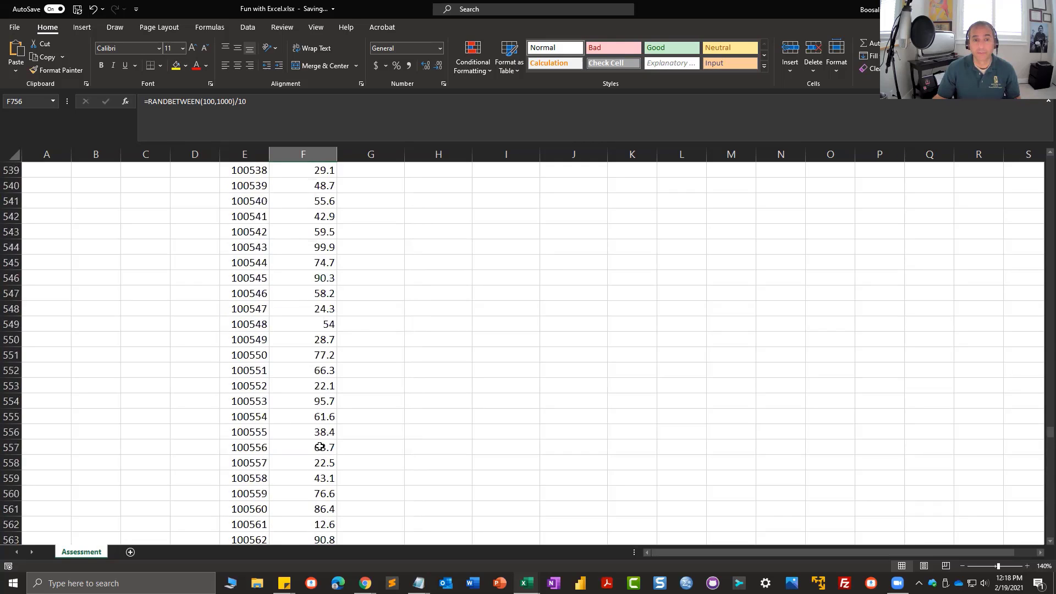
scroll(320, 447, "up", 20)
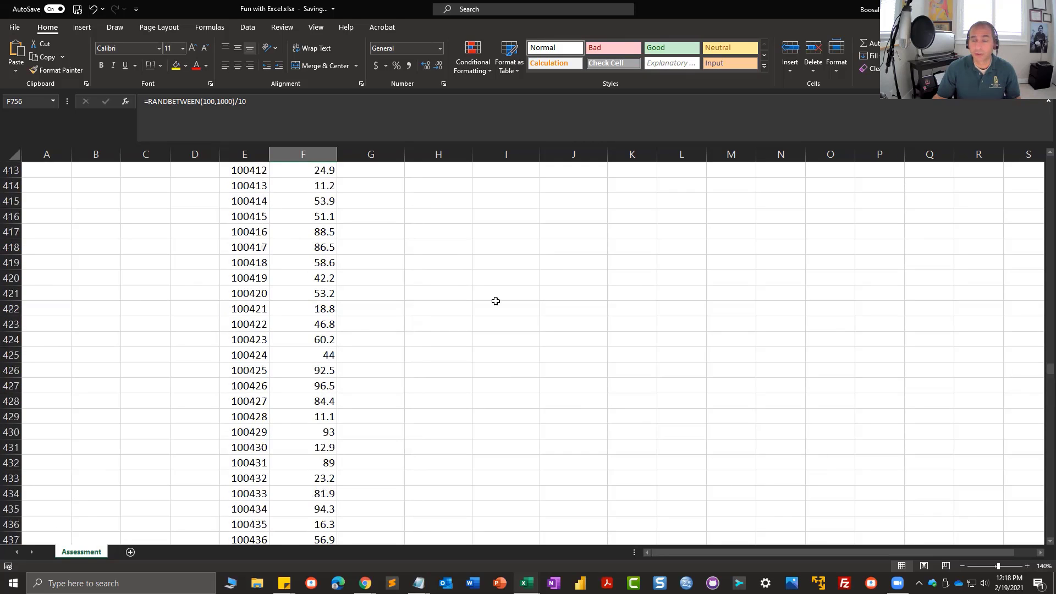
scroll(383, 228, "up", 8)
key("Page_Up")
key("Page_Up")
key("Page_Up")
key("Page_Up")
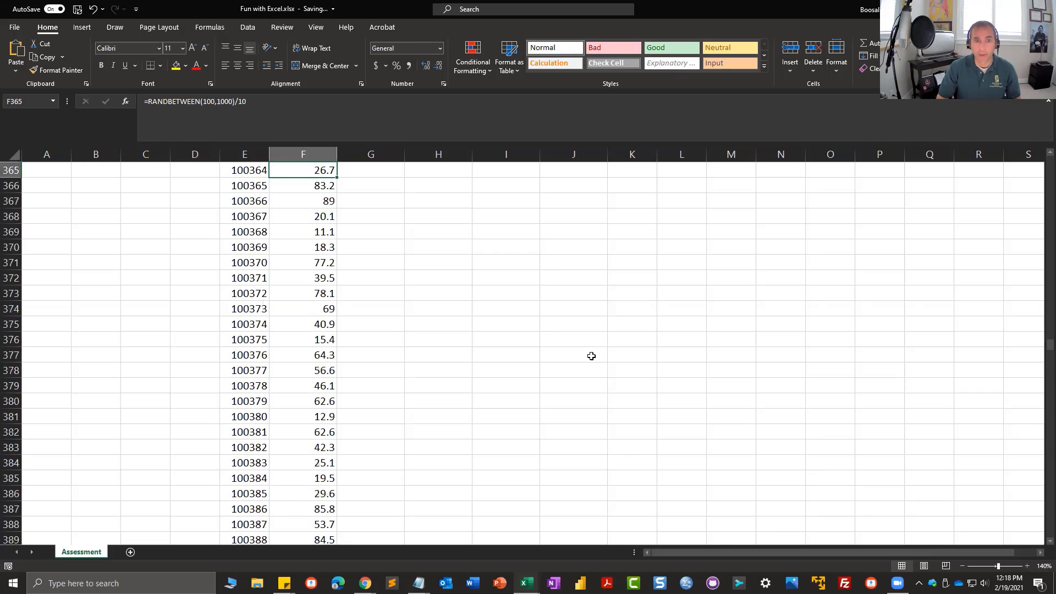
key("Page_Up")
key("Page_Up")
key("Page_Up")
key("Page_Up")
key("Page_Up")
key("Page_Up")
key("Page_Up")
key("Page_Up")
key("Page_Up")
key("Page_Up")
key("Page_Up")
key("Page_Up")
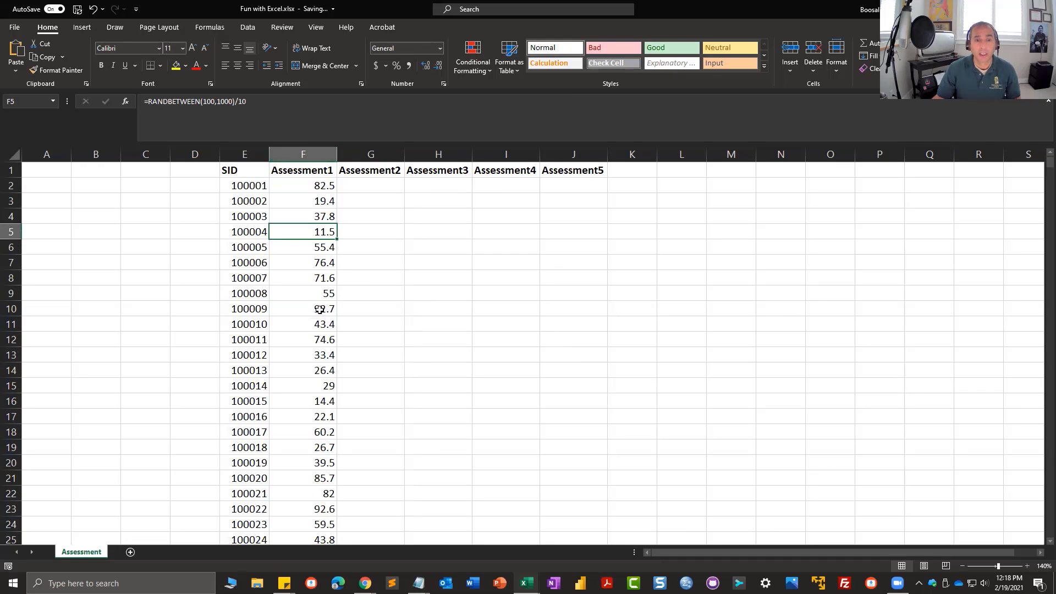
left_click(315, 154)
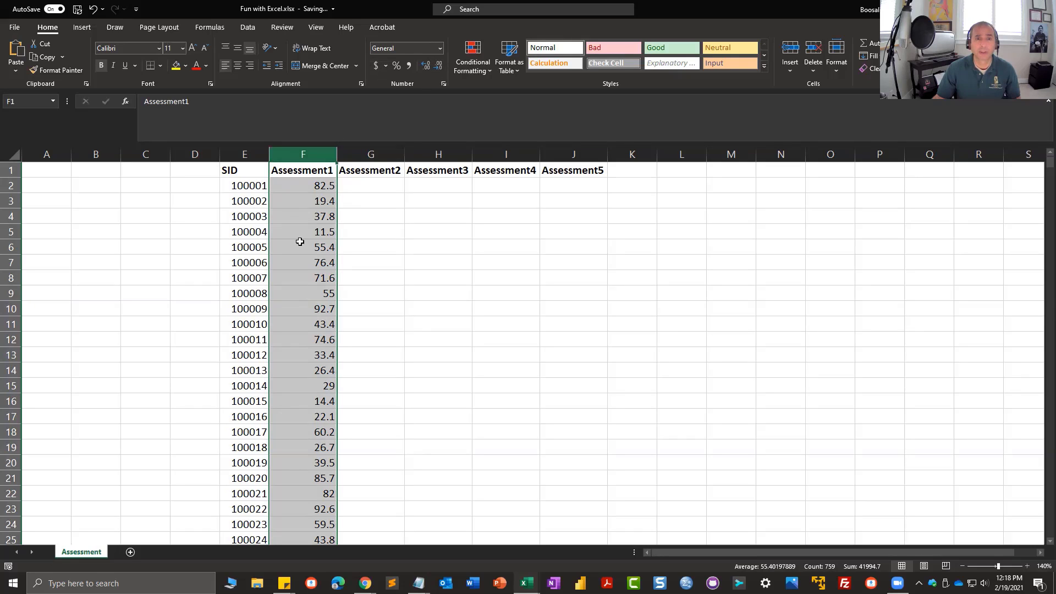
left_click(440, 49)
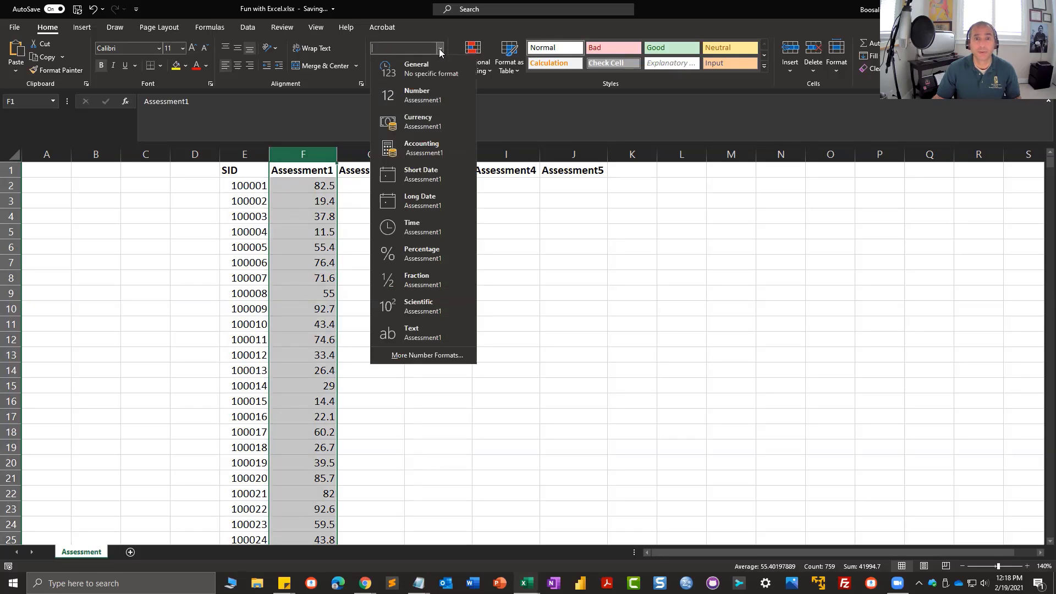
left_click(327, 227)
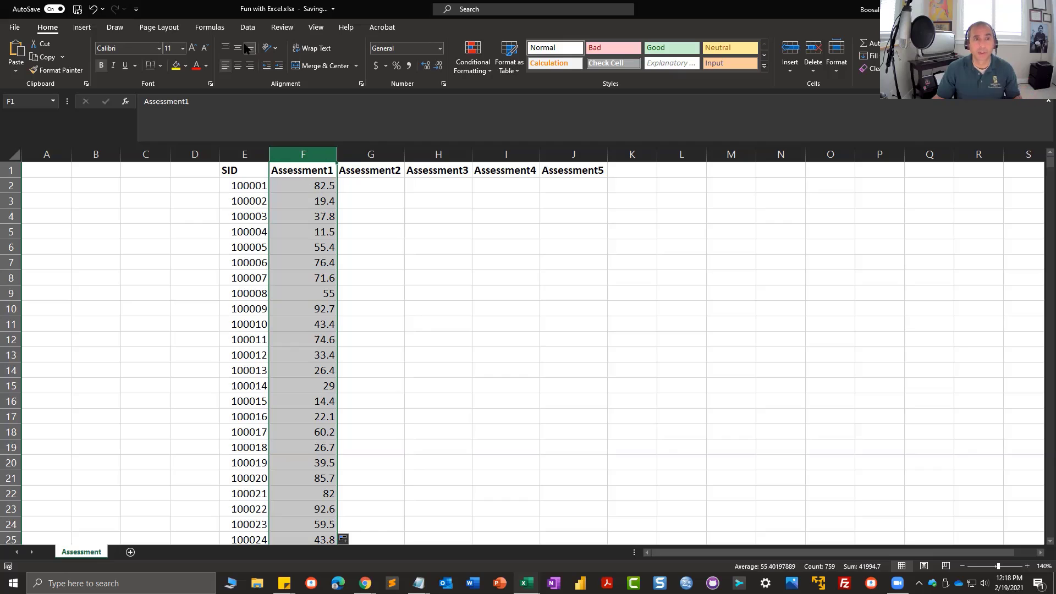
Display the sheet's formulas and autofit the Assessment1 column to their full width.
left_click(215, 27)
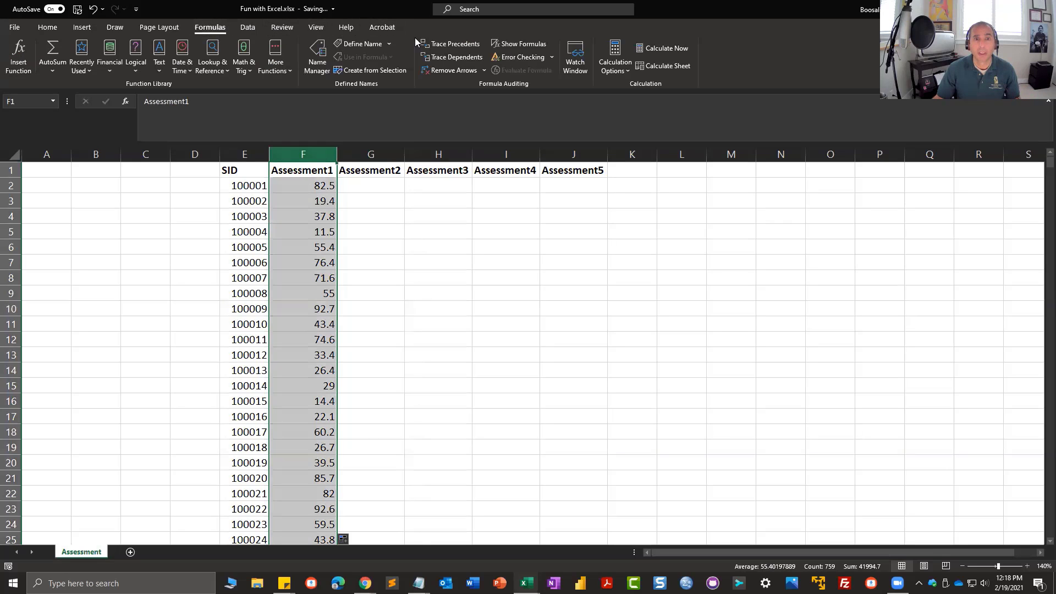
left_click(520, 44)
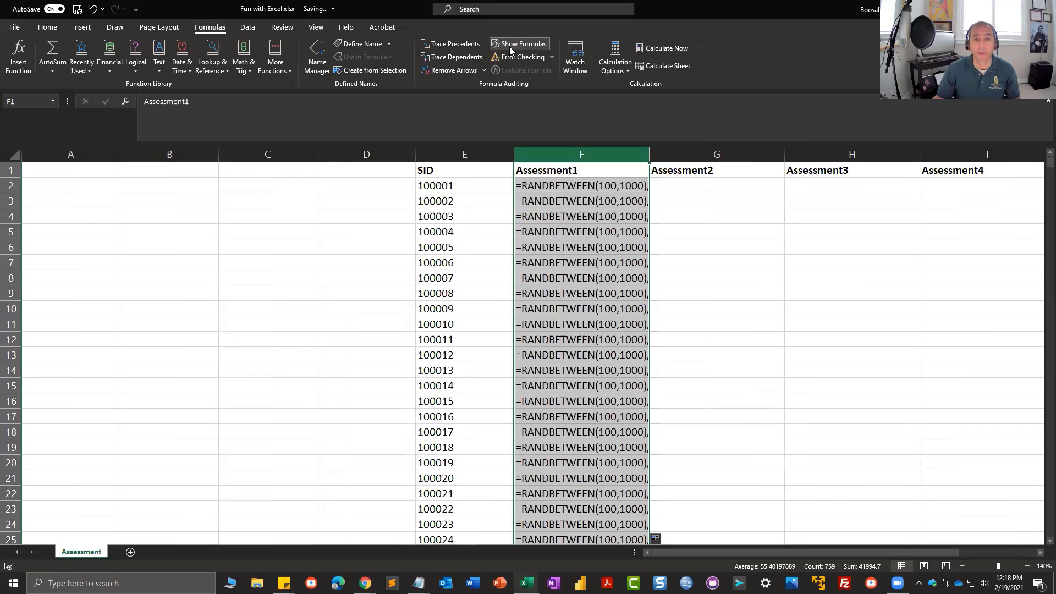
double_click(650, 161)
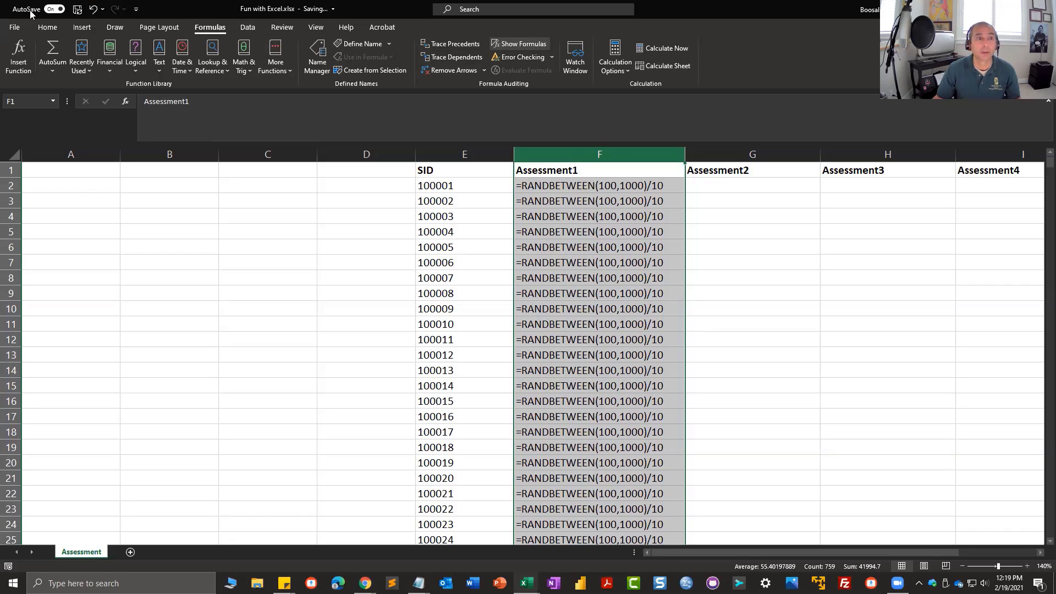
Turn off the formula display so the sheet shows calculated values.
left_click(48, 28)
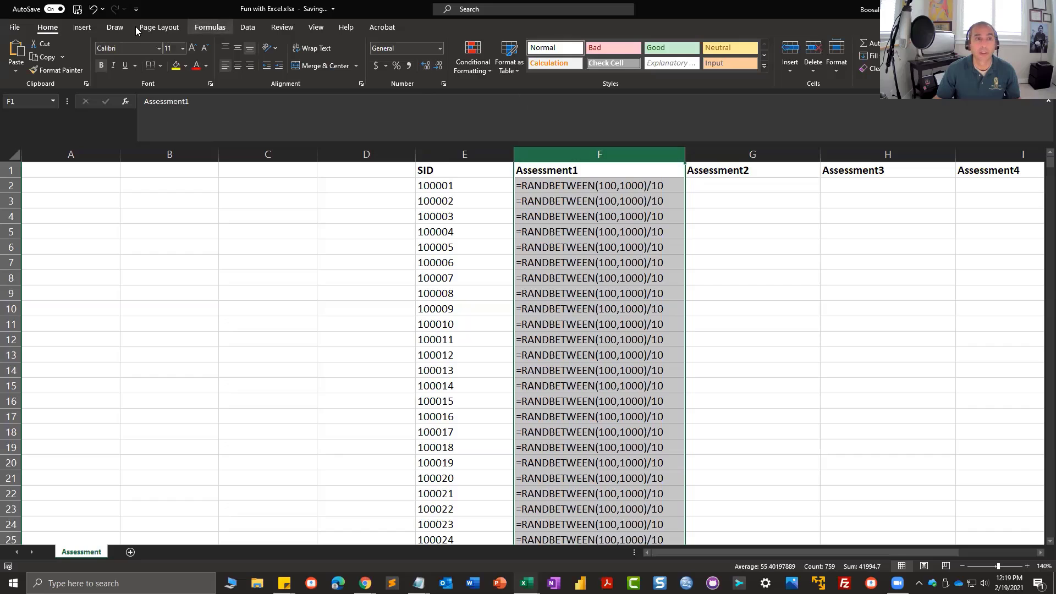
left_click(244, 27)
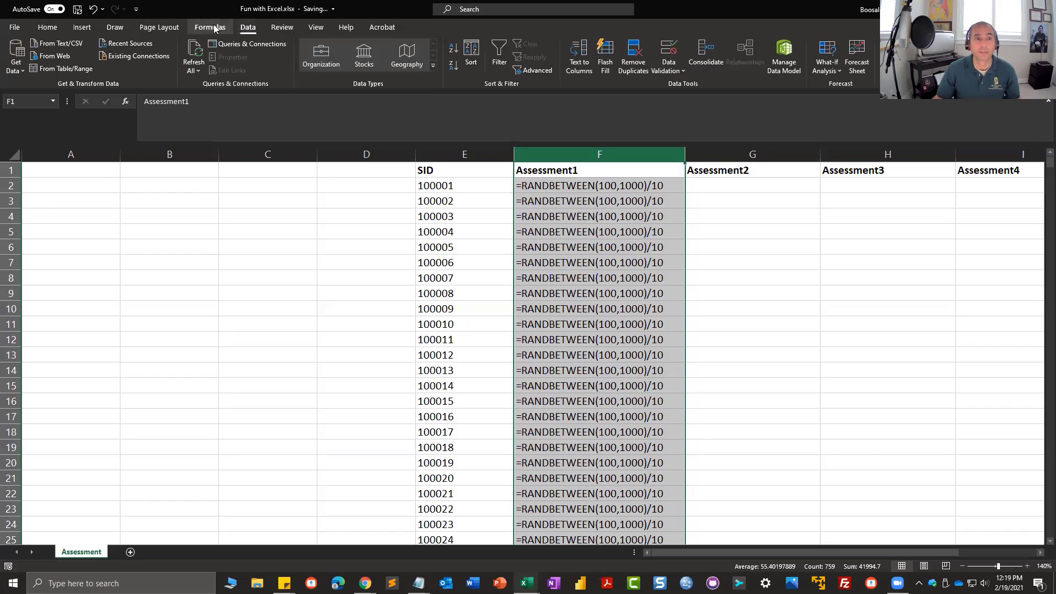
left_click(209, 27)
left_click(519, 44)
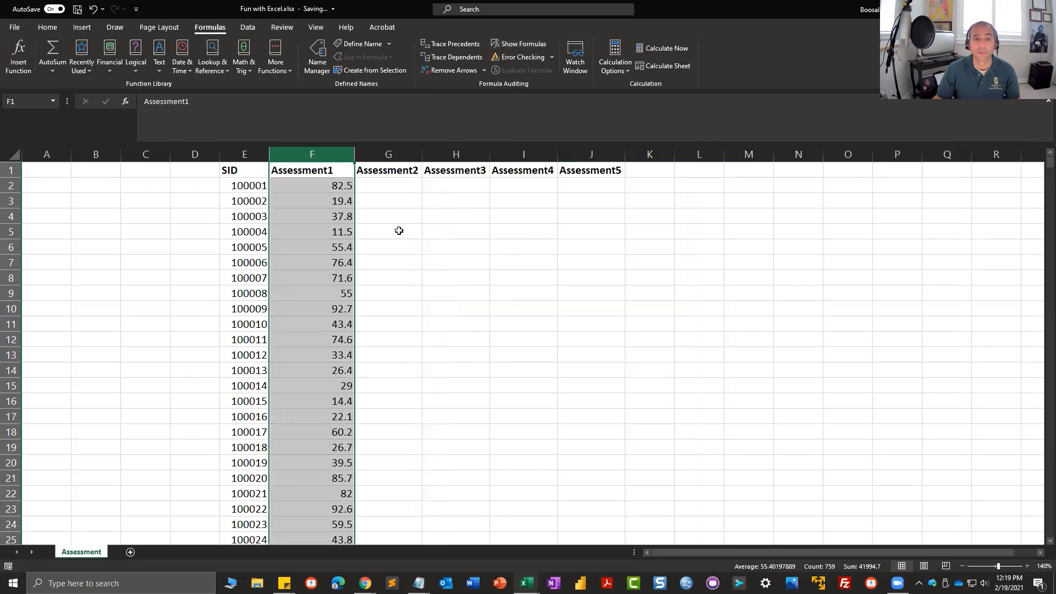
Select the Assessment1 scores from F2 to F759, look through them back up to the header row, and select column F.
left_click(370, 212)
left_click(337, 187)
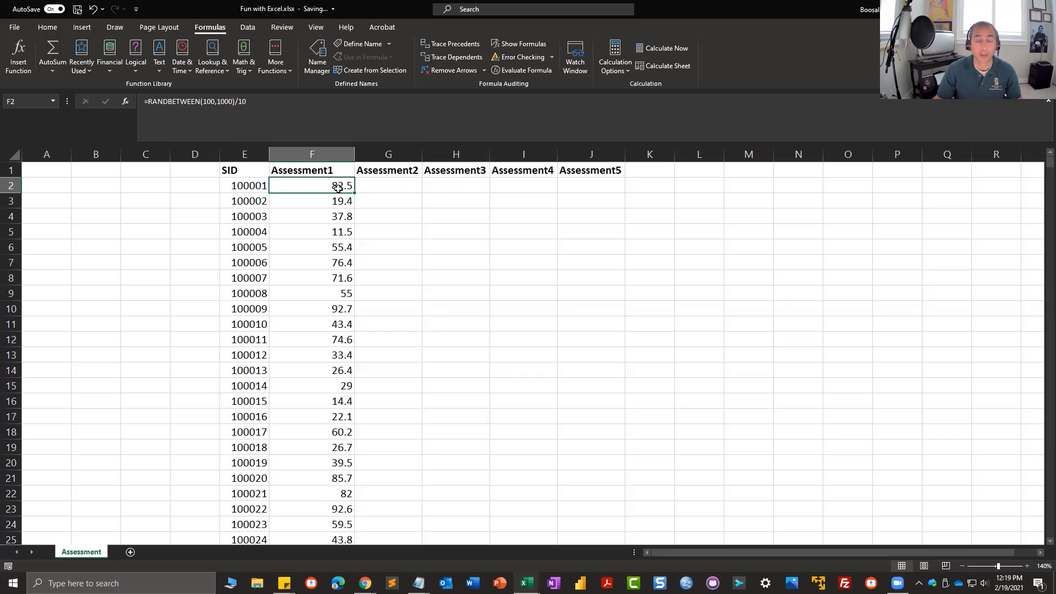
left_click_drag(339, 186, 321, 502)
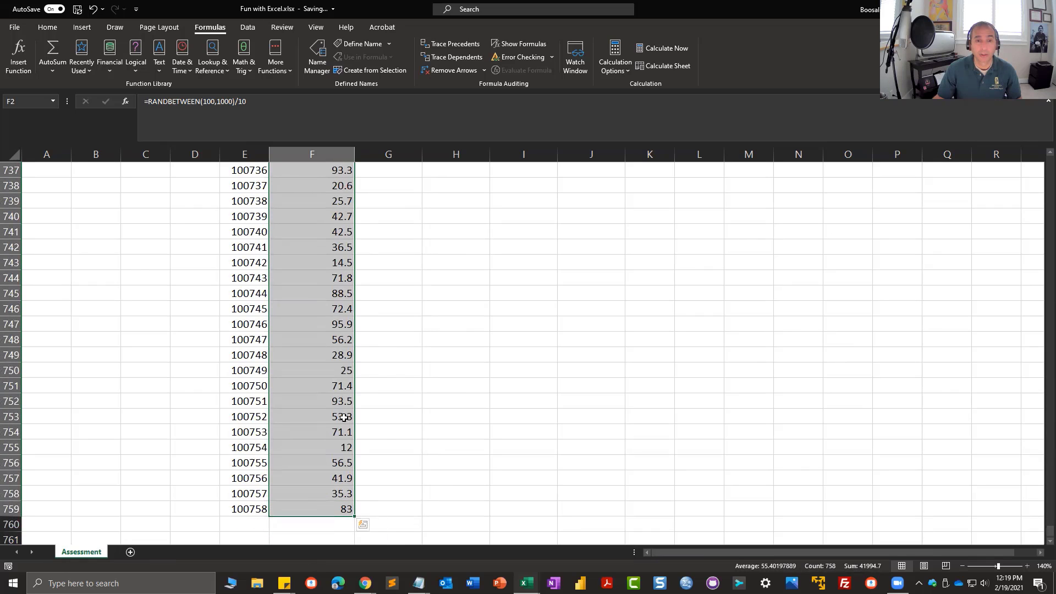
scroll(392, 425, "up", 1)
scroll(393, 425, "up", 20)
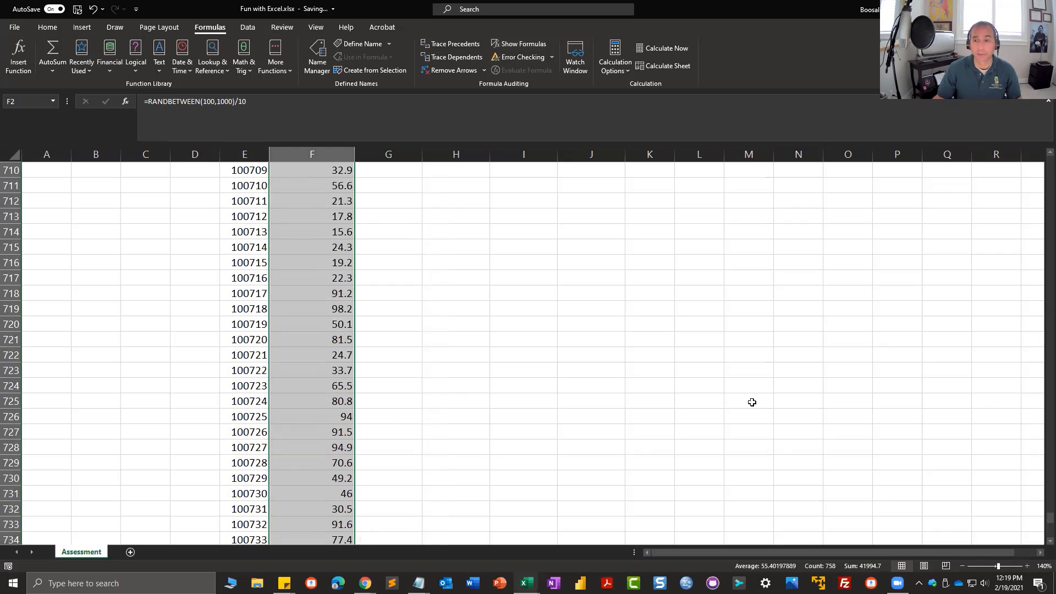
scroll(492, 337, "up", 20)
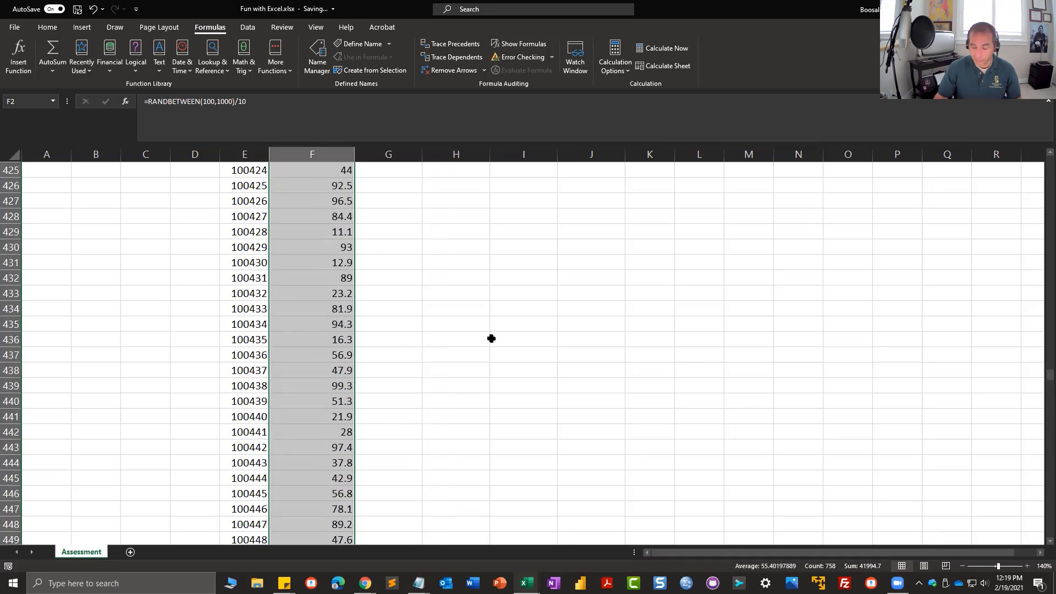
key("Page_Up")
key("Page_Up")
key("Page_Up")
key("Page_Up")
key("Page_Up")
scroll(485, 328, "up", 6)
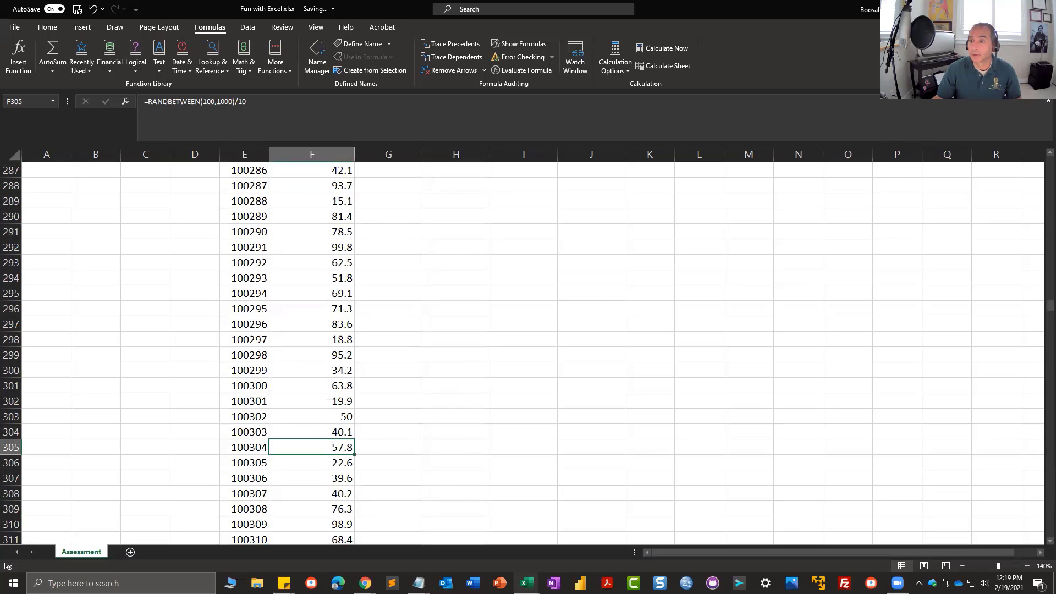
left_click_drag(1041, 302, 1043, 140)
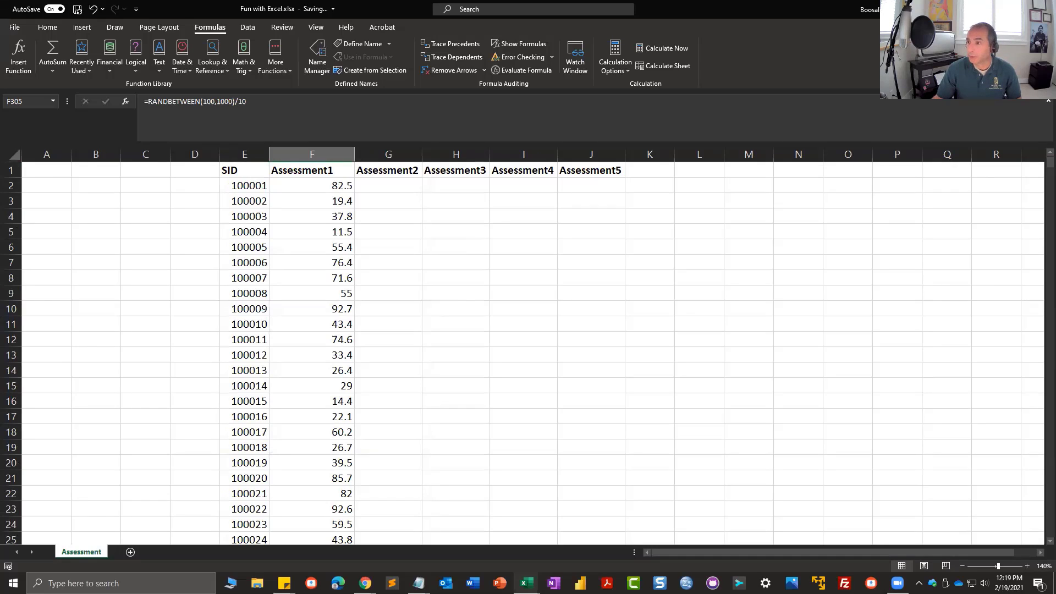
left_click(324, 155)
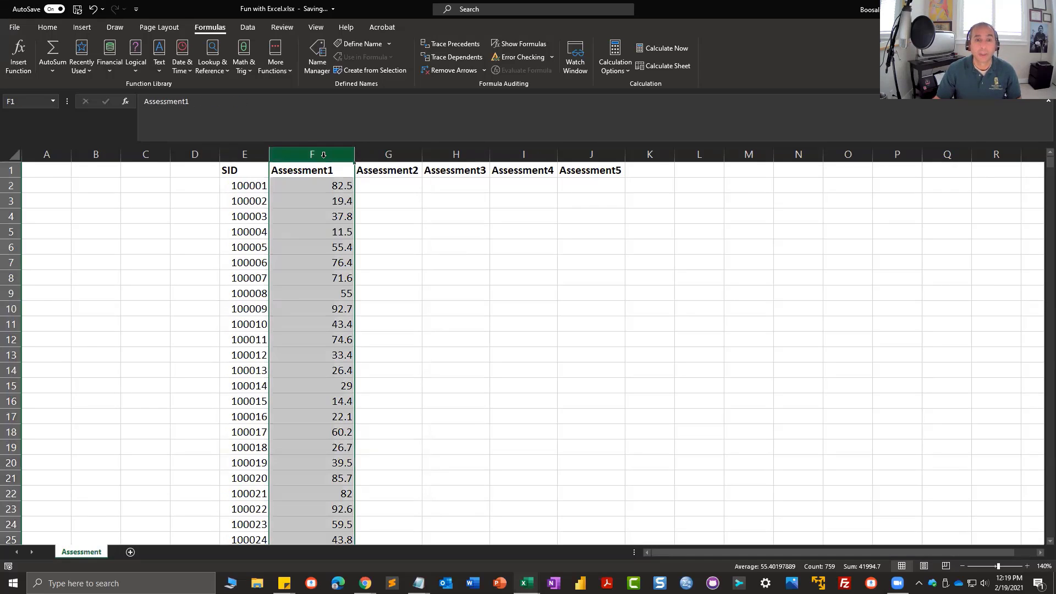
Freeze the top row and check that the headers stay in place while moving through the data.
left_click(344, 185)
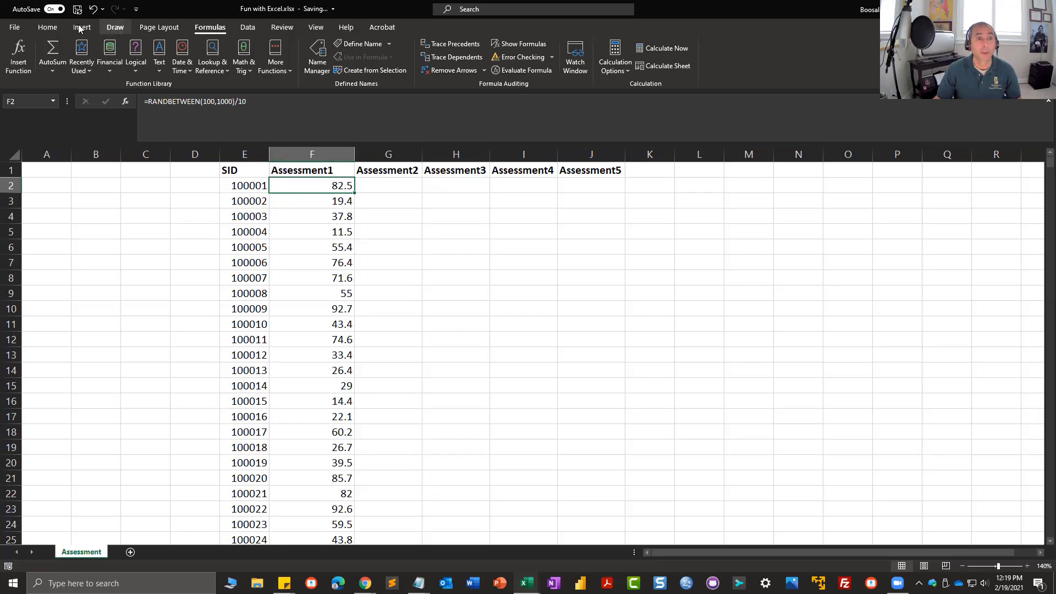
left_click(317, 27)
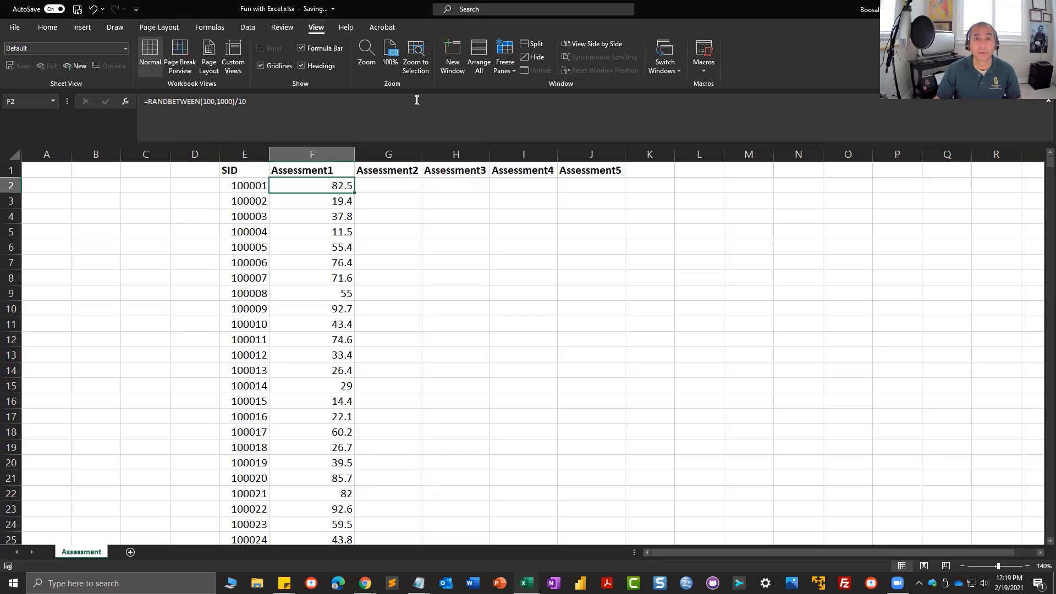
left_click(516, 68)
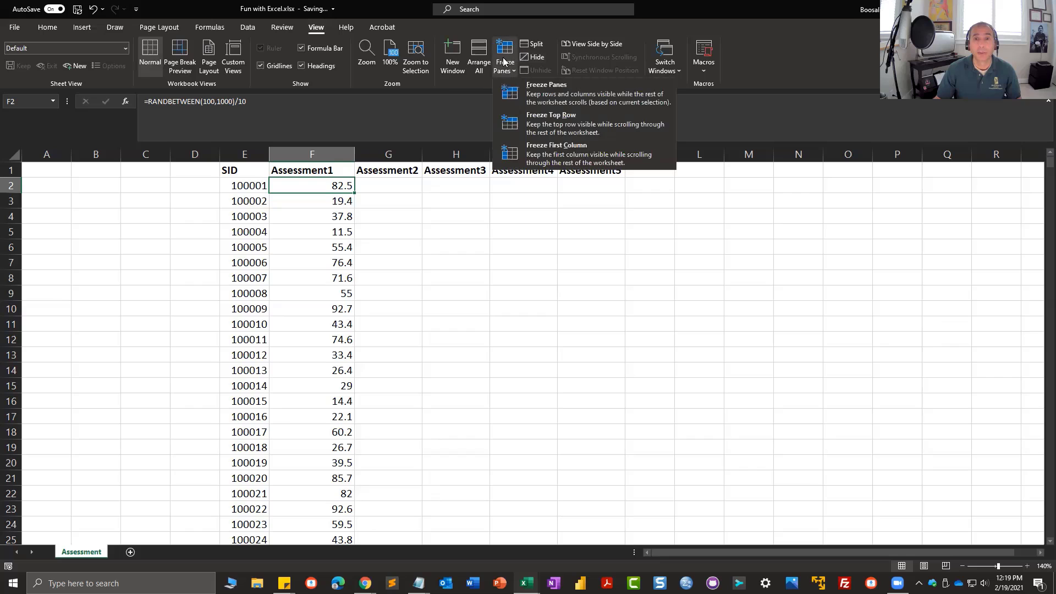
left_click(534, 122)
scroll(360, 198, "down", 3)
scroll(356, 196, "up", 3)
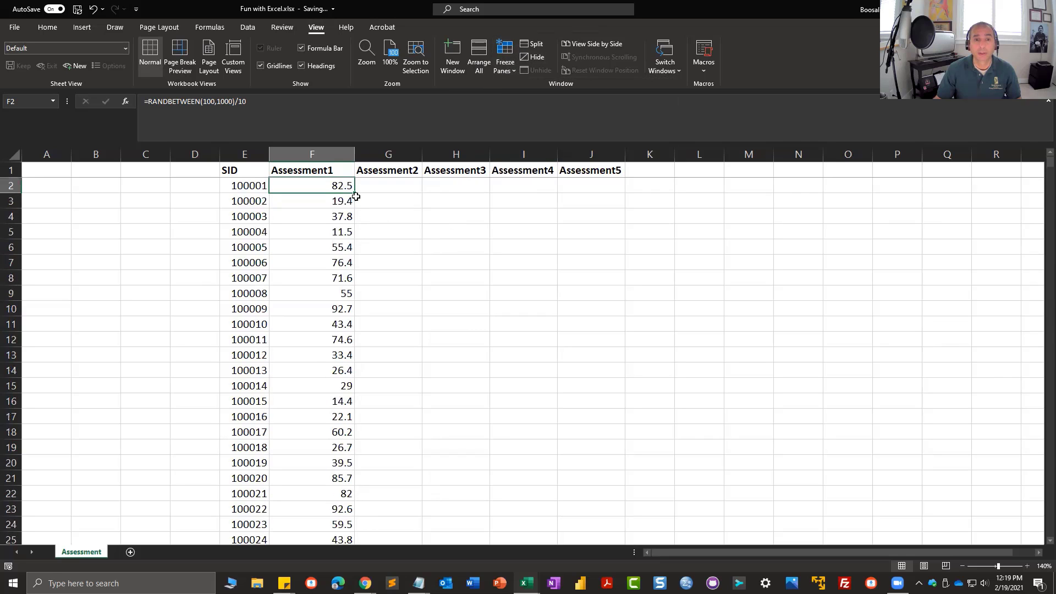
Fill the random score formula from F2 down to row 759 and across through the Assessment5 column.
left_click_drag(354, 193, 299, 512)
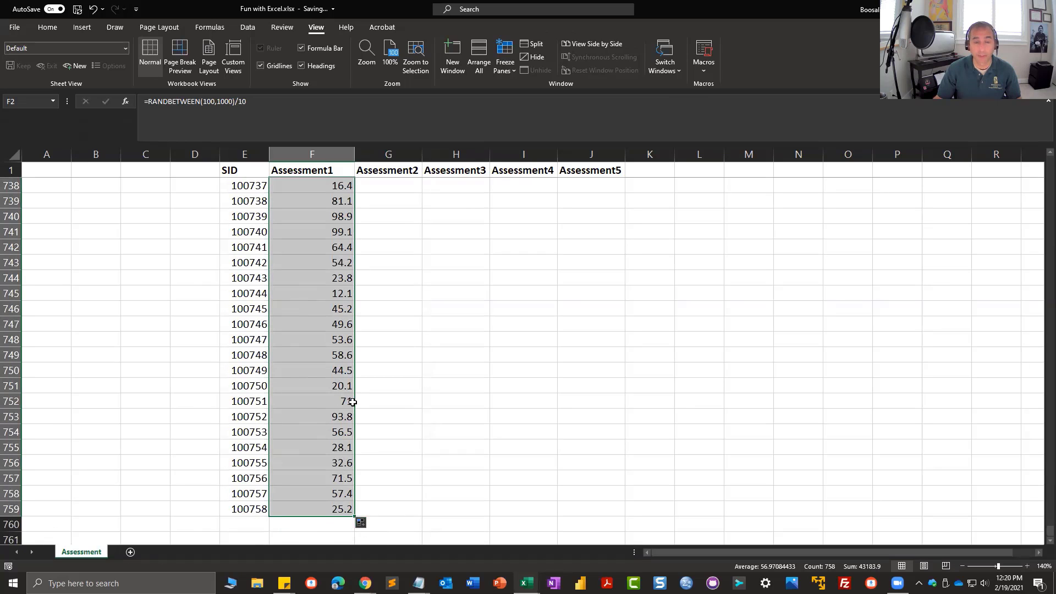
left_click_drag(355, 516, 597, 500)
scroll(579, 479, "up", 20)
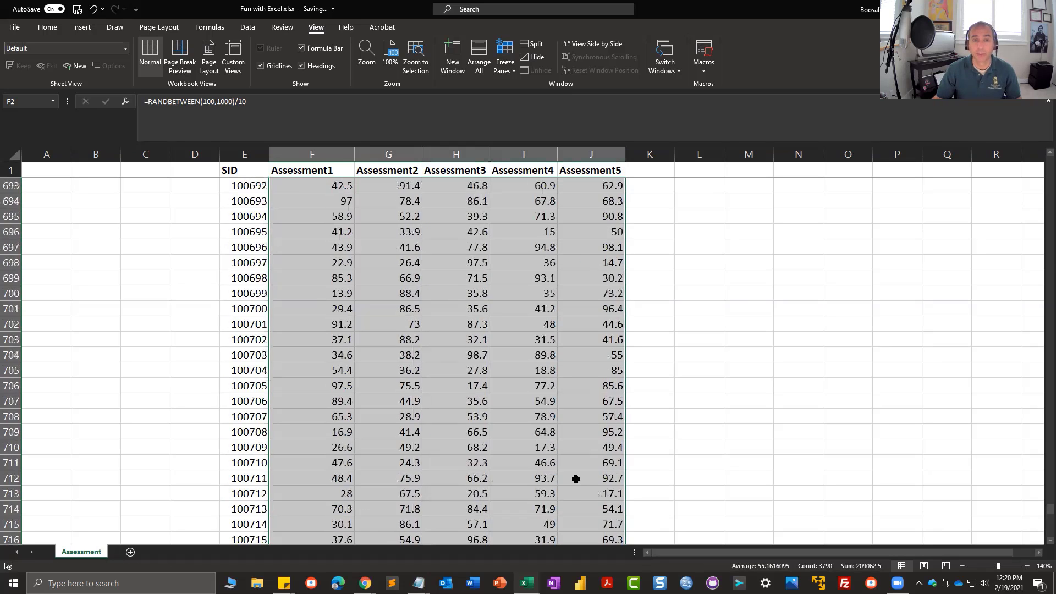
left_click_drag(1041, 489, 1049, 162)
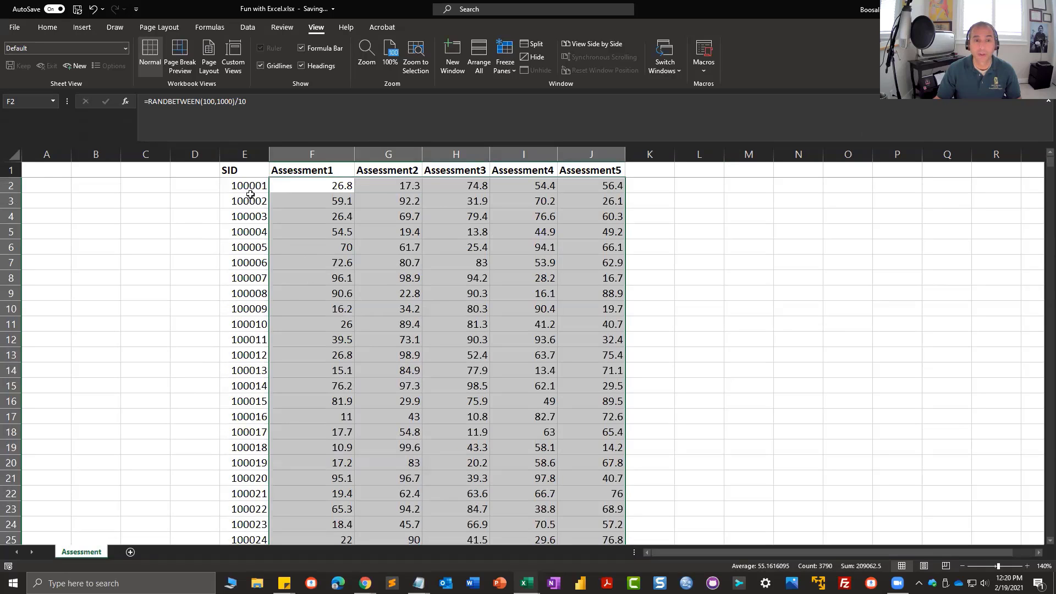
Inspect the formulas behind the Assessment1 to Assessment5 columns and return to the value display.
left_click(243, 169)
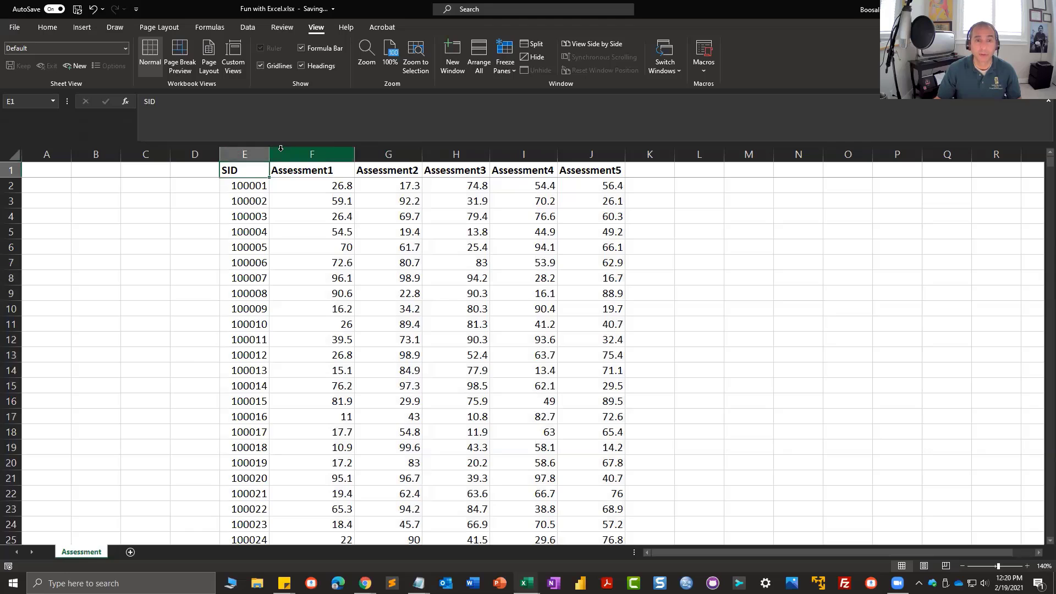
left_click_drag(281, 153, 572, 144)
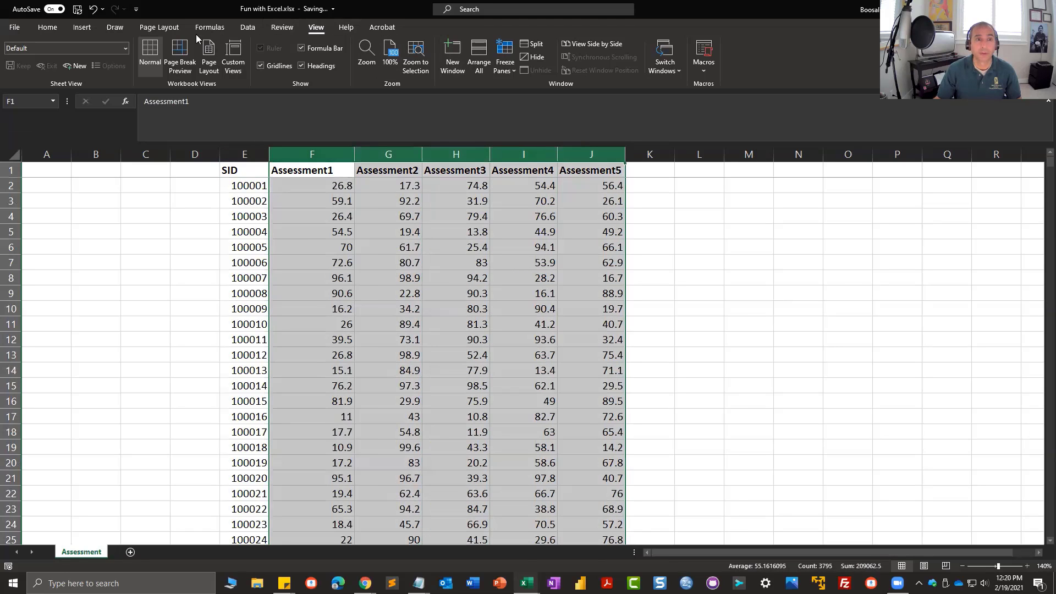
left_click(214, 28)
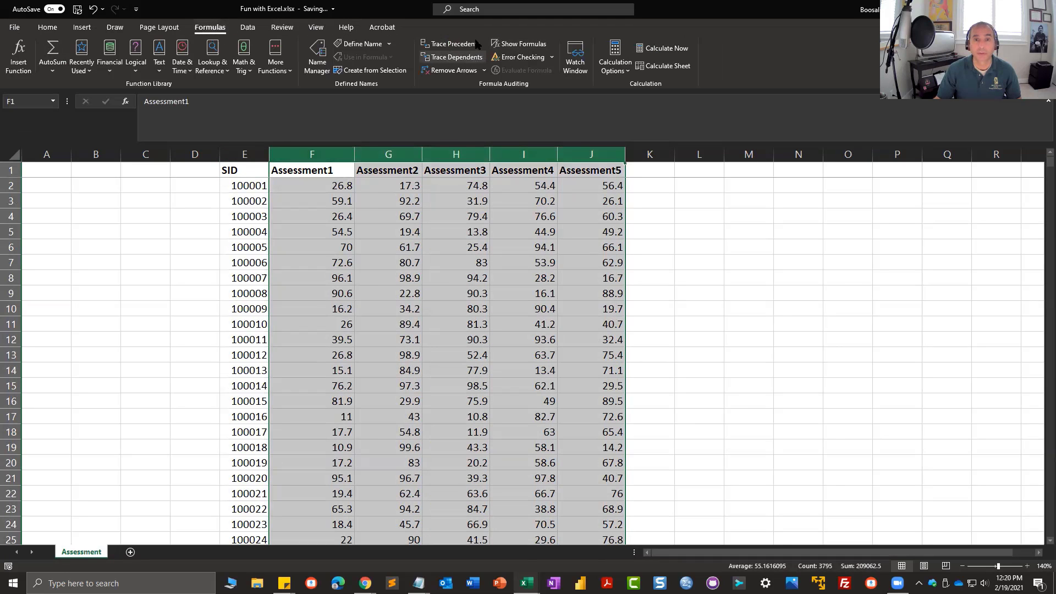
left_click(518, 44)
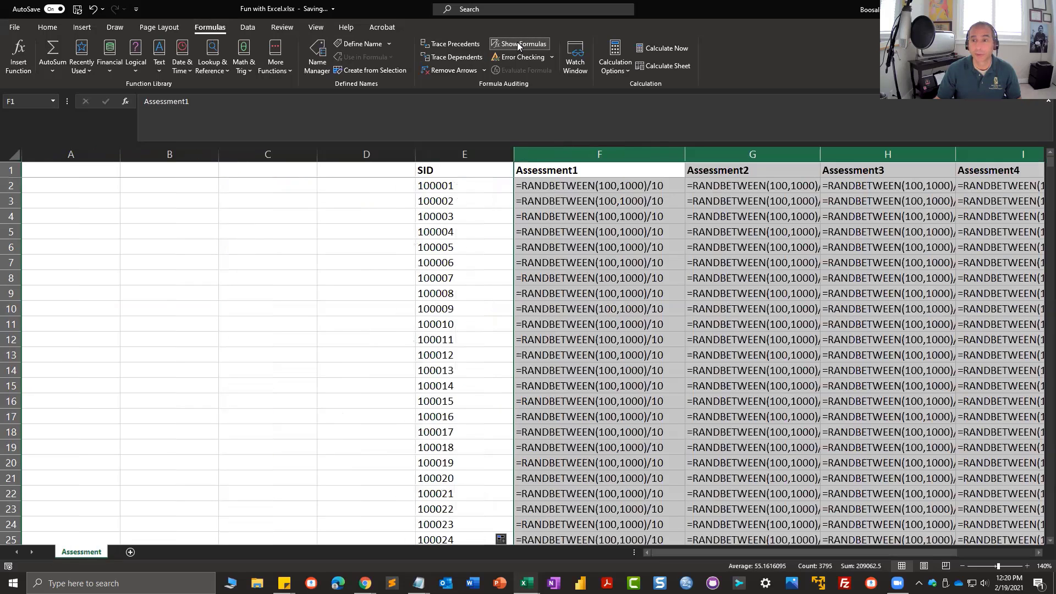
left_click(518, 43)
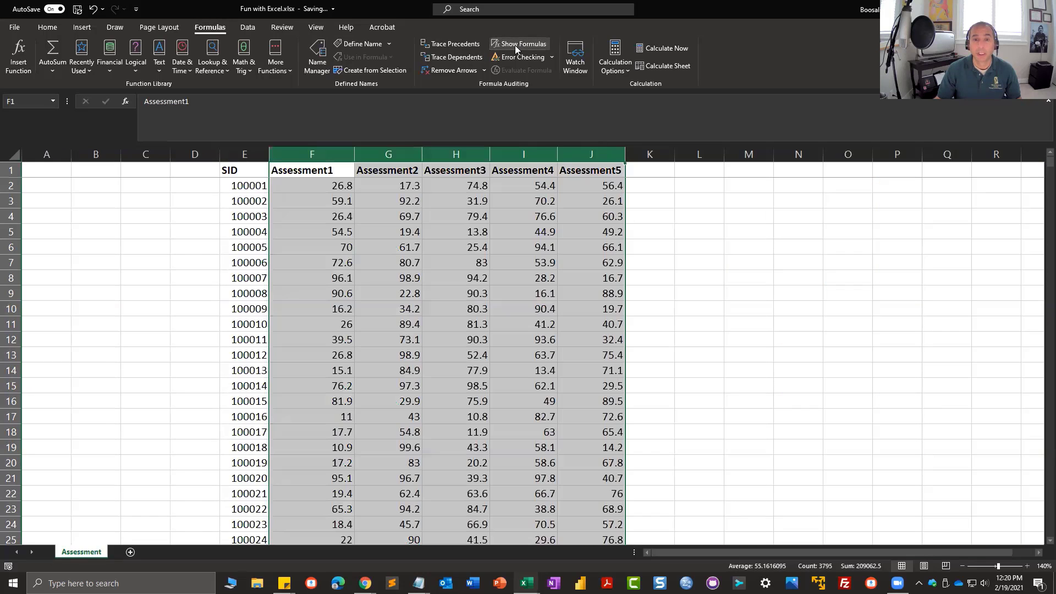
Copy the whole table from the SID header in E1 to the last Assessment5 score in J759.
left_click(255, 172)
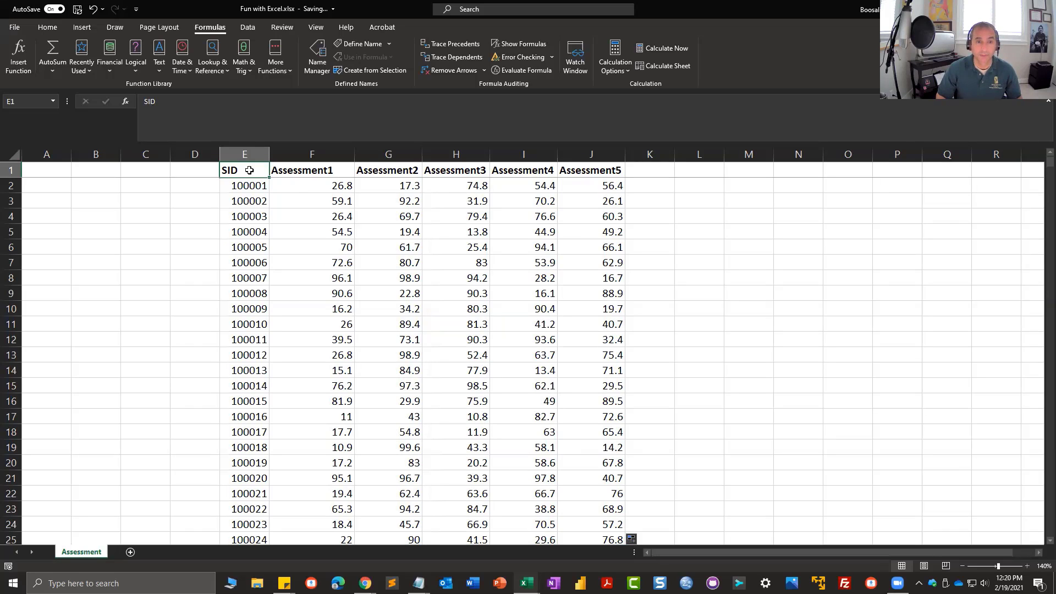
key("ctrl+shift+Down")
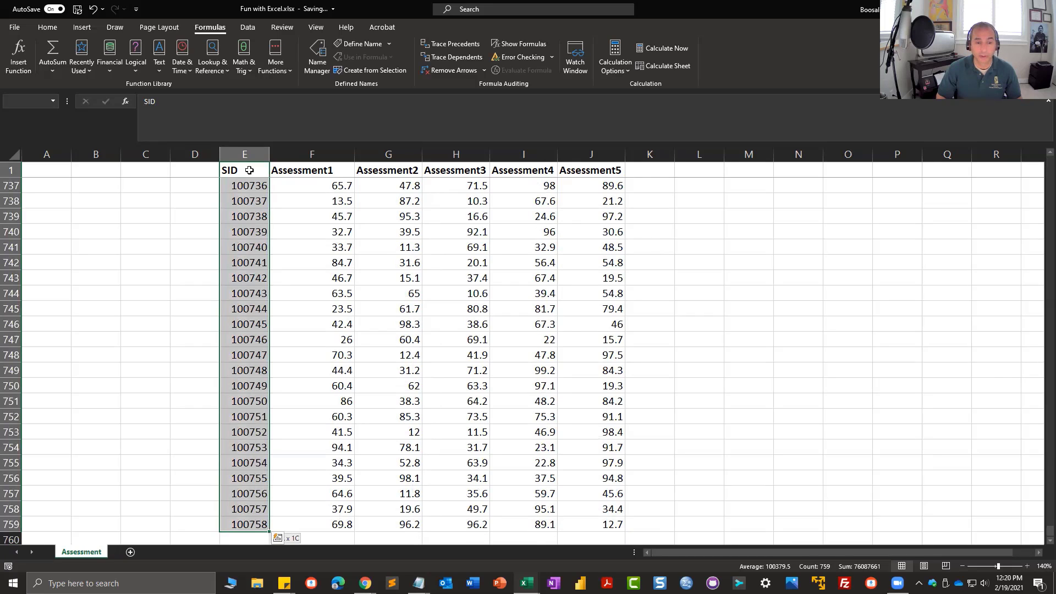
key("ctrl+shift+Right")
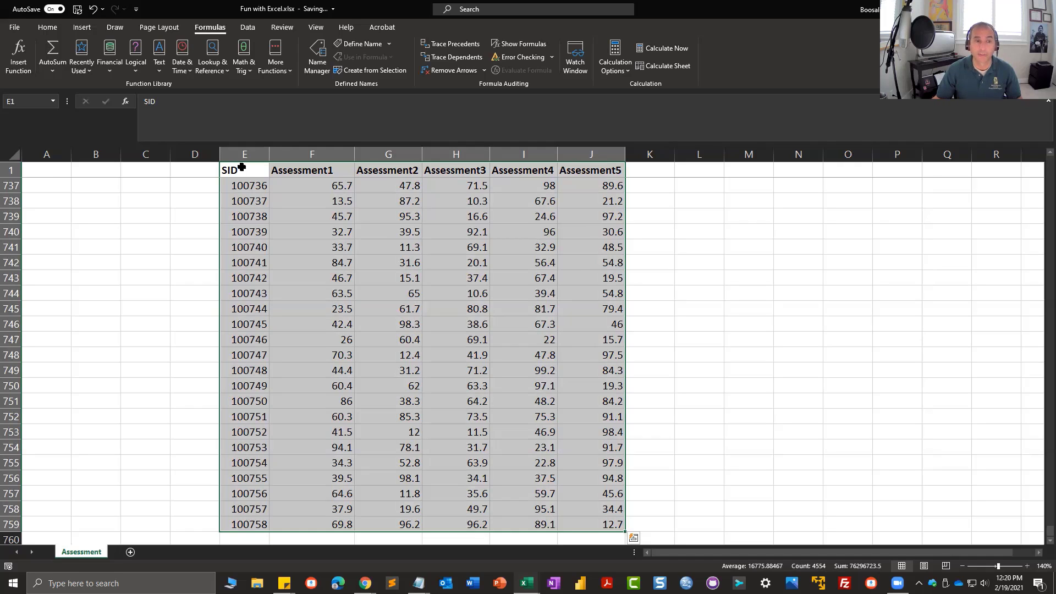
right_click(246, 168)
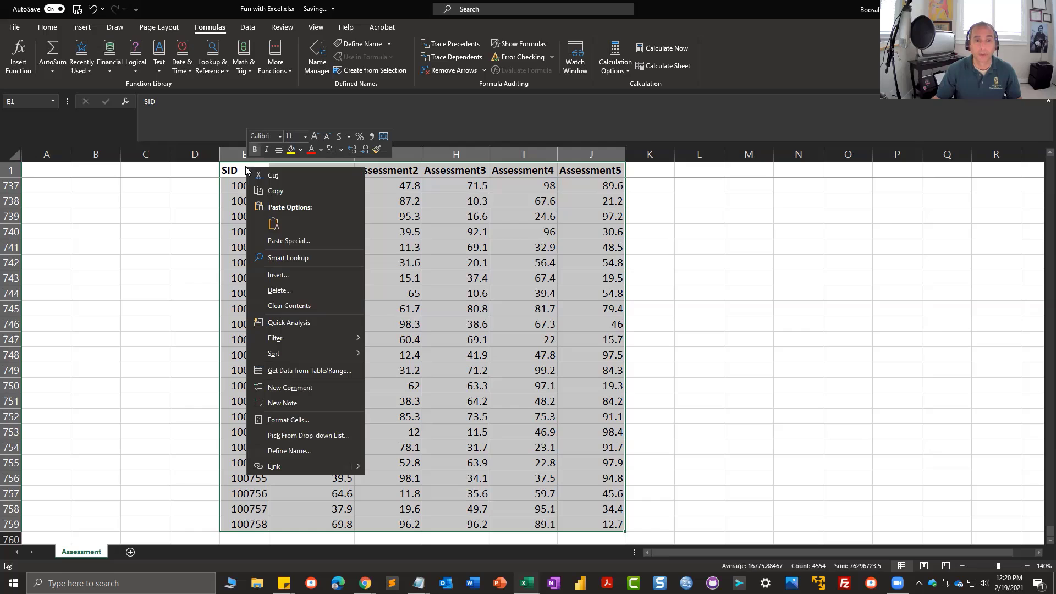
left_click(272, 190)
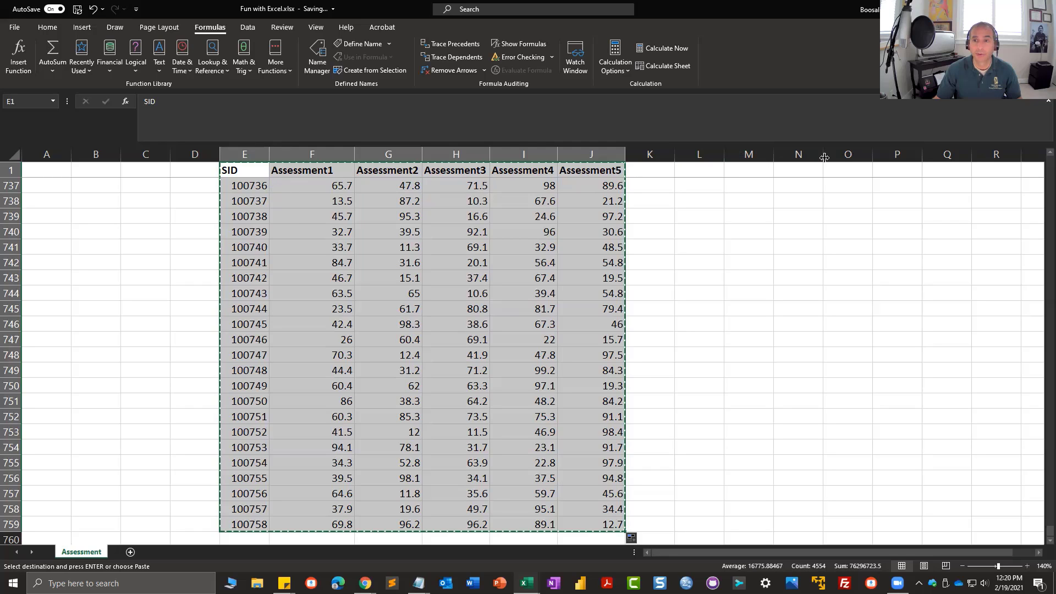
Paste the copied table at M1 as values only, without the random score formulas.
left_click(743, 170)
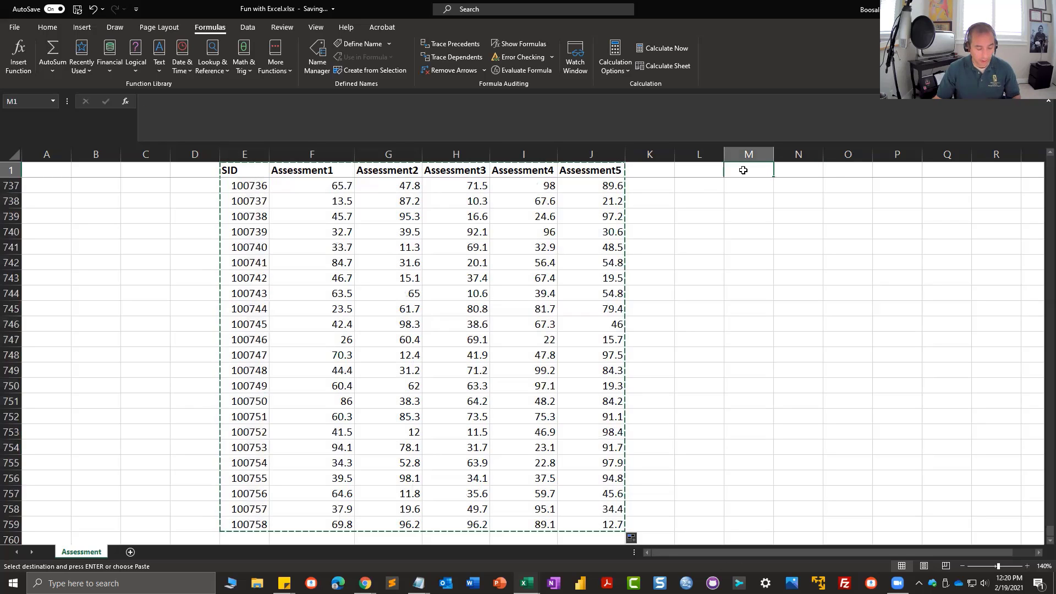
right_click(745, 172)
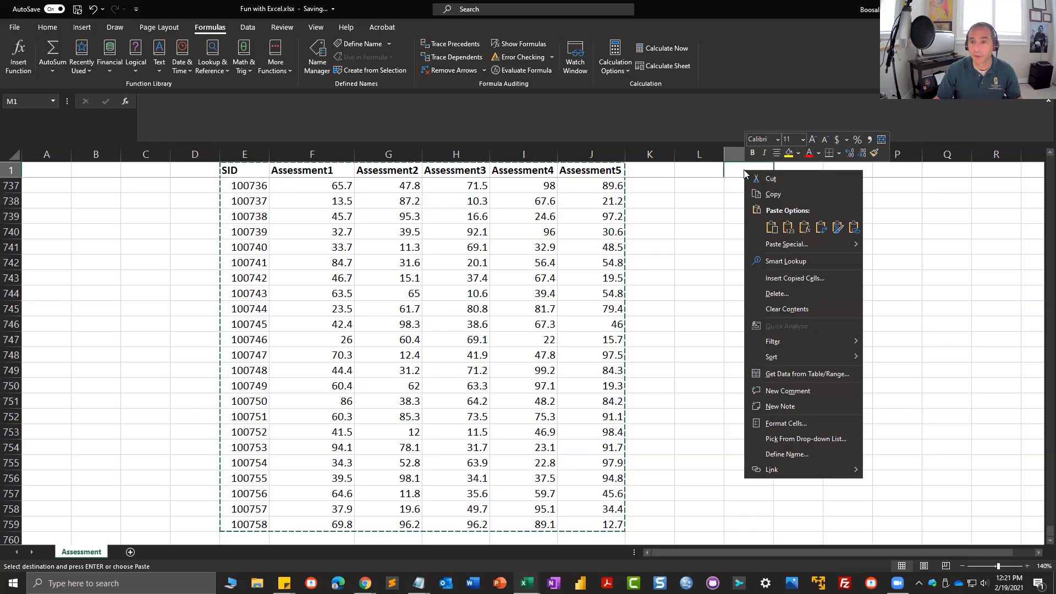
left_click(789, 228)
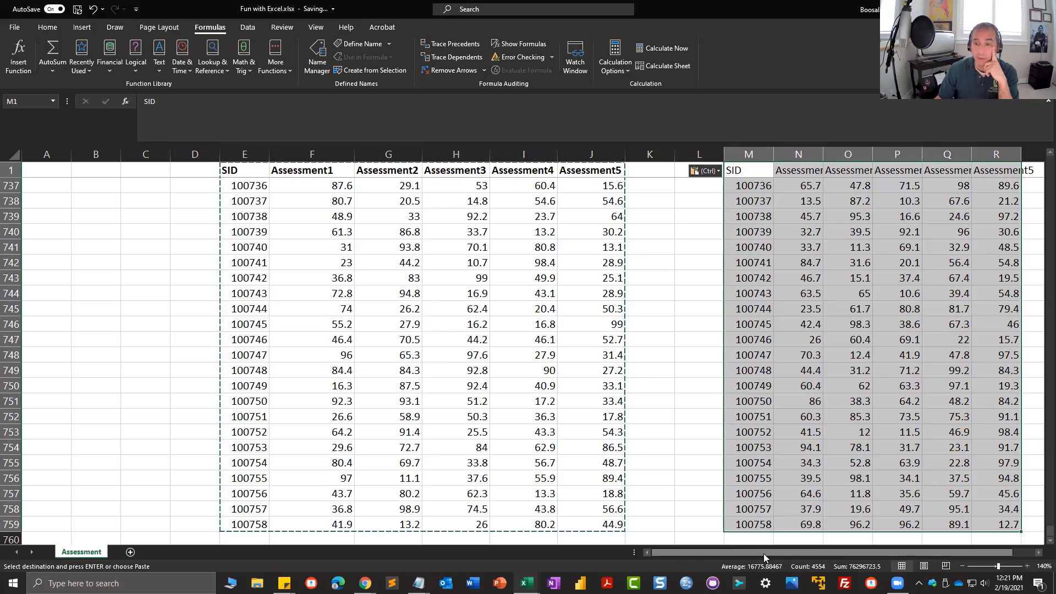
left_click_drag(753, 551, 983, 557)
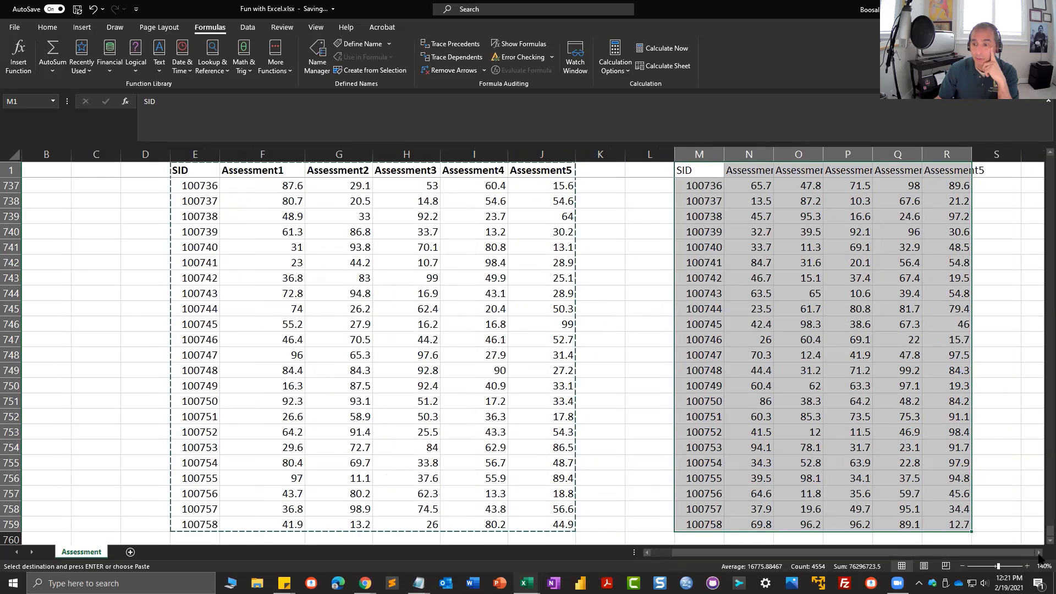
scroll(446, 177, "right", 3)
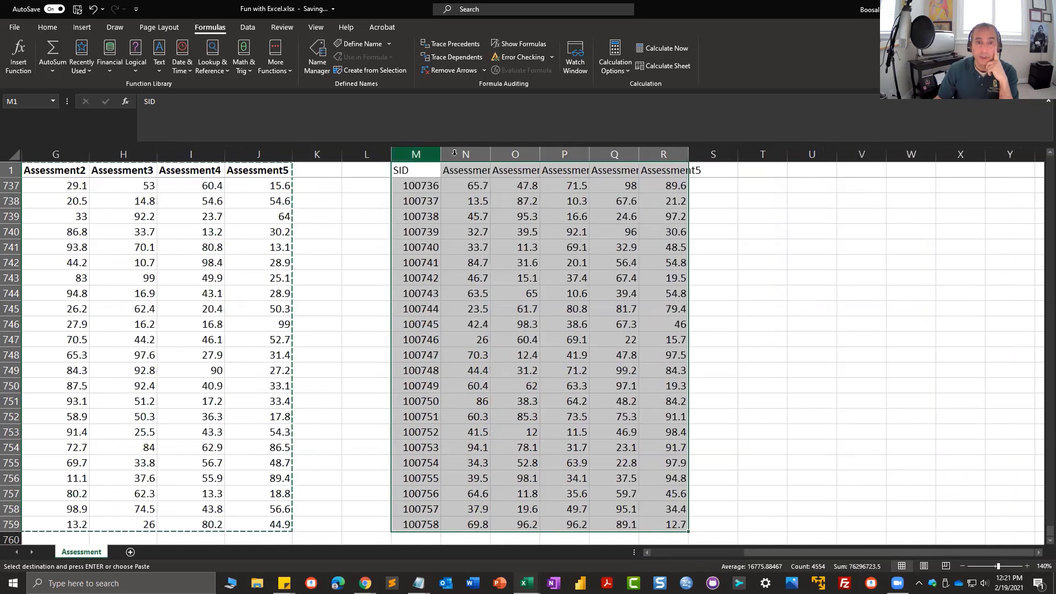
left_click_drag(491, 154, 508, 153)
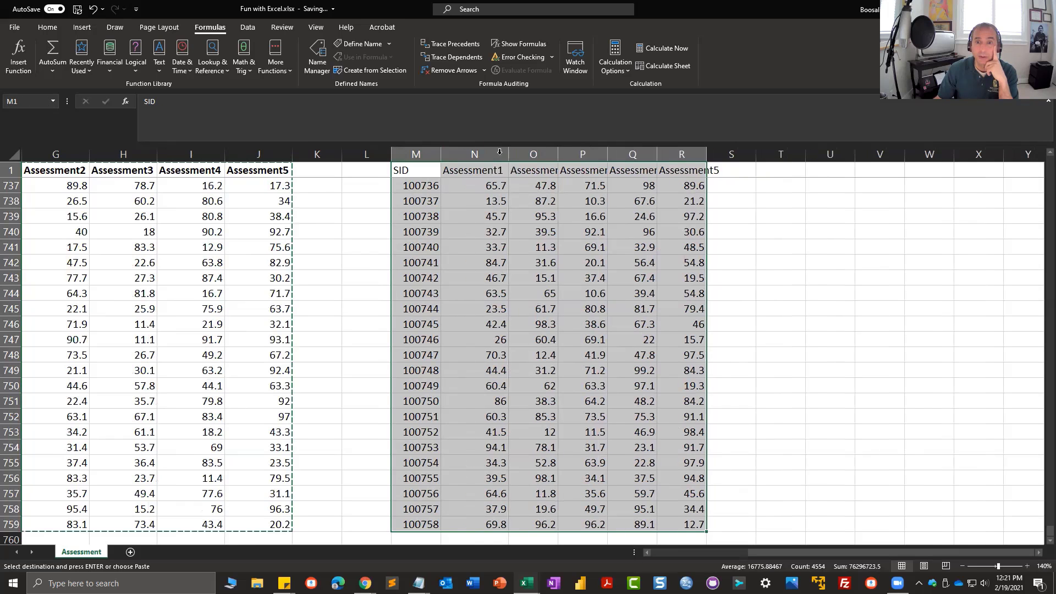
left_click(54, 29)
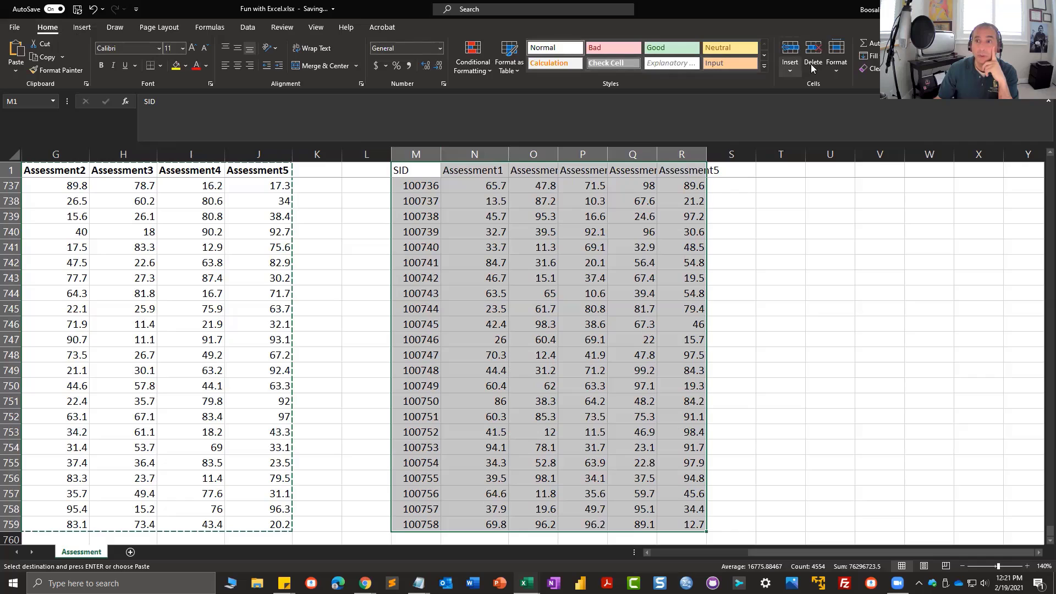
left_click(836, 73)
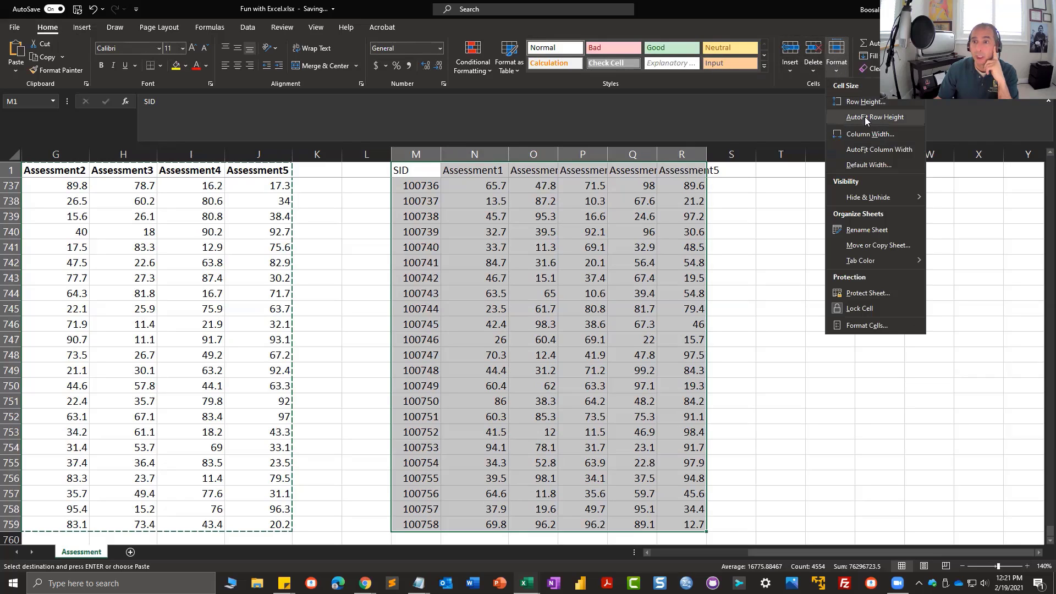
left_click(860, 134)
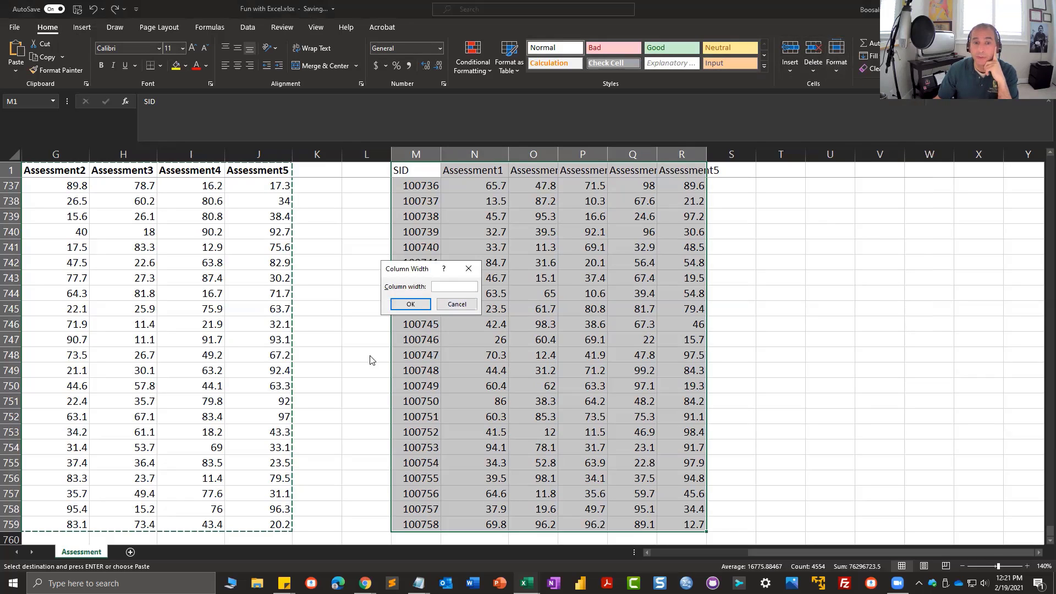
left_click(456, 304)
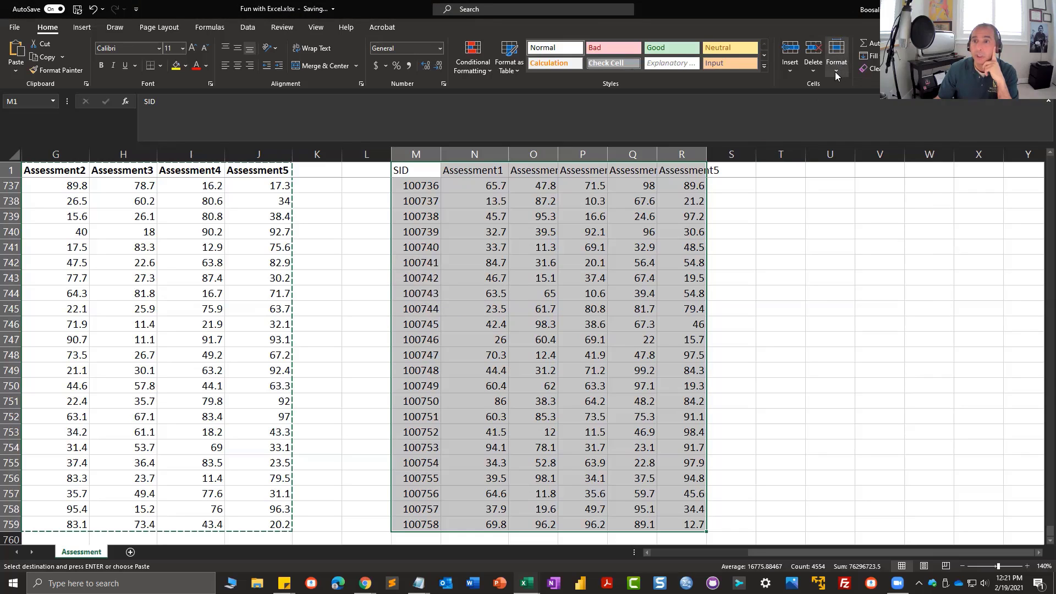
AutoFit the column widths of the pasted table in columns M to R.
left_click(835, 72)
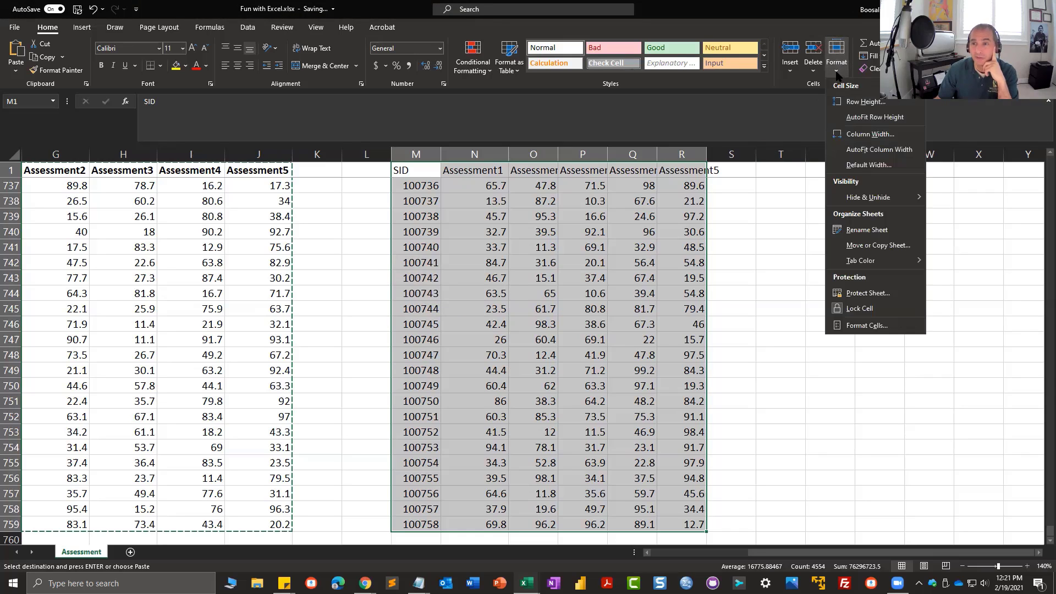
left_click(867, 151)
left_click(576, 244)
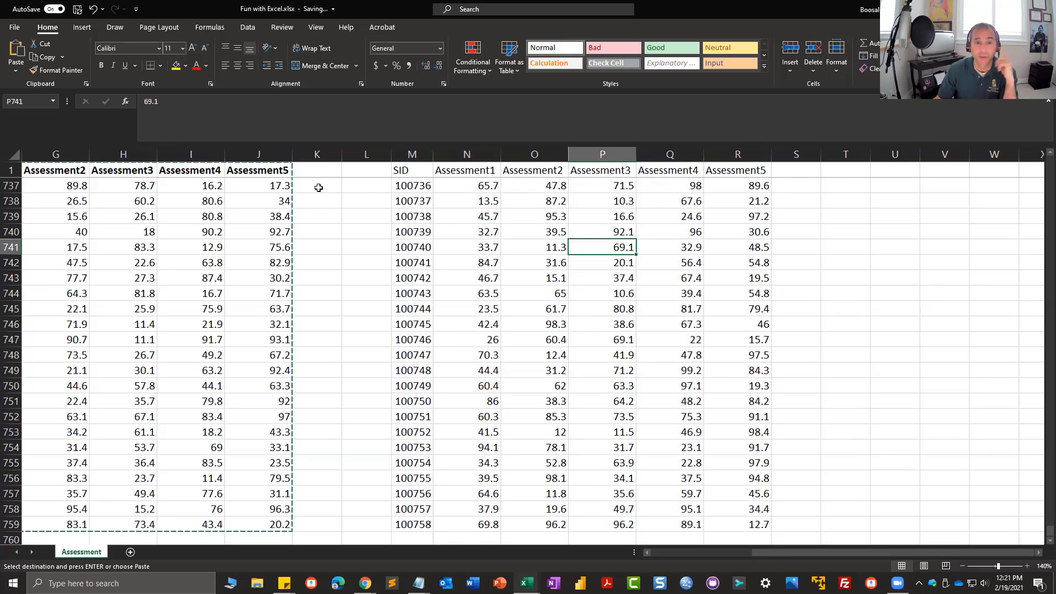
Turn on the formula display and inspect the pasted scores in columns N to R for formulas.
left_click(218, 30)
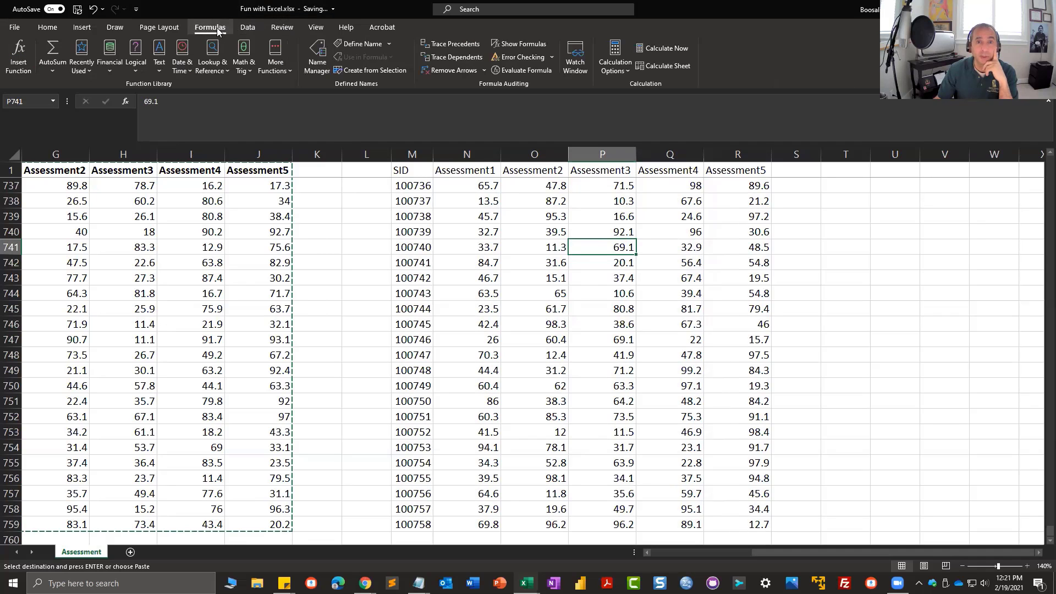
left_click(513, 44)
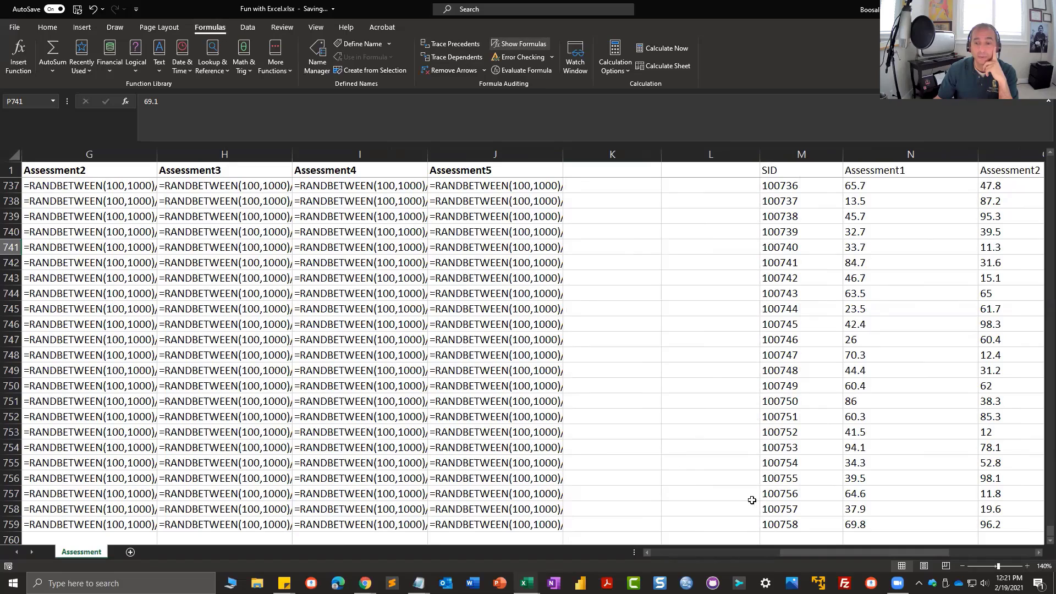
left_click_drag(809, 551, 905, 550)
left_click(499, 259)
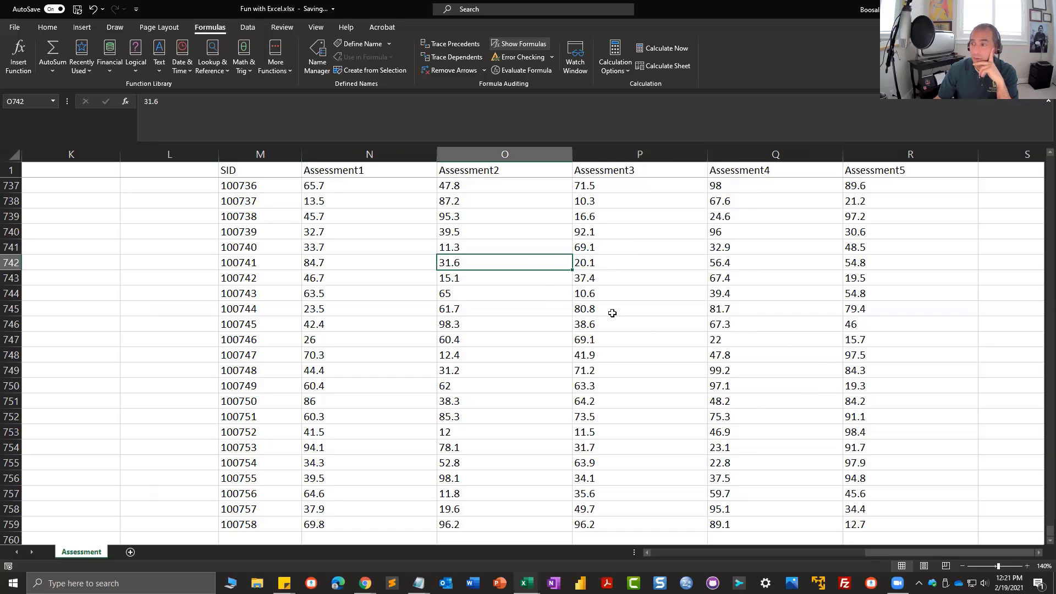
left_click(358, 187)
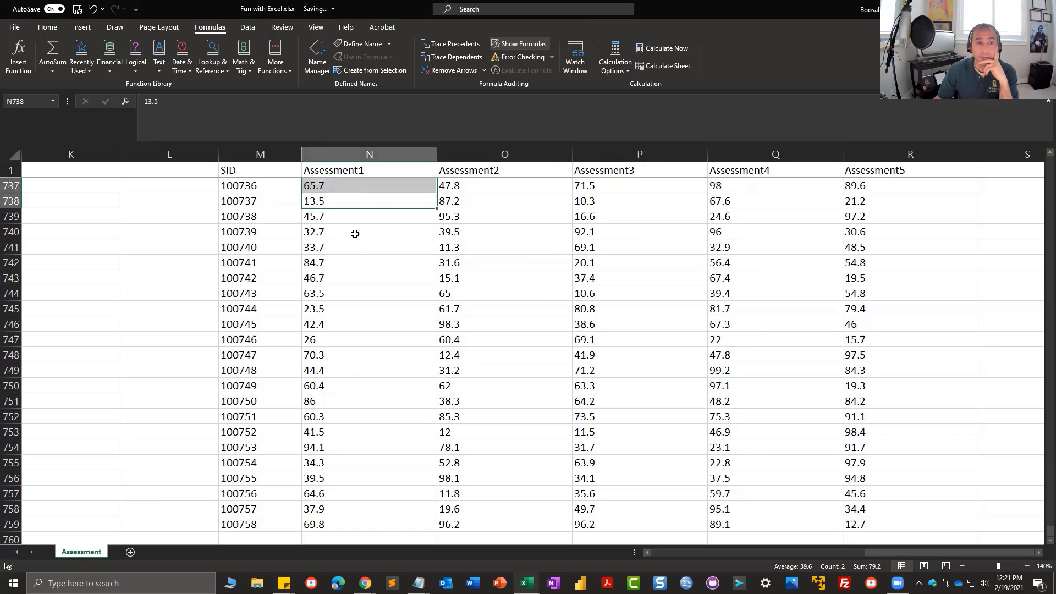
left_click(364, 248)
left_click(373, 291)
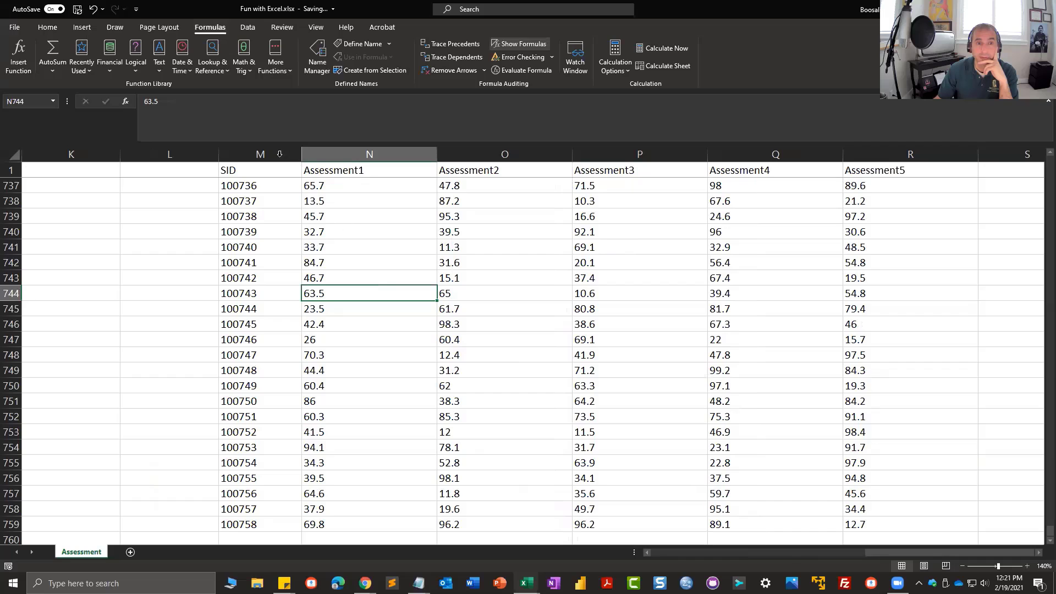
left_click(336, 156)
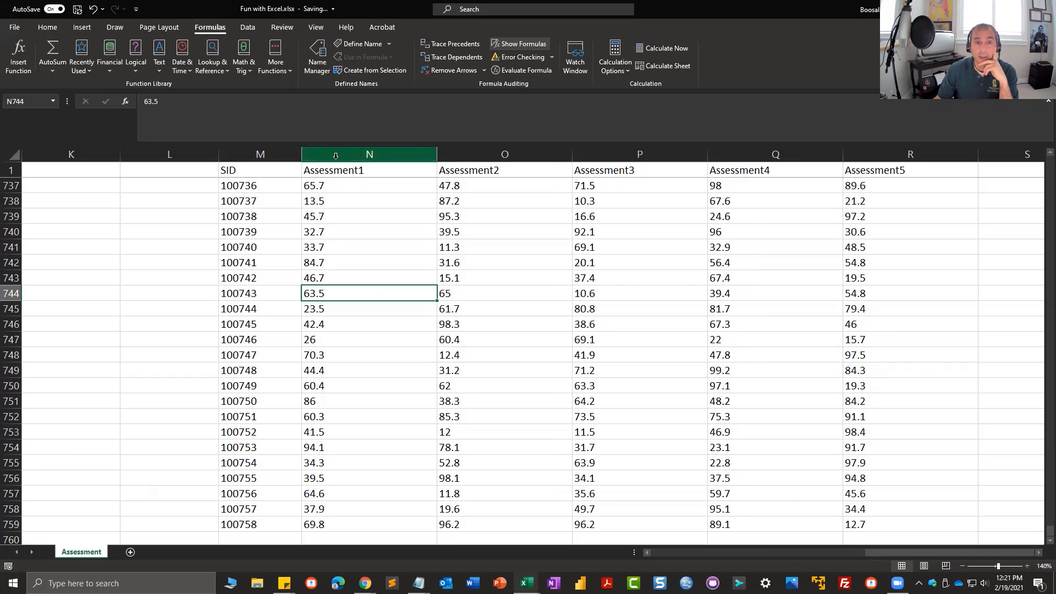
Make the pasted table's headers bold, from SID in M1 to Assessment5 in R1.
left_click_drag(877, 170, 250, 170)
left_click(52, 29)
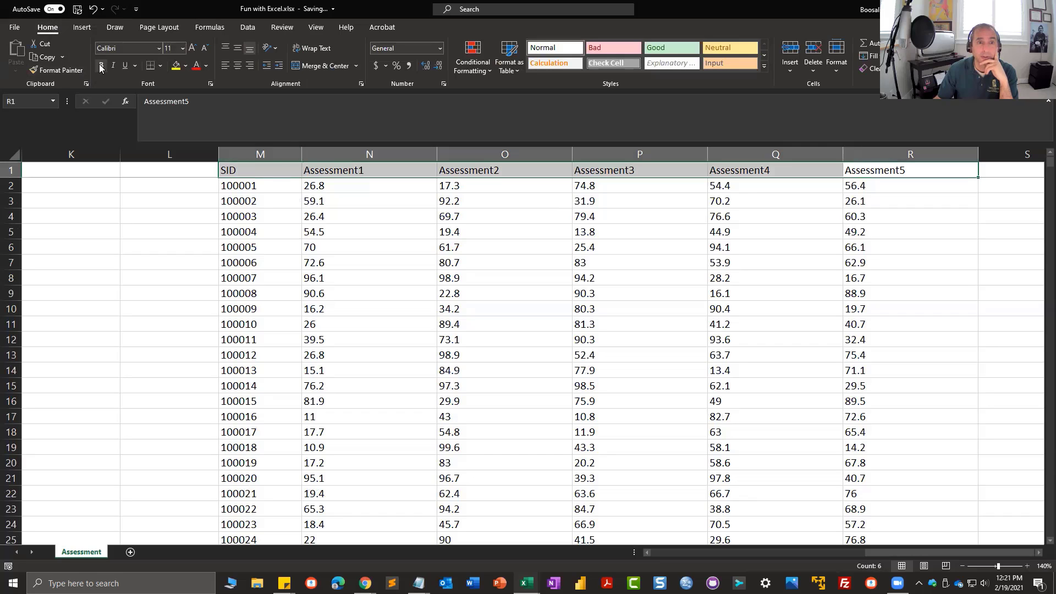
left_click(100, 65)
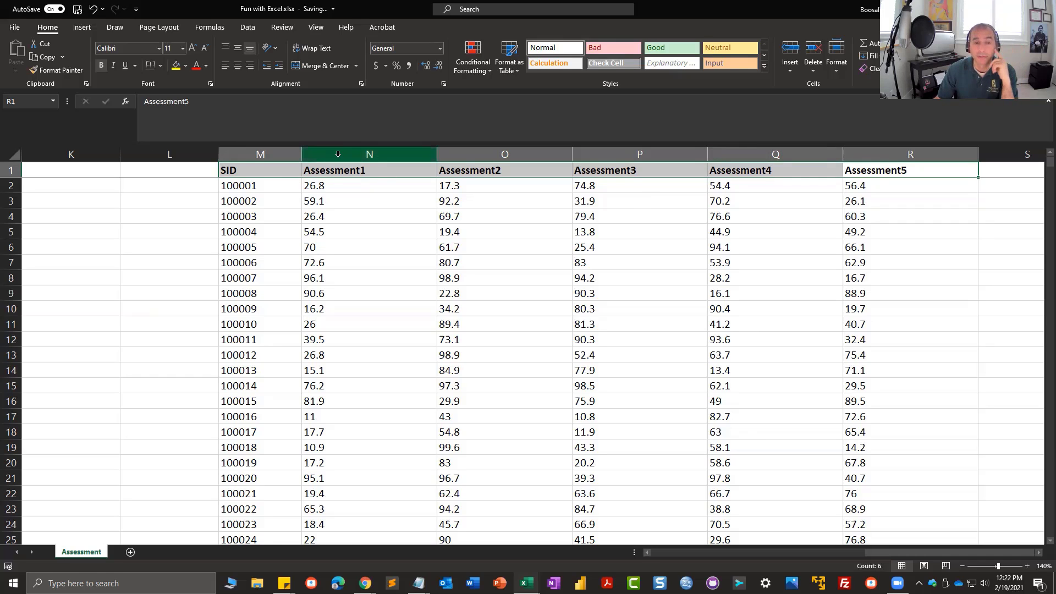
Apply the Number format to the pasted Assessment1 to Assessment5 columns, N to R.
left_click_drag(338, 154, 776, 159)
left_click_drag(844, 160, 875, 157)
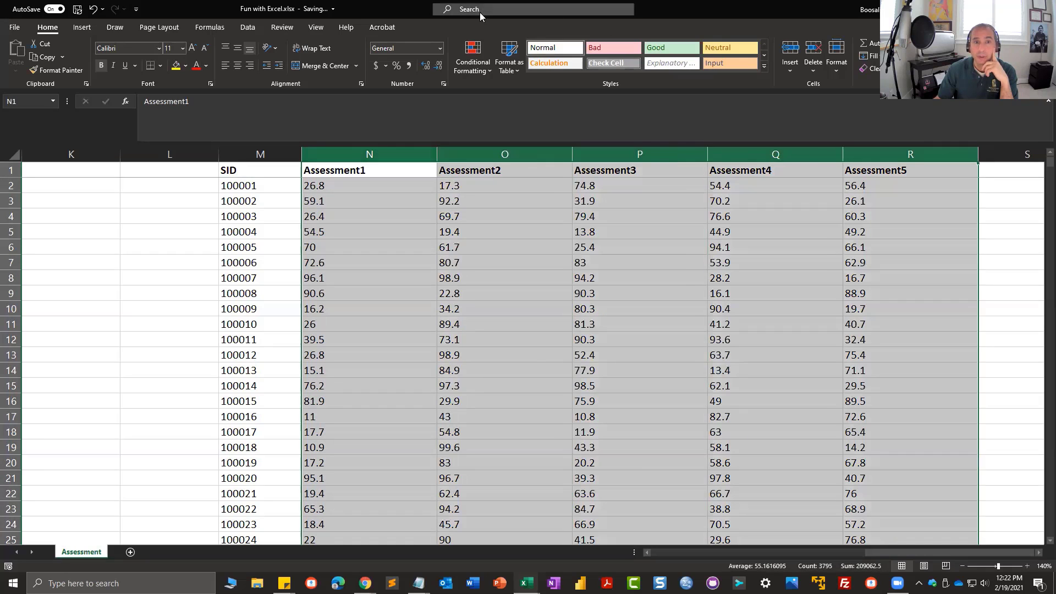
left_click(441, 52)
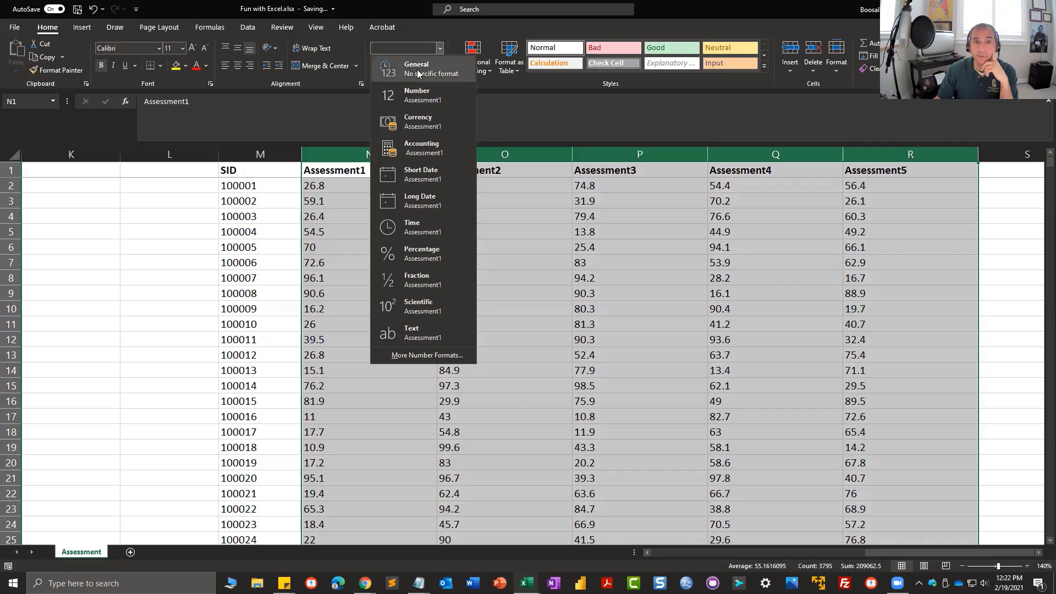
left_click(440, 51)
left_click(440, 51)
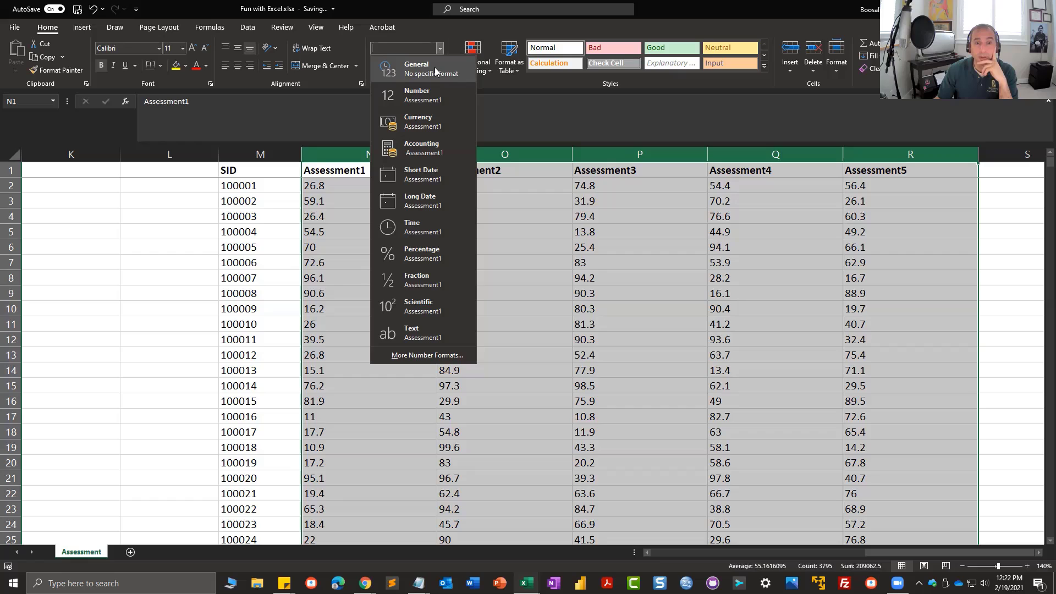
left_click(422, 96)
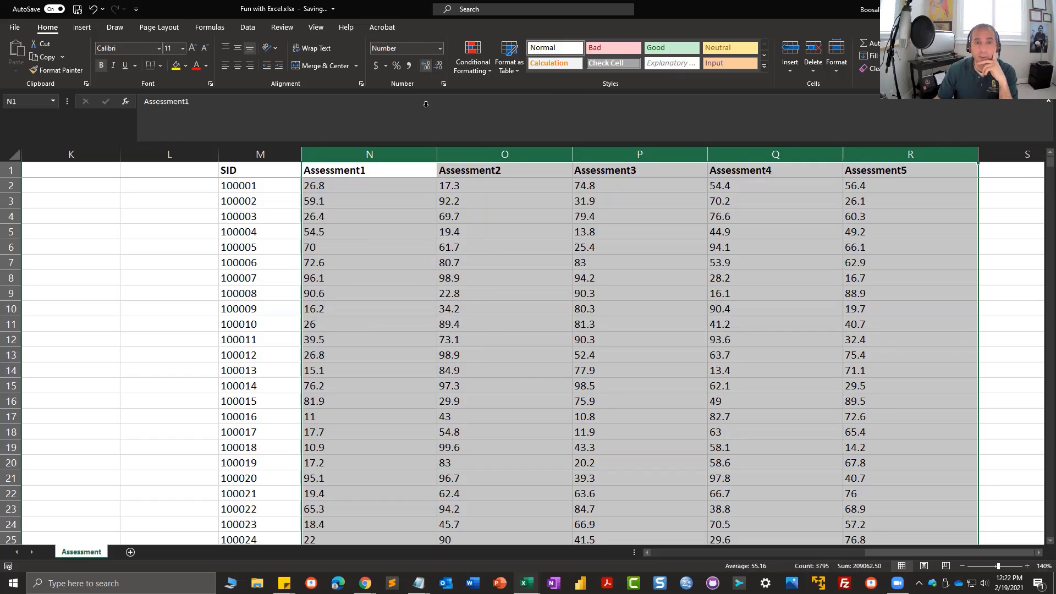
Examine the Number format and contents of the pasted score columns, comparing the Assessment1 header with the scores beneath it.
left_click(421, 278)
left_click(385, 155)
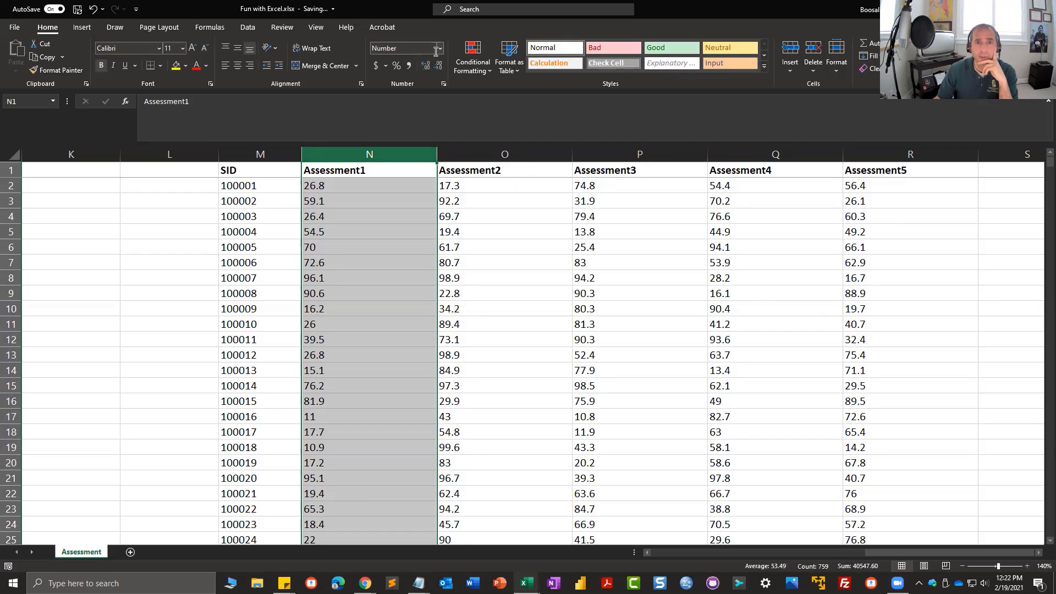
left_click(350, 235)
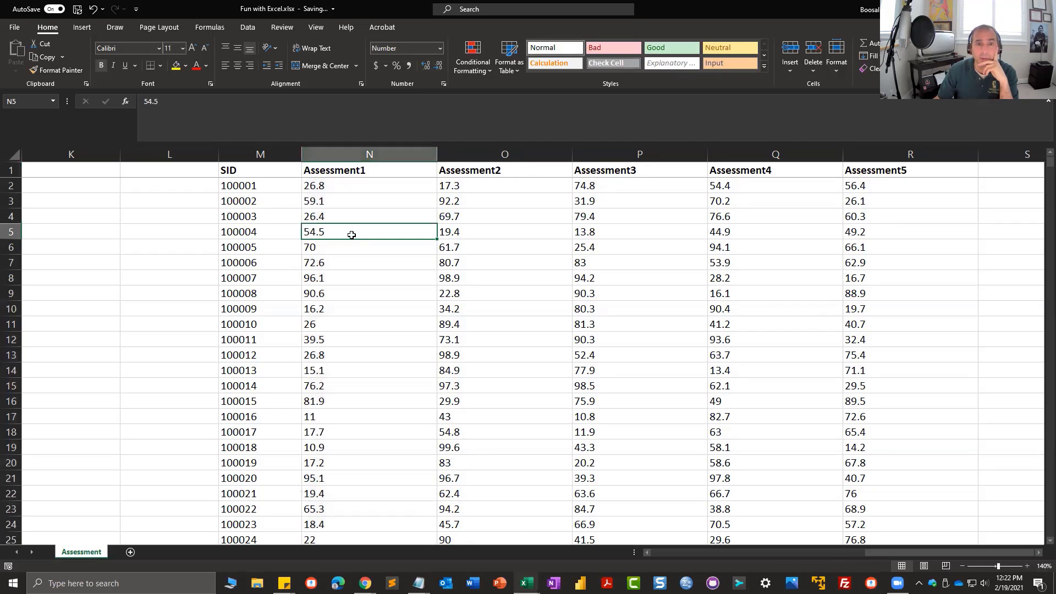
left_click(363, 155)
left_click(360, 187)
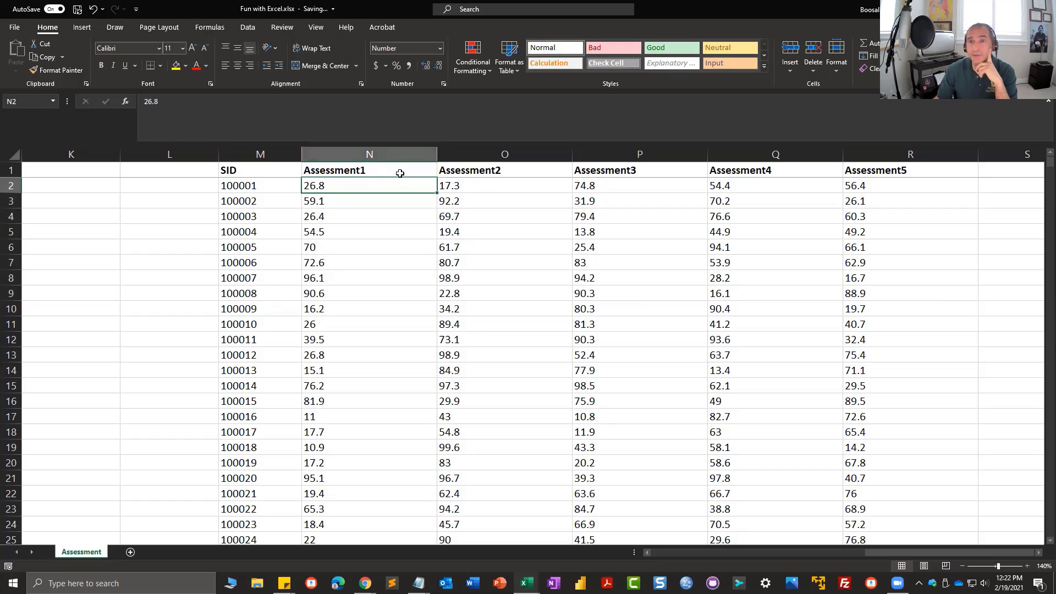
left_click(400, 174)
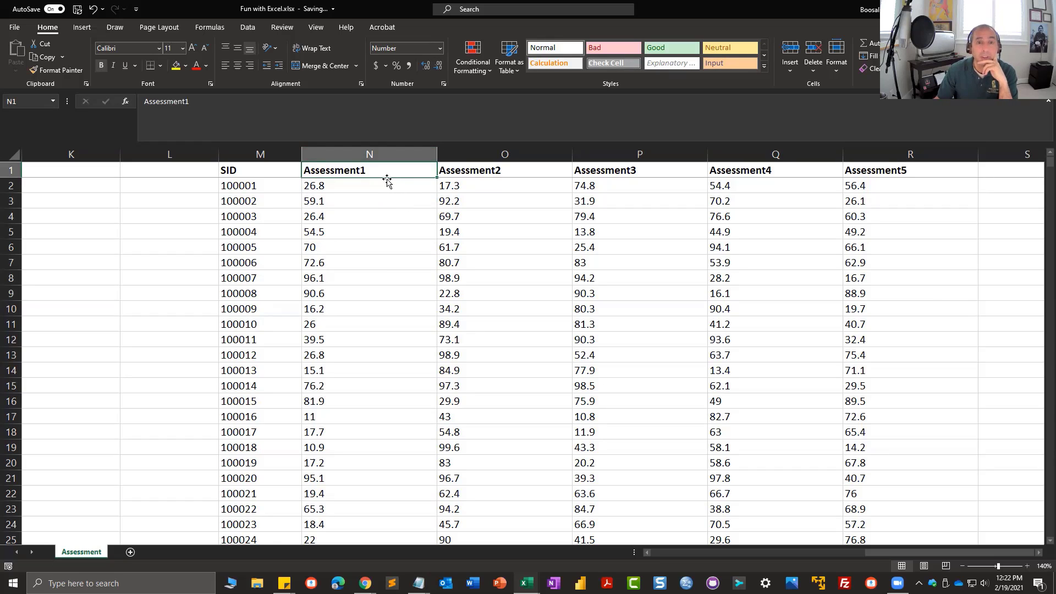
left_click(380, 181)
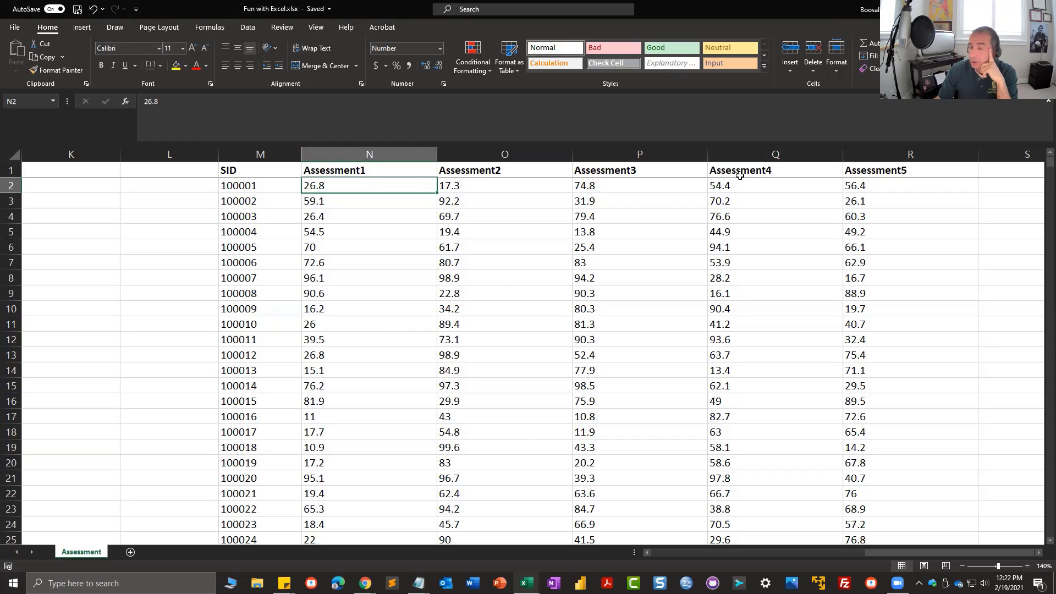
left_click(481, 318)
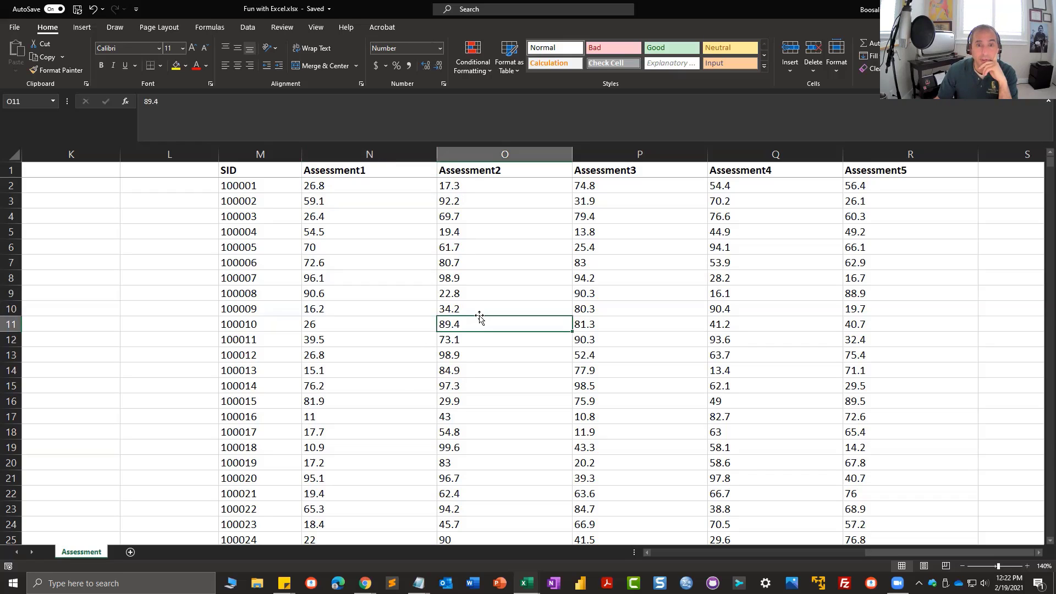
Make sure the Analysis ToolPak is enabled among the Excel add-ins in the program options.
left_click(281, 171)
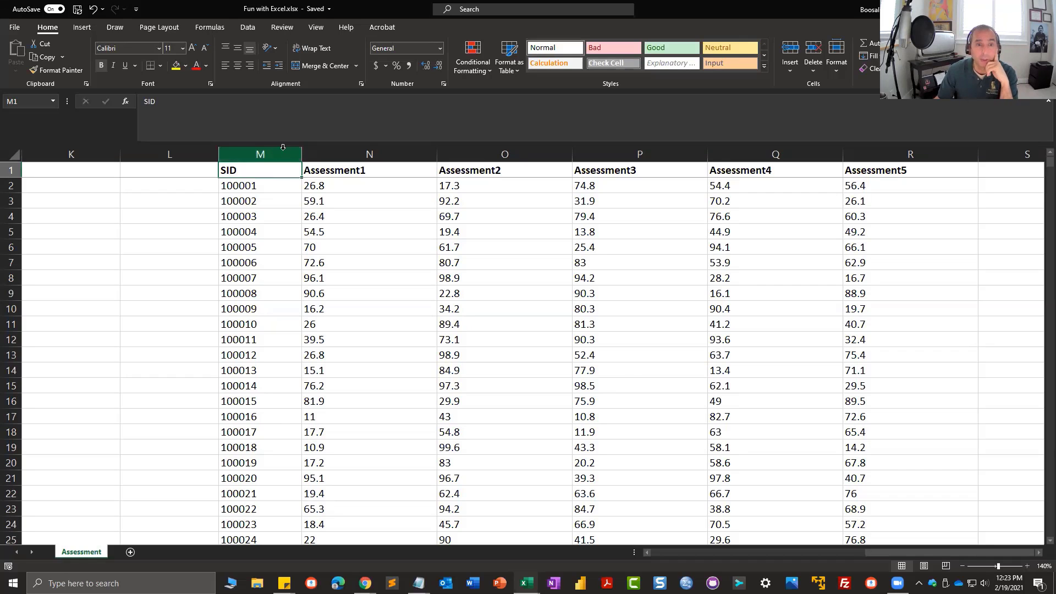
left_click(243, 32)
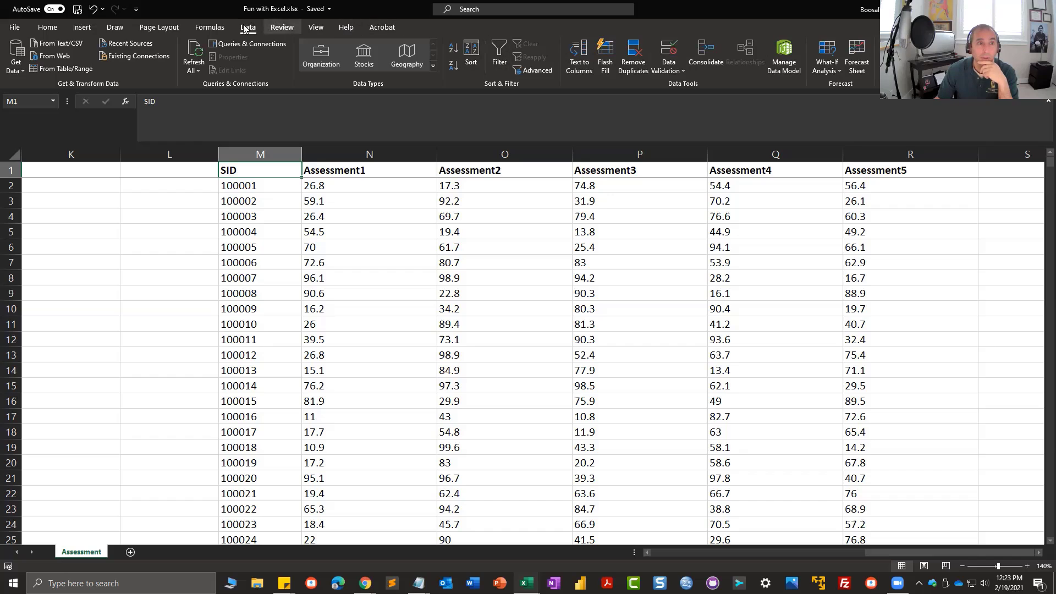
left_click(15, 28)
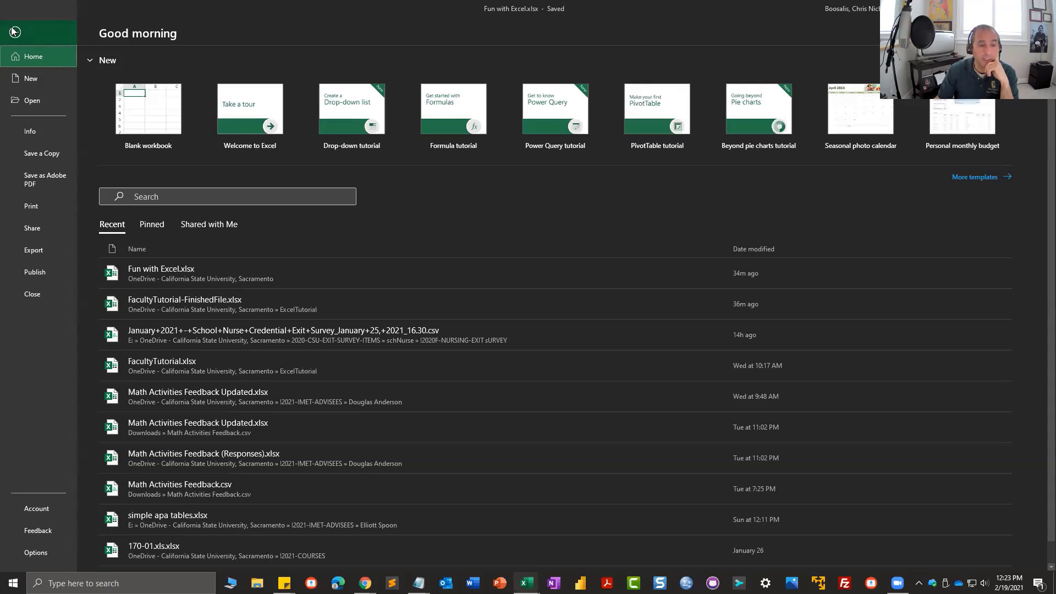
left_click(33, 553)
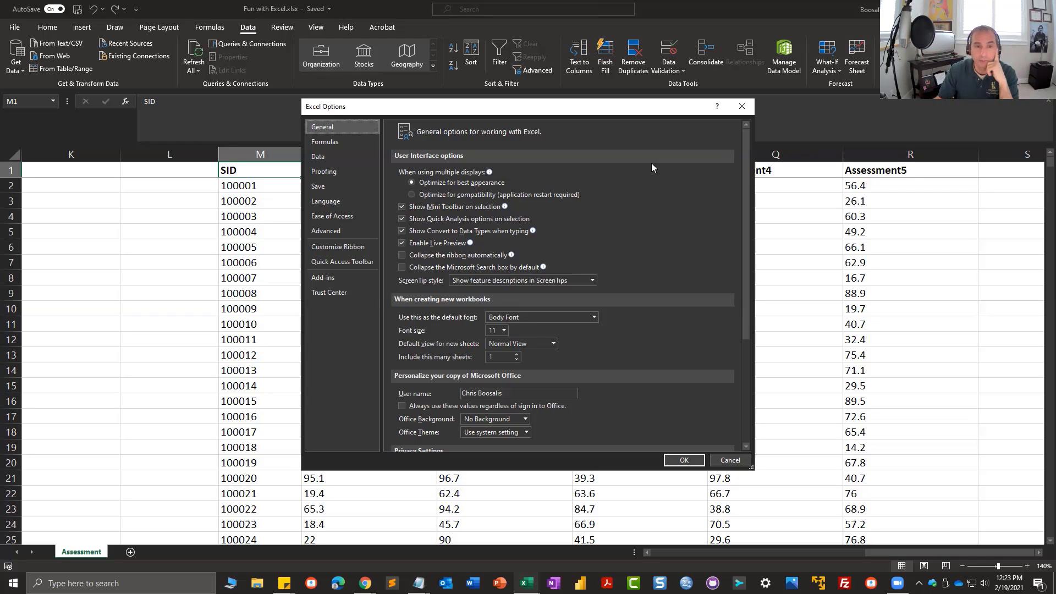
mouse_move(642, 193)
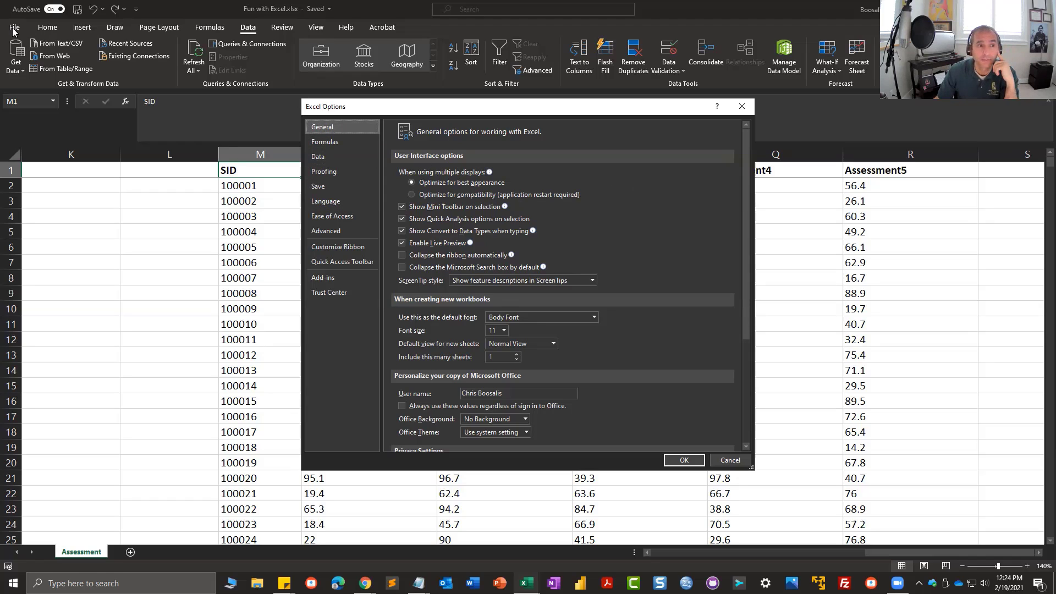
left_click(325, 279)
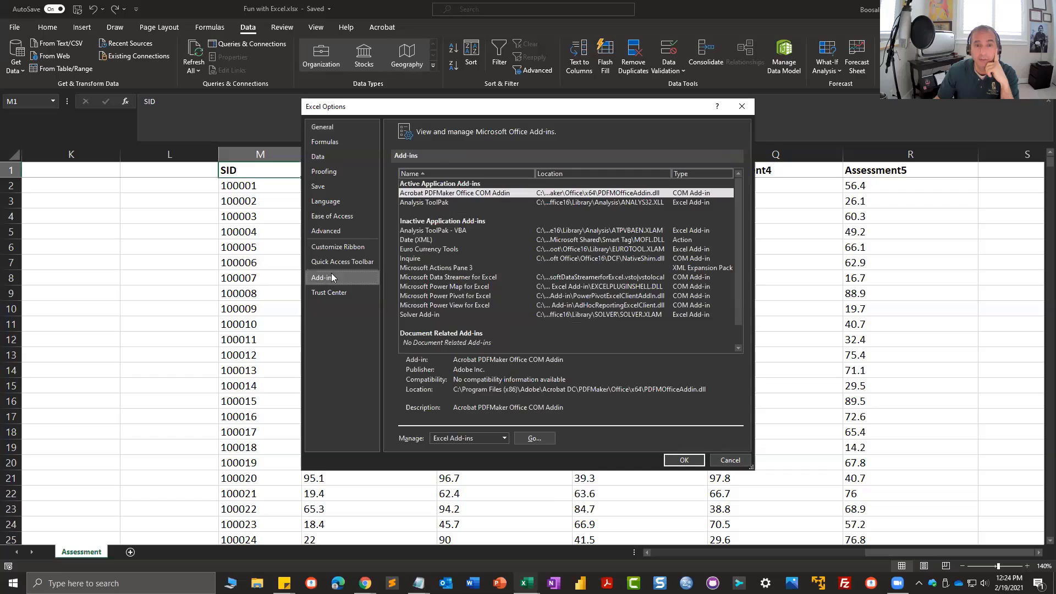
left_click(429, 205)
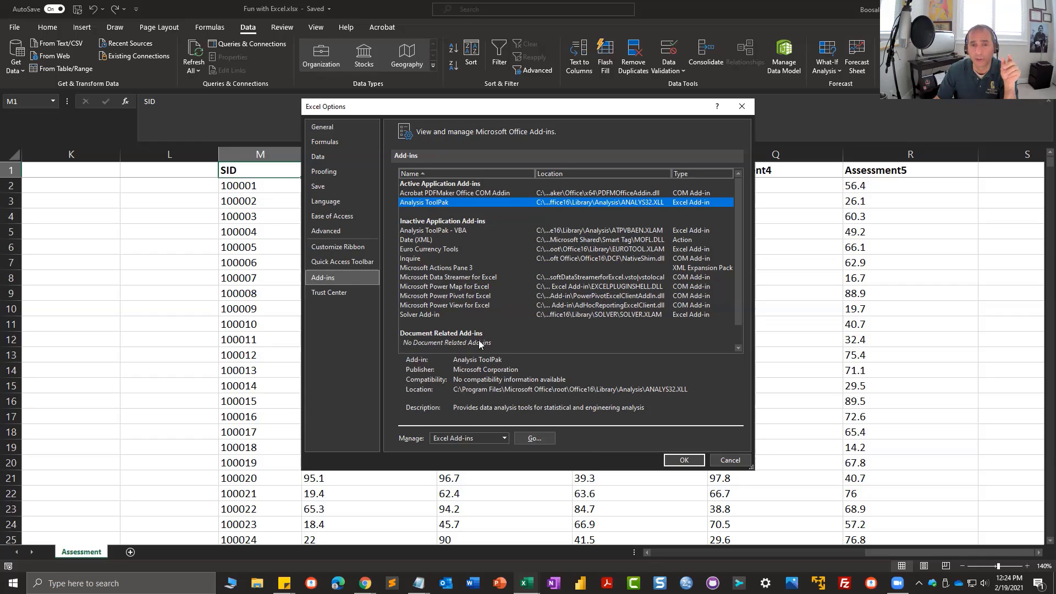
left_click(535, 438)
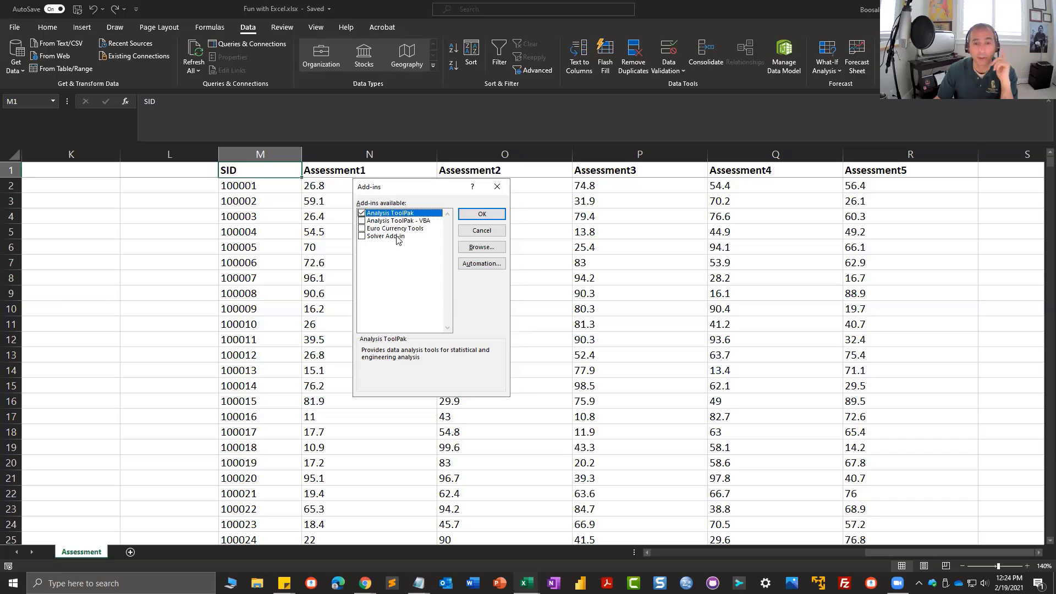
left_click(362, 213)
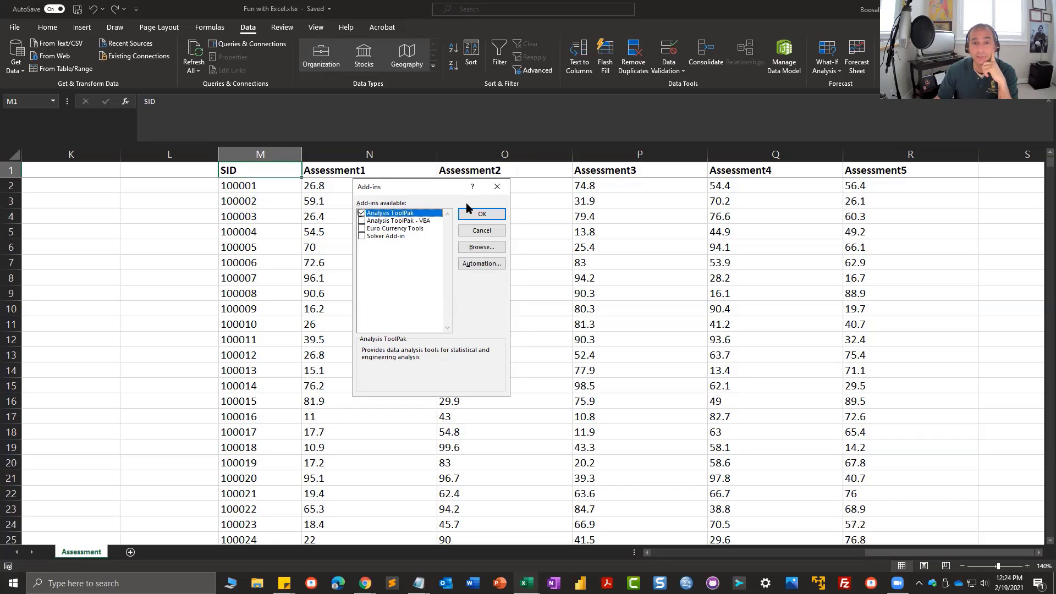
left_click(483, 215)
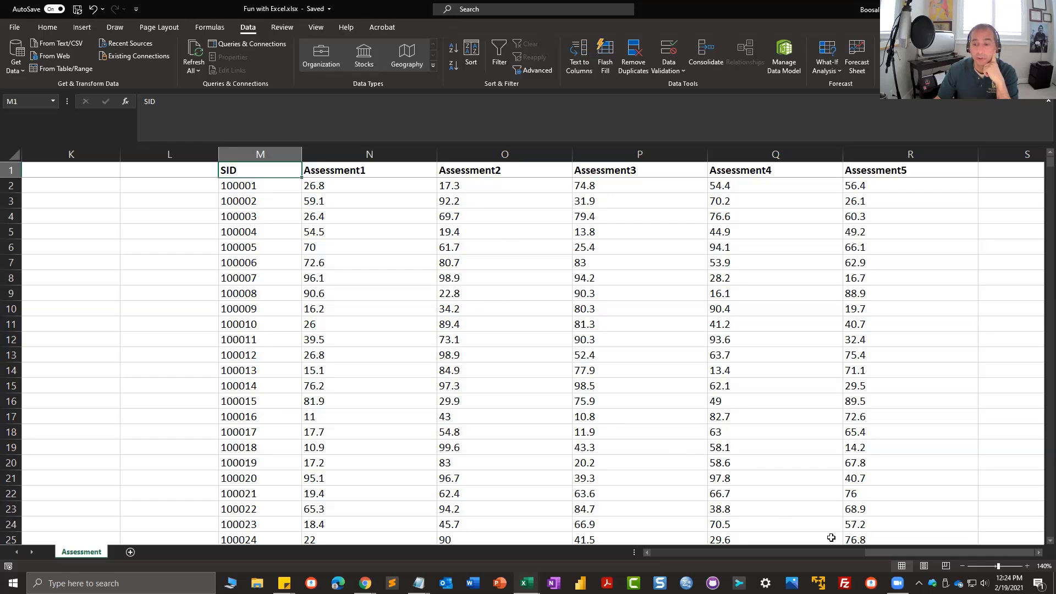
Start the Descriptive Statistics tool from the data analysis tools for the values-only assessment table.
left_click_drag(885, 553, 732, 557)
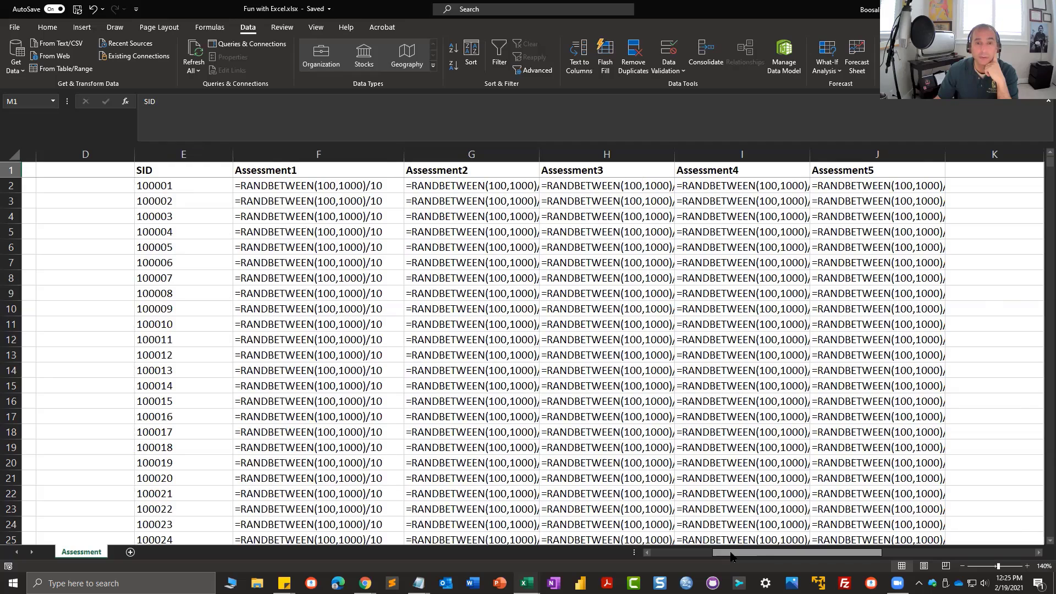
left_click_drag(732, 558, 897, 541)
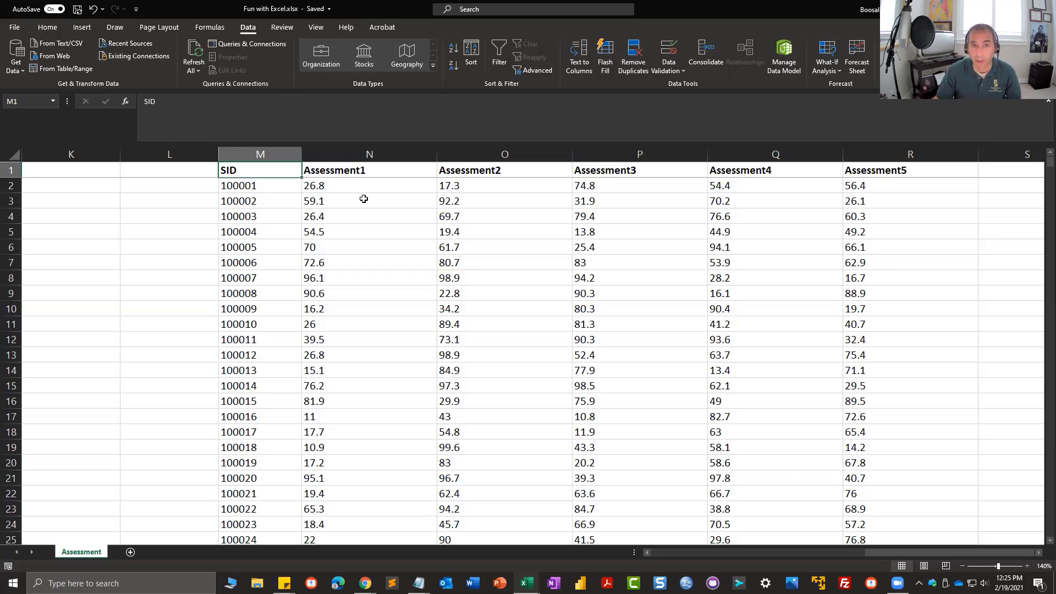
left_click(347, 171)
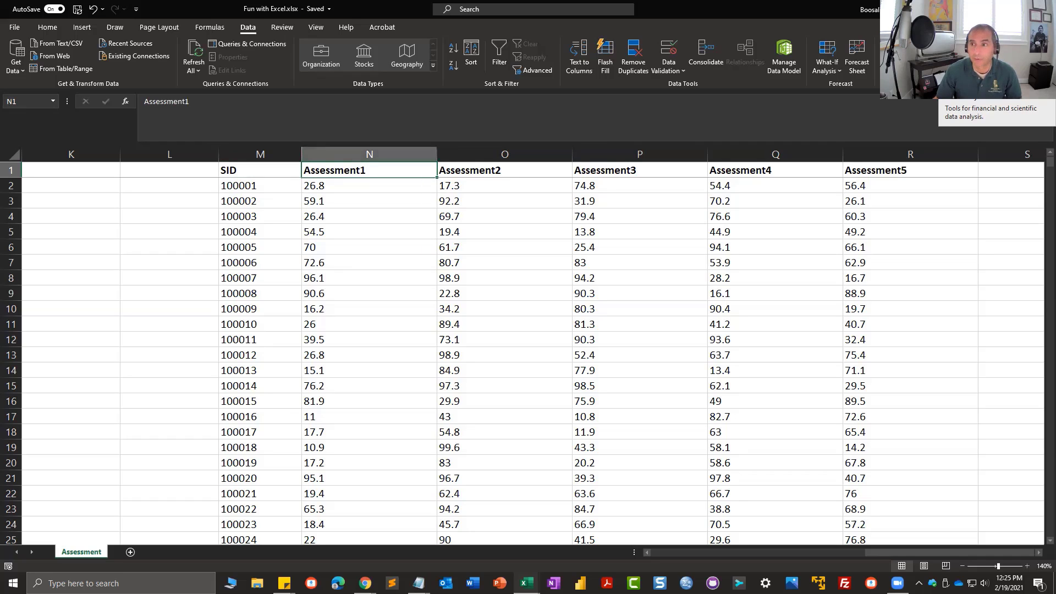
left_click(946, 61)
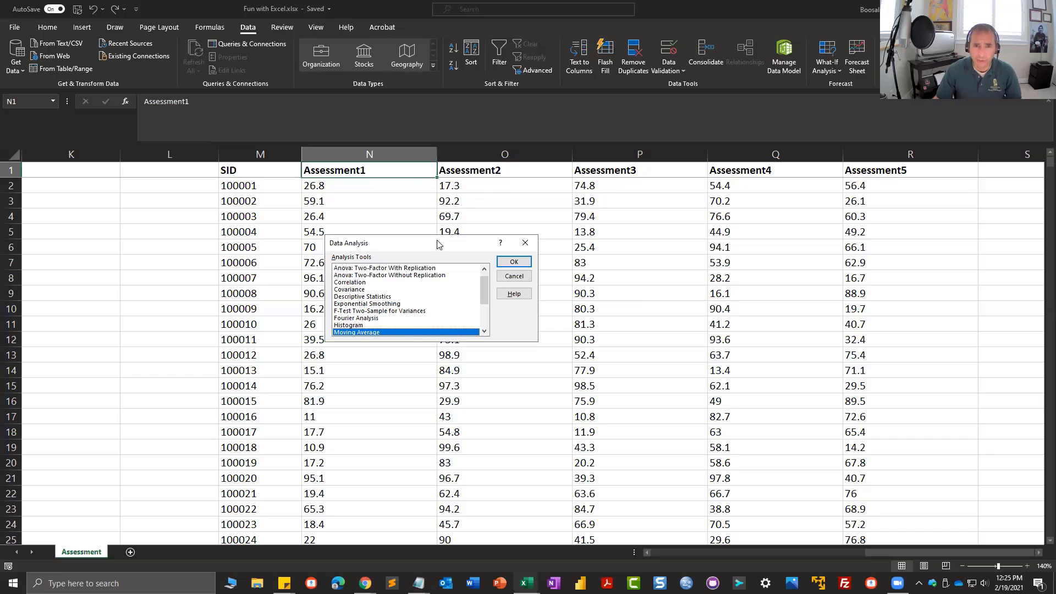
left_click_drag(439, 244, 523, 169)
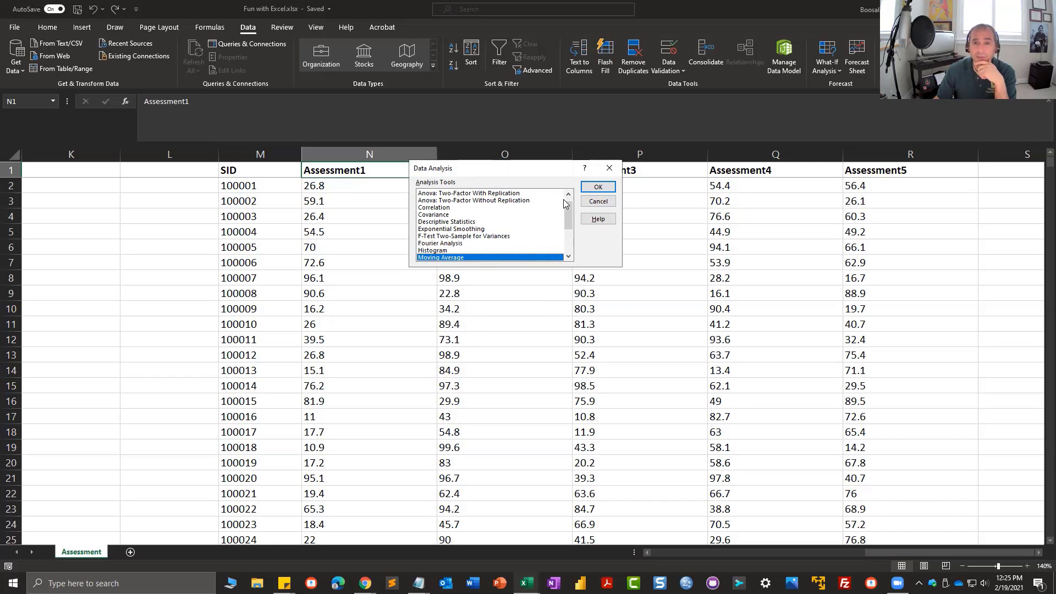
scroll(567, 204, "up", 1)
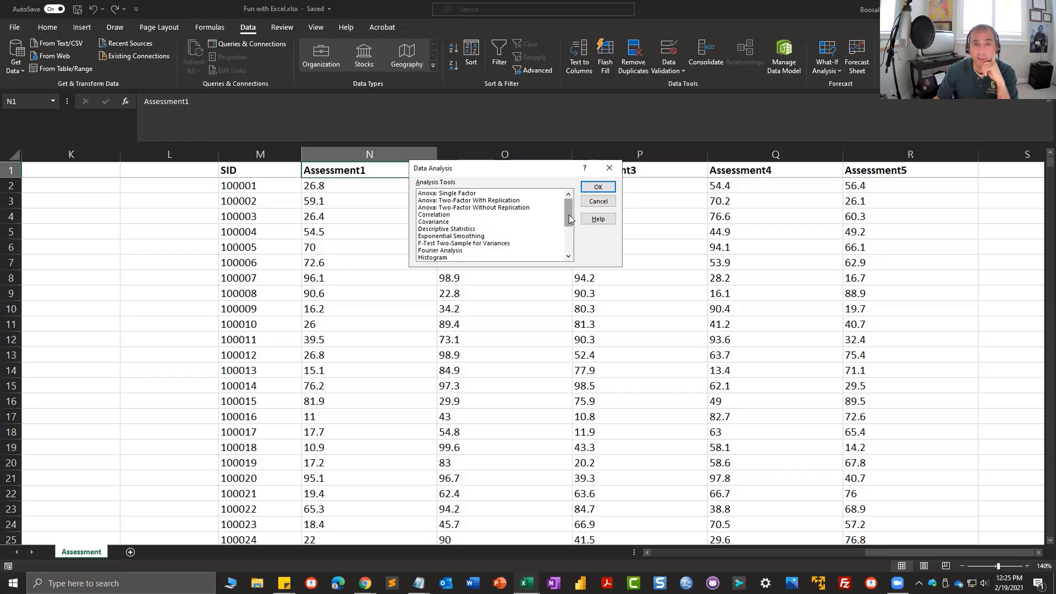
left_click(451, 229)
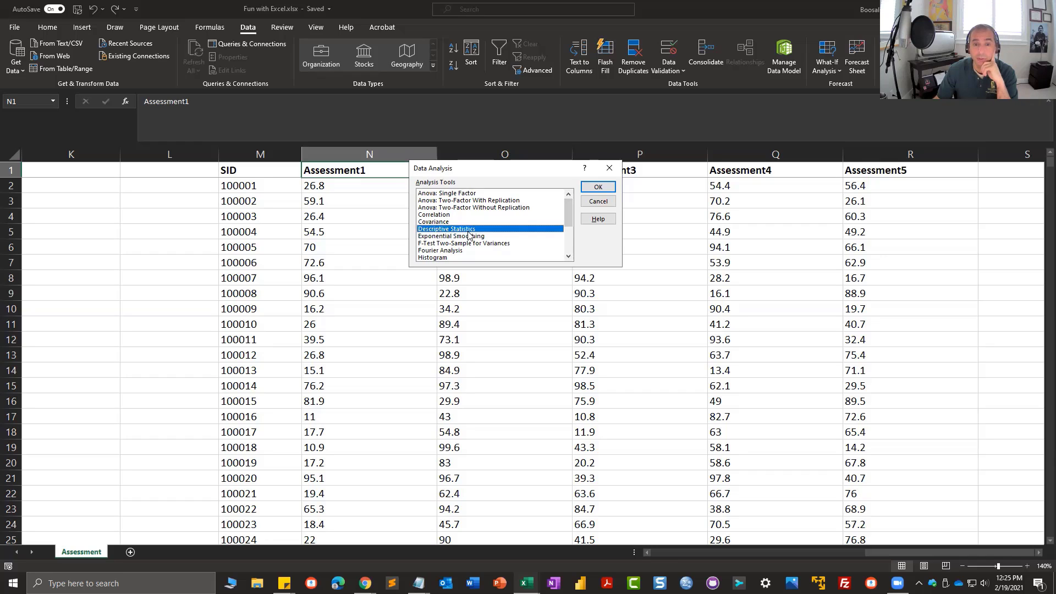
mouse_move(569, 219)
left_mouse_down()
mouse_move(565, 251)
mouse_move(568, 211)
left_mouse_up()
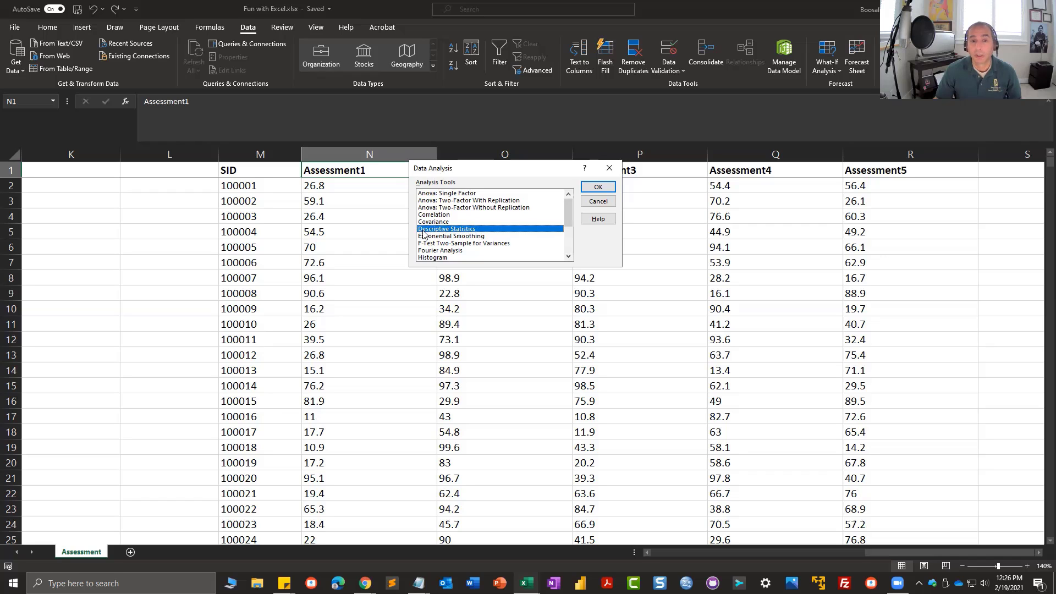
left_click(586, 191)
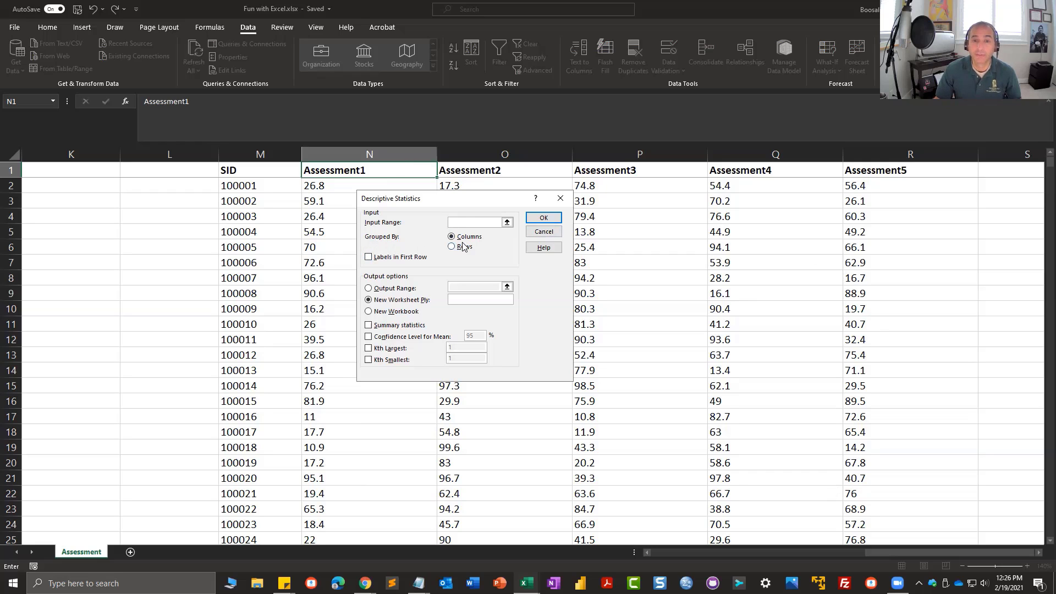
Set the analysis to use labels in the first row, grouped by columns, with output to a new worksheet named AssessmentDescriptives.
left_click(399, 154)
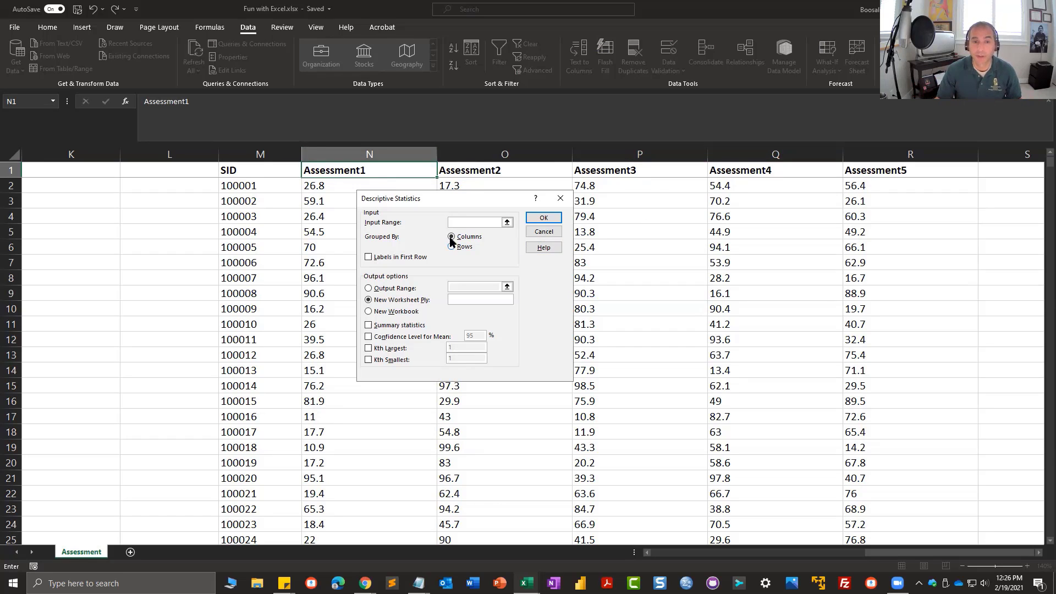
left_click(369, 259)
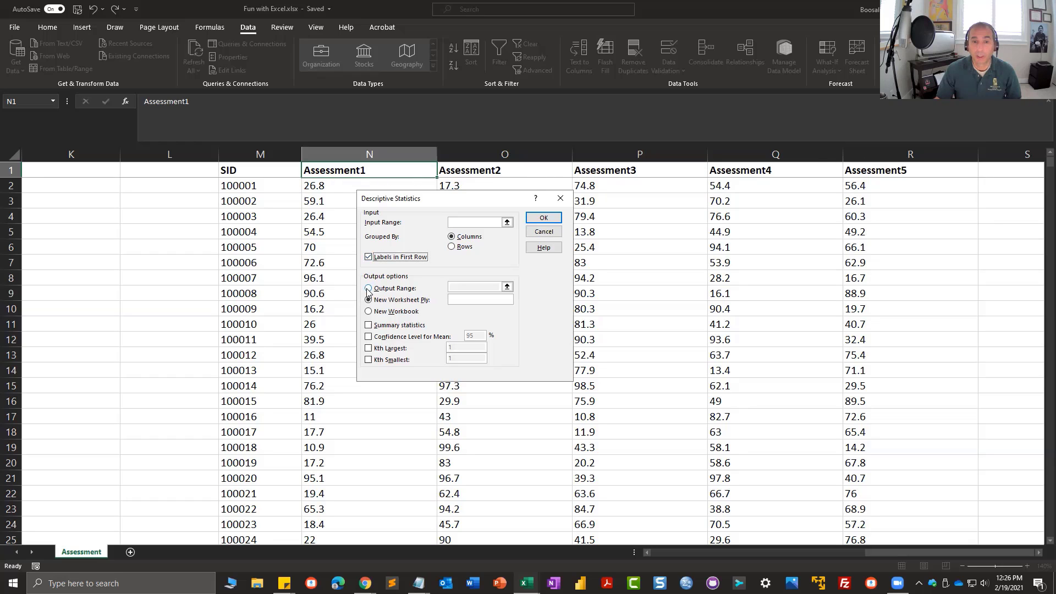
left_click(467, 300)
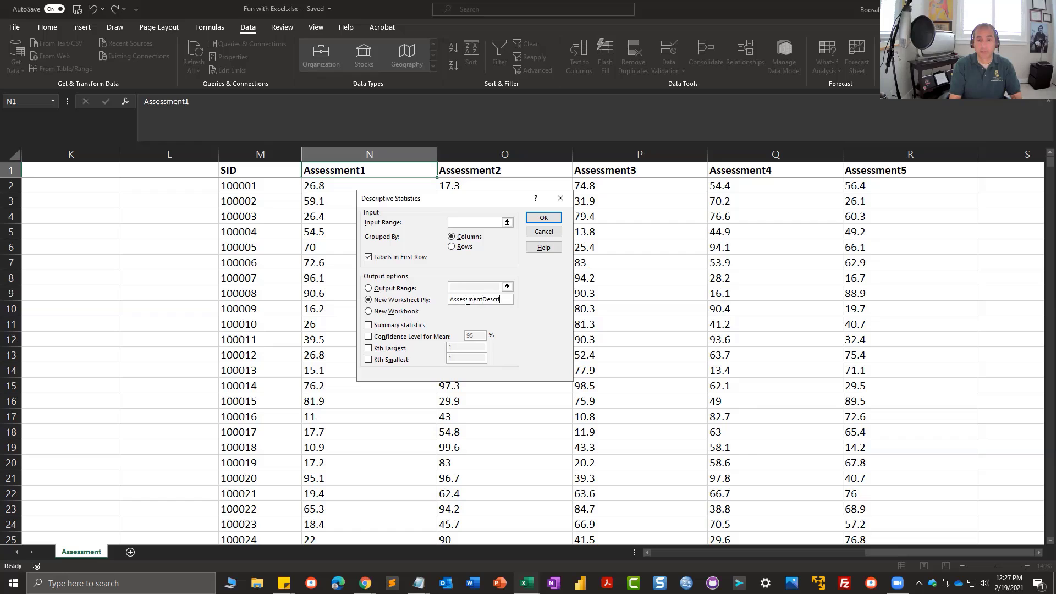
type("AssessmentDescriptives")
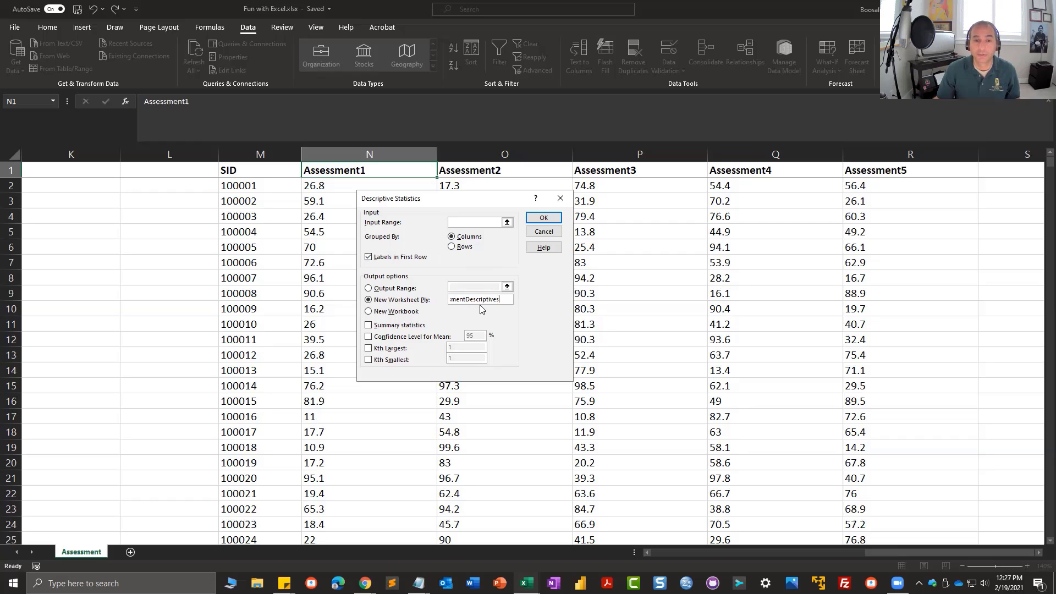
Include summary statistics, the 95% confidence level for the mean, and the Kth largest and Kth smallest values, each with K = 1.
left_click(368, 325)
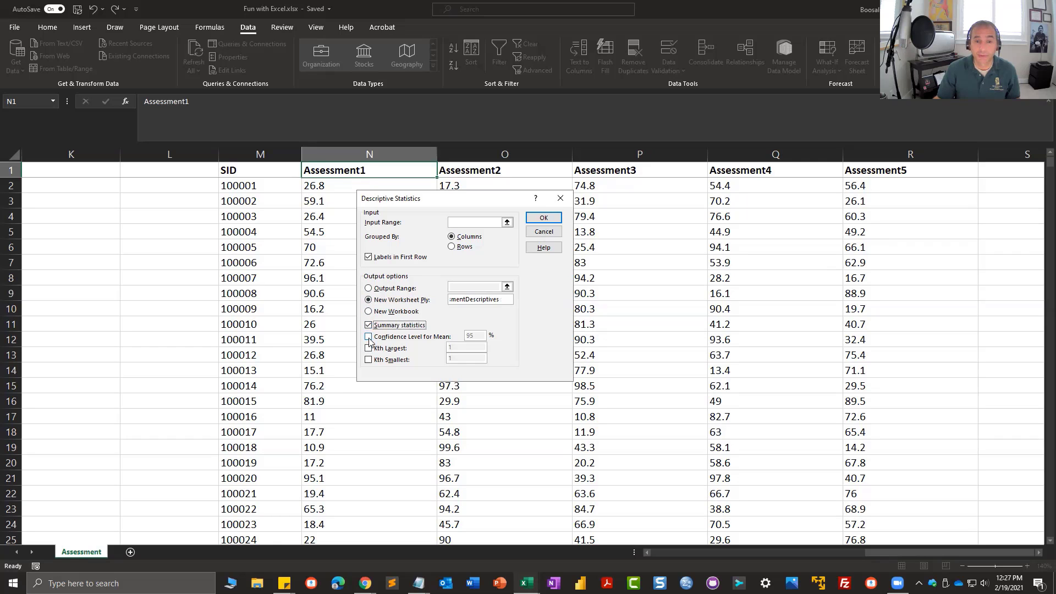
key("Escape")
left_click(363, 342)
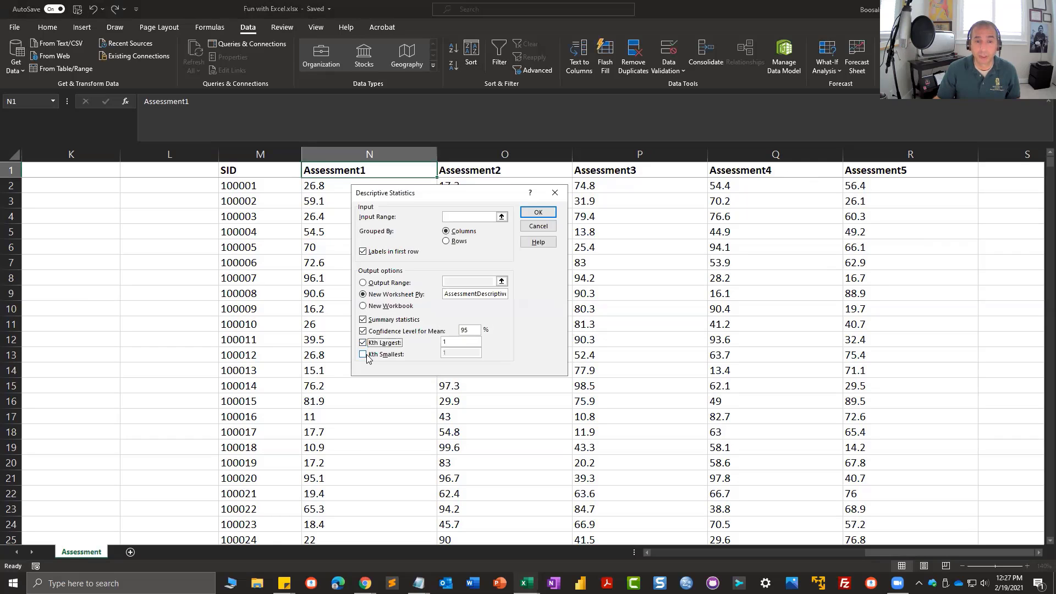
left_click(364, 354)
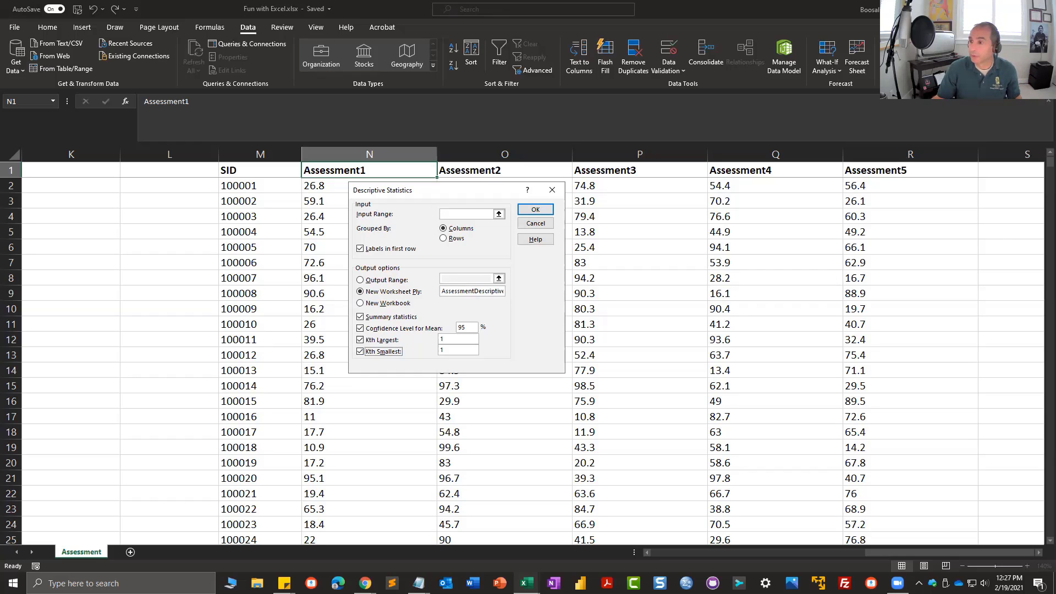
Set the input range to the Assessment1 to Assessment5 columns, $N$1:$R$759, and generate the descriptive statistics.
left_click(466, 214)
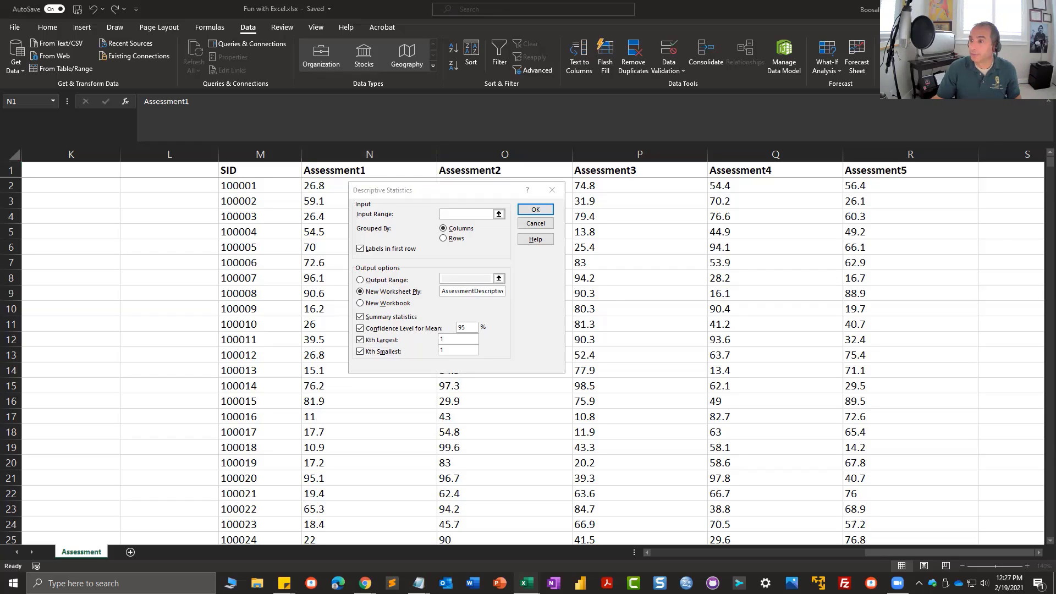
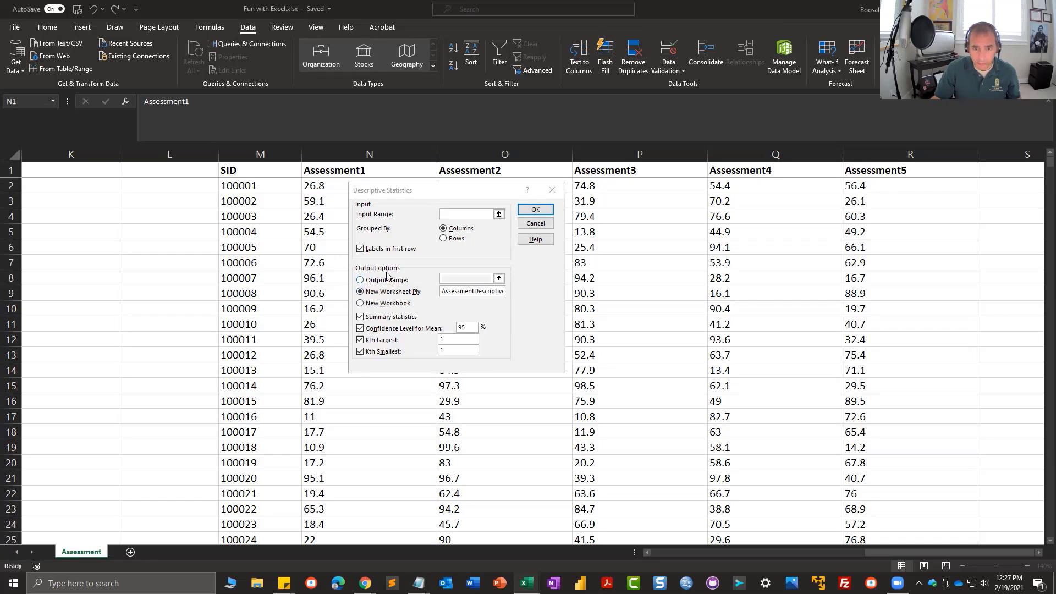
left_click(500, 217)
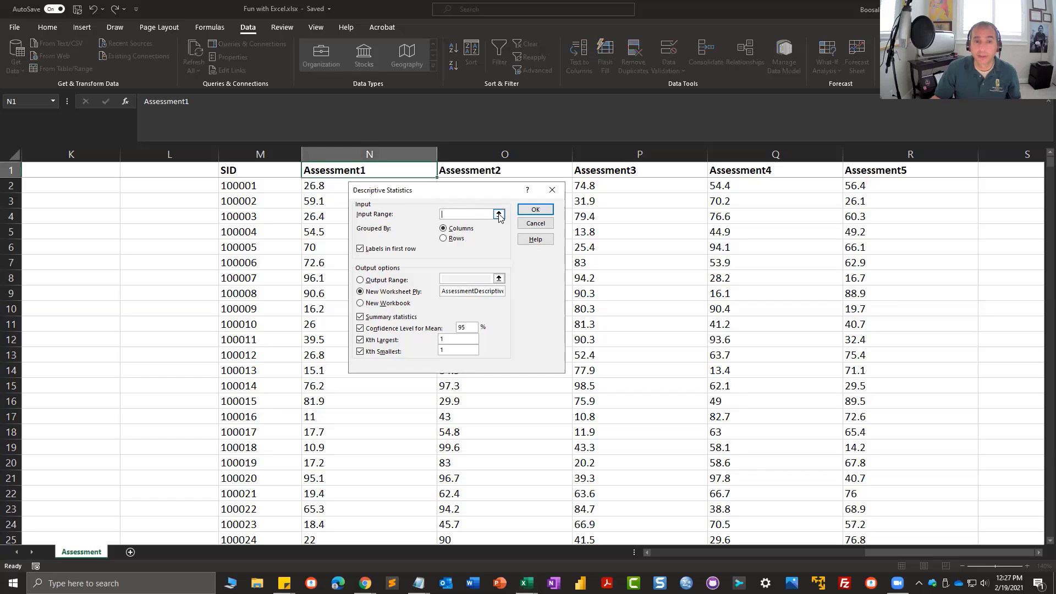
left_click(499, 215)
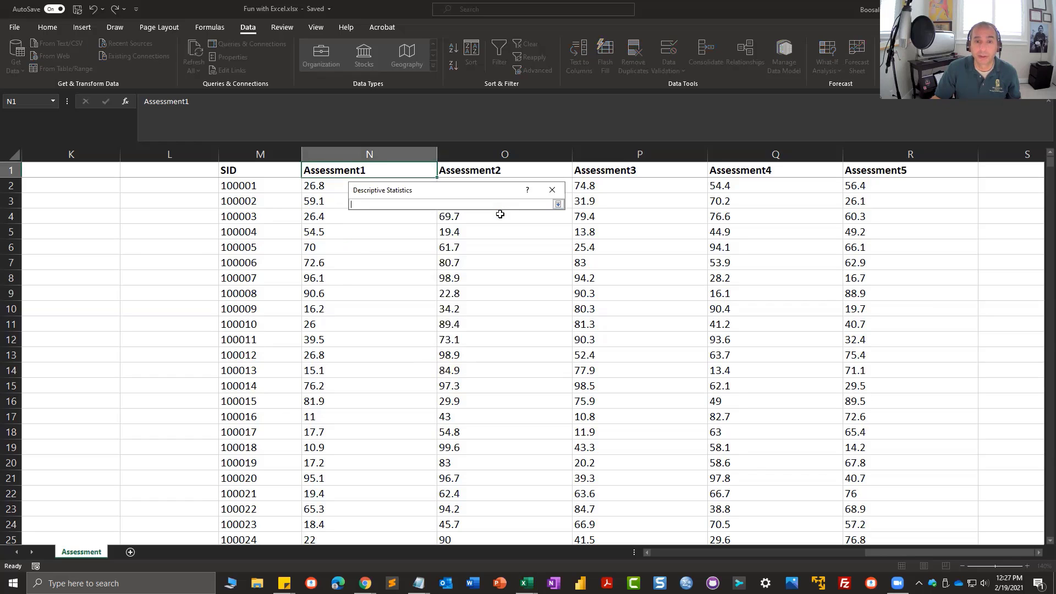
left_click_drag(514, 189, 529, 122)
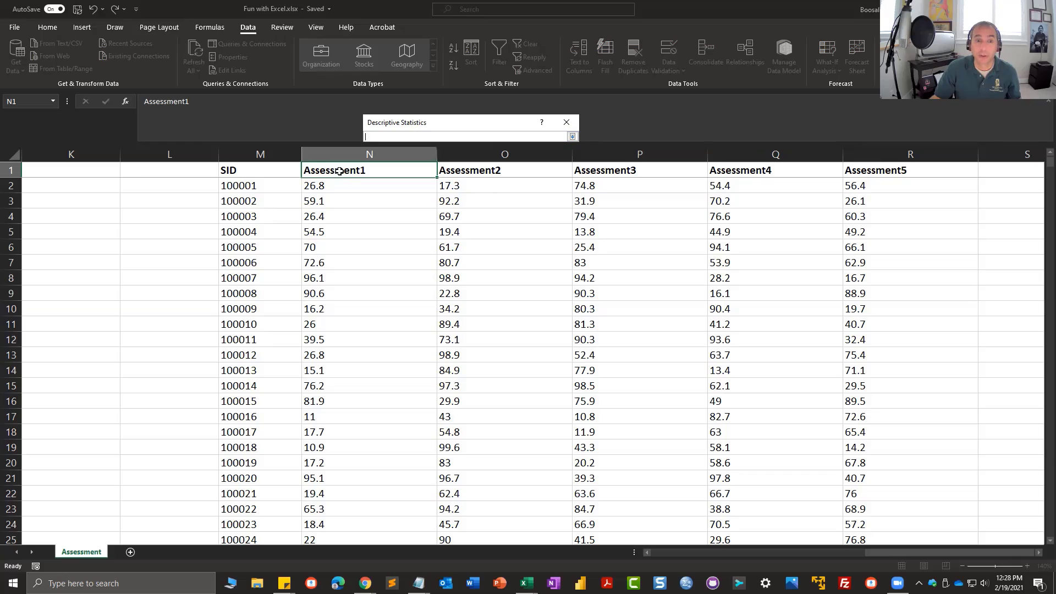
left_click_drag(340, 170, 843, 511)
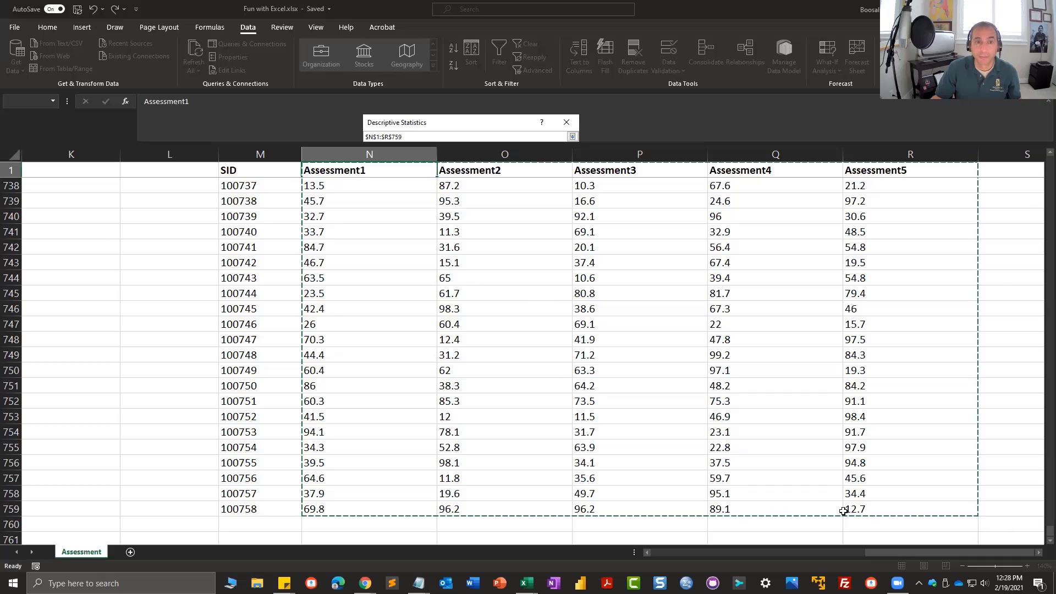
left_click(572, 137)
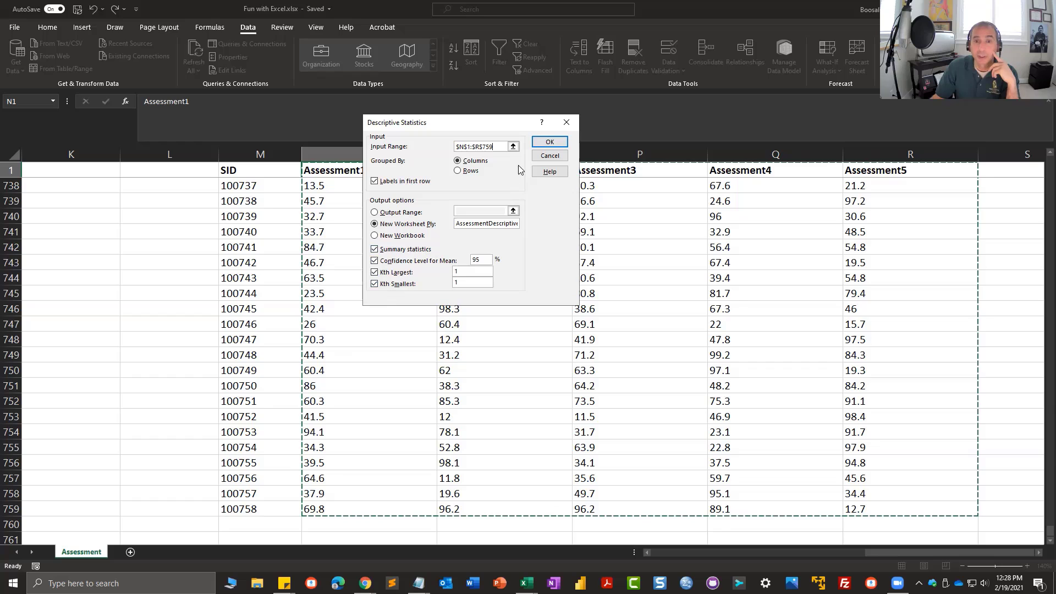
left_click(548, 144)
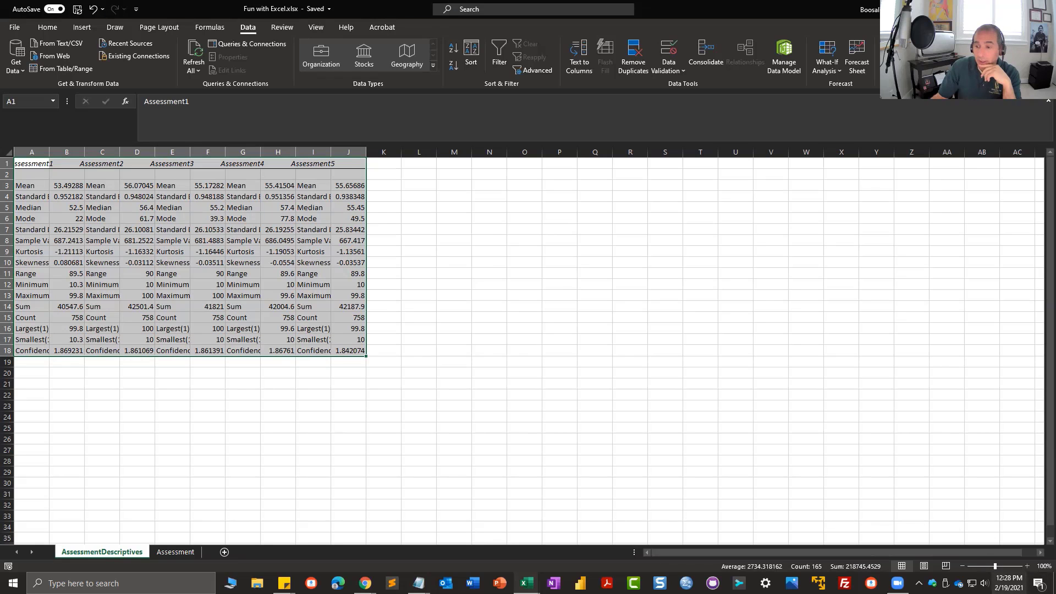
scroll(528, 330, "up", 4)
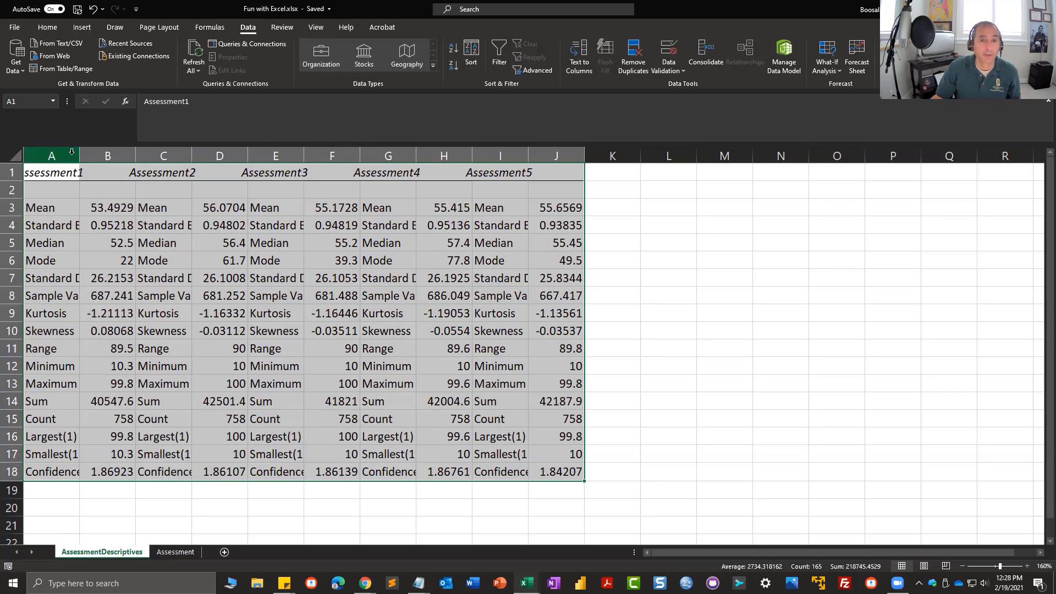
Insert six blank columns before the descriptive statistics table so that it starts in column G.
right_click(40, 146)
left_click(77, 238)
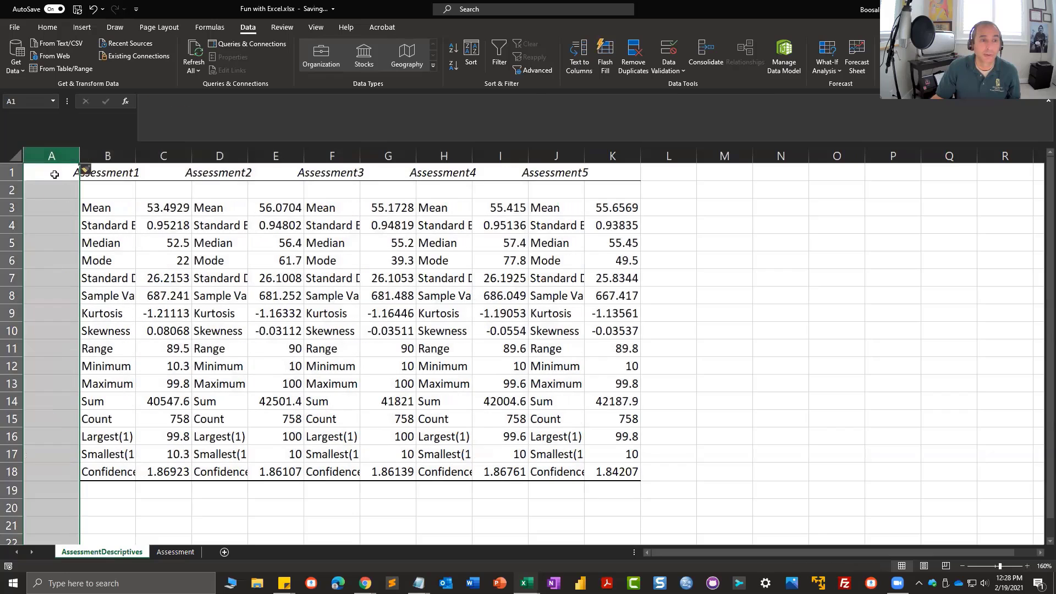
right_click(56, 152)
left_click(83, 254)
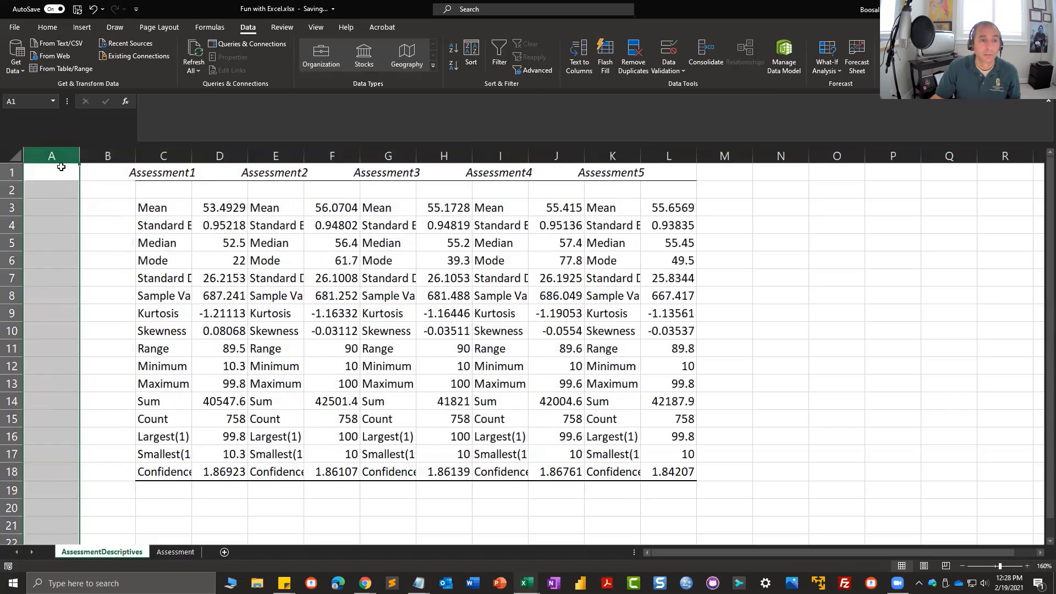
right_click(63, 157)
right_click(48, 159)
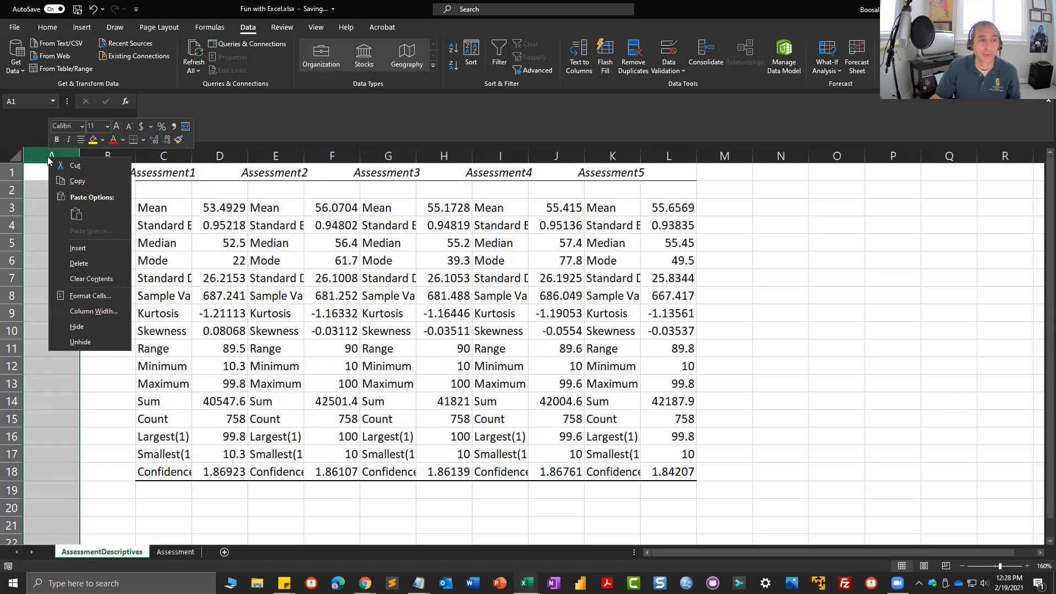
left_click(86, 246)
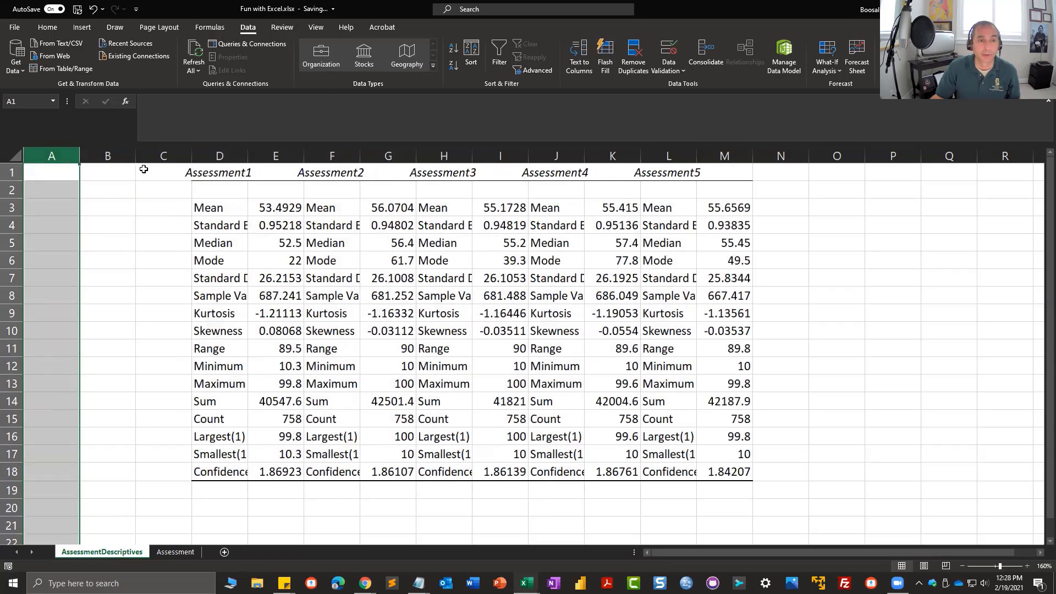
left_click_drag(160, 156, 69, 155)
right_click(67, 156)
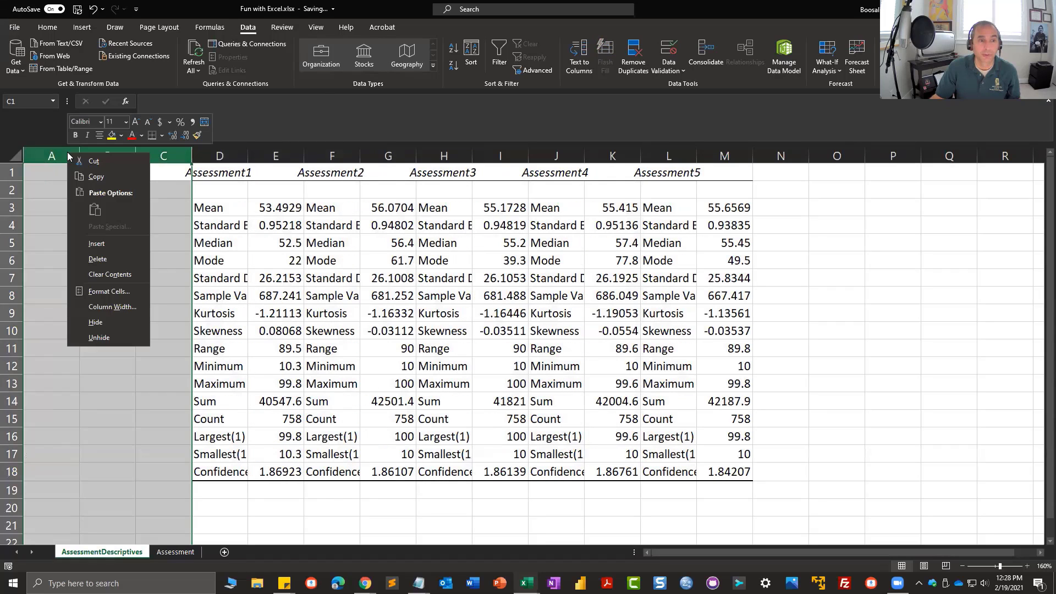
left_click(103, 241)
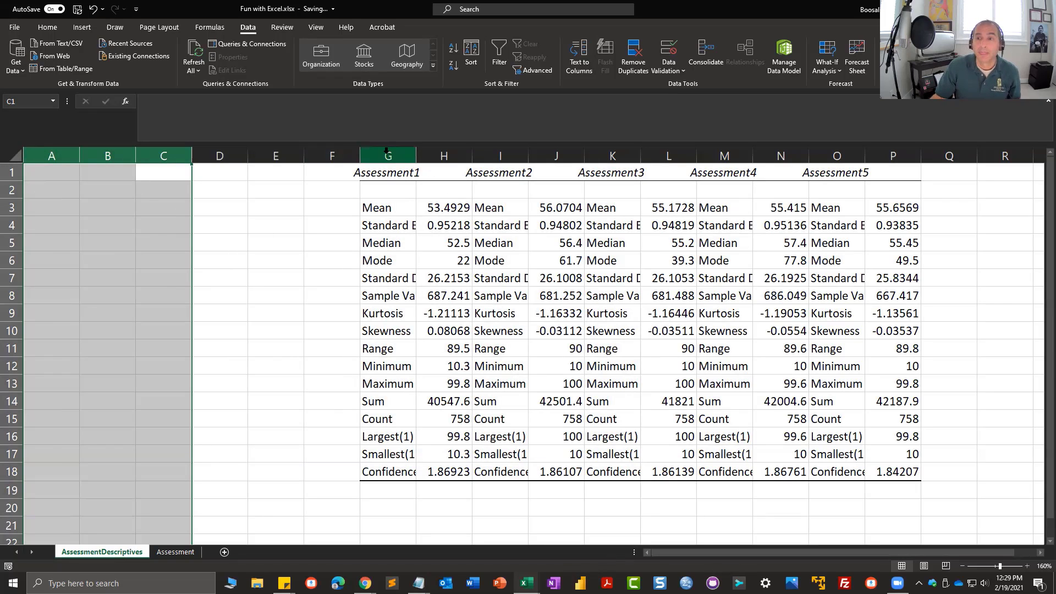
AutoFit the widths of columns G to P holding the descriptive statistics.
left_click_drag(388, 155, 890, 169)
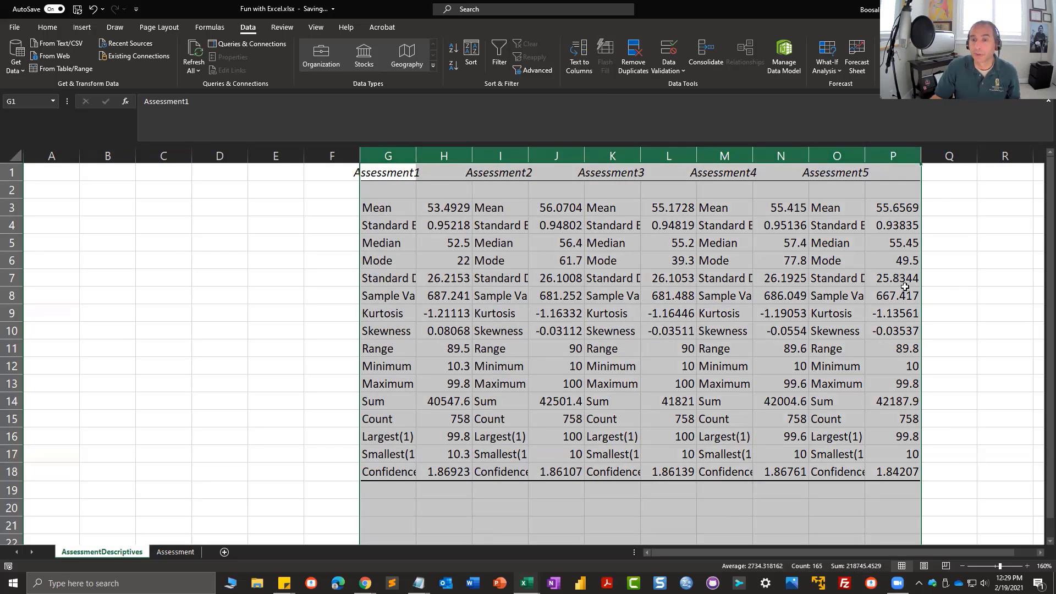
left_click(48, 28)
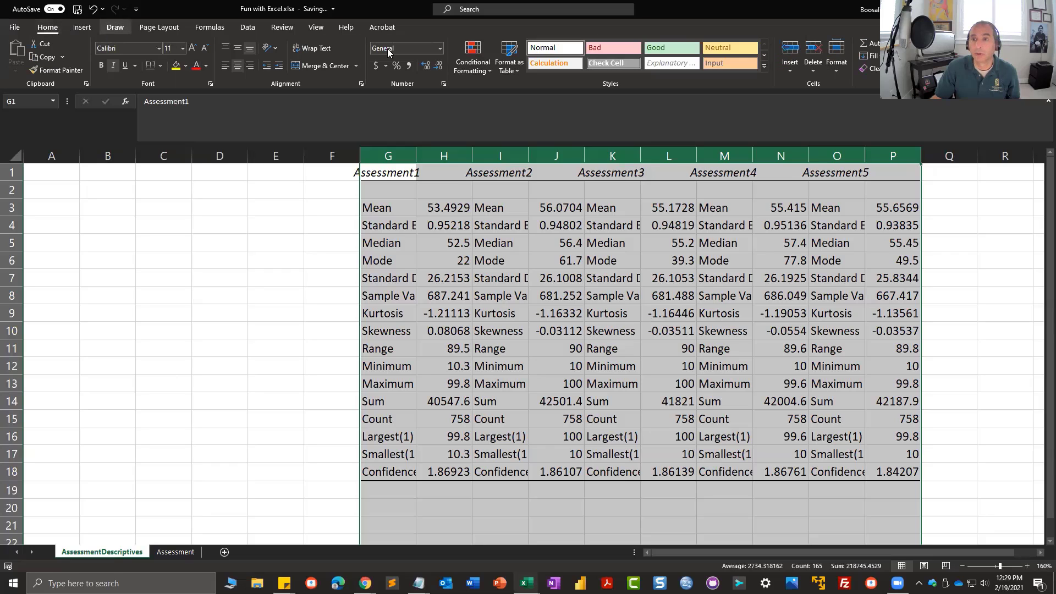
left_click(837, 74)
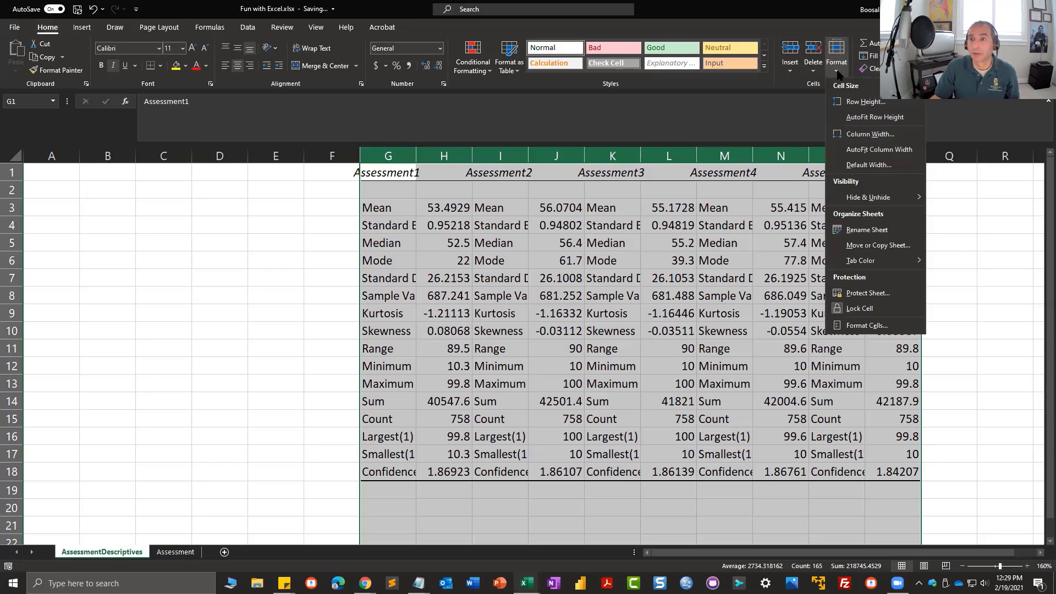
left_click(872, 158)
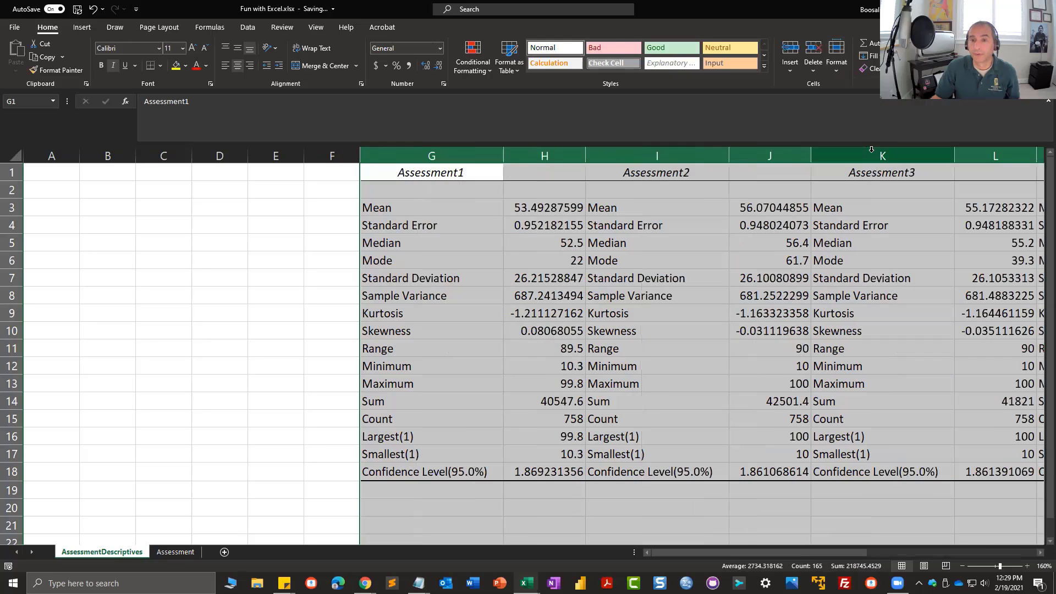
Copy the full statistics table G1:P18 and paste the duplicate below it, starting at cell G25.
left_click_drag(766, 555, 914, 557)
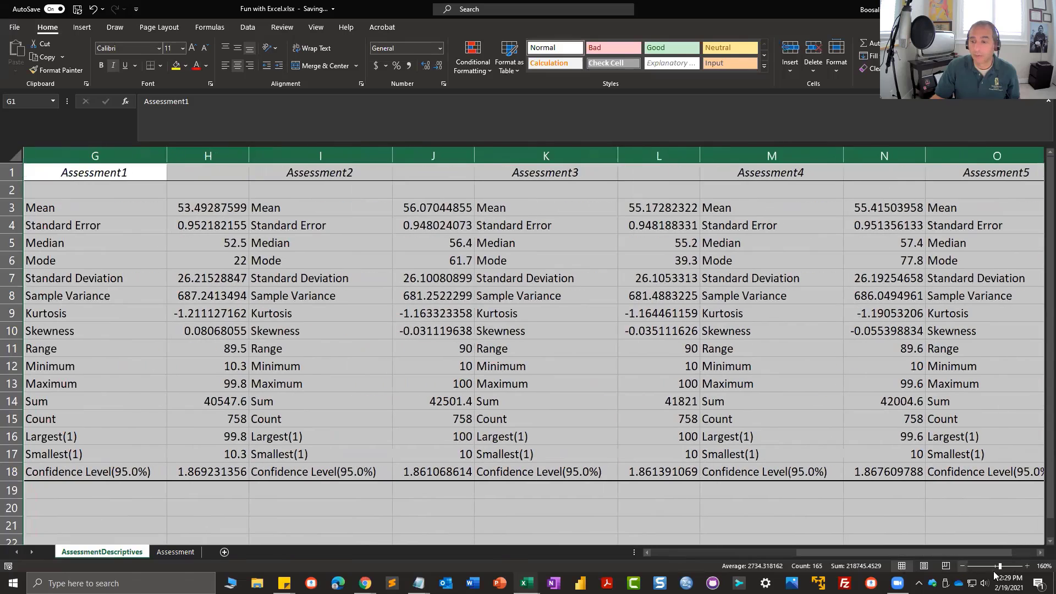
left_click(964, 566)
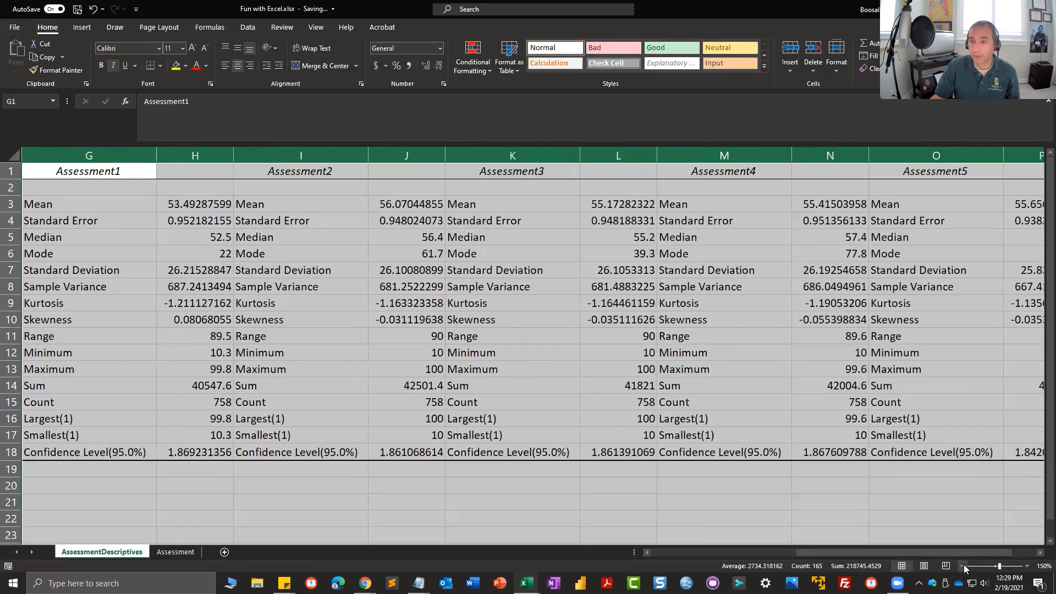
left_click(964, 567)
left_click(964, 566)
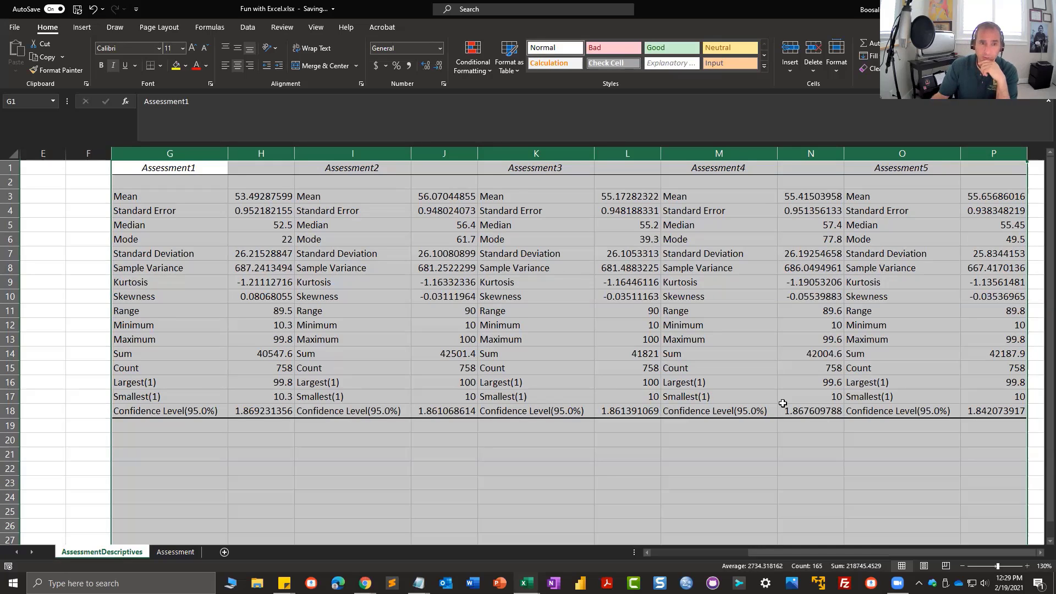
left_click(304, 211)
left_click_drag(187, 168, 966, 410)
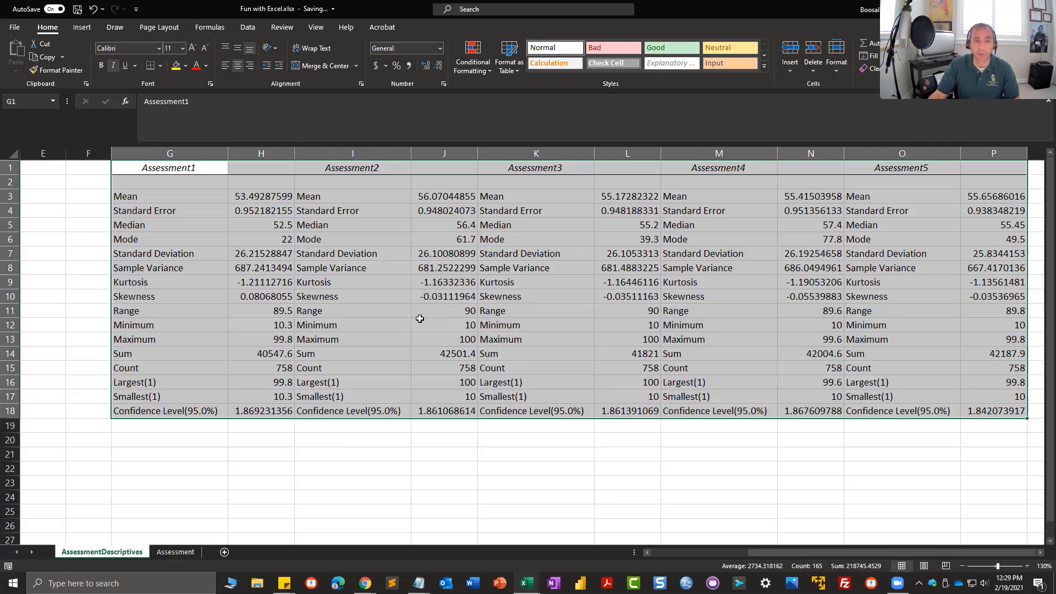
key("ctrl+c")
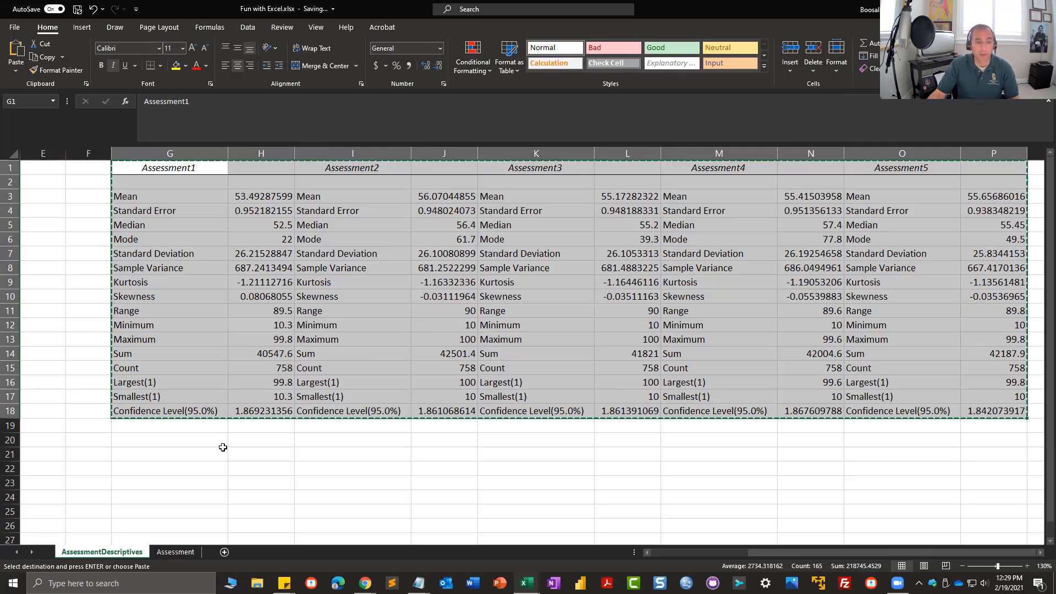
left_click(182, 461)
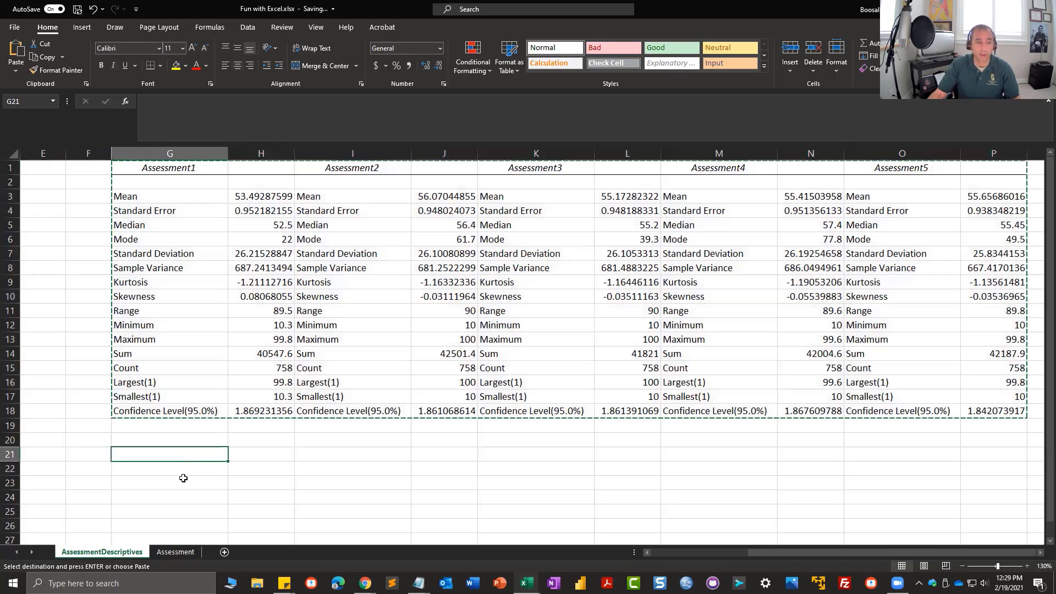
scroll(182, 473, "down", 1)
left_click(177, 469)
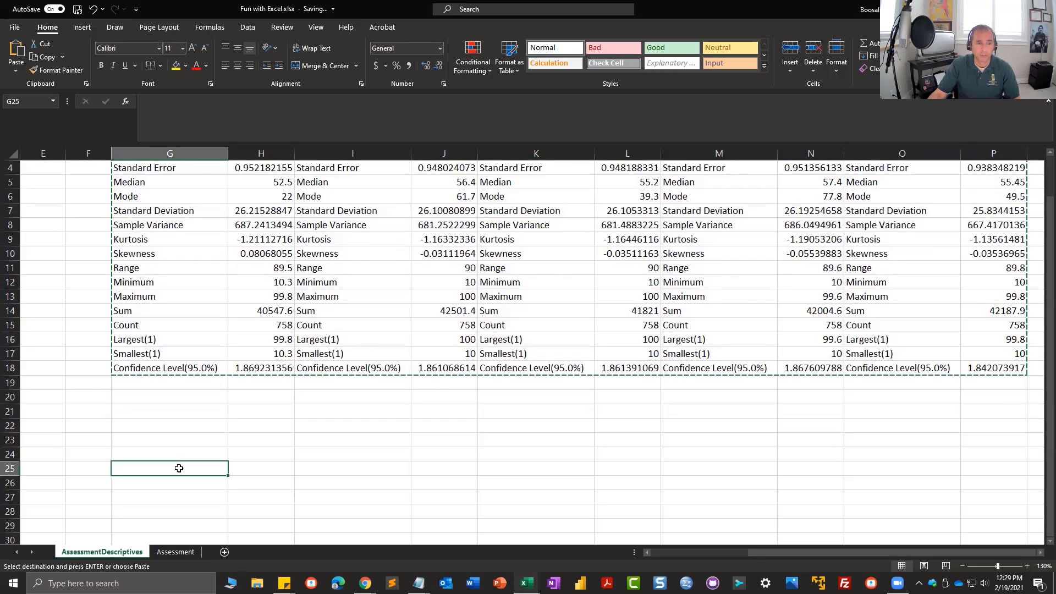
scroll(179, 469, "down", 4)
key("ctrl+v")
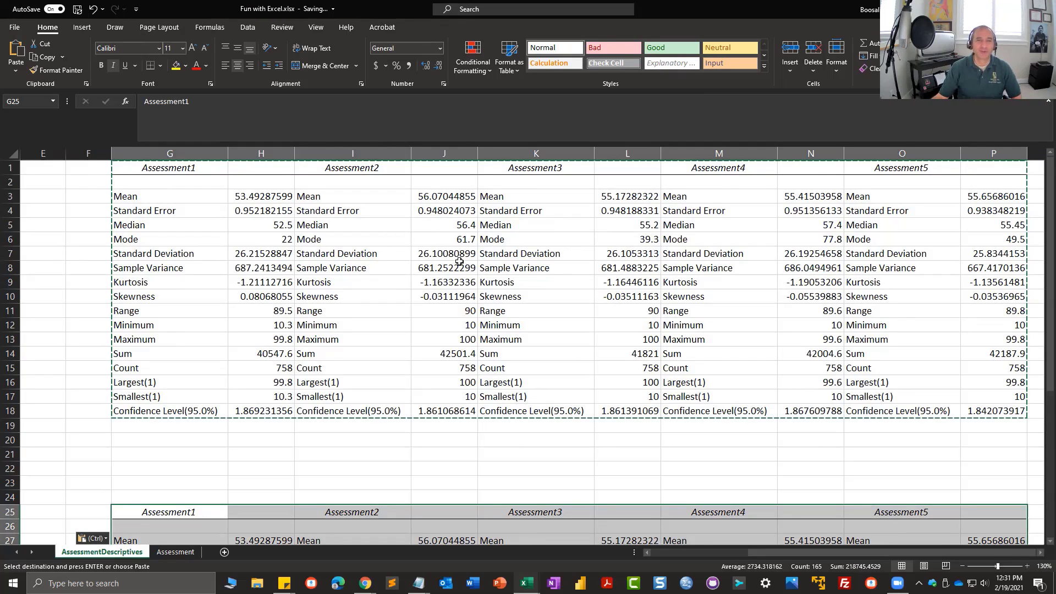
Delete the blank row 26 under the assessment headings of the duplicated table.
scroll(420, 292, "down", 7)
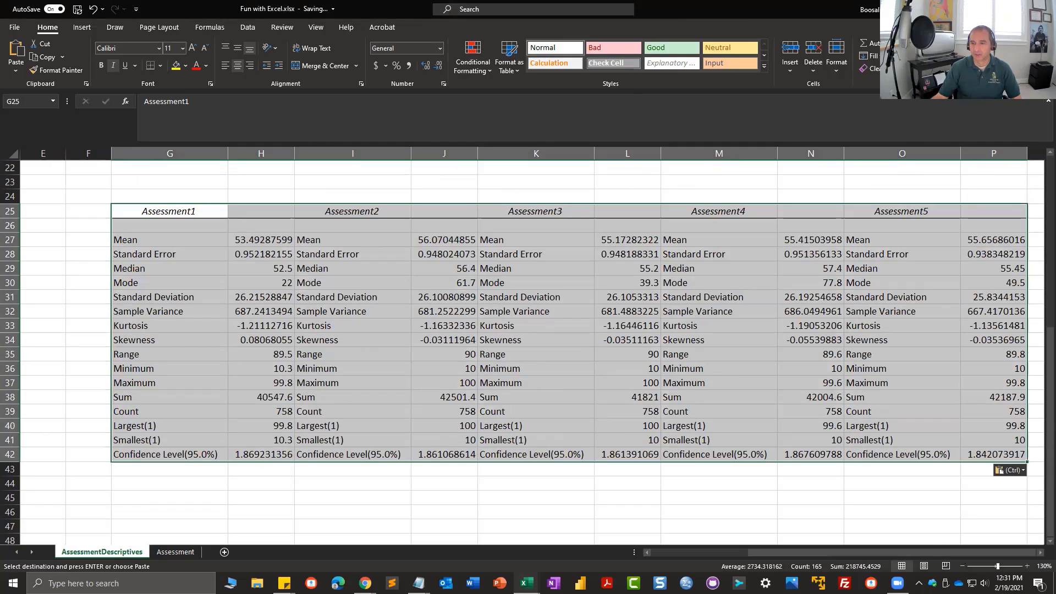
left_click(961, 568)
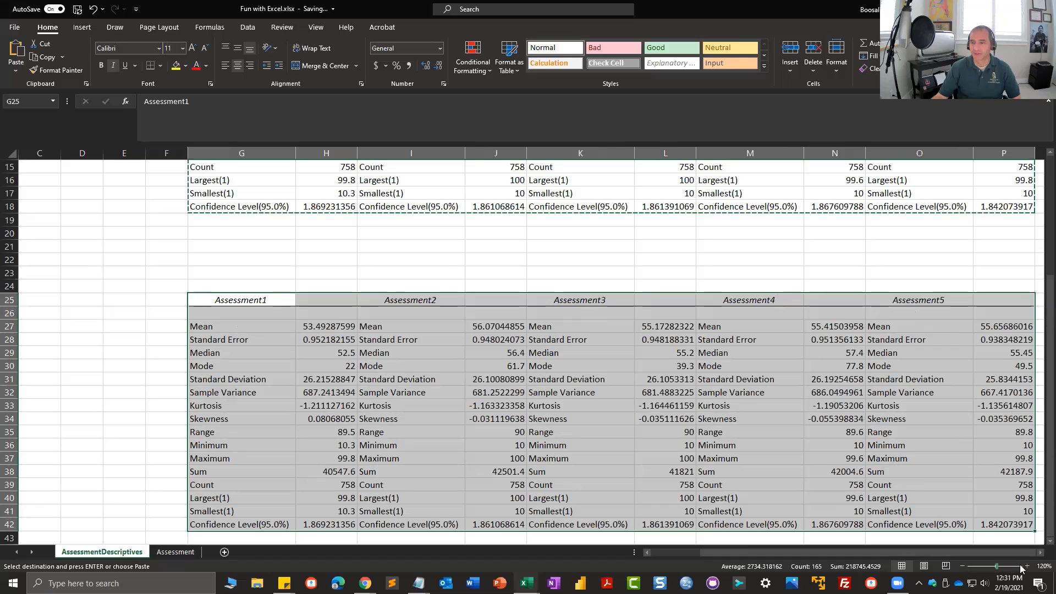
left_click(962, 566)
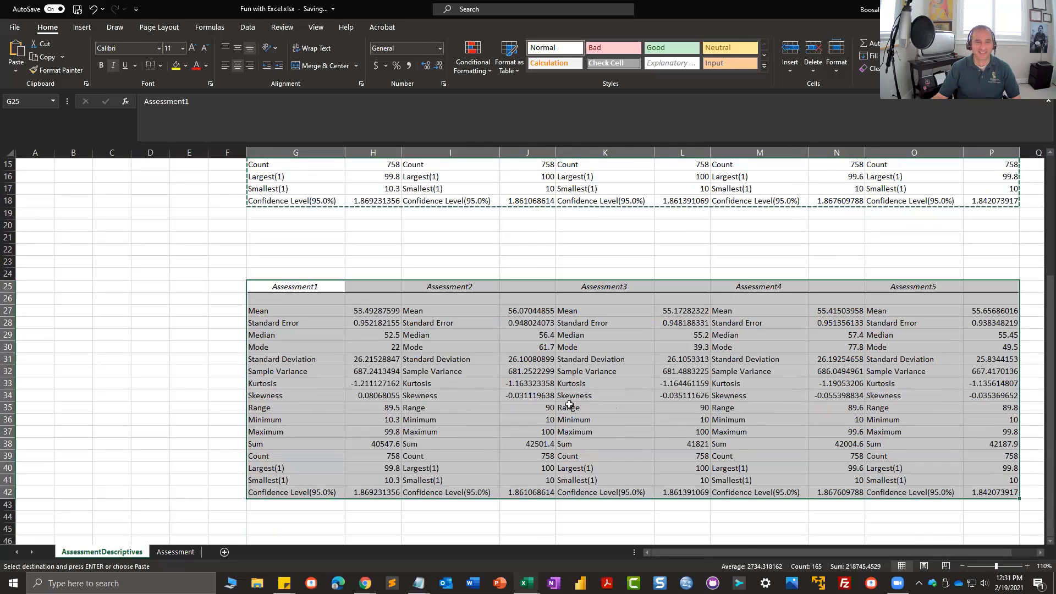
left_click(8, 298)
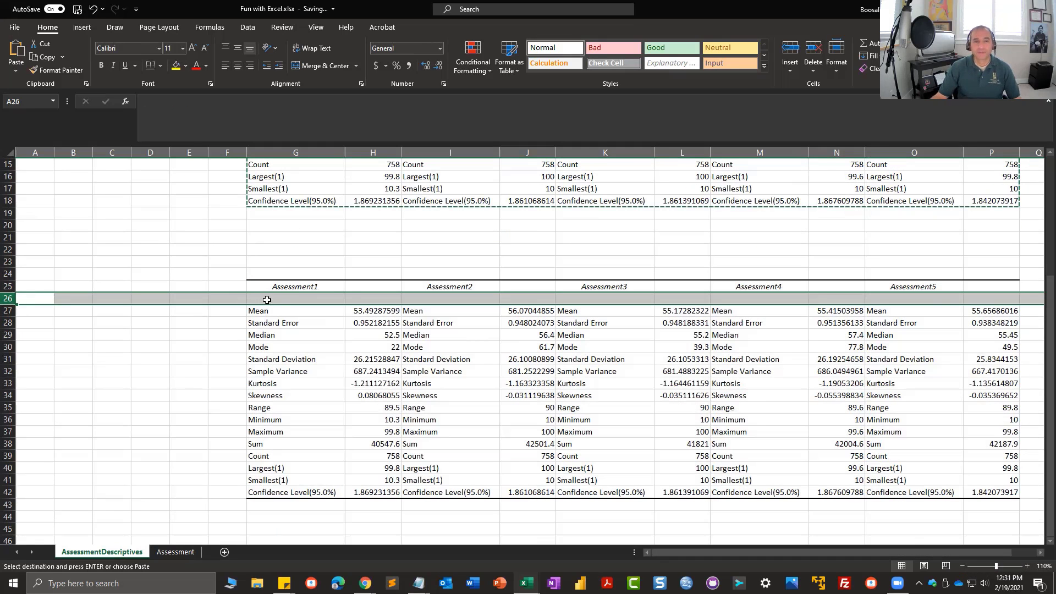
right_click(10, 300)
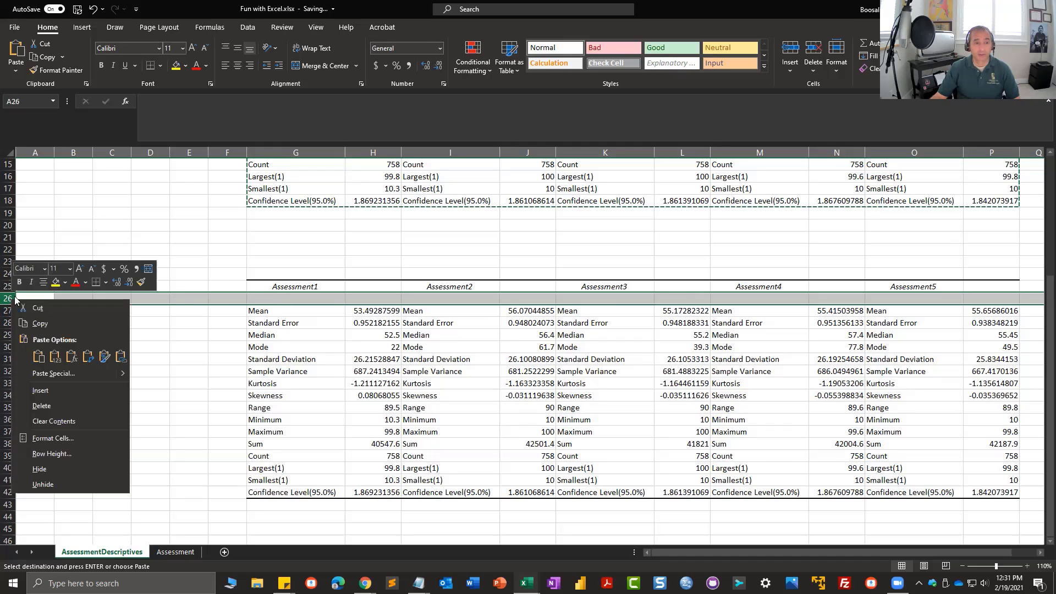
left_click(50, 410)
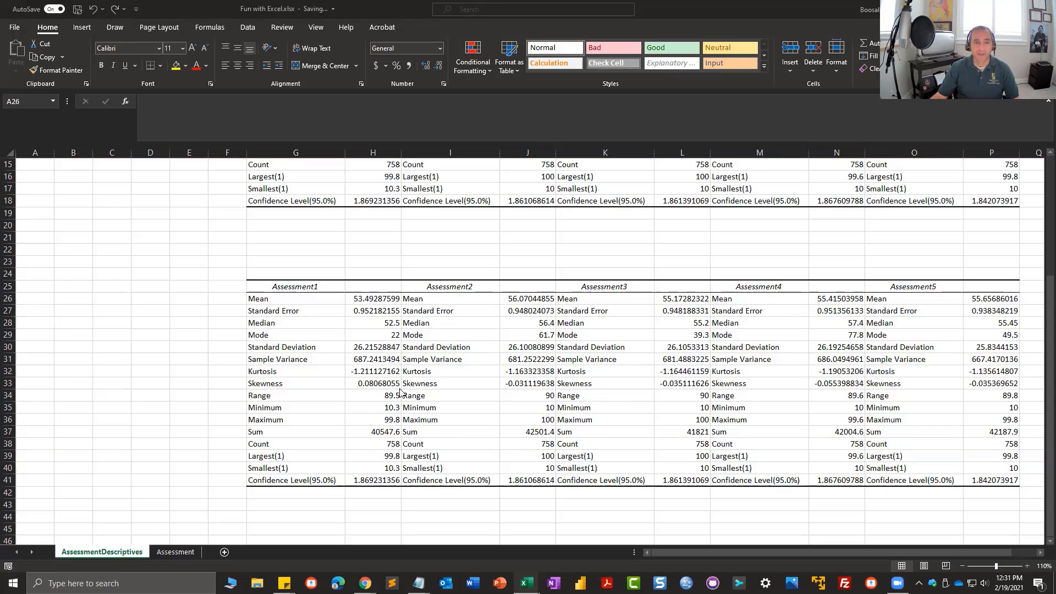
Copy the duplicated table G25:P41 and open the paste options for cell G50.
left_click_drag(707, 553, 804, 541)
left_click(1039, 553)
left_click(1039, 552)
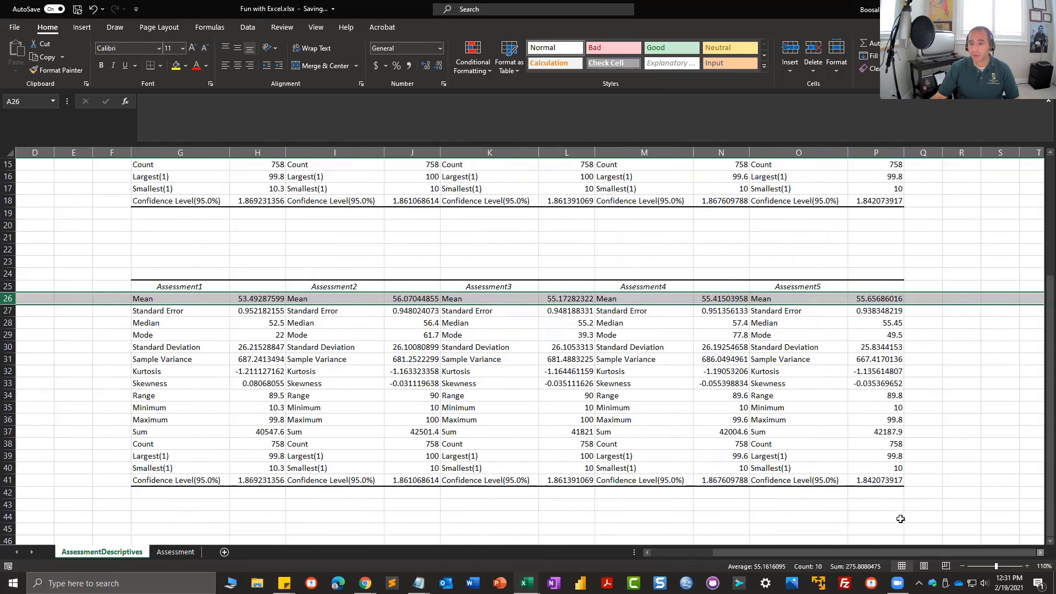
left_click(183, 297)
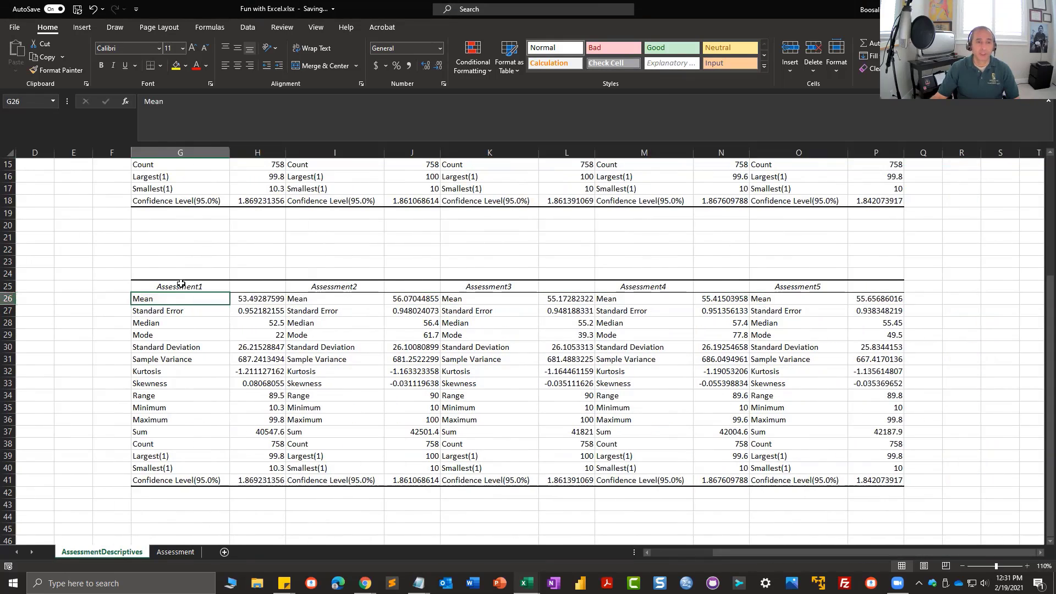
left_click_drag(182, 285, 875, 481)
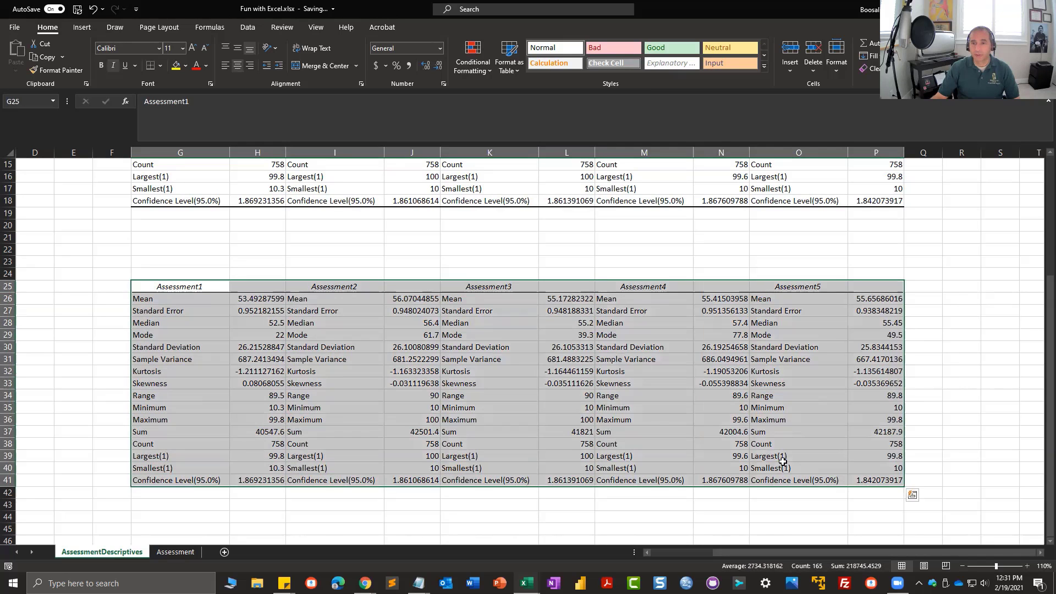
right_click(182, 296)
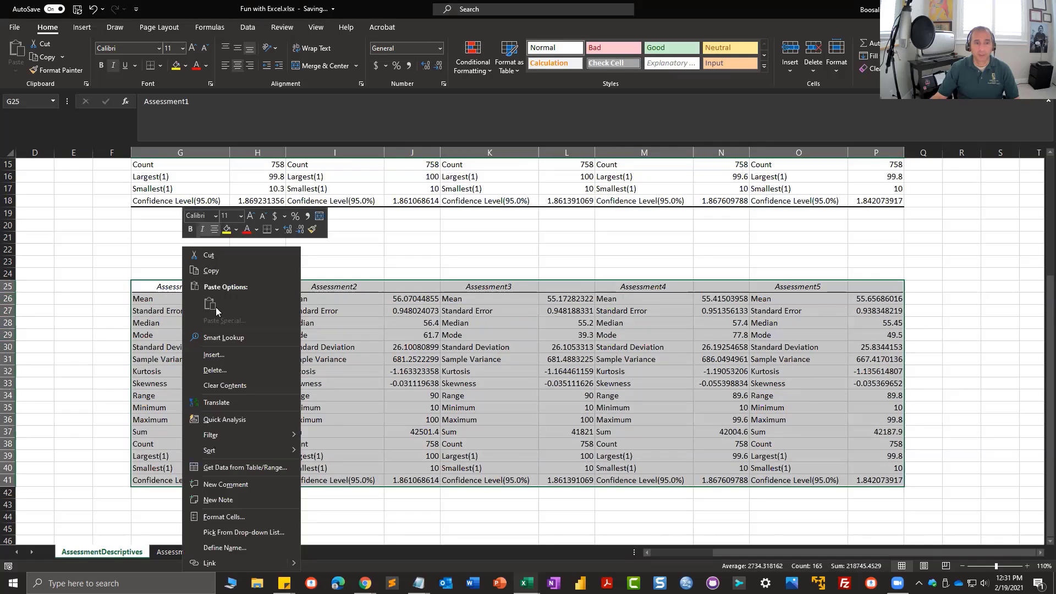
left_click(212, 274)
scroll(212, 273, "down", 7)
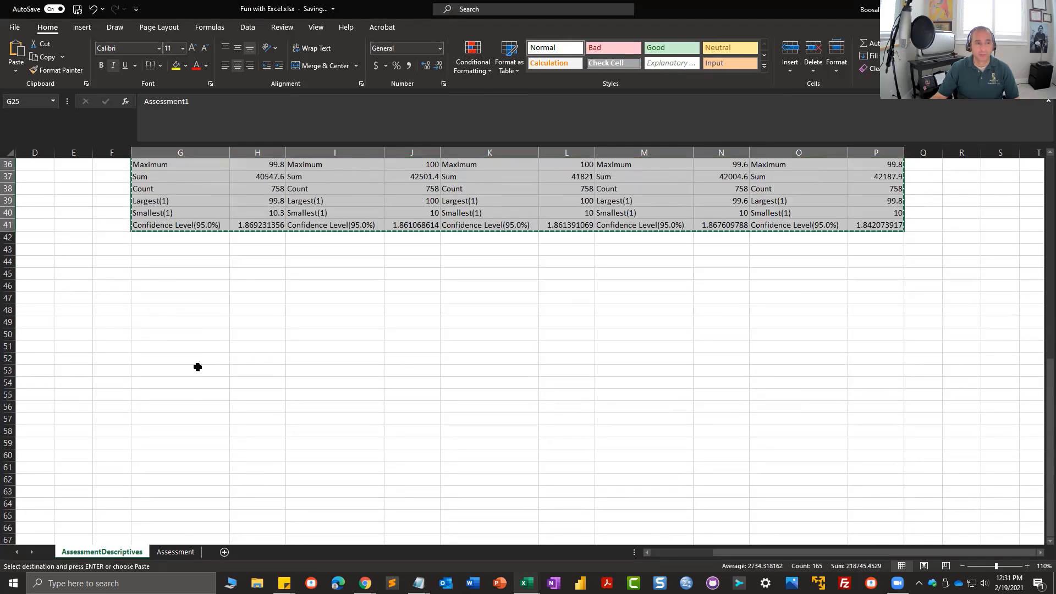
left_click(179, 332)
scroll(179, 333, "down", 2)
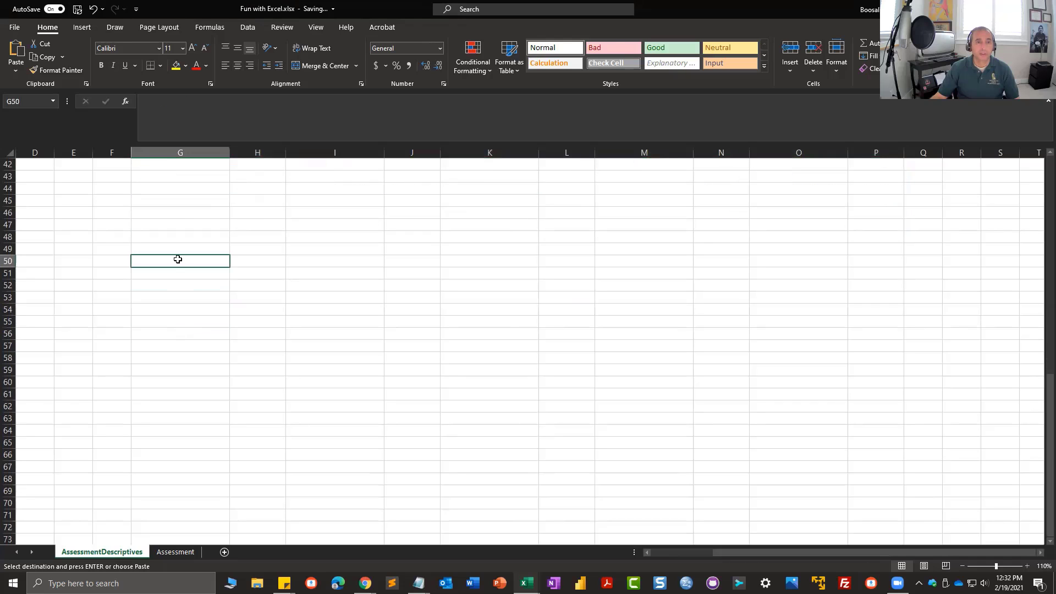
right_click(179, 264)
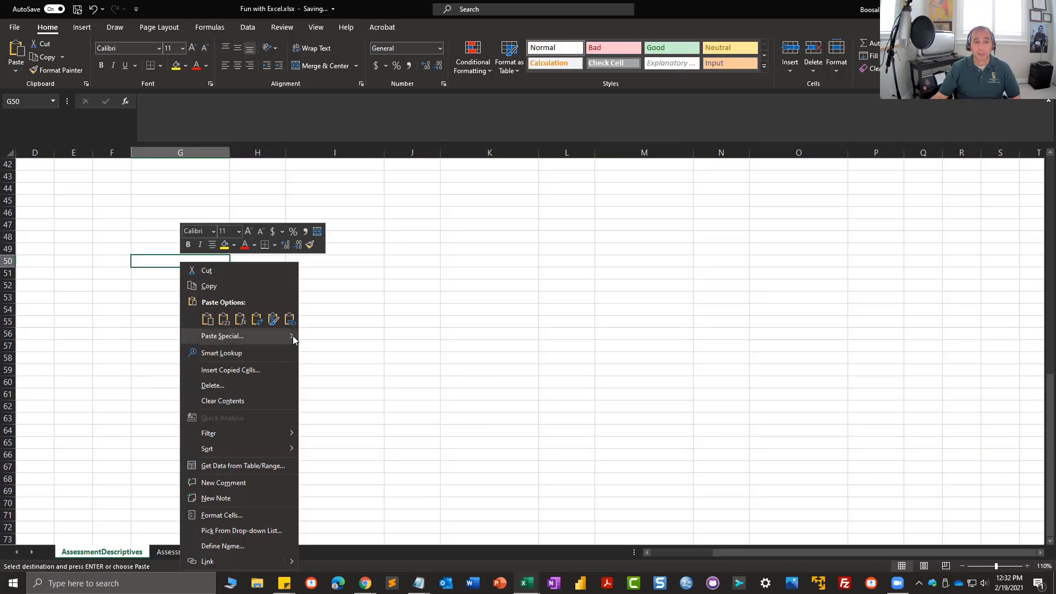
Paste the copied descriptive statistics at G50 using the Transpose paste option.
mouse_move(292, 336)
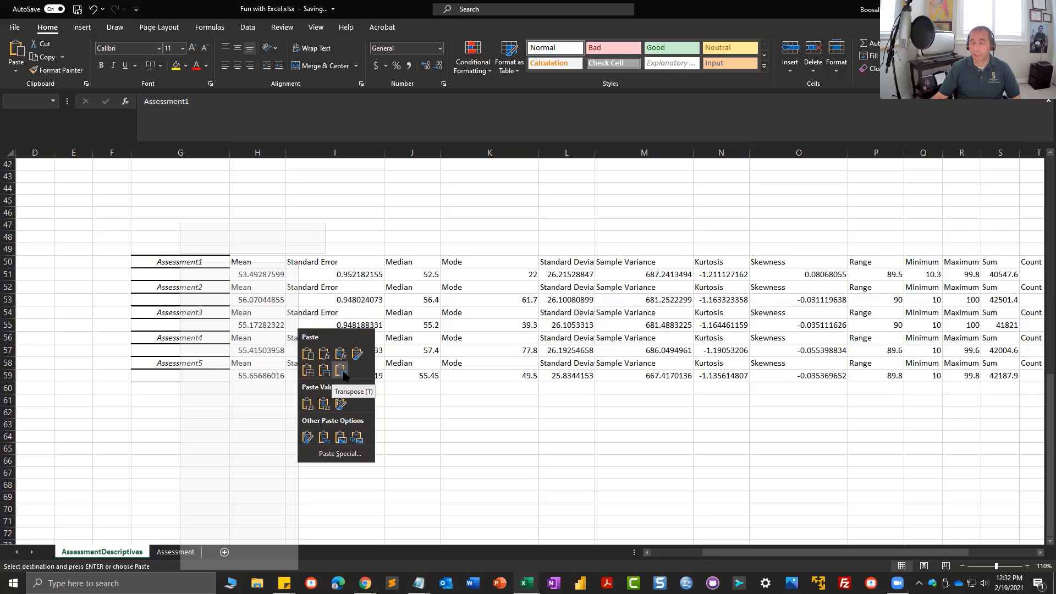
left_click(343, 374)
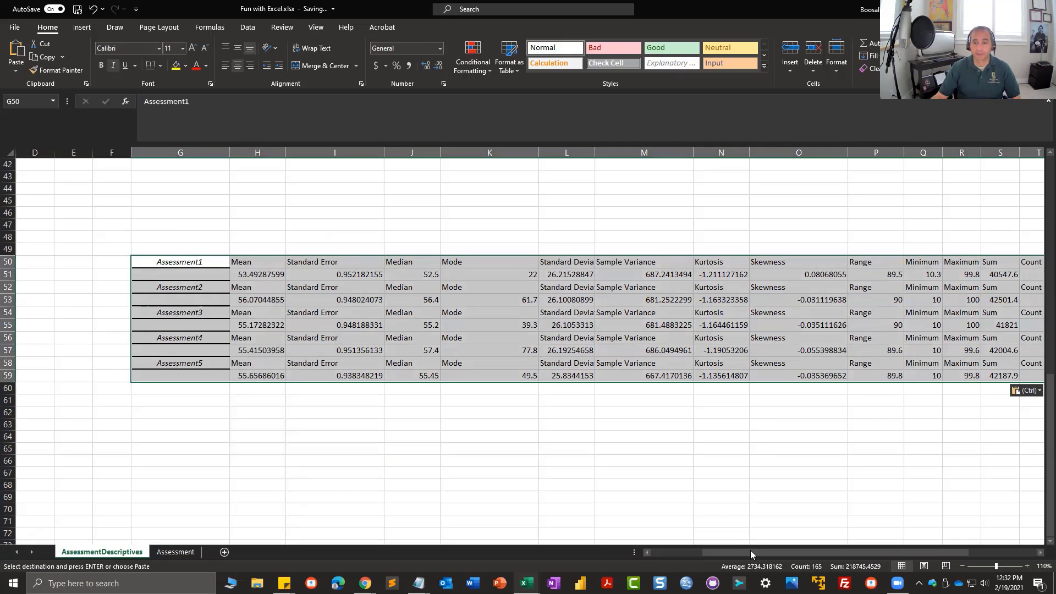
left_click_drag(750, 553, 717, 510)
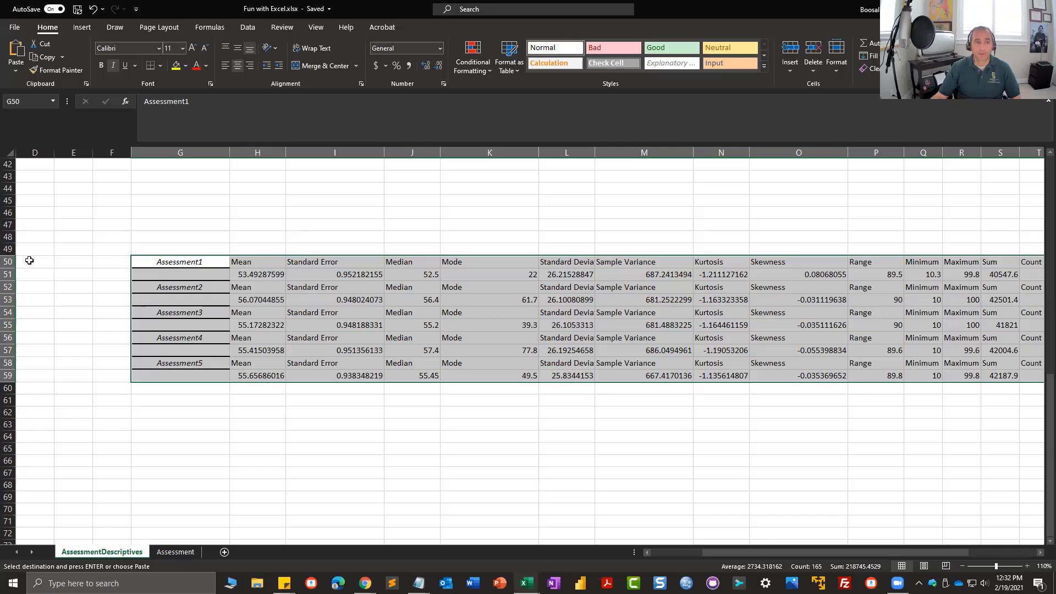
Examine the transposed table in rows 50 to 59, comparing its repeated label rows with the value rows.
left_click(8, 261)
left_click(9, 286)
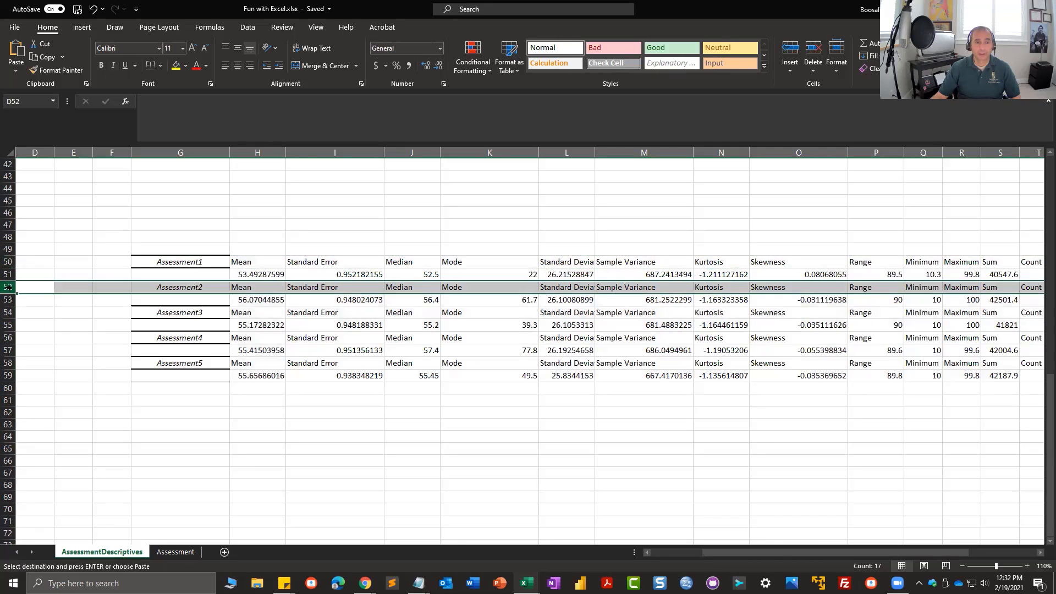
left_click(8, 312)
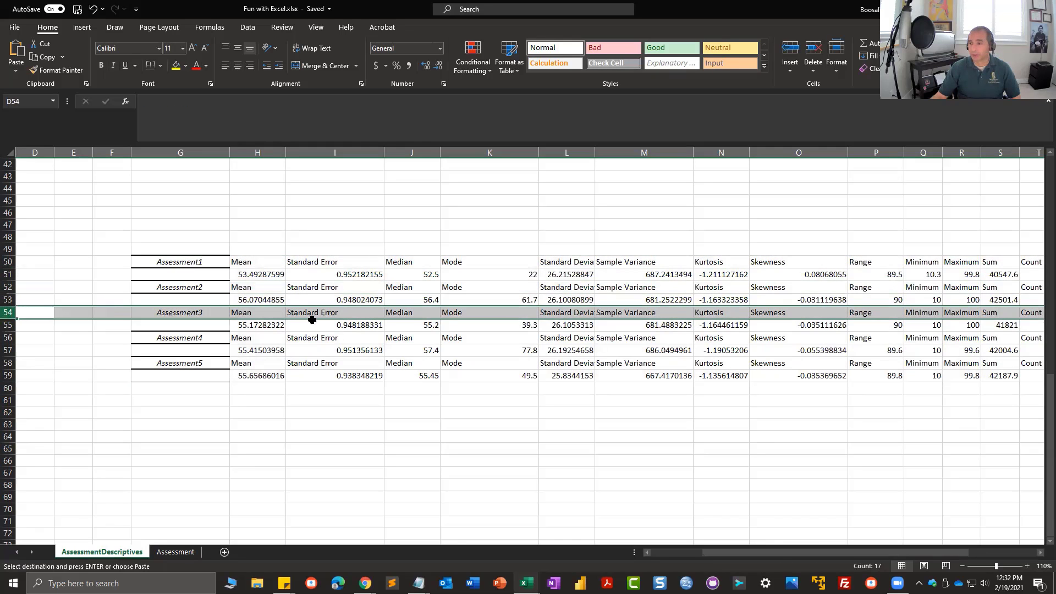
scroll(312, 319, "down", 1)
scroll(312, 319, "up", 2)
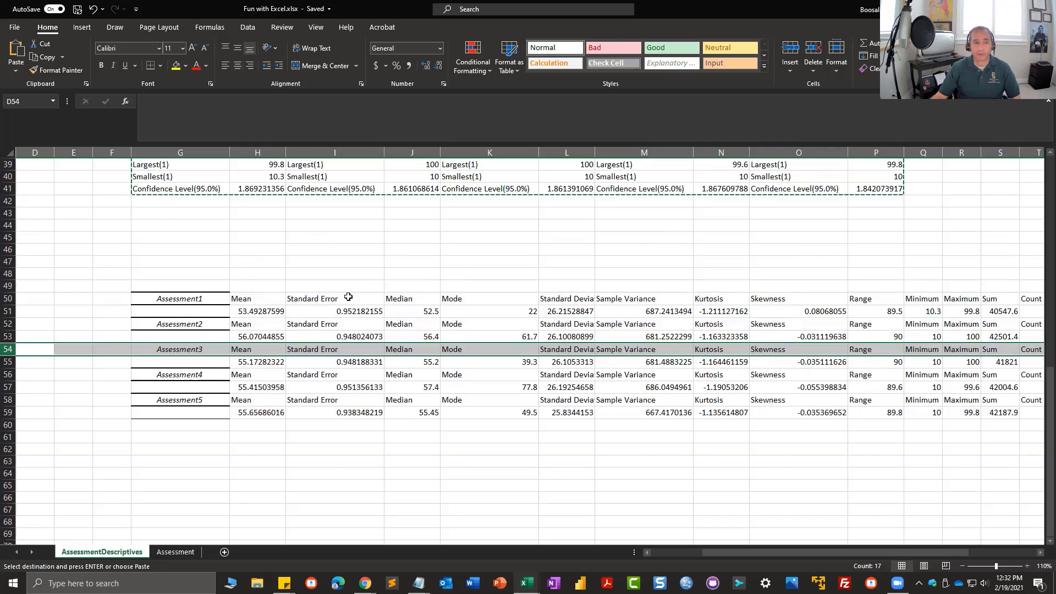
scroll(273, 311, "up", 2)
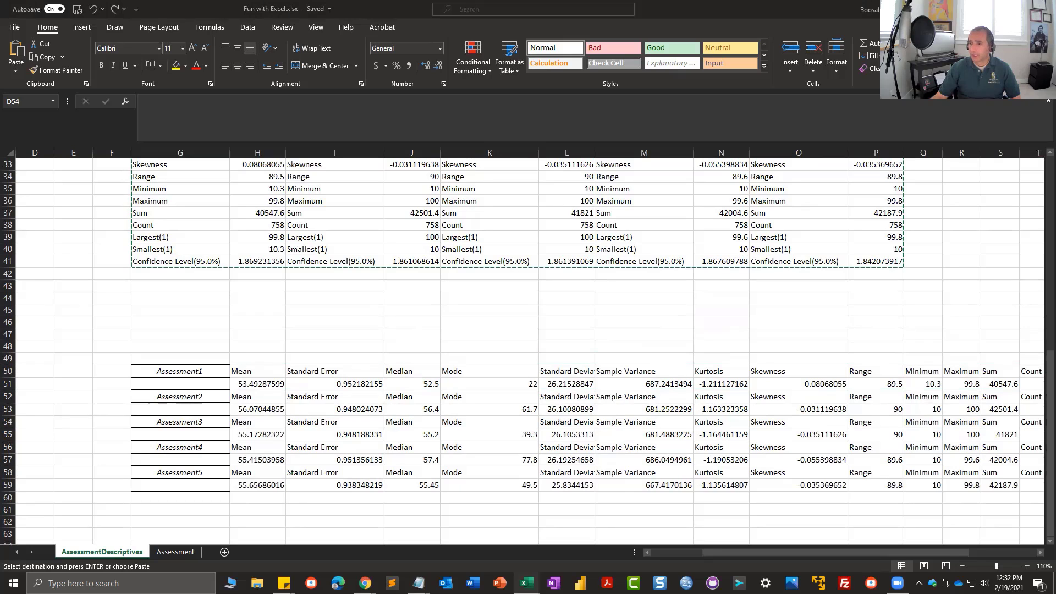
left_click(286, 368)
scroll(265, 382, "down", 1)
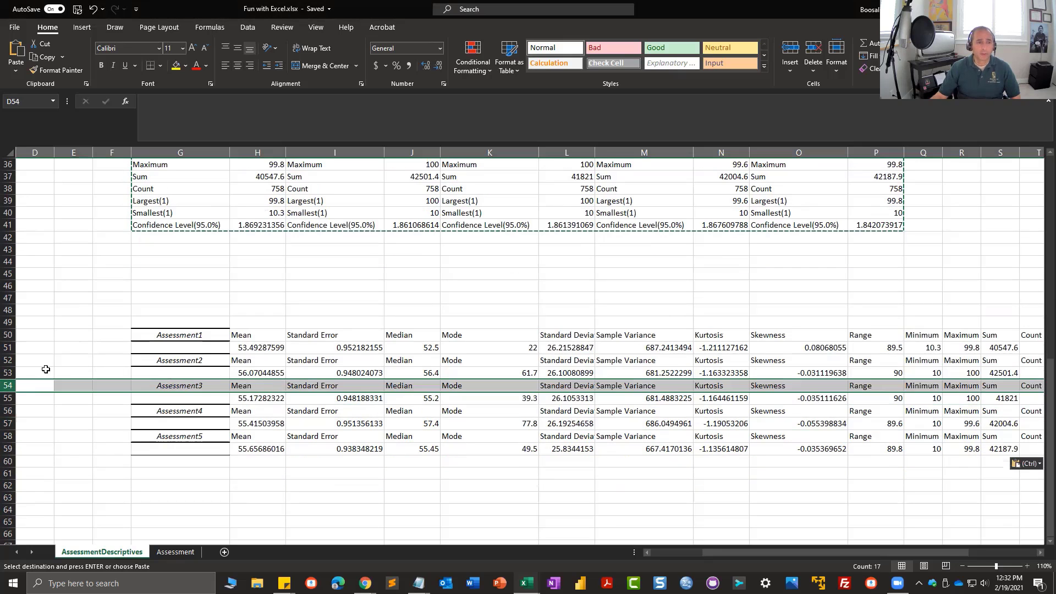
left_click(8, 361)
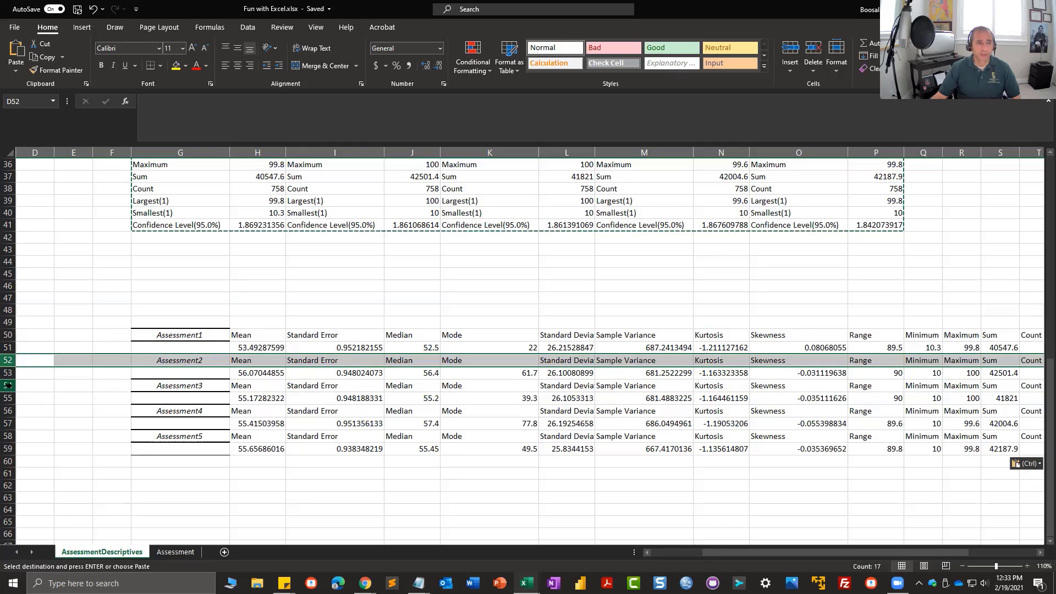
left_click(9, 386)
left_click(9, 398)
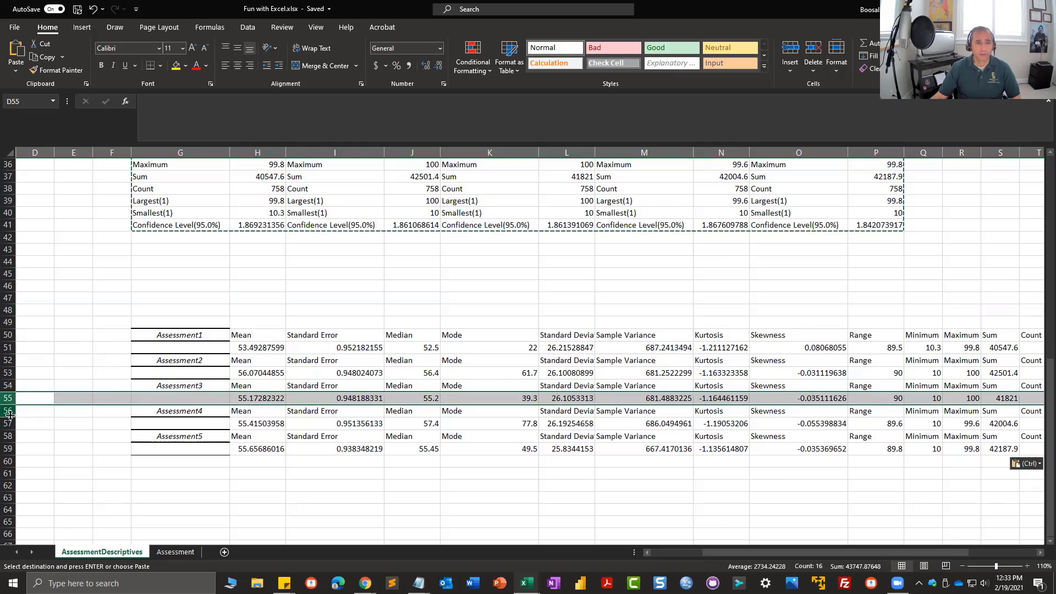
left_click(8, 423)
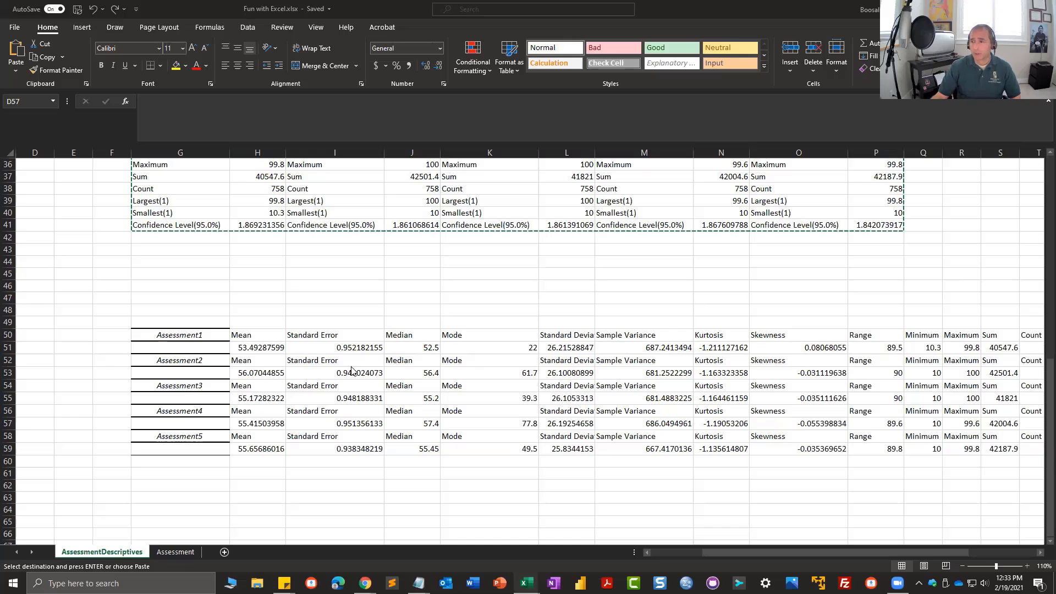
left_click(250, 344)
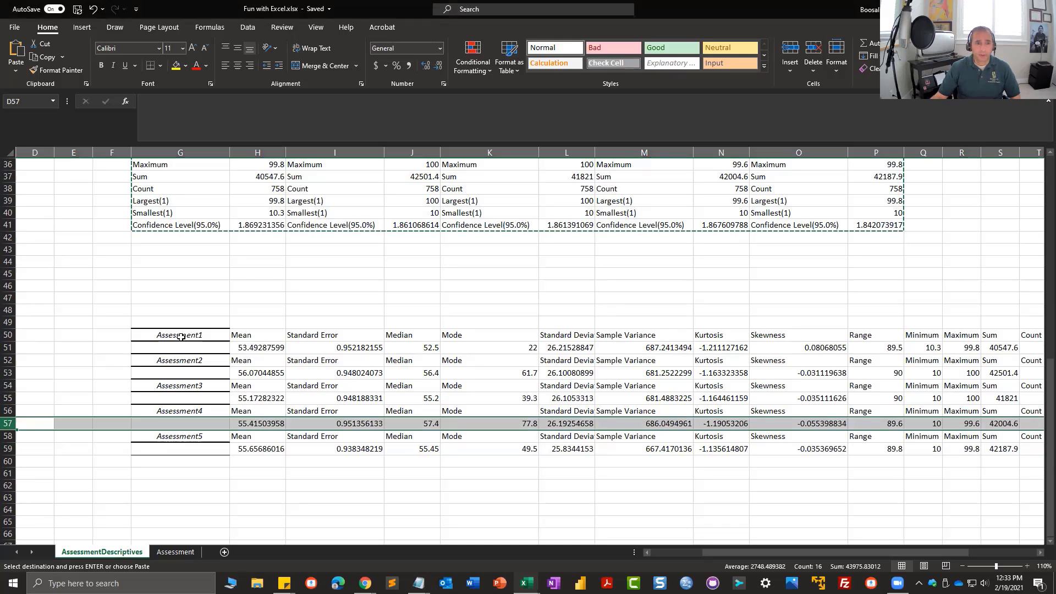
Copy the label row from Assessment1 through Confidence Level(95.0%) in row 50 into row 49, starting at G49.
left_click_drag(179, 336, 1013, 333)
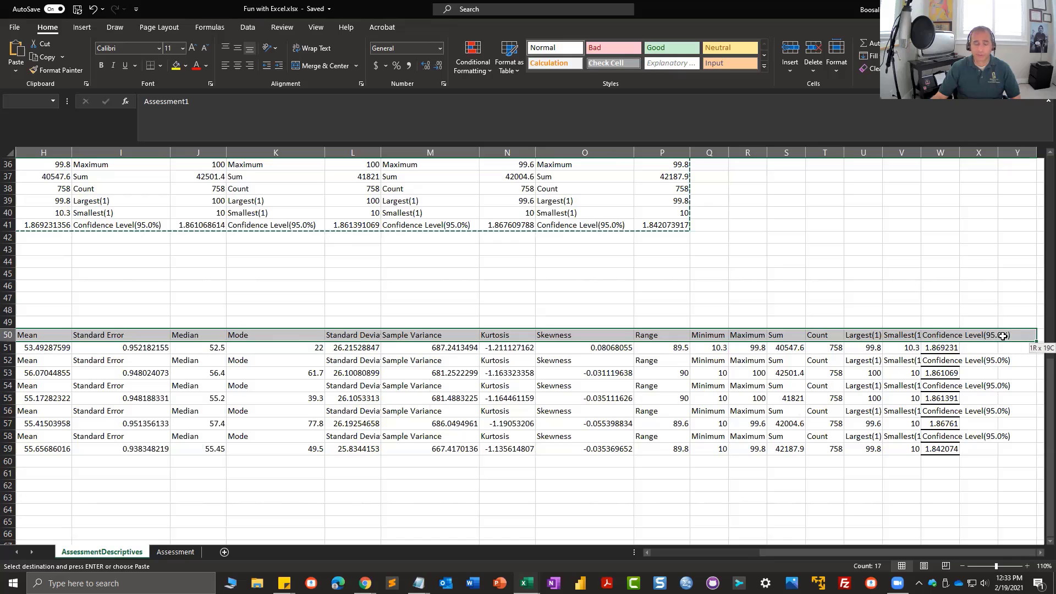
key("ctrl+c")
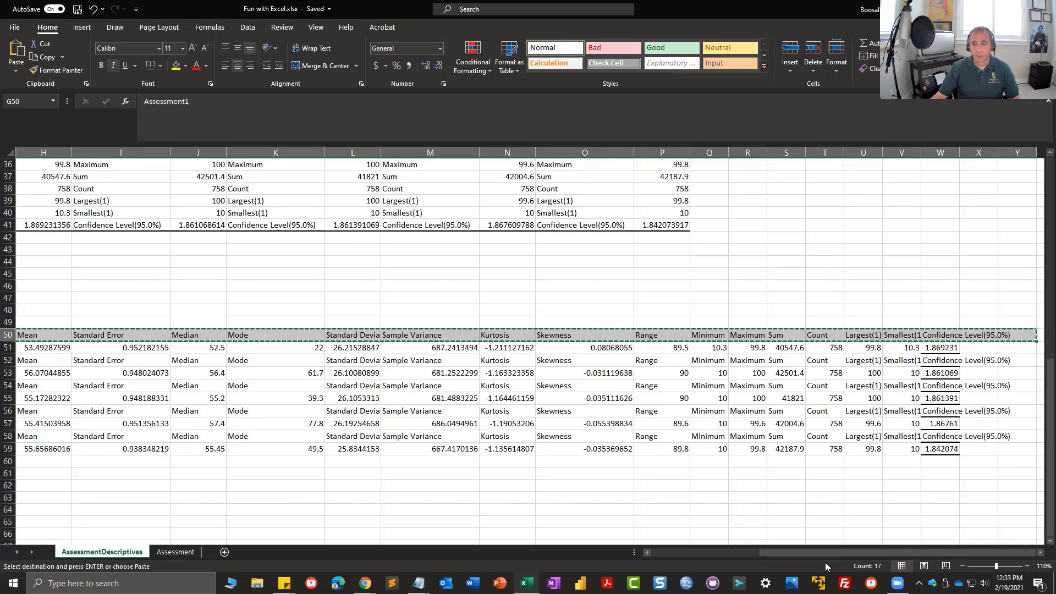
left_click_drag(794, 552, 595, 557)
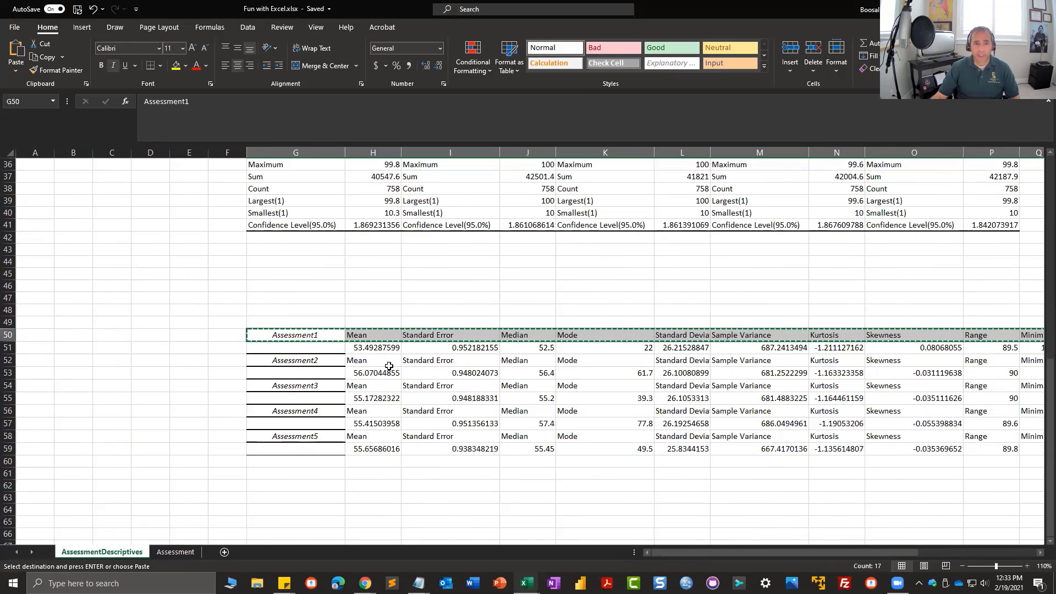
left_click(295, 321)
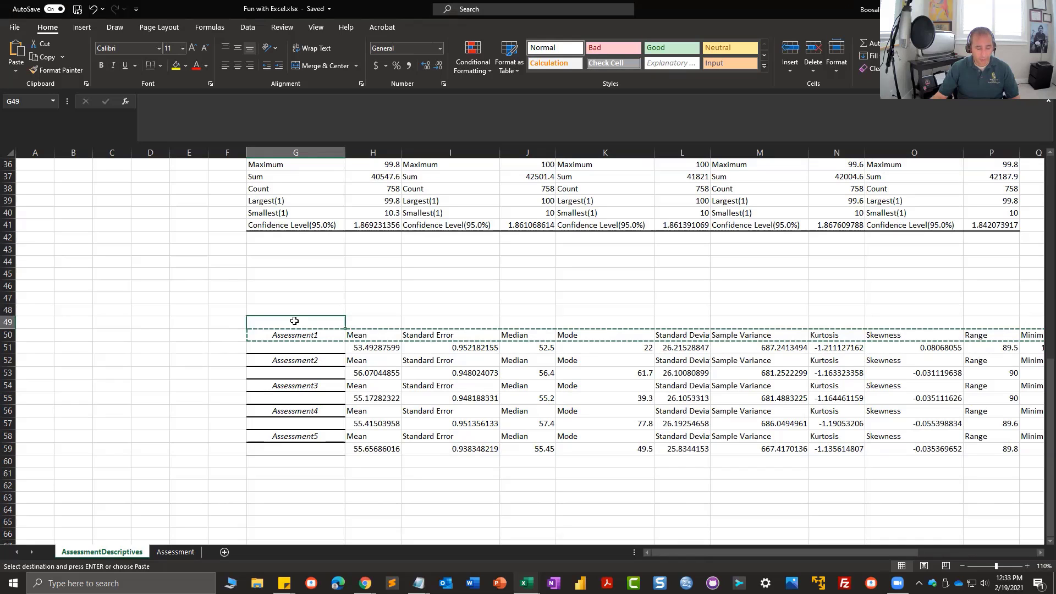
key("ctrl+v")
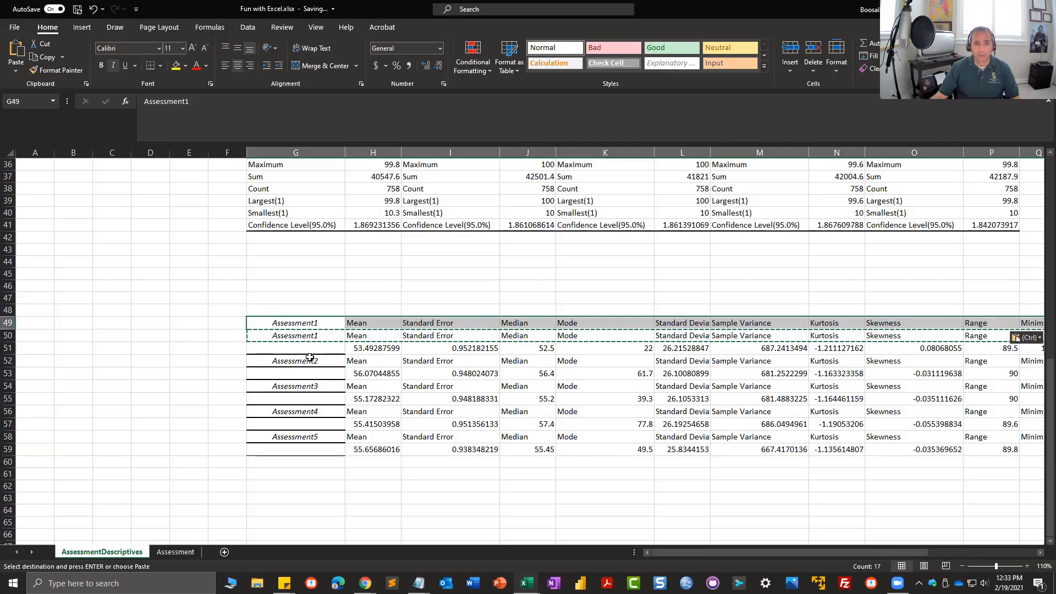
Change the first header cell, G49, to read Assessment.
double_click(328, 325)
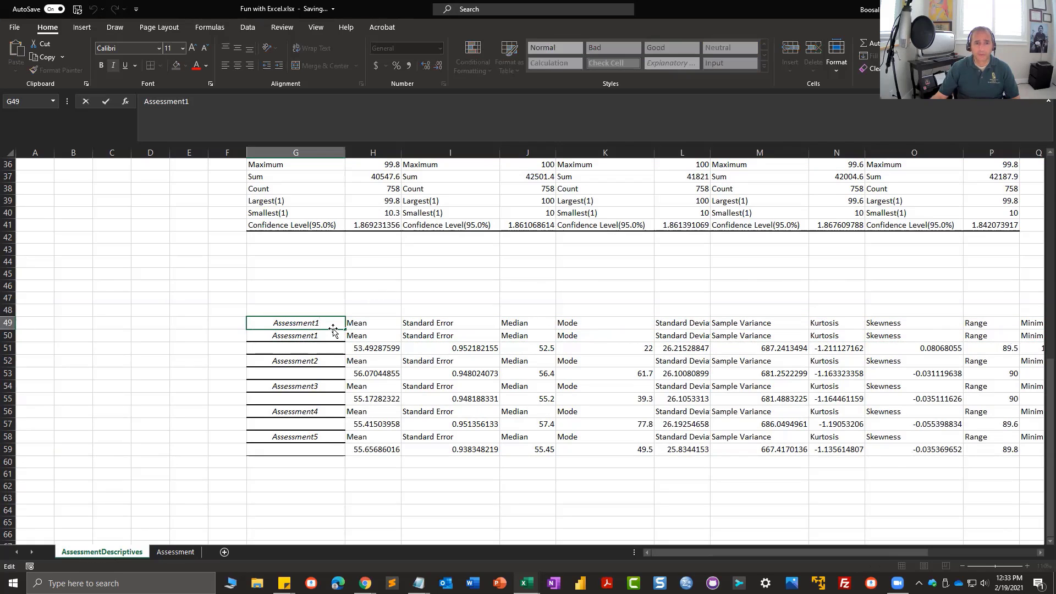
key("BackSpace")
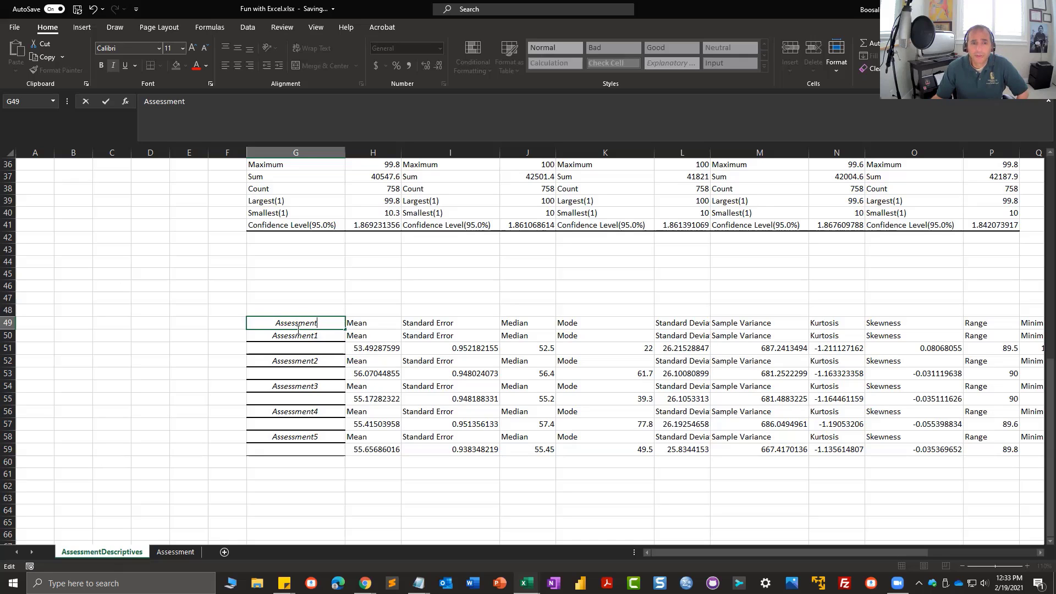
left_click_drag(301, 324, 369, 318)
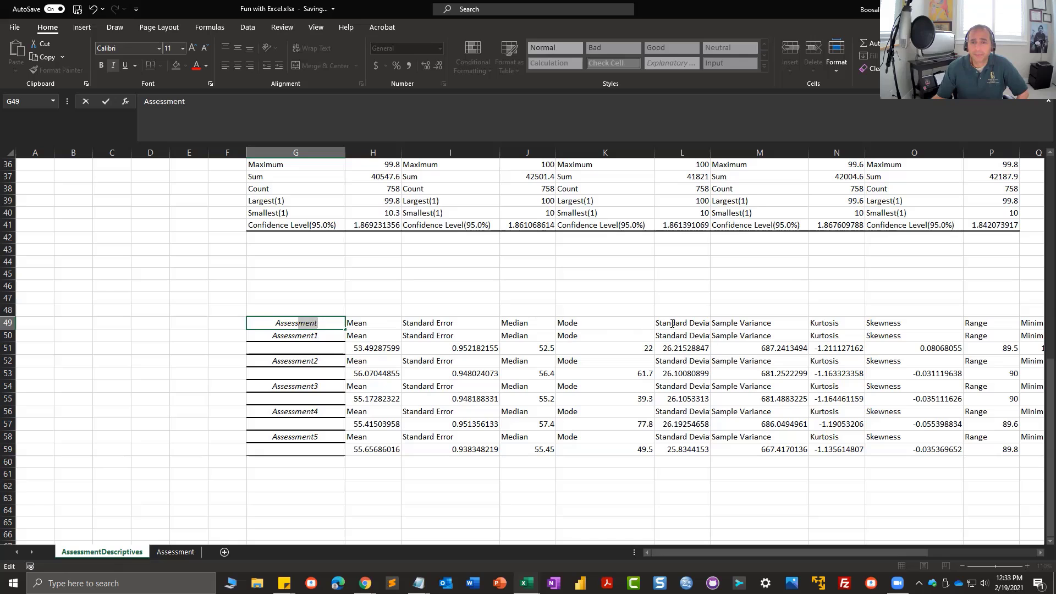
left_click(380, 278)
Make the header row 49 bold from Assessment through Confidence Level(95.0%).
left_click_drag(288, 323, 971, 323)
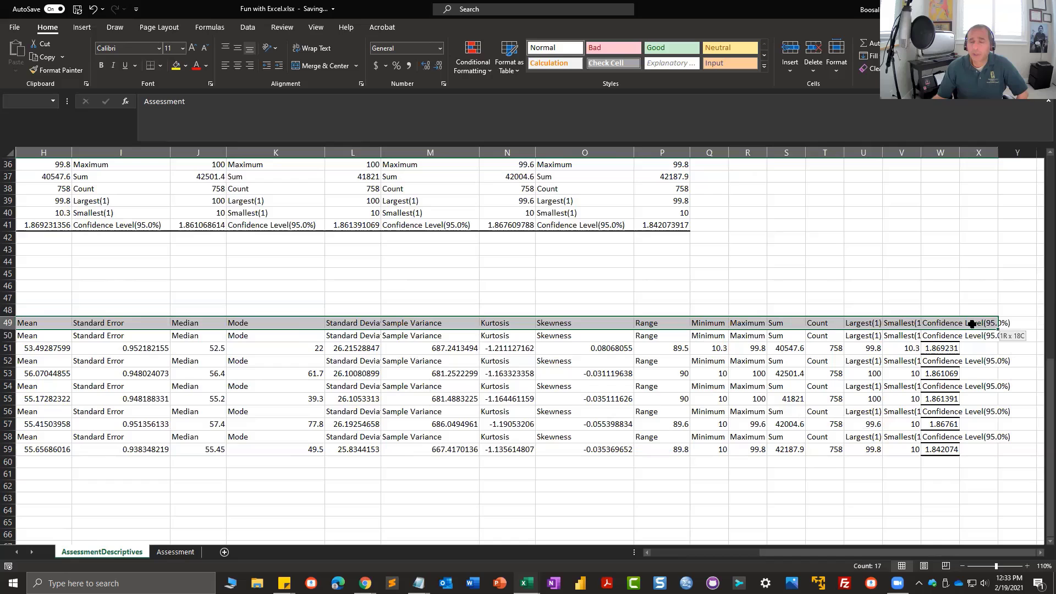
left_click(102, 66)
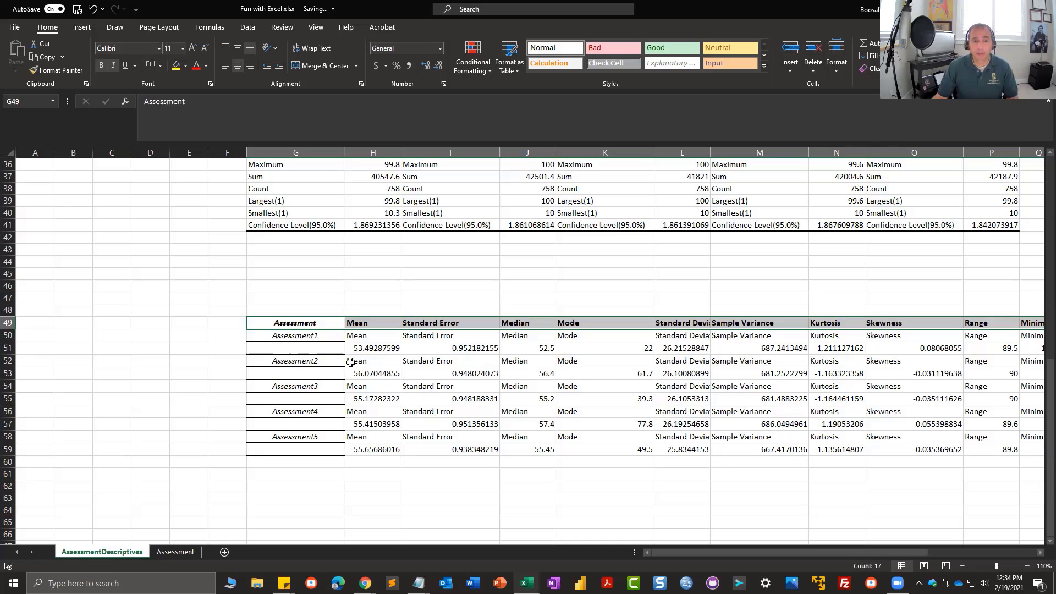
left_click(372, 363)
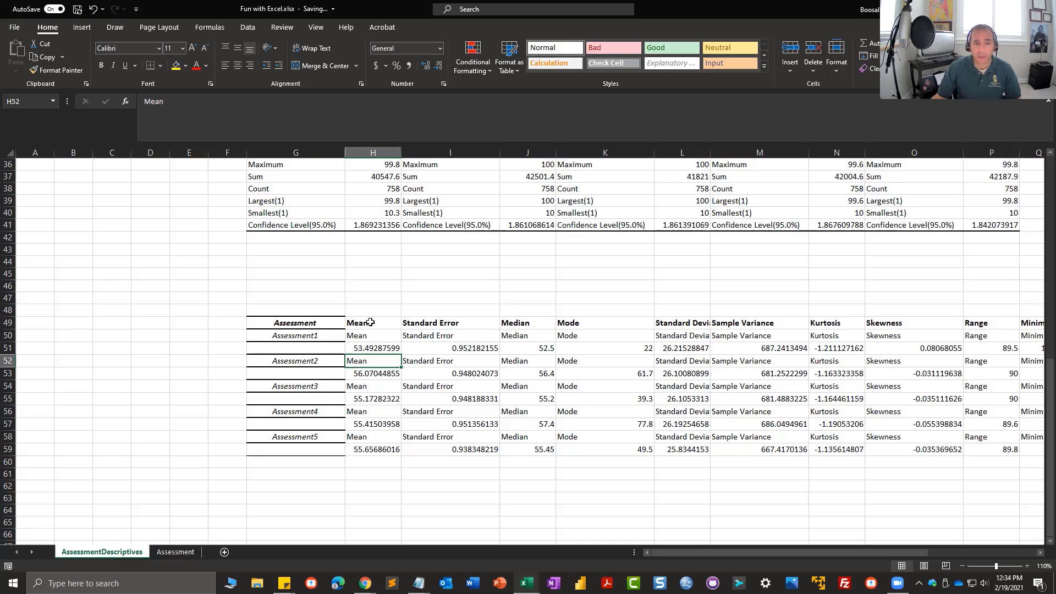
Add filters to the statistics table in rows 49 to 59, from the Mean column through the Confidence Level(95.0%) column.
left_click_drag(371, 322, 375, 453)
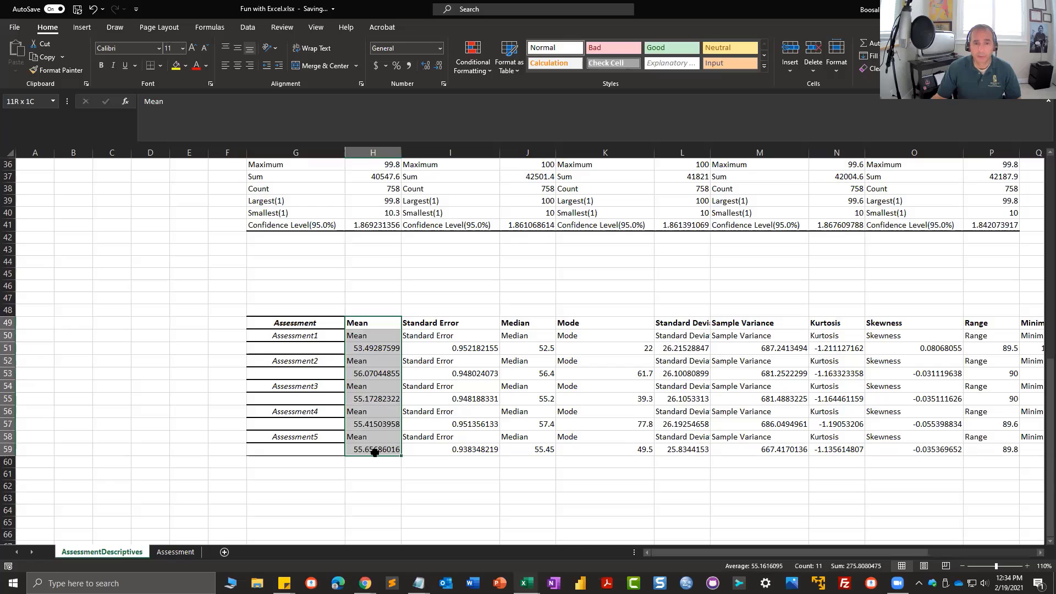
left_click_drag(375, 452, 375, 452)
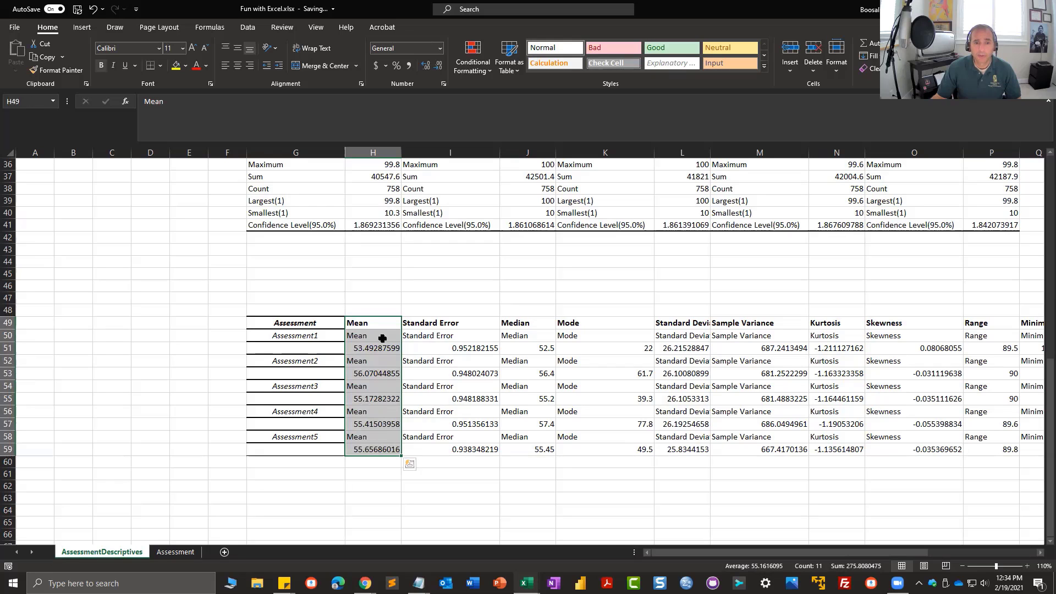
left_click(376, 324)
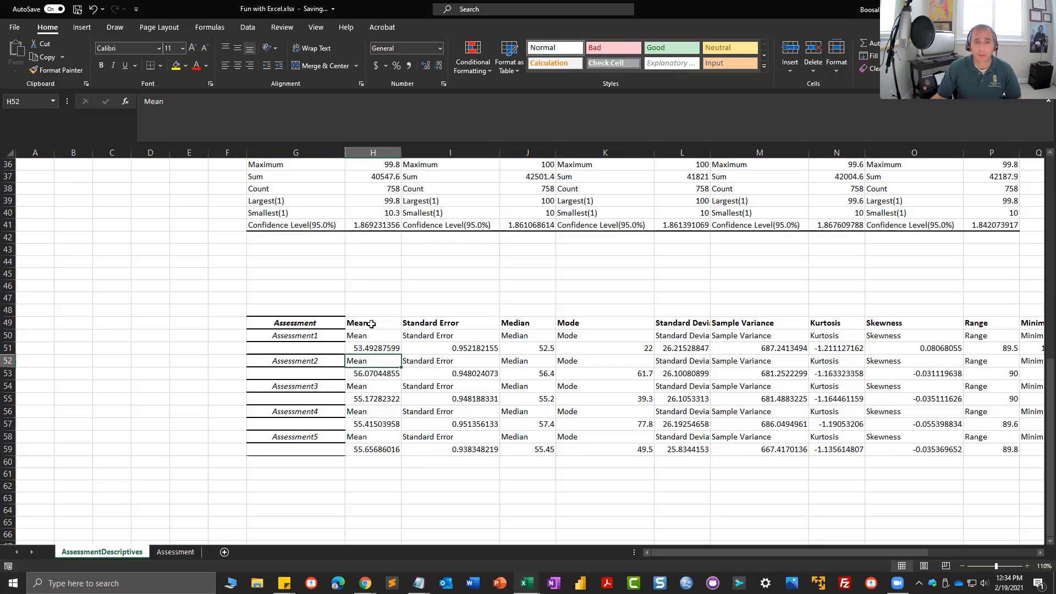
left_click_drag(376, 324, 982, 452)
left_click_drag(919, 553, 809, 552)
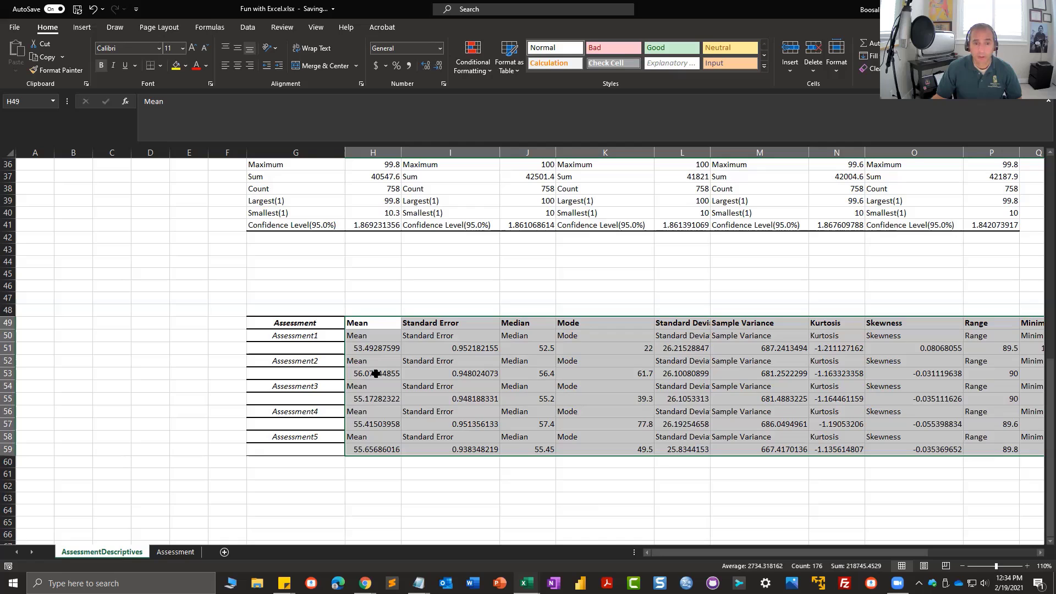
left_click(83, 28)
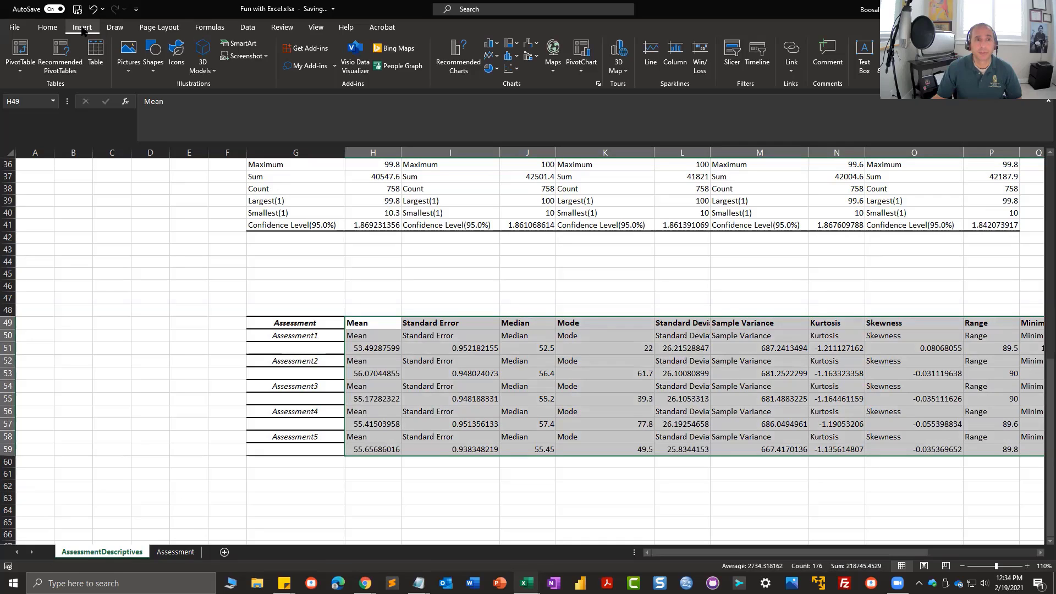
left_click(248, 28)
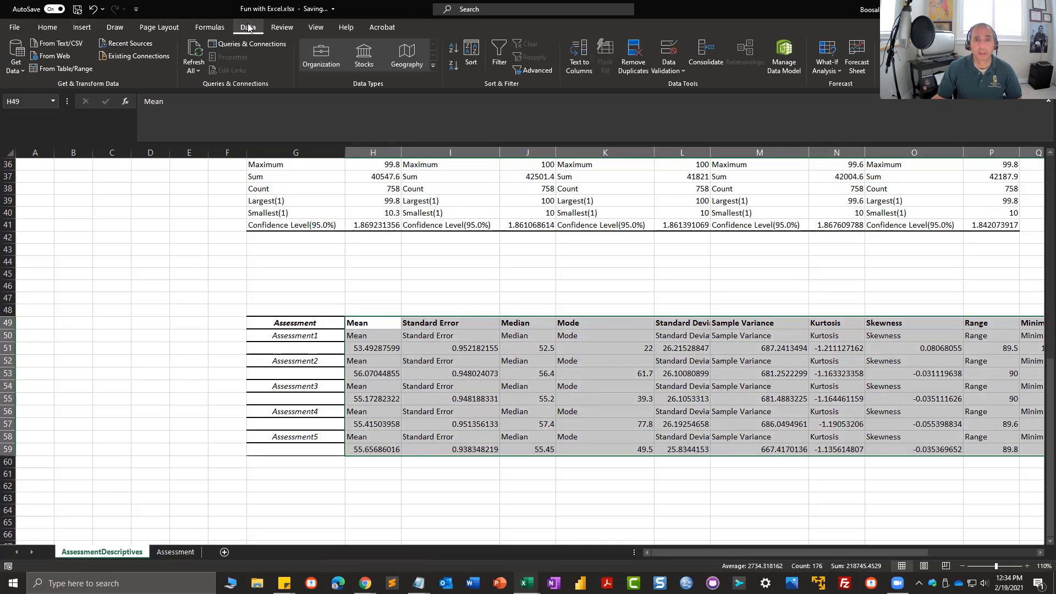
left_click(499, 55)
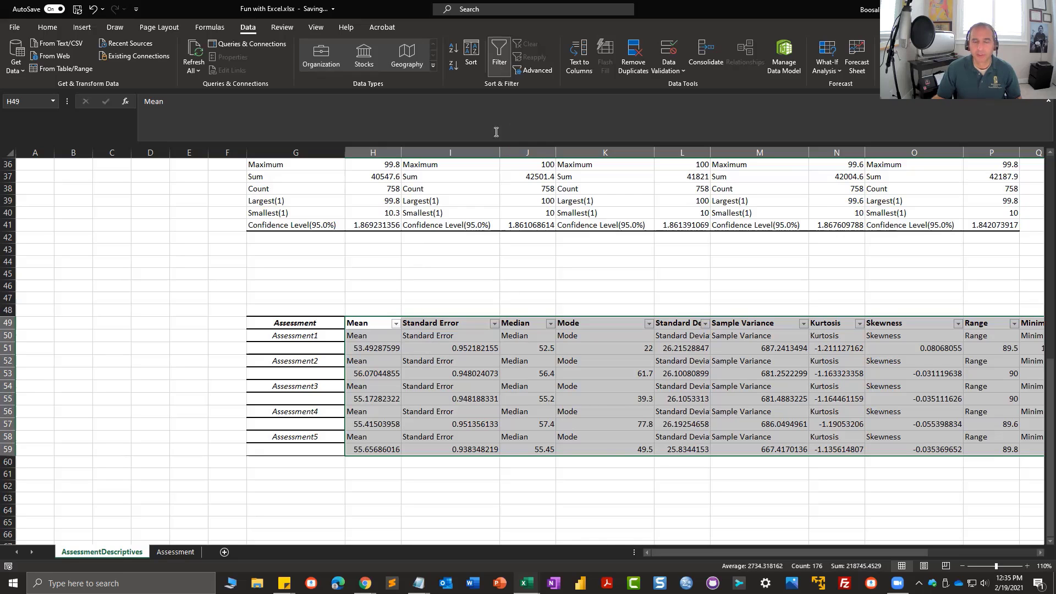
Filter the Mean column to show only the rows containing the text Mean.
left_click(398, 373)
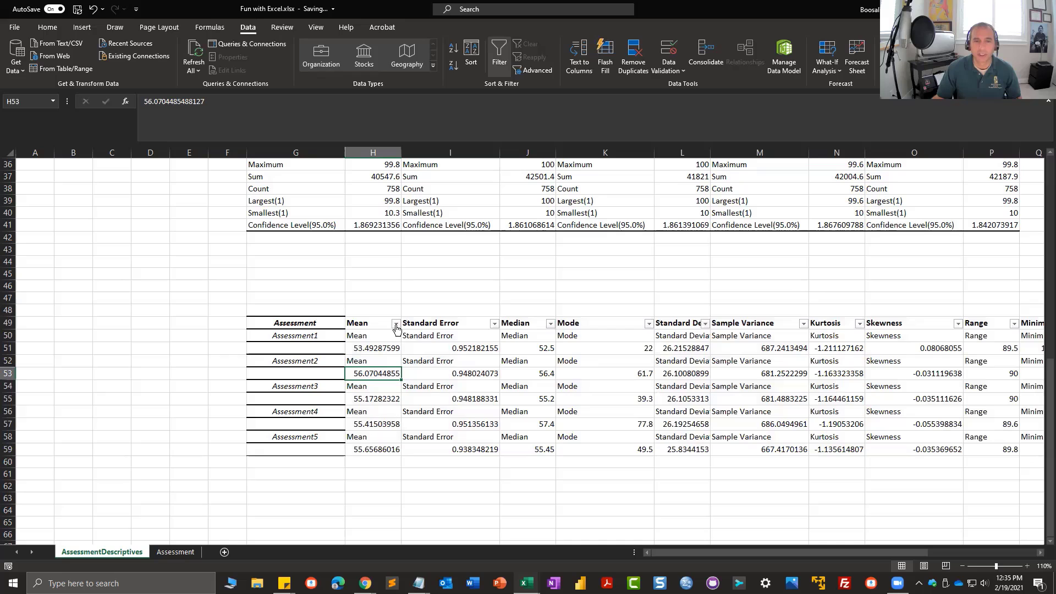
left_click(396, 325)
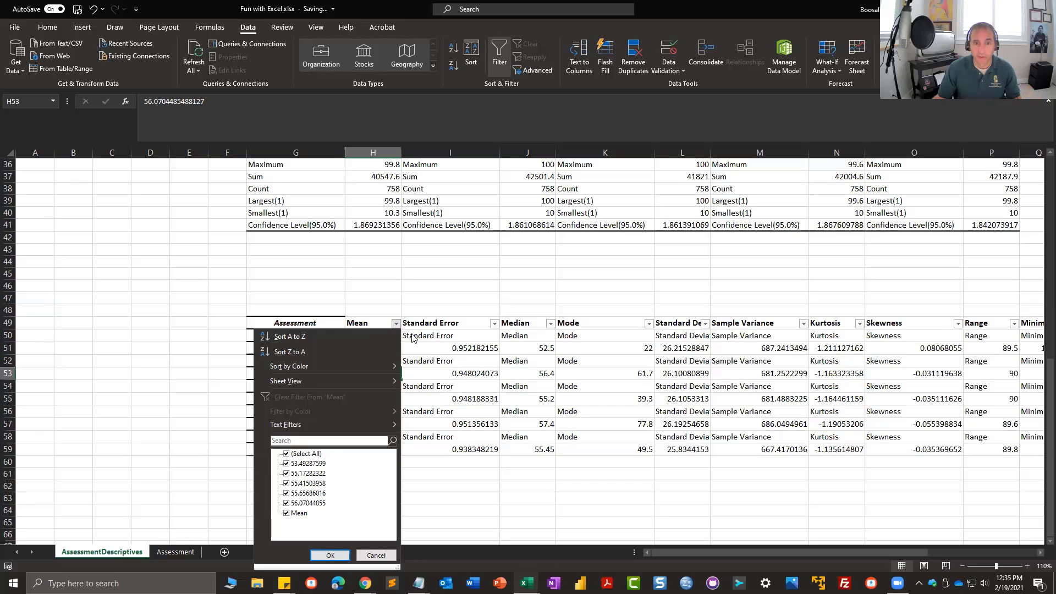
left_click(286, 454)
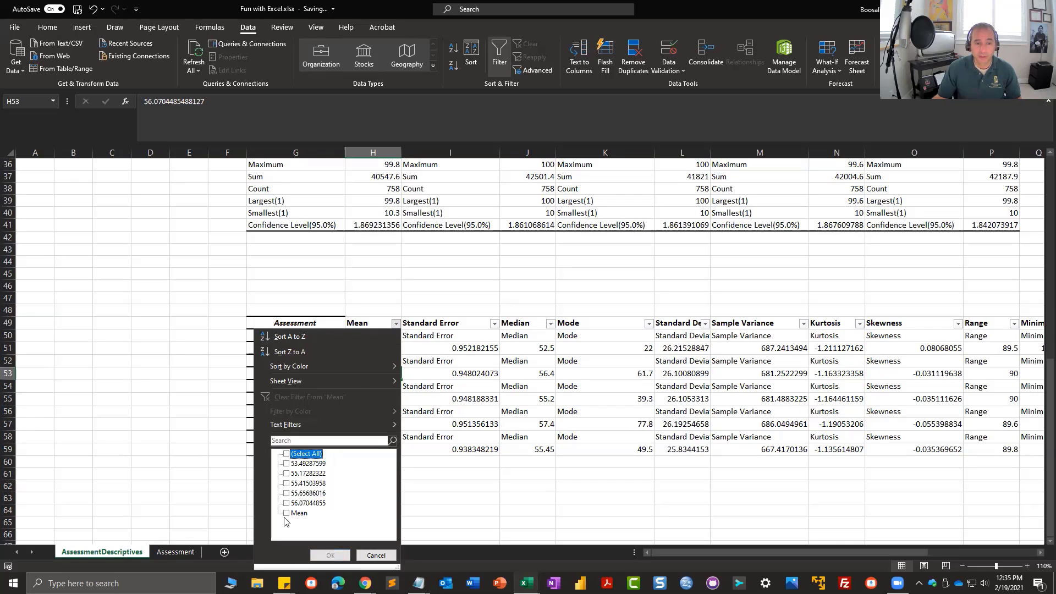
left_click(286, 513)
left_click(330, 555)
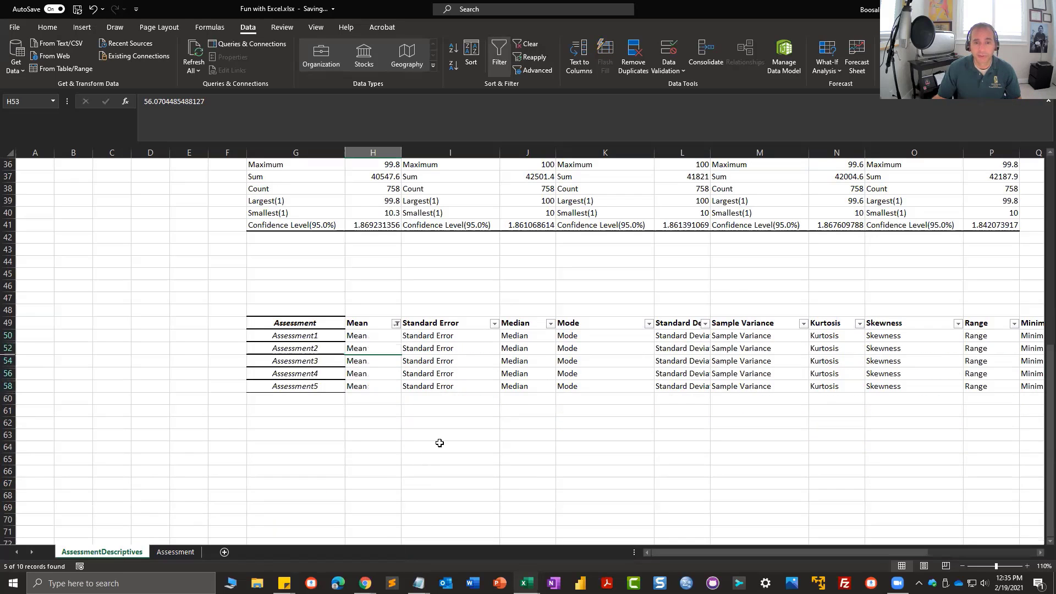
left_click(370, 337)
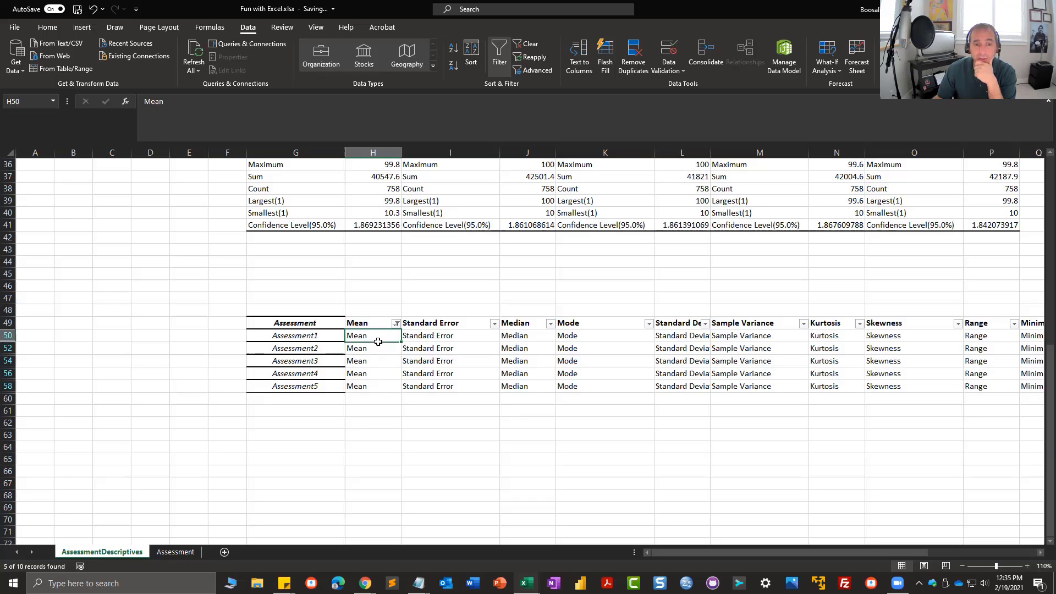
Delete the entire sheet rows of the filtered label records between rows 50 and 58, from Mean through Confidence Level(95.0%).
left_click_drag(378, 342, 981, 380)
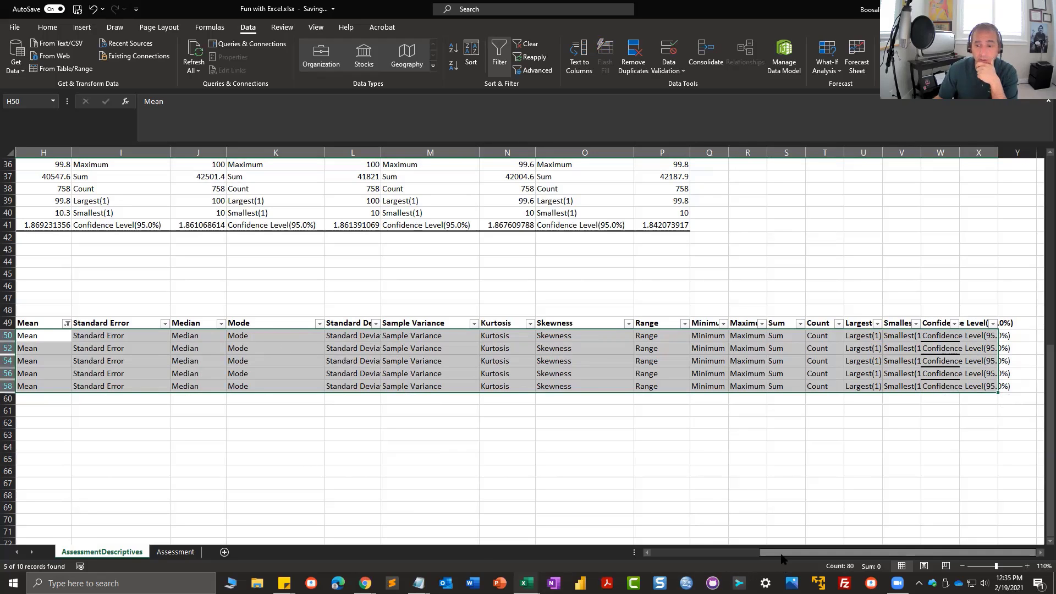
left_click_drag(784, 559, 664, 560)
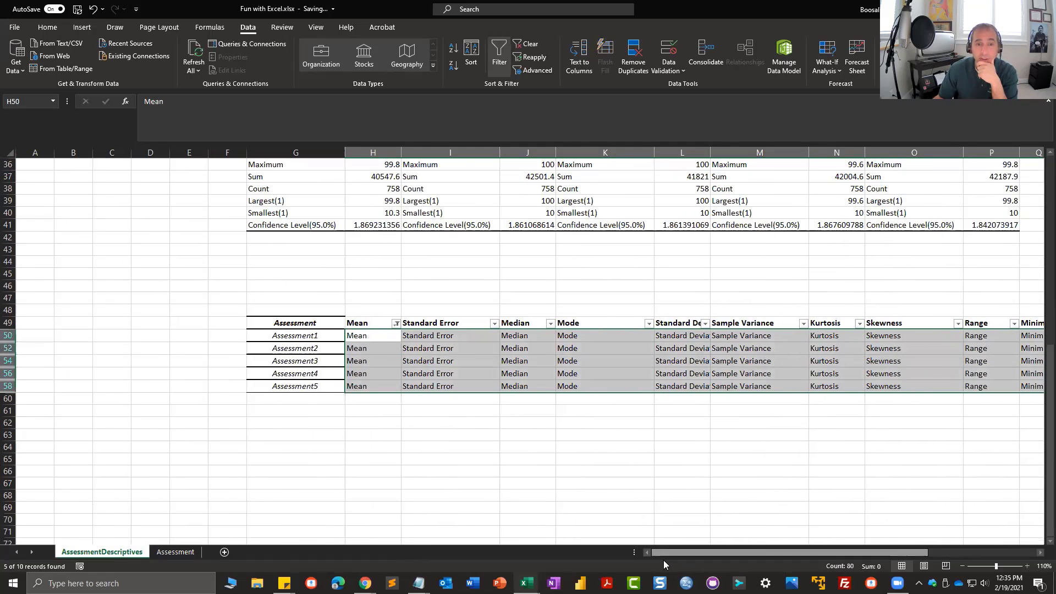
right_click(384, 354)
key("Escape")
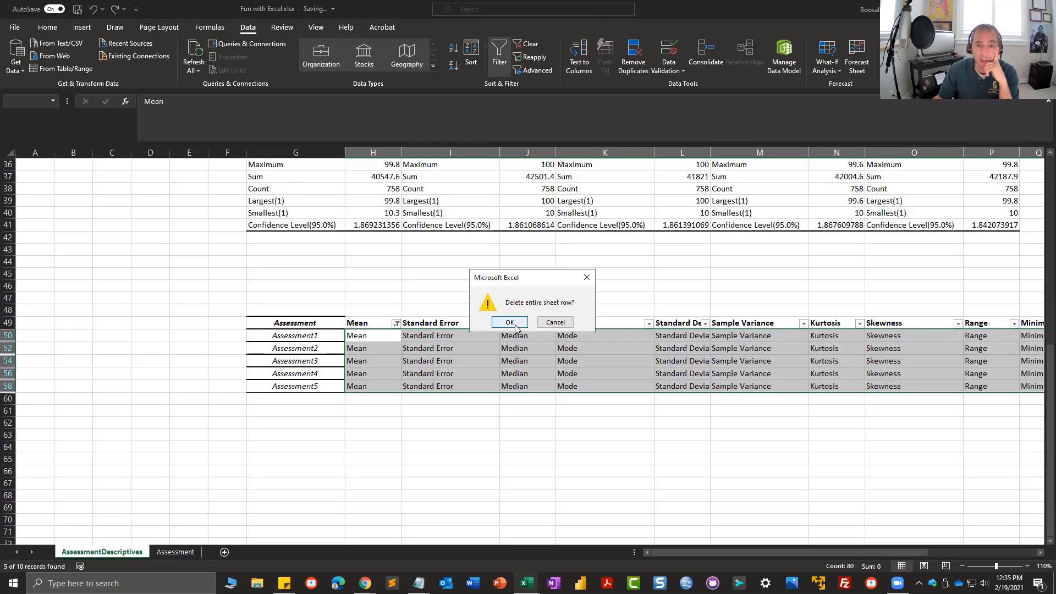
left_click(510, 323)
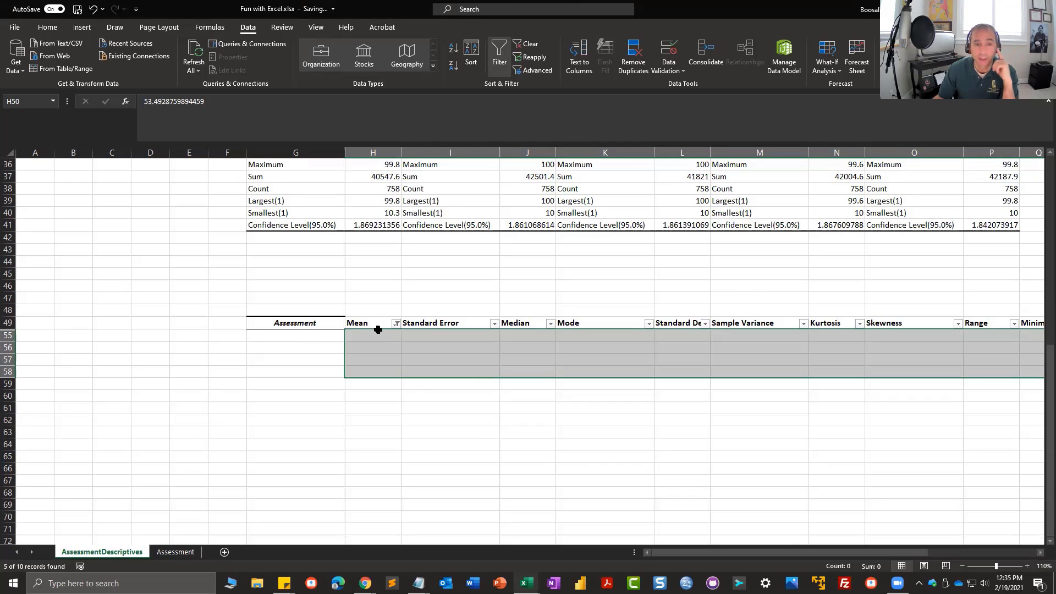
Reset the Mean column's filter to select all values so the remaining statistics rows are shown.
left_click(326, 335)
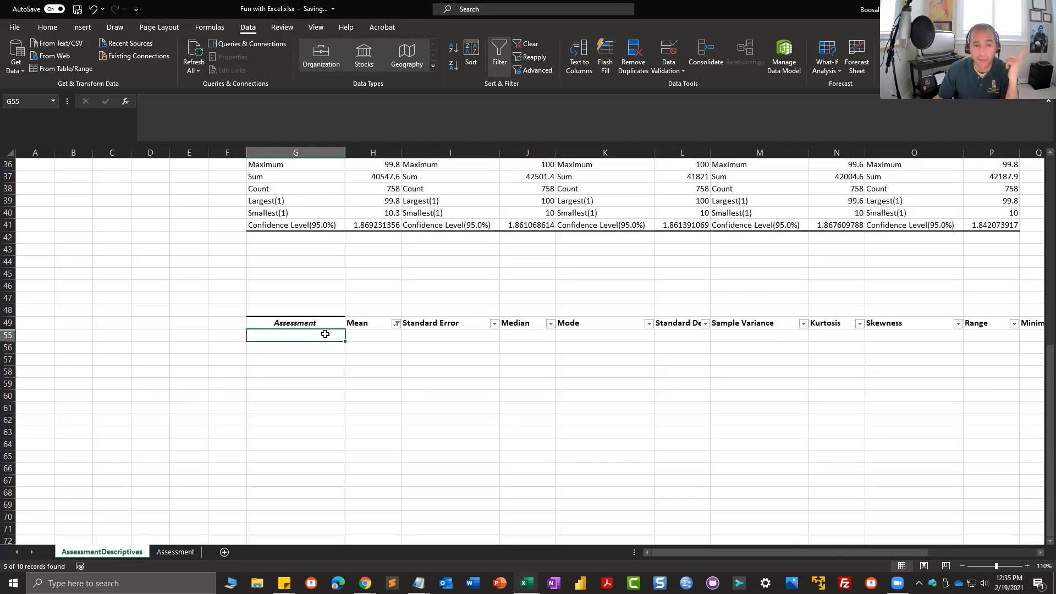
left_click(396, 323)
left_click(286, 455)
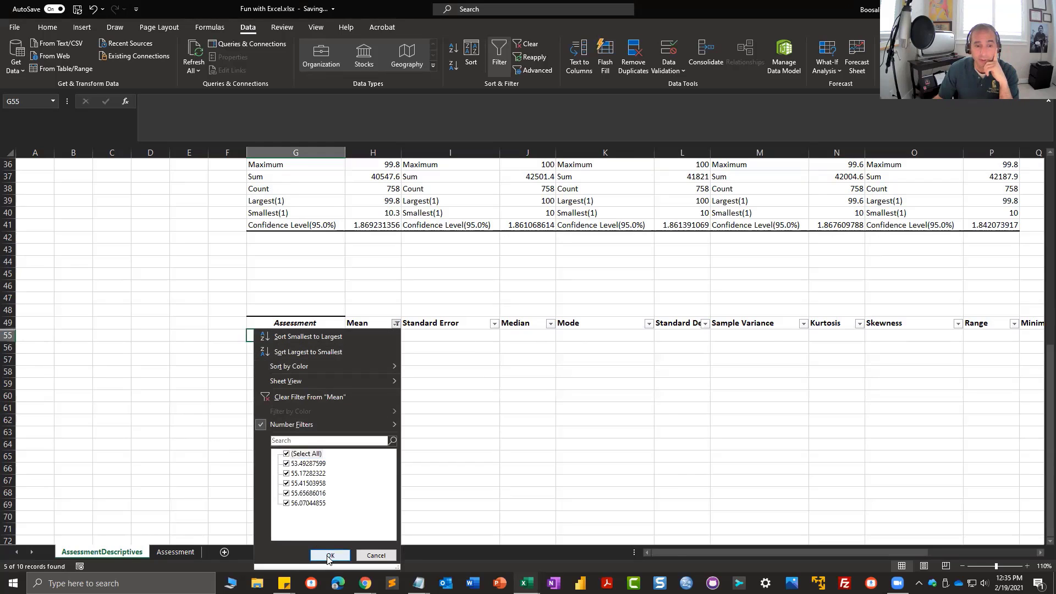
left_click(331, 556)
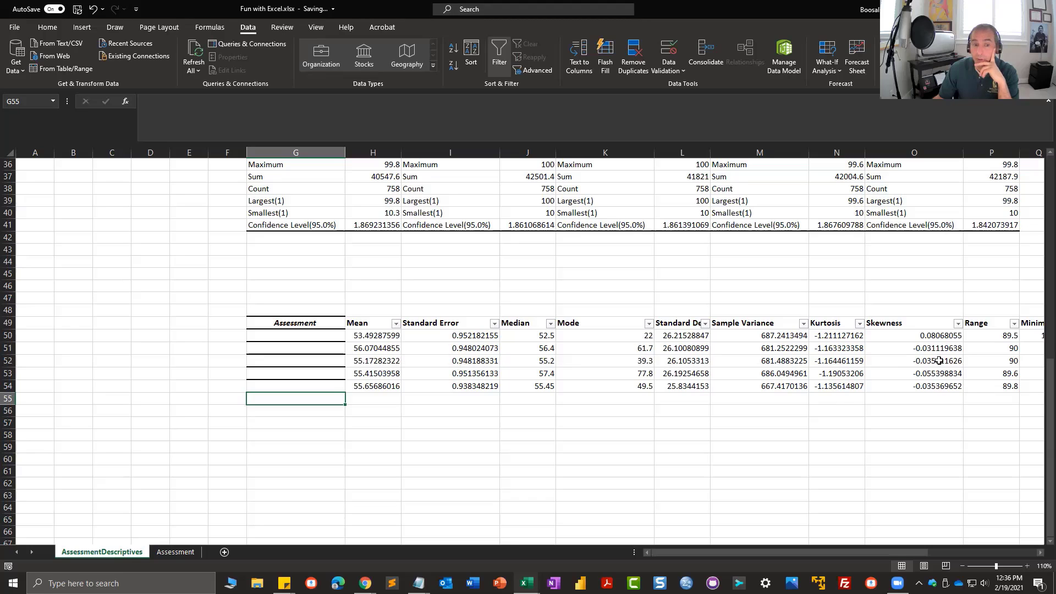
Enter Assessment1 in G50 and fill the series down to Assessment5 in G54.
left_click(296, 335)
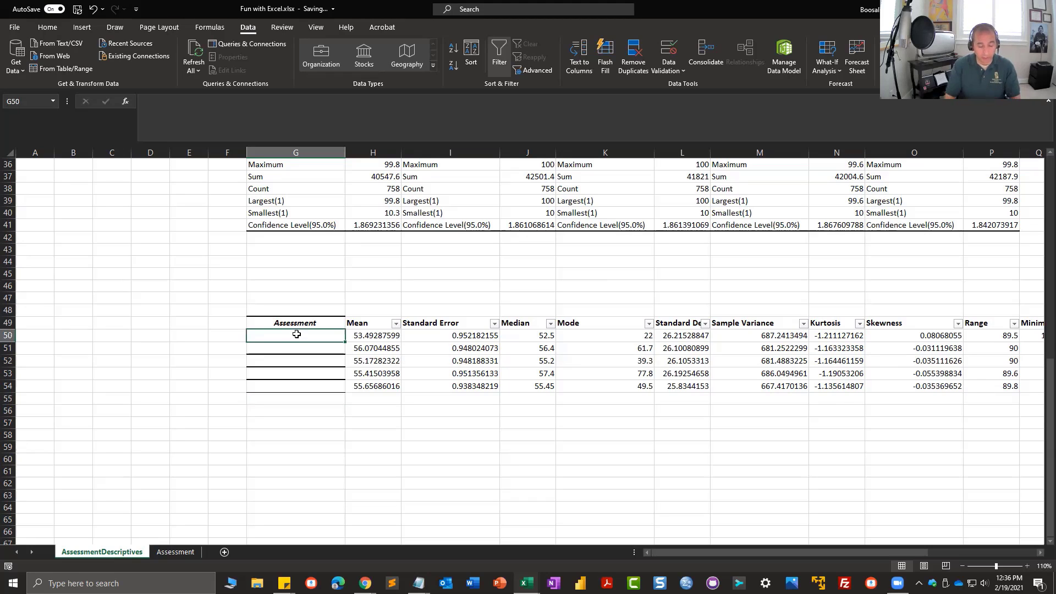
type("A")
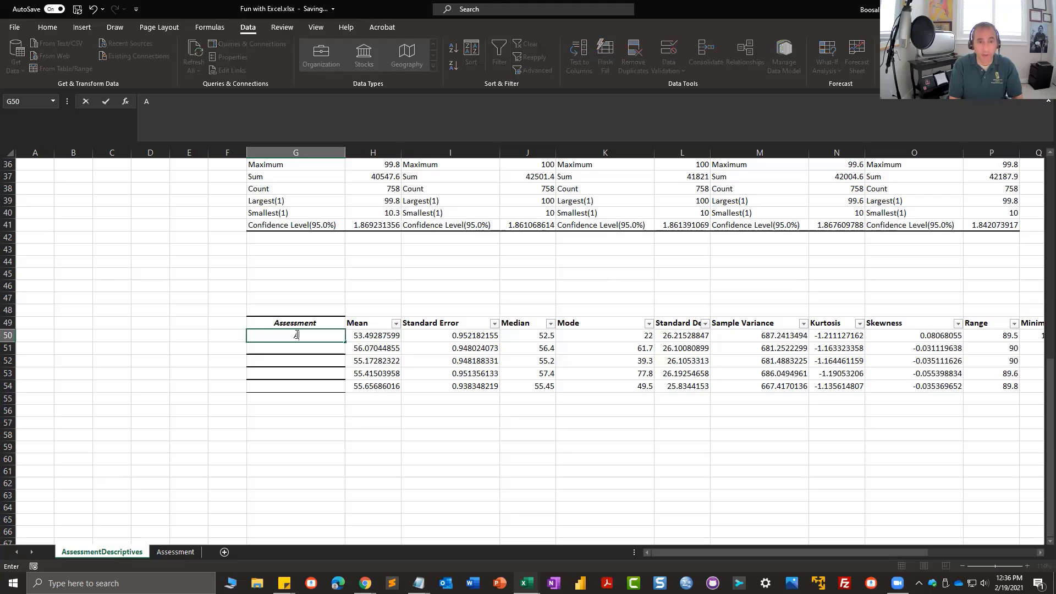
type("ssessmen1")
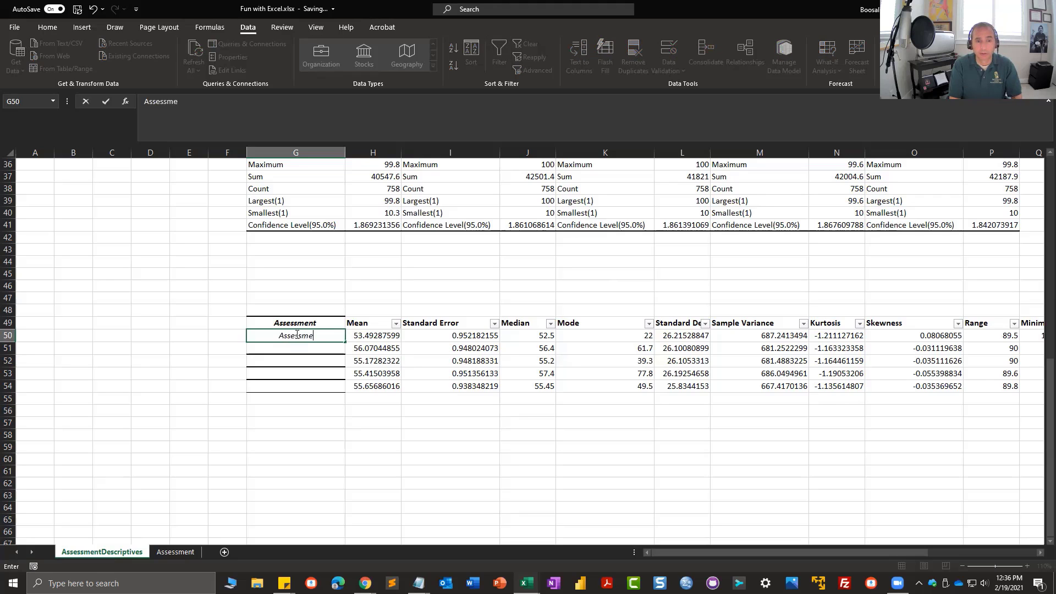
left_click(272, 373)
left_click(301, 334)
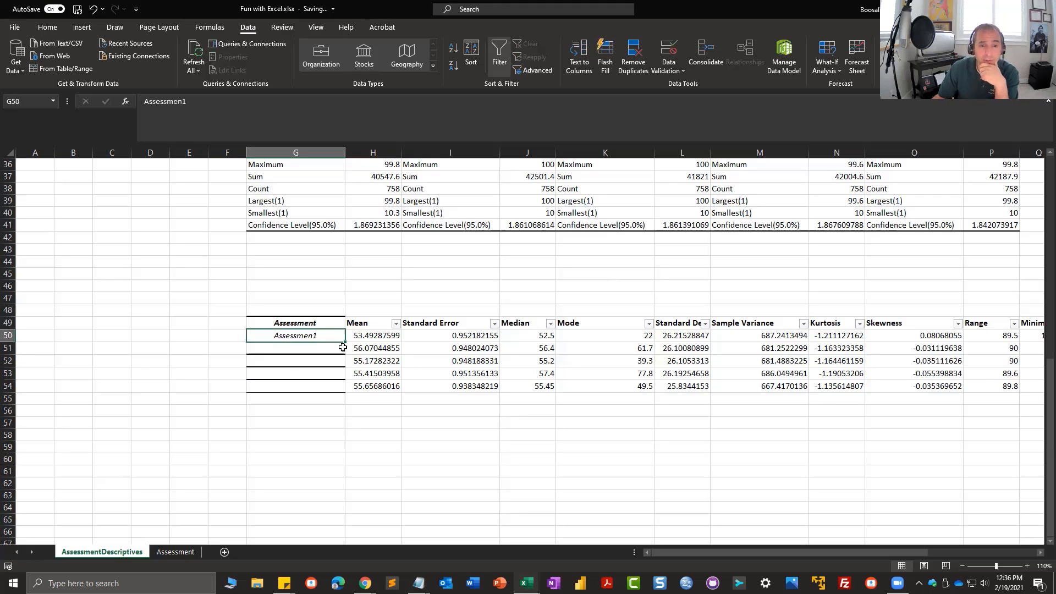
double_click(316, 336)
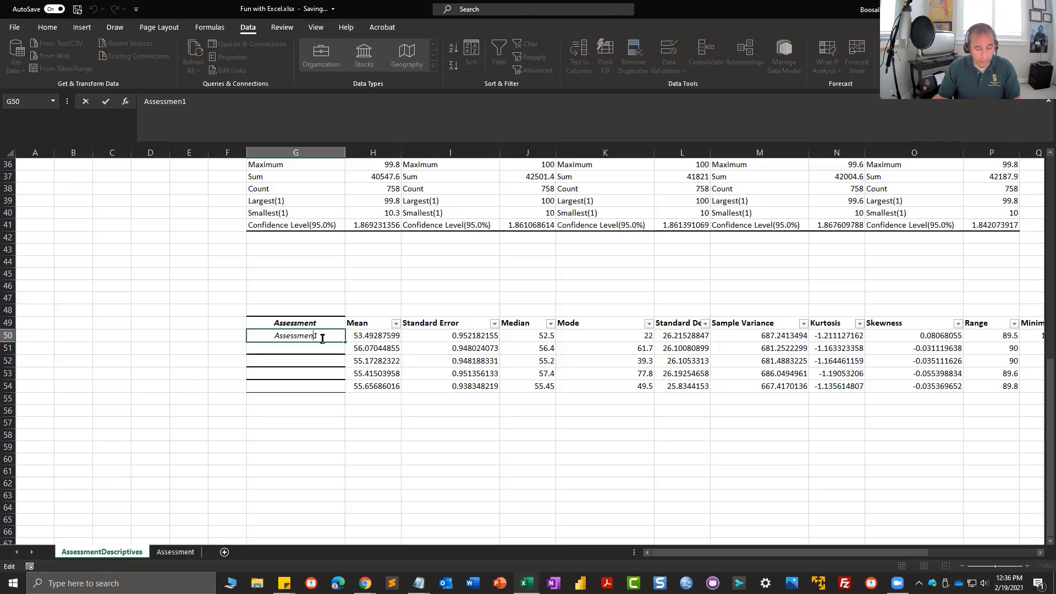
type("t")
left_click(320, 365)
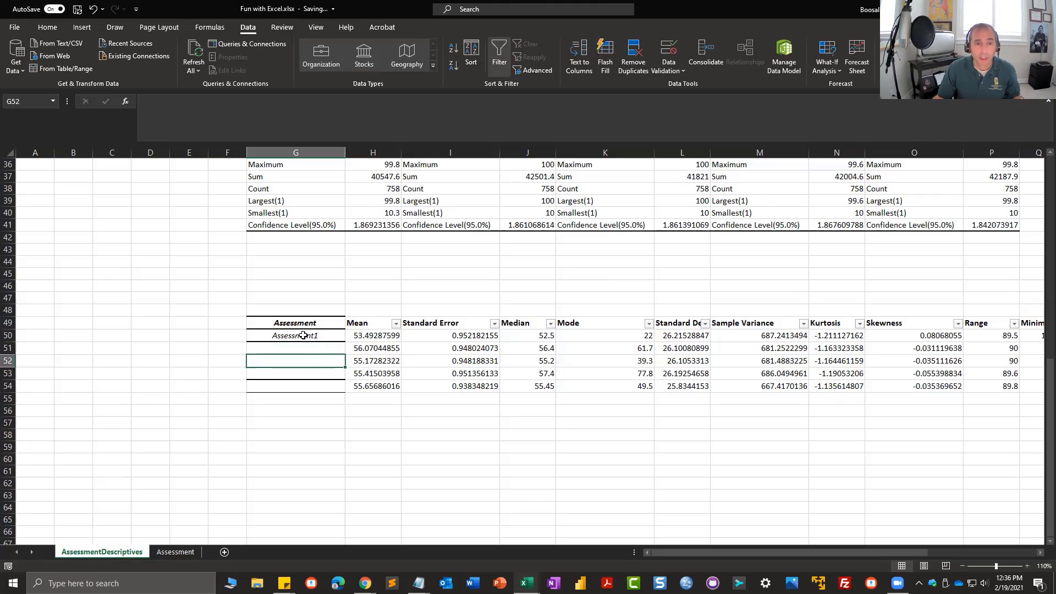
left_click(330, 338)
left_click_drag(345, 356, 343, 393)
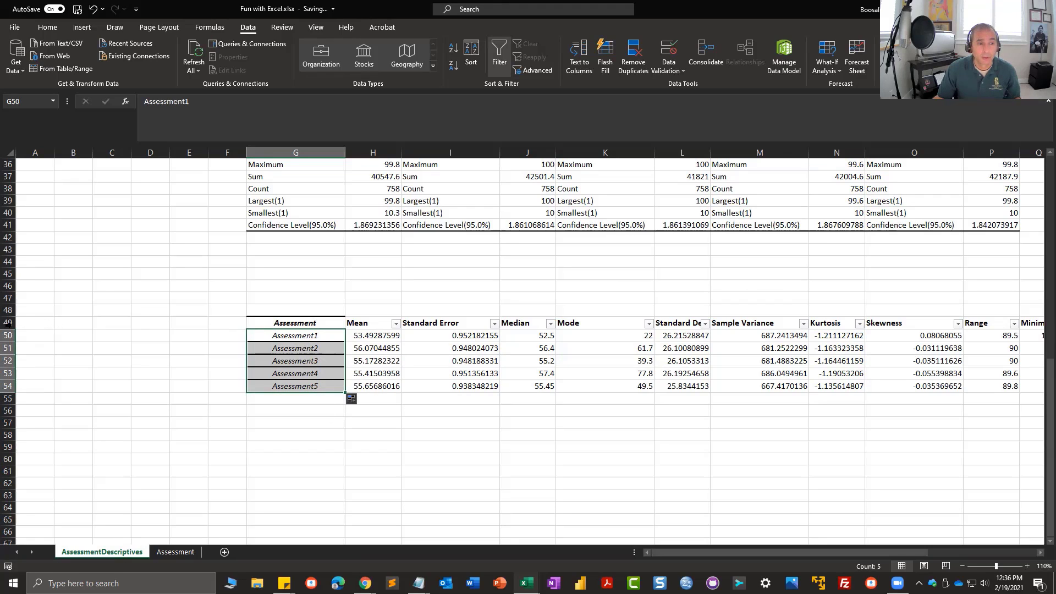
Remove the filters from header row 49 of the statistics table.
left_click(8, 323)
left_click(498, 55)
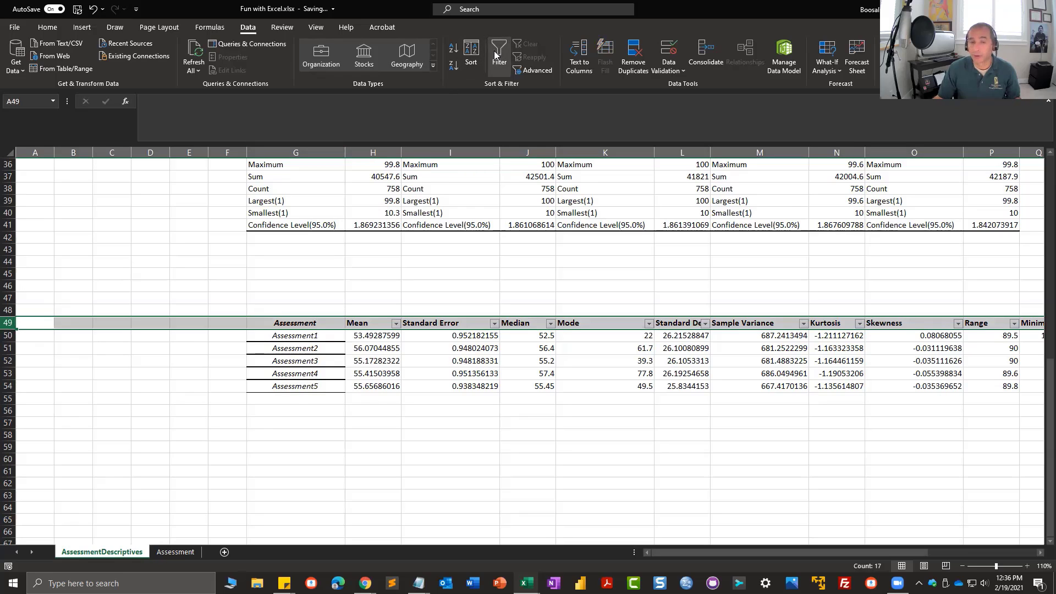
left_click(462, 434)
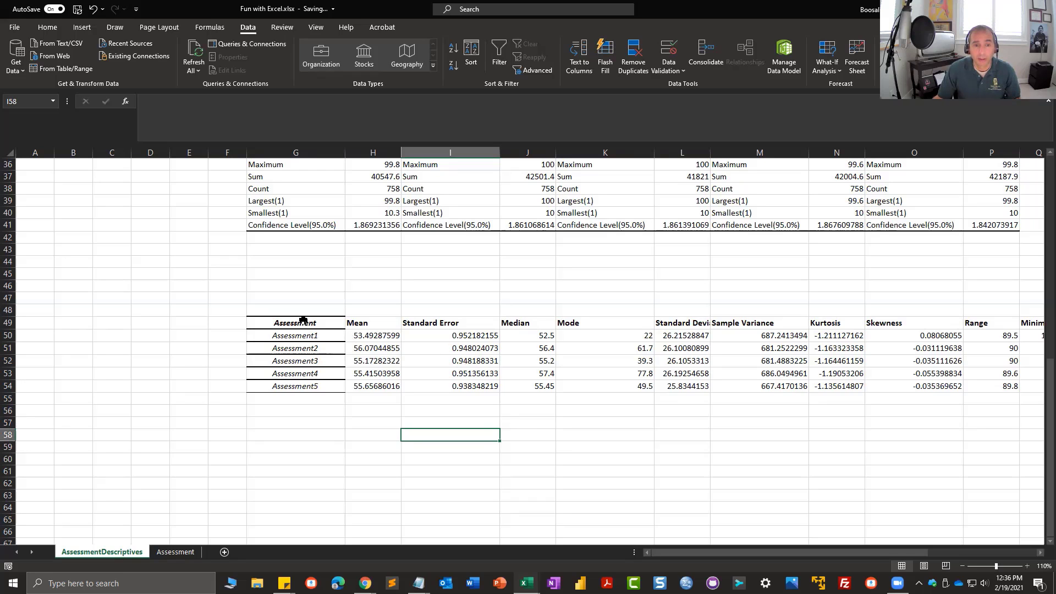
Remove all borders from the Assessment column, cells G49 to G54.
left_click_drag(303, 320, 300, 385)
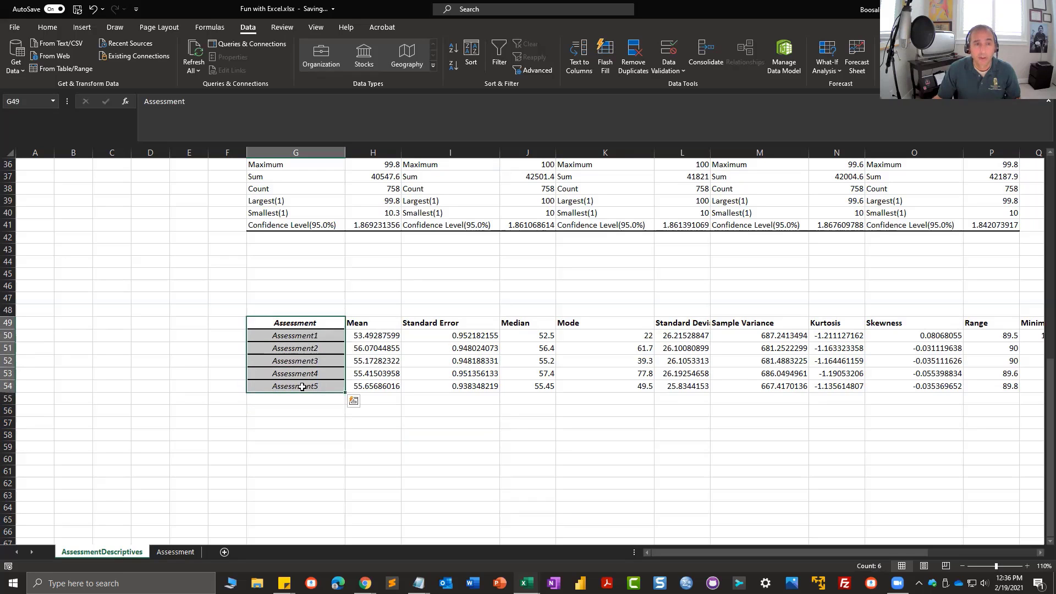
left_click(48, 30)
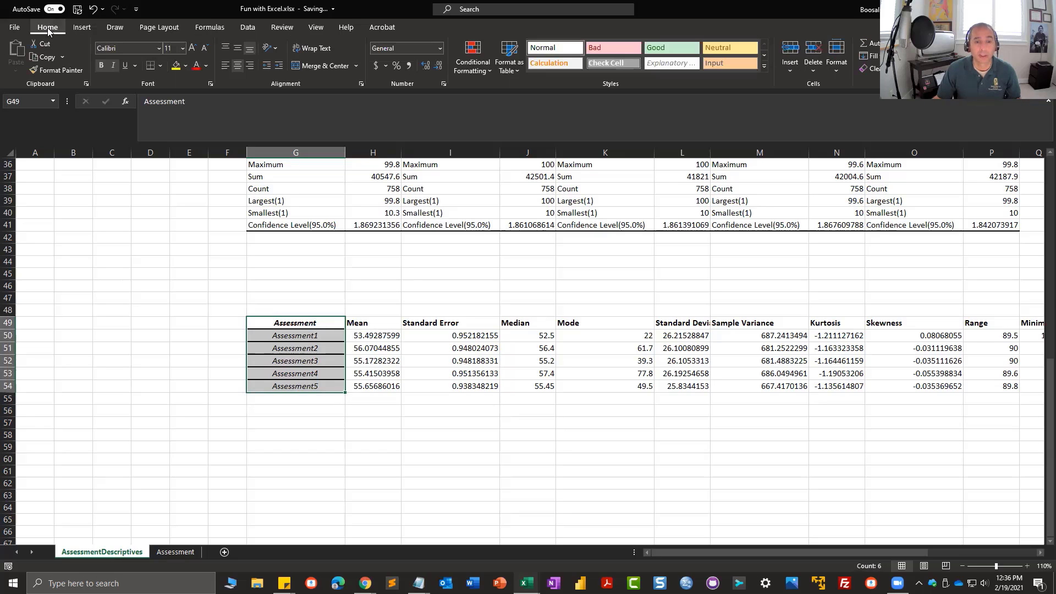
left_click(160, 66)
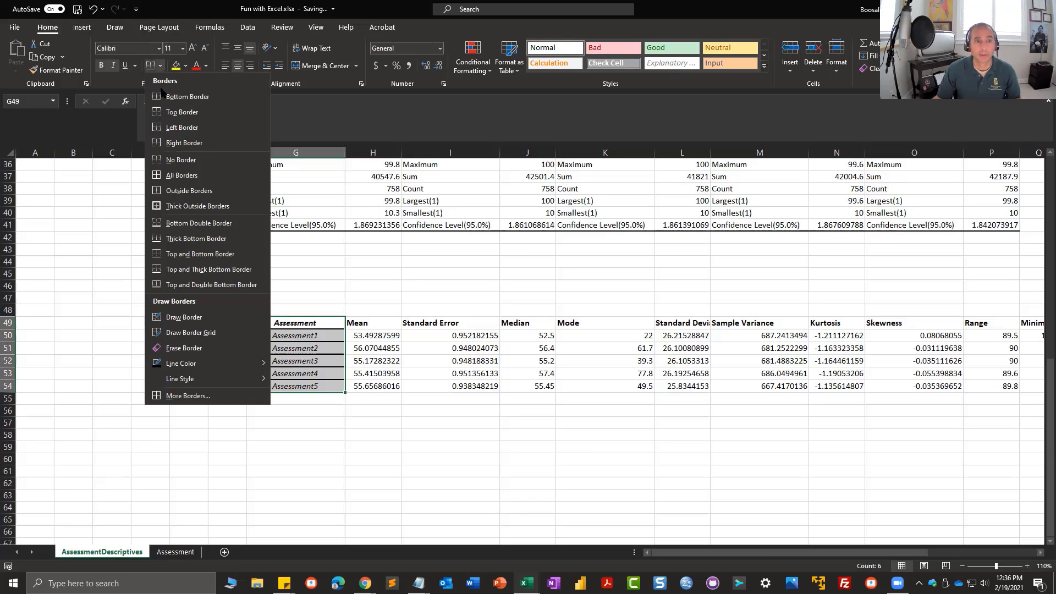
left_click(168, 160)
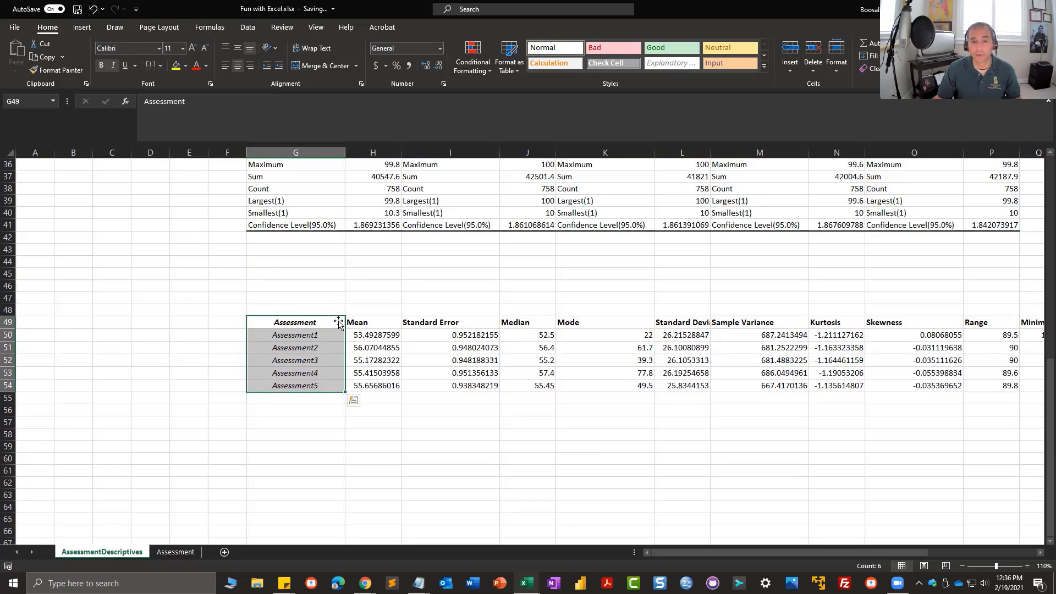
left_click(410, 387)
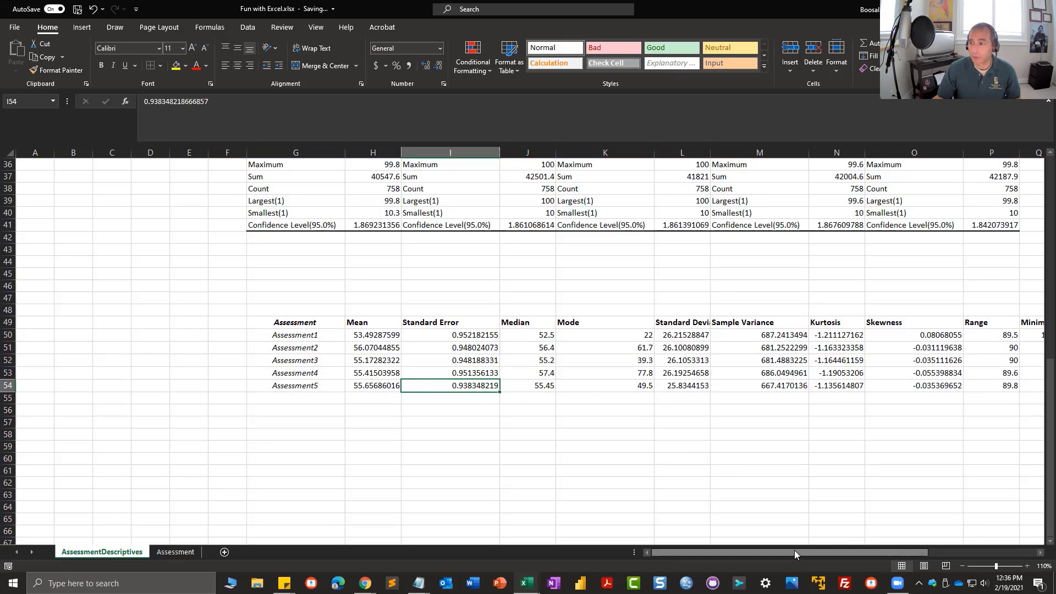
left_click_drag(795, 552, 885, 546)
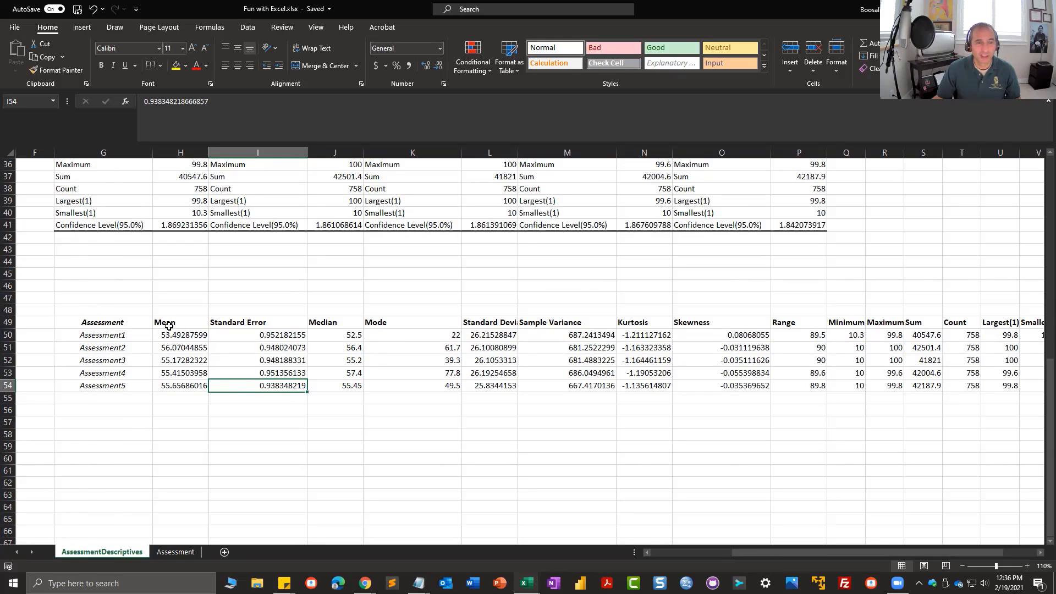
left_click_drag(177, 316, 518, 386)
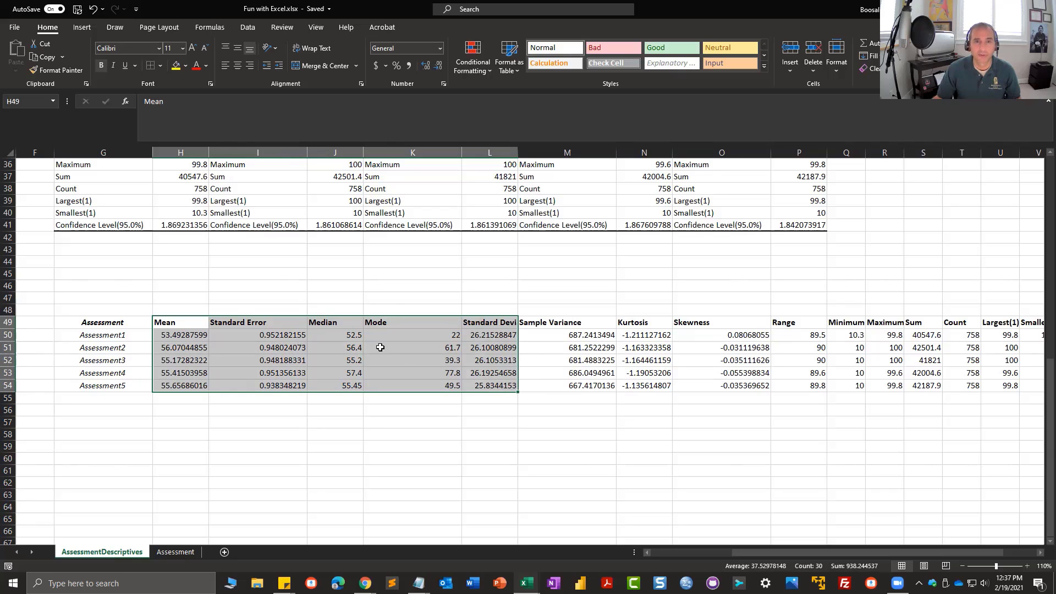
left_click(440, 51)
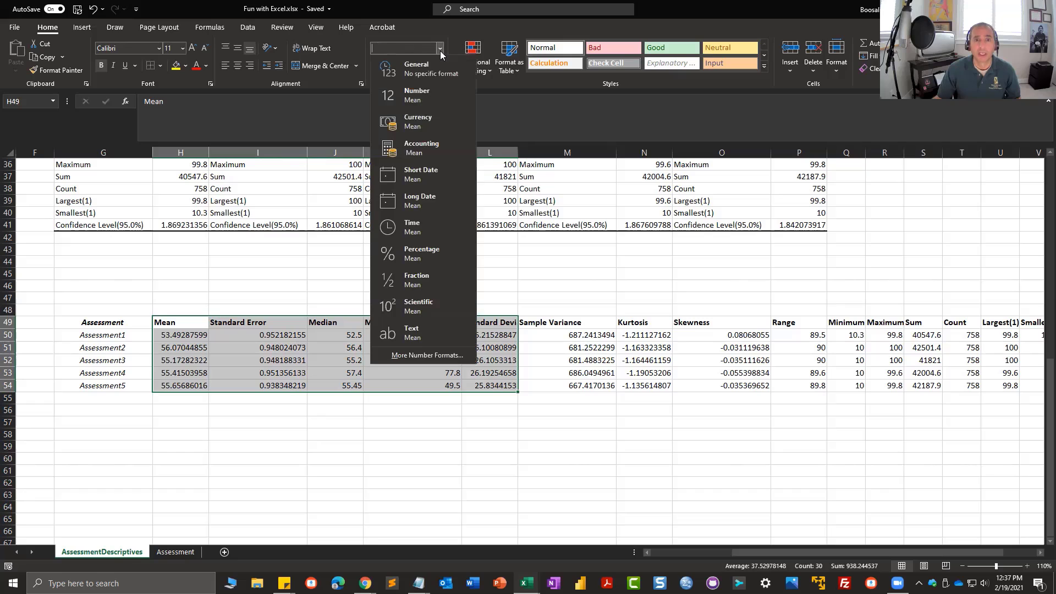
left_click(452, 11)
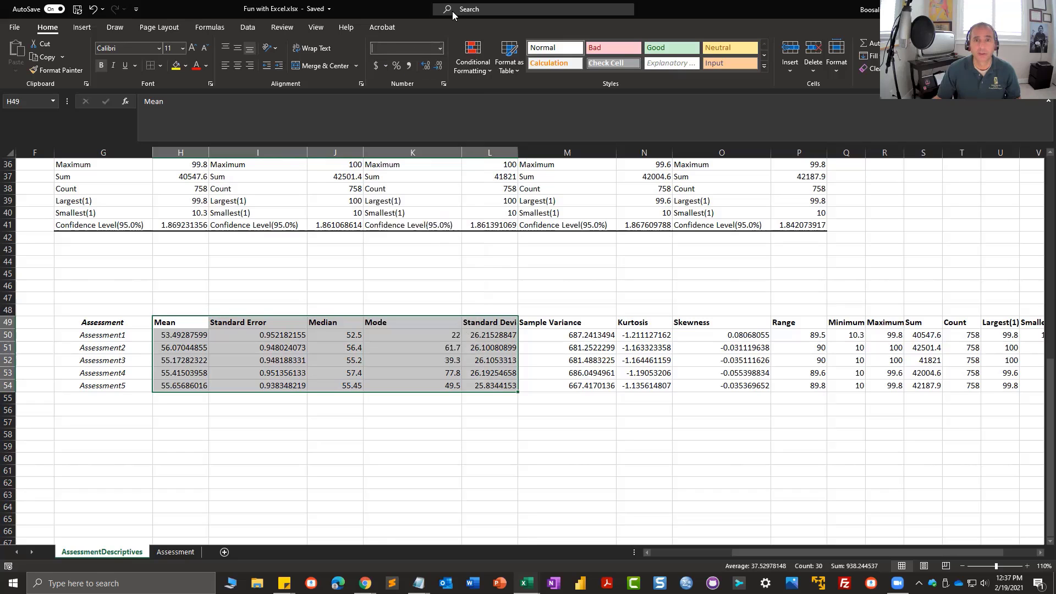
left_click(436, 68)
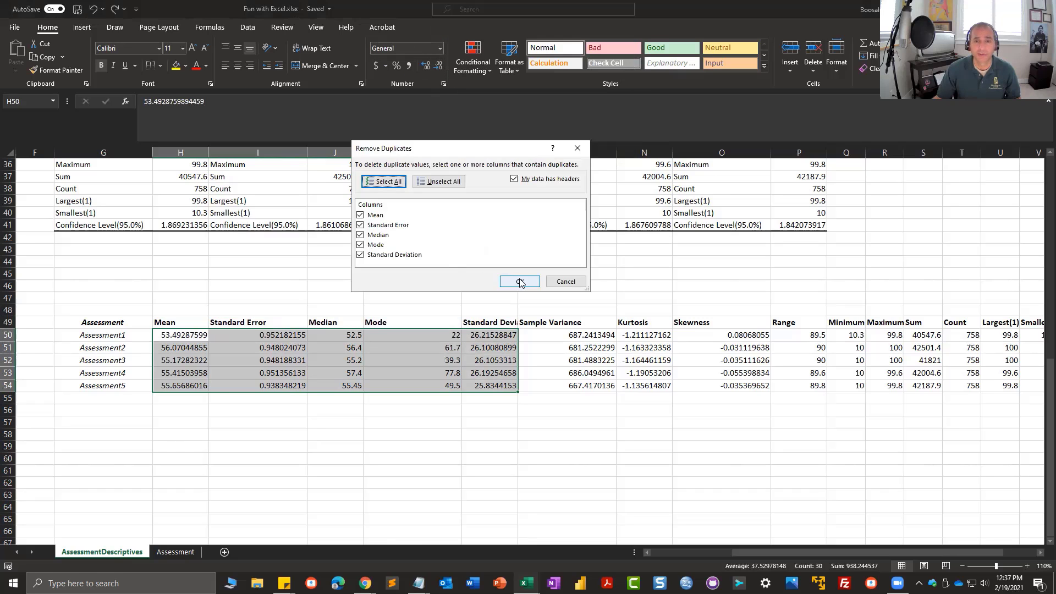
key("Return")
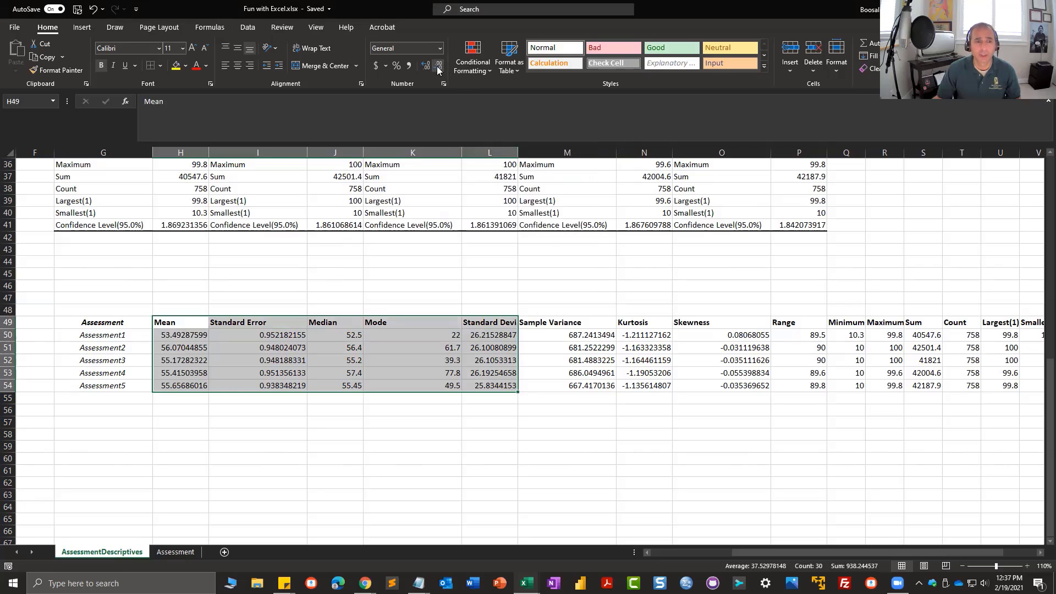
left_click(394, 309)
Reduce the Mean values in H50 to H54 to two decimal places.
left_click_drag(190, 333, 189, 387)
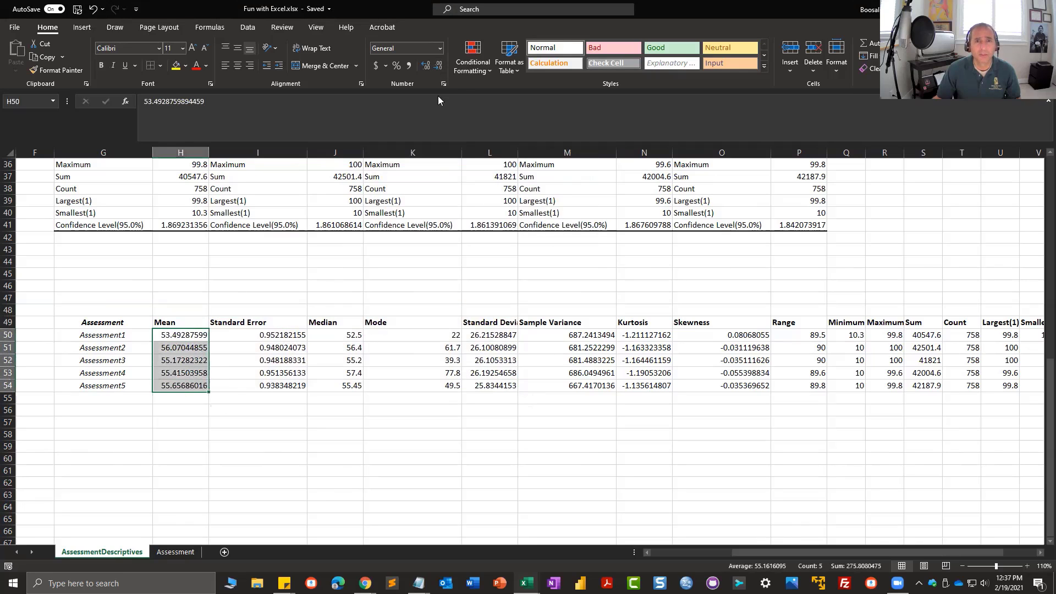
left_click(438, 66)
left_click(438, 66)
left_click(439, 67)
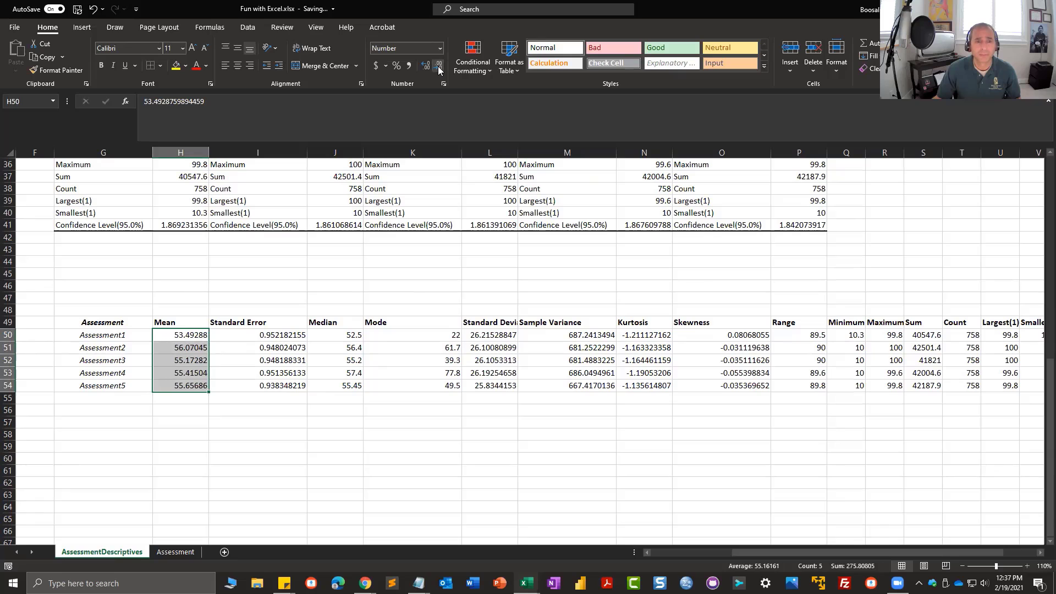
left_click(438, 66)
left_click(439, 66)
left_click(438, 66)
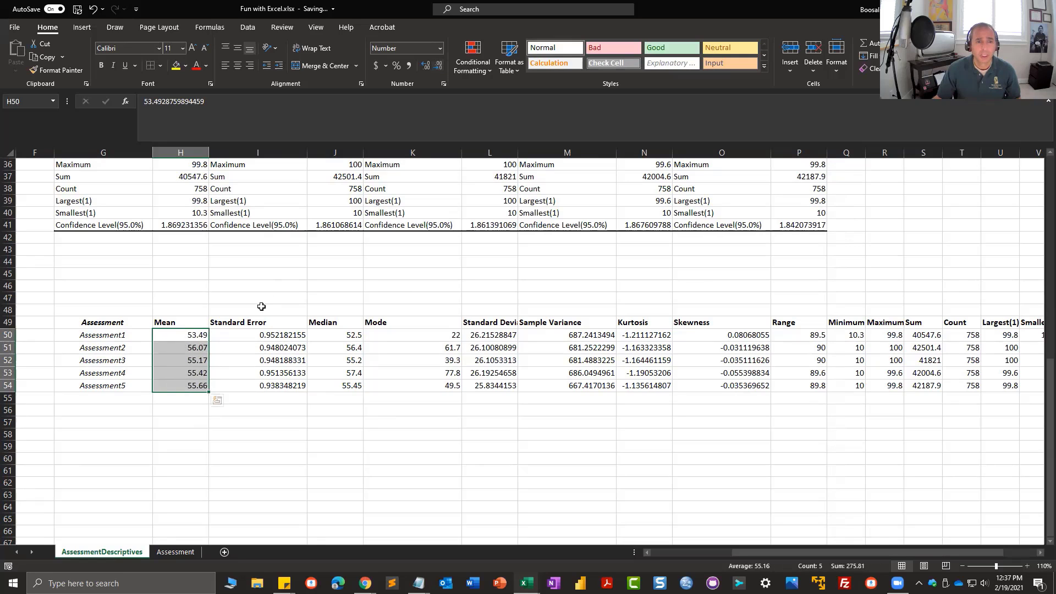
Reduce the Standard Error and Median values in I50 to J54 to two decimal places.
left_click_drag(275, 337, 347, 385)
left_click(438, 66)
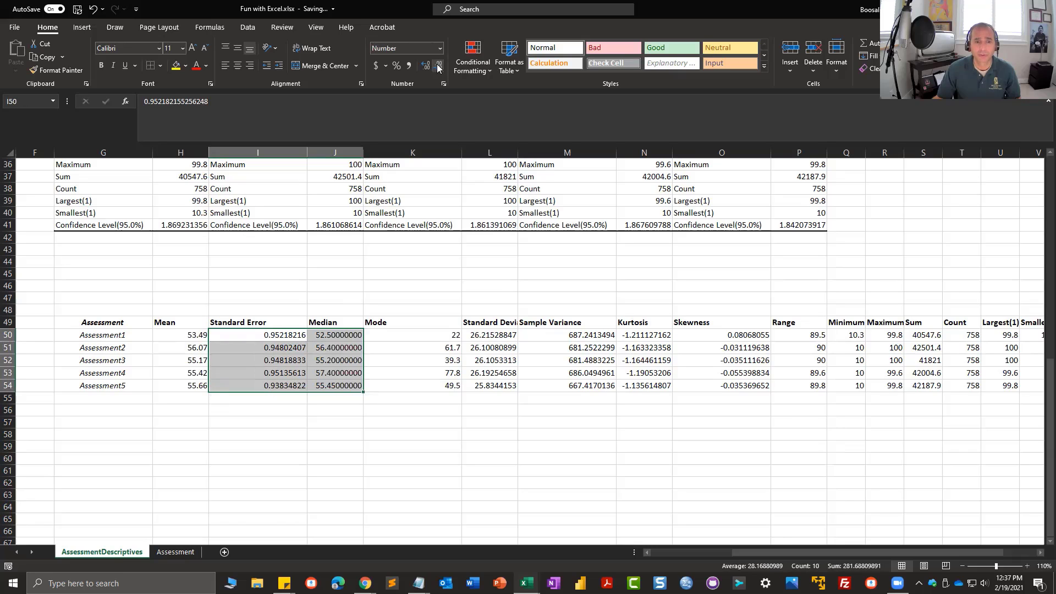
left_click(439, 66)
left_click(439, 66)
left_click(438, 66)
left_click(438, 66)
left_click(439, 66)
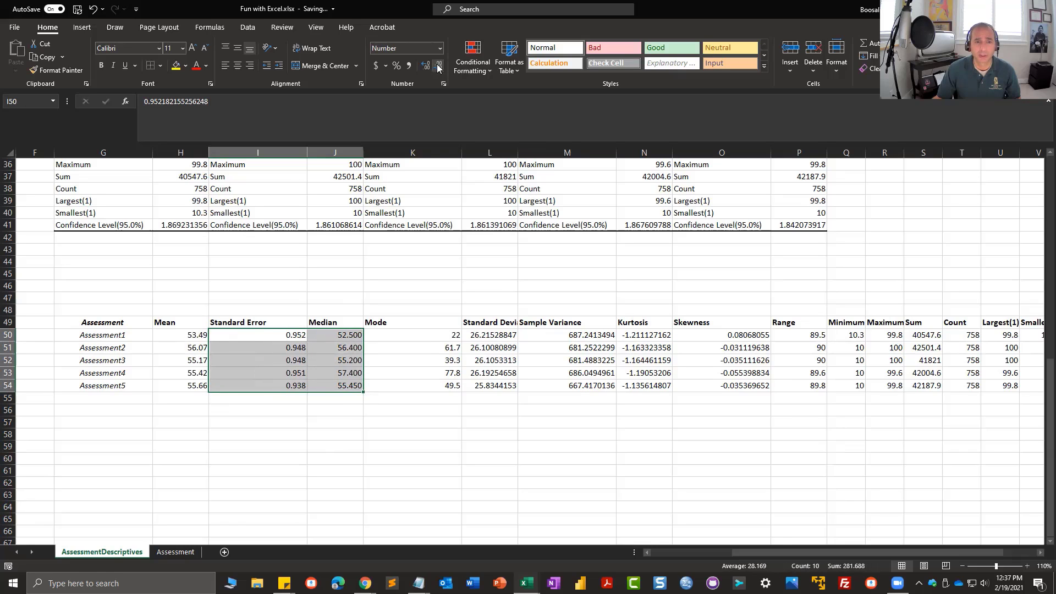
left_click(439, 66)
Reduce the Mode and Standard Deviation values in K50 to L54 to two decimal places.
left_click_drag(419, 340, 489, 385)
left_click(440, 67)
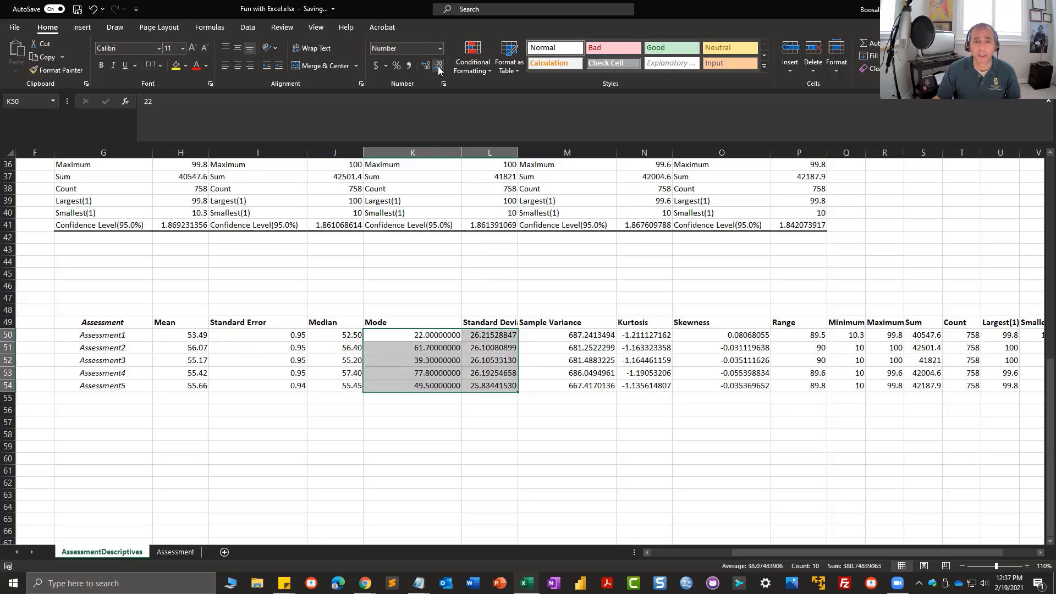
left_click(440, 66)
left_click(439, 66)
left_click(440, 67)
left_click(440, 66)
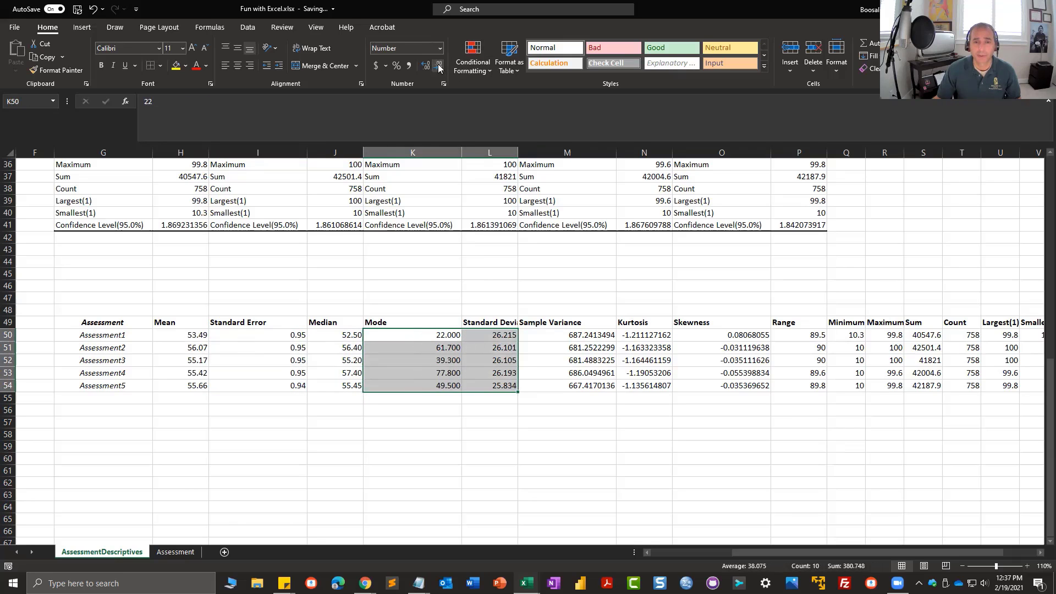
left_click(439, 67)
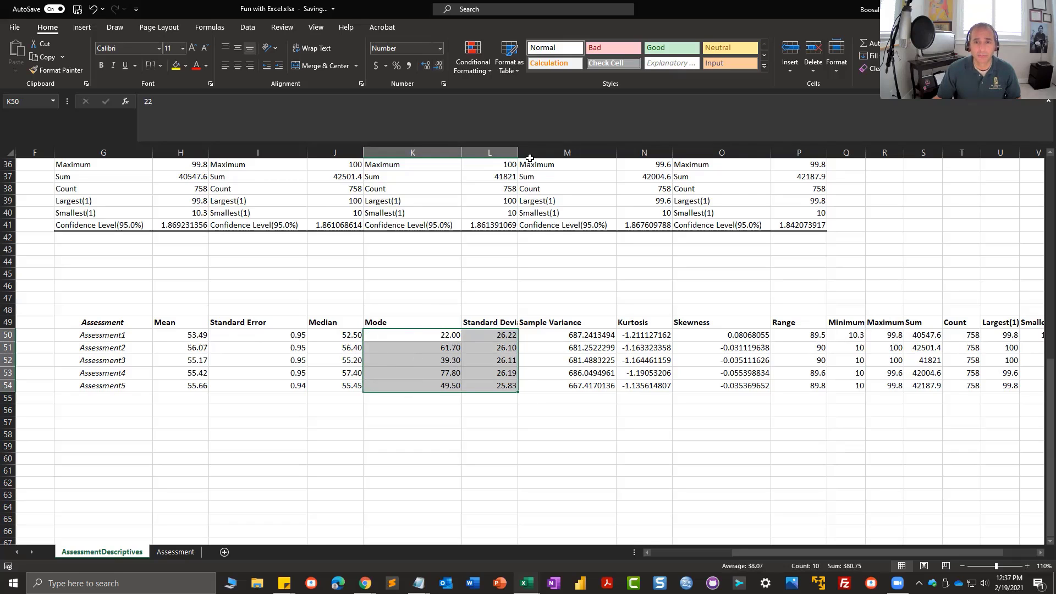
Fit column L's width to the Standard Deviation header and centre the header row 49 horizontally.
double_click(517, 143)
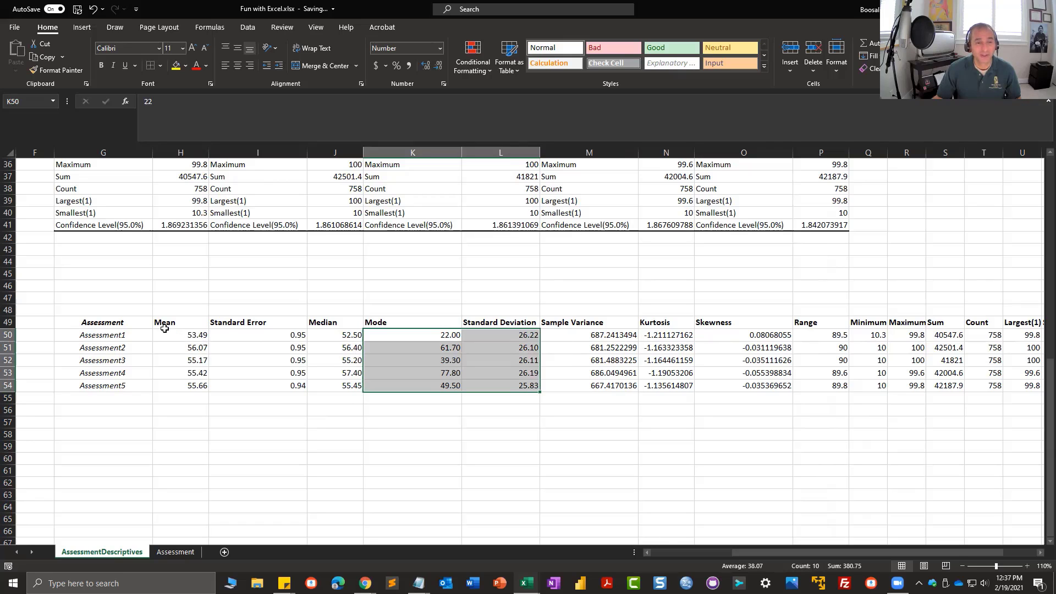
left_click(8, 322)
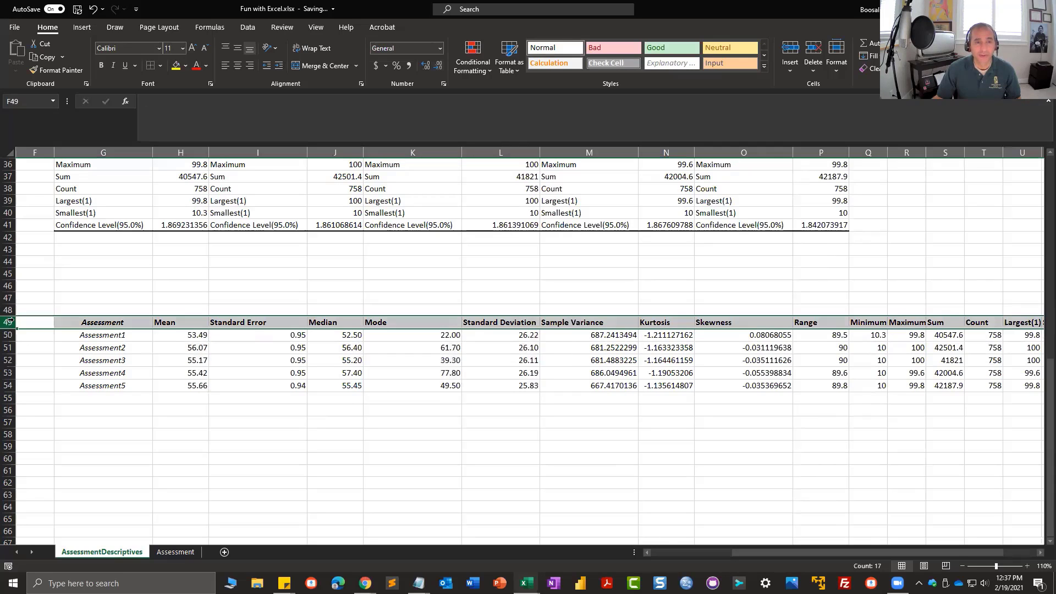
left_click(237, 66)
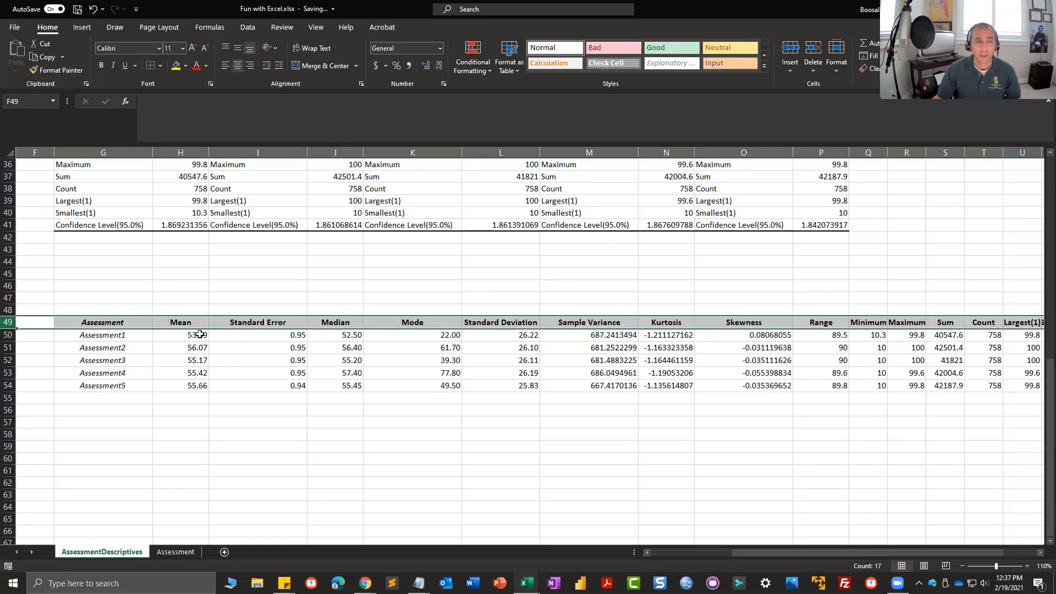
Centre the values in H50 to M54, Mean through Sample Variance, both vertically and horizontally.
left_click_drag(198, 335, 578, 386)
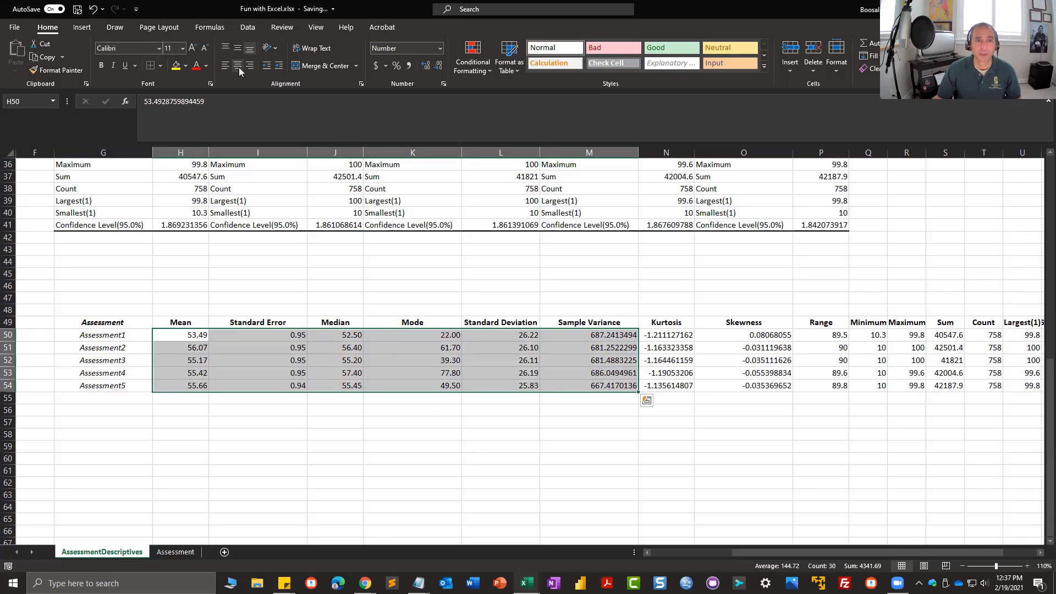
left_click(237, 49)
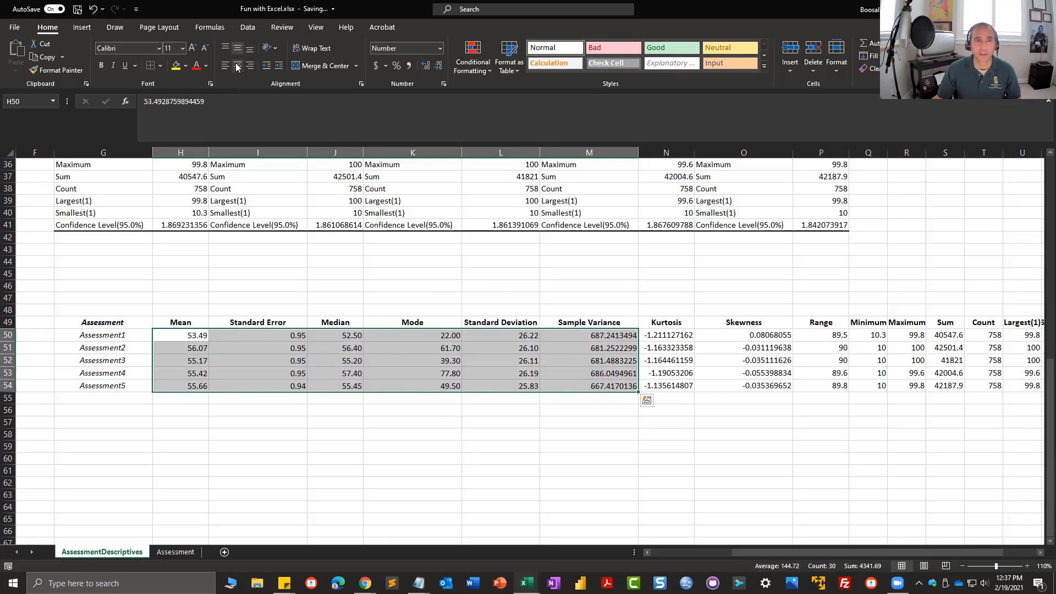
left_click(237, 66)
left_click(419, 375)
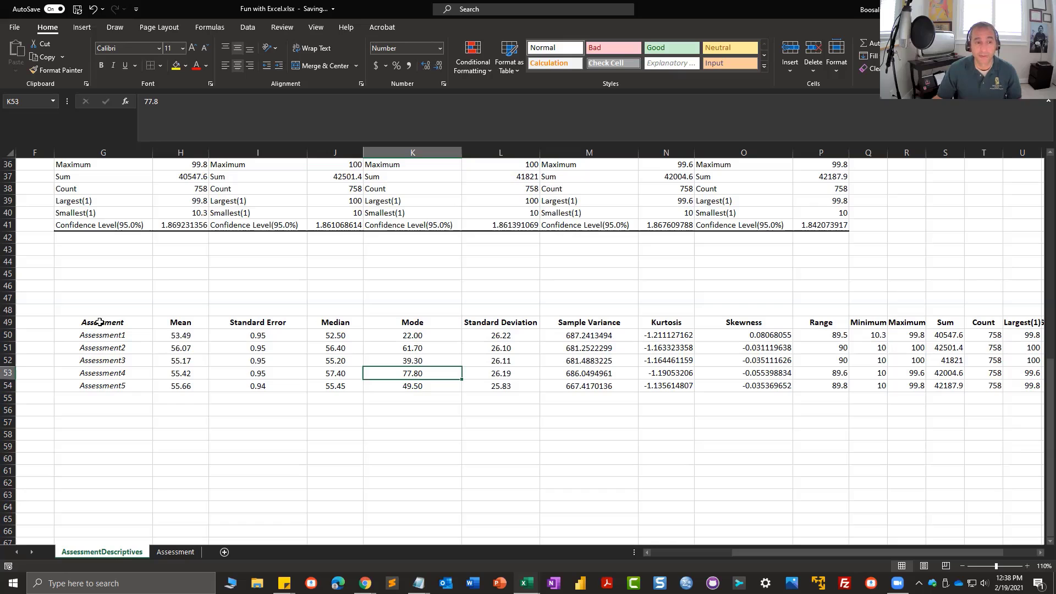
Add a bottom border and a top border to the table's header cells G49 to W49.
left_click_drag(100, 322, 959, 321)
left_click_drag(782, 552, 685, 559)
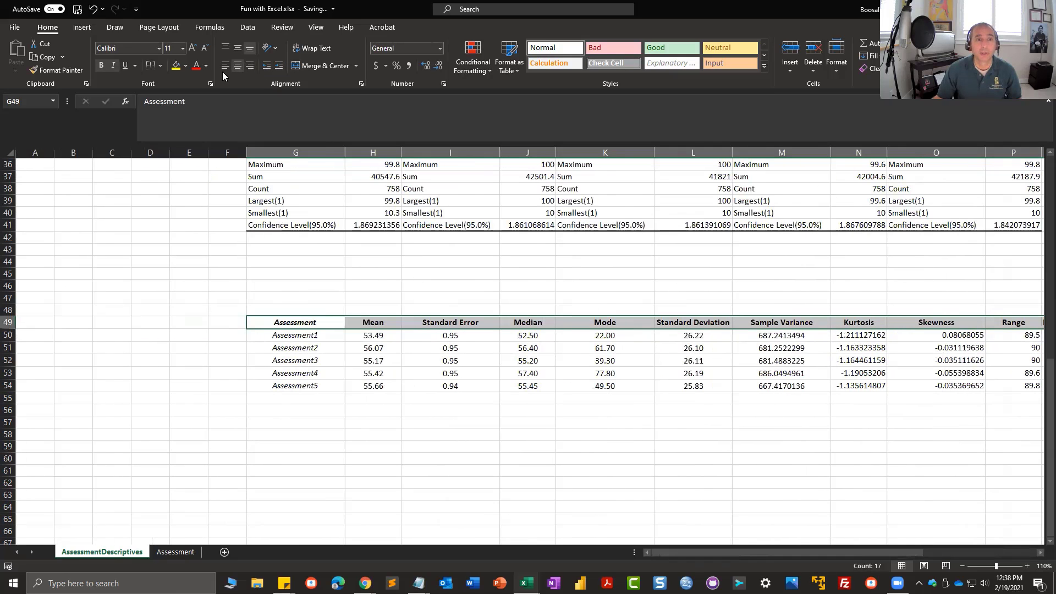
left_click(160, 66)
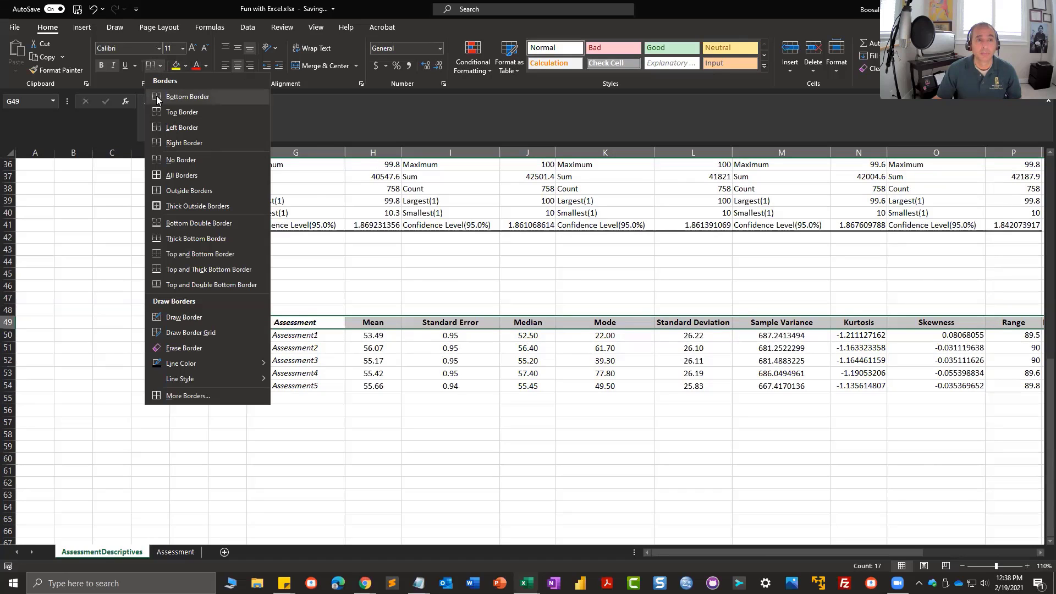
left_click(158, 97)
left_click(160, 66)
left_click(157, 112)
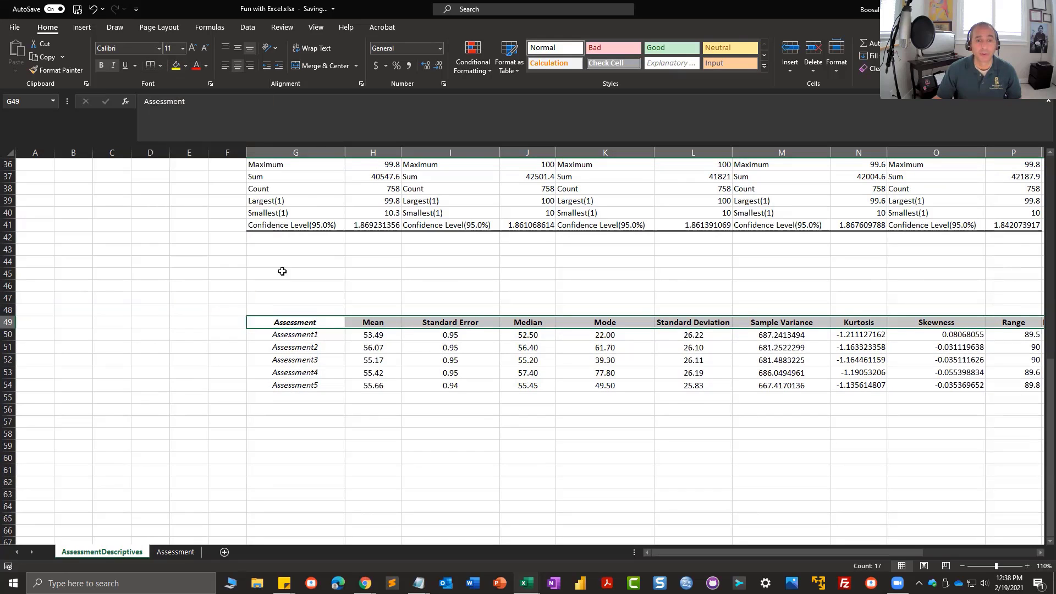
left_click(612, 485)
Hide the gridlines on the AssessmentDescriptives sheet.
scroll(524, 448, "up", 3)
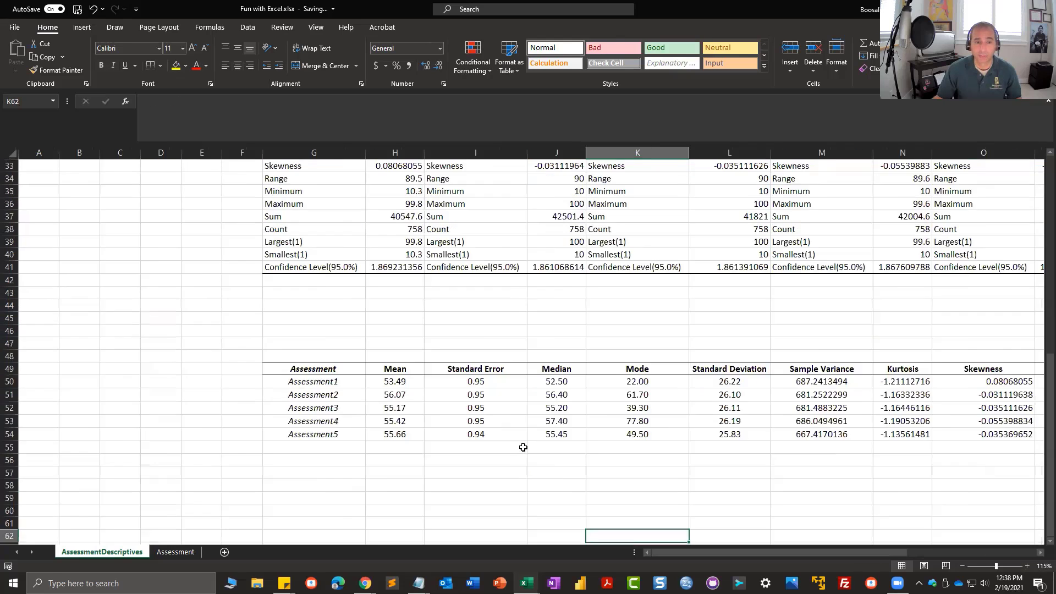
scroll(526, 447, "up", 1)
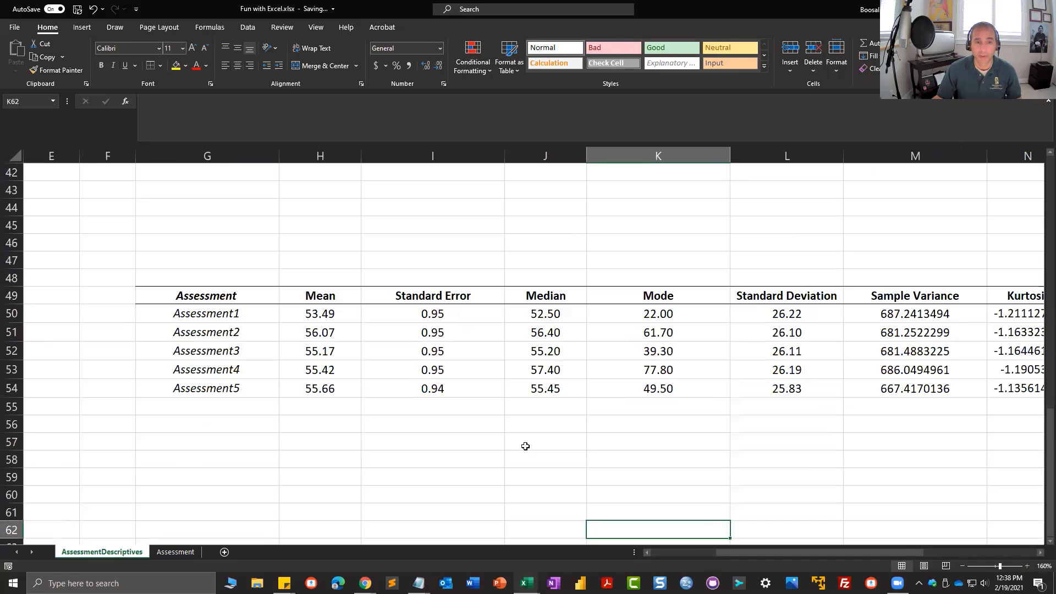
scroll(525, 446, "down", 5)
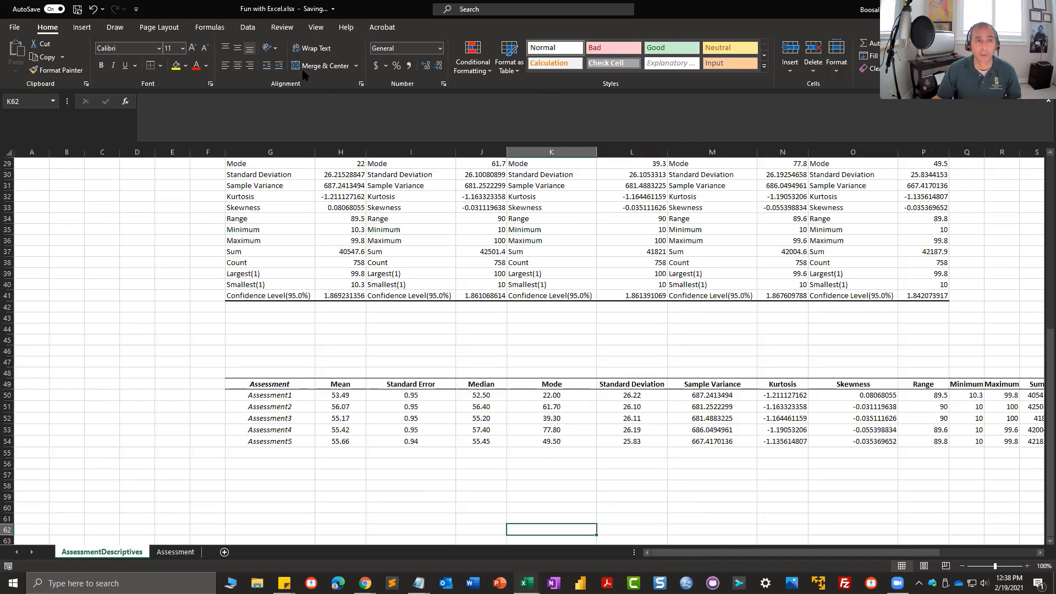
left_click(316, 27)
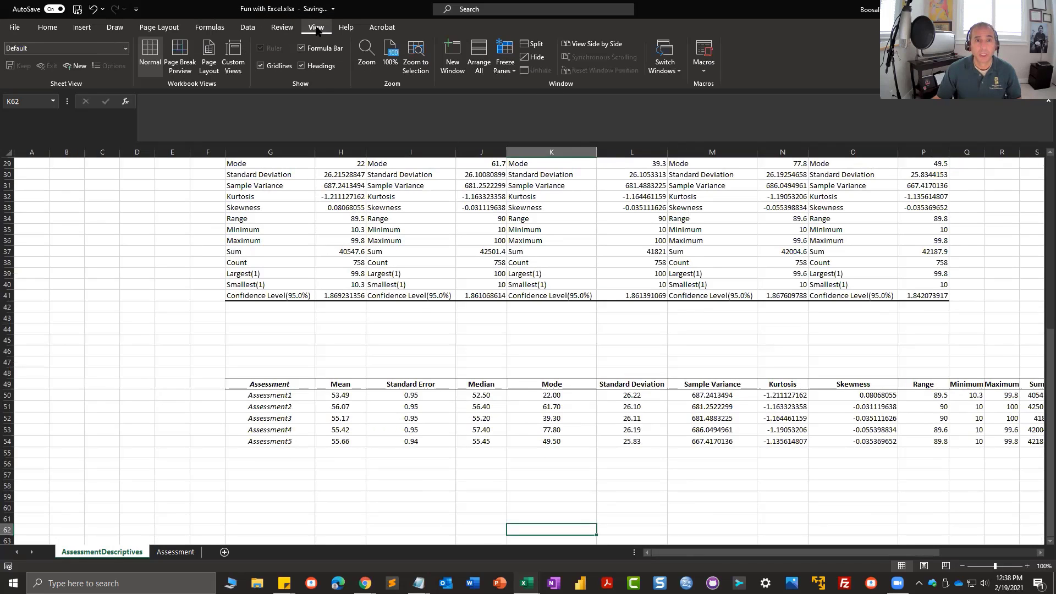
left_click(261, 64)
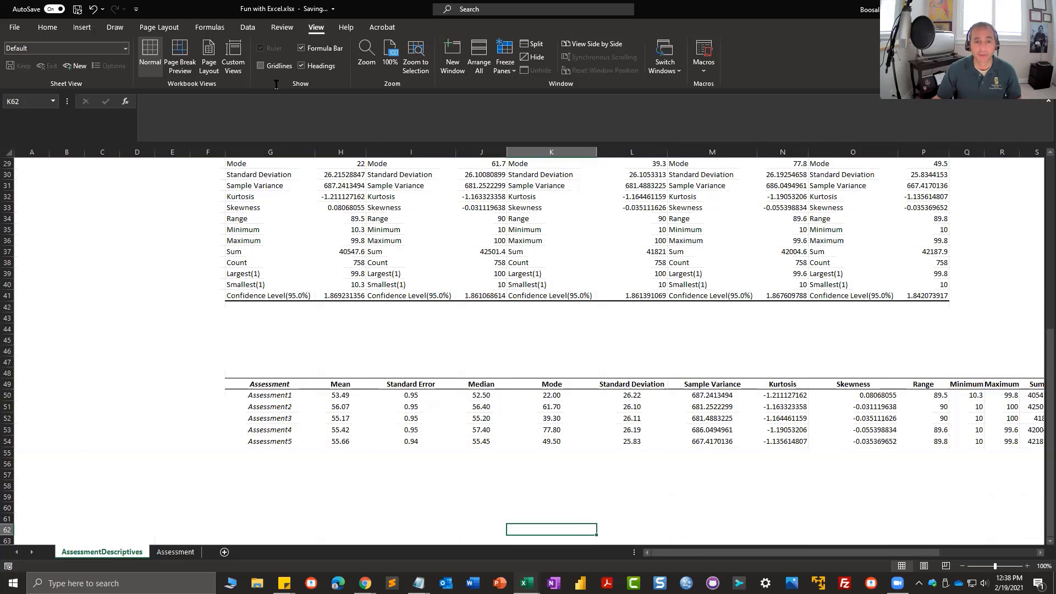
Remove all borders from the Confidence Level column, cells W49 to W54.
scroll(440, 361, "down", 1)
scroll(442, 374, "down", 2)
left_click_drag(665, 553, 750, 553)
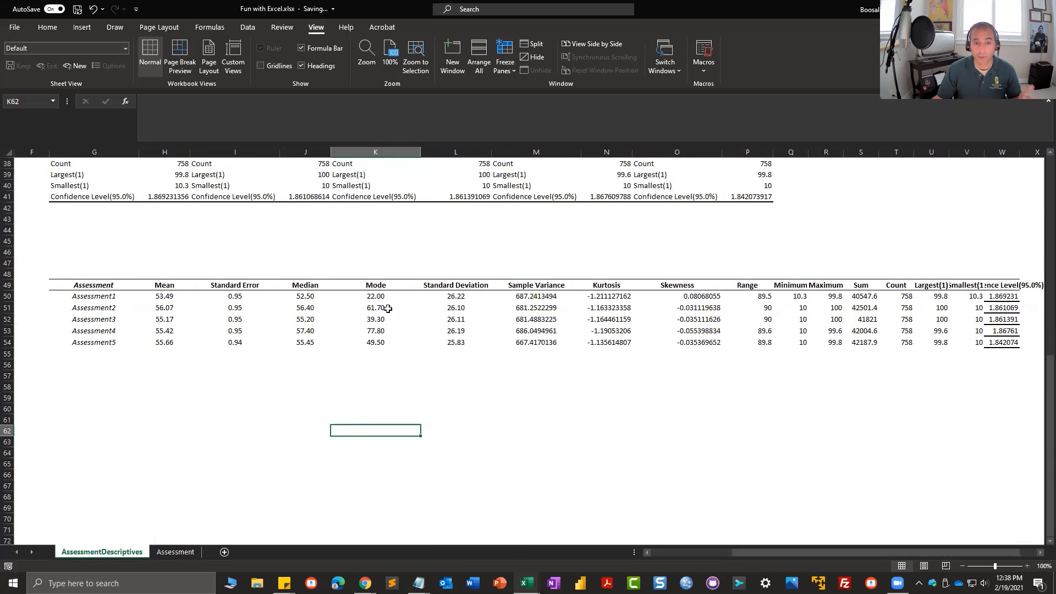
left_click(1027, 566)
left_click(1027, 566)
left_click_drag(950, 553, 963, 554)
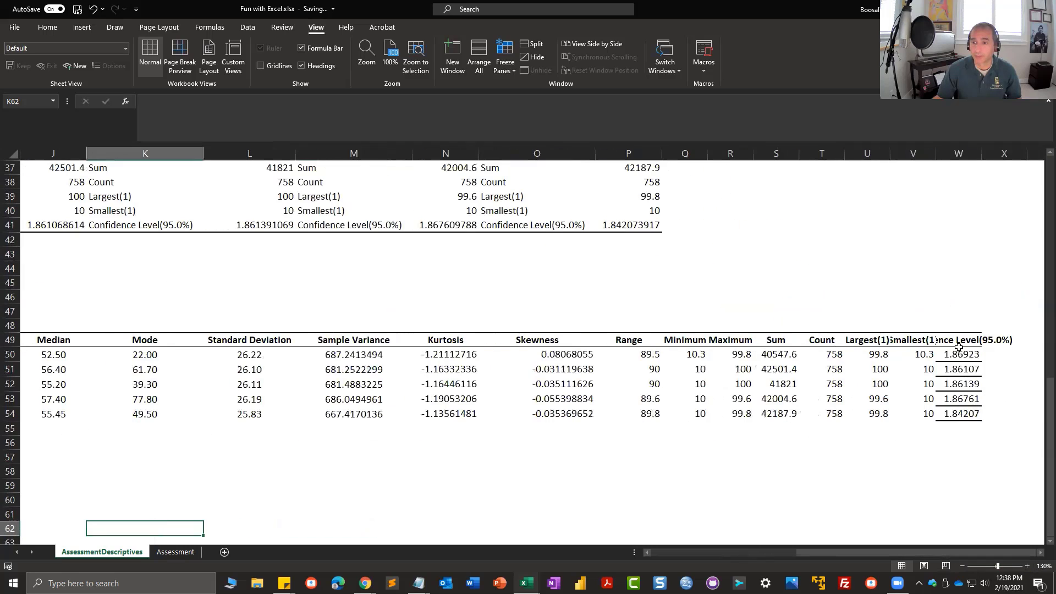
left_click_drag(960, 341, 962, 416)
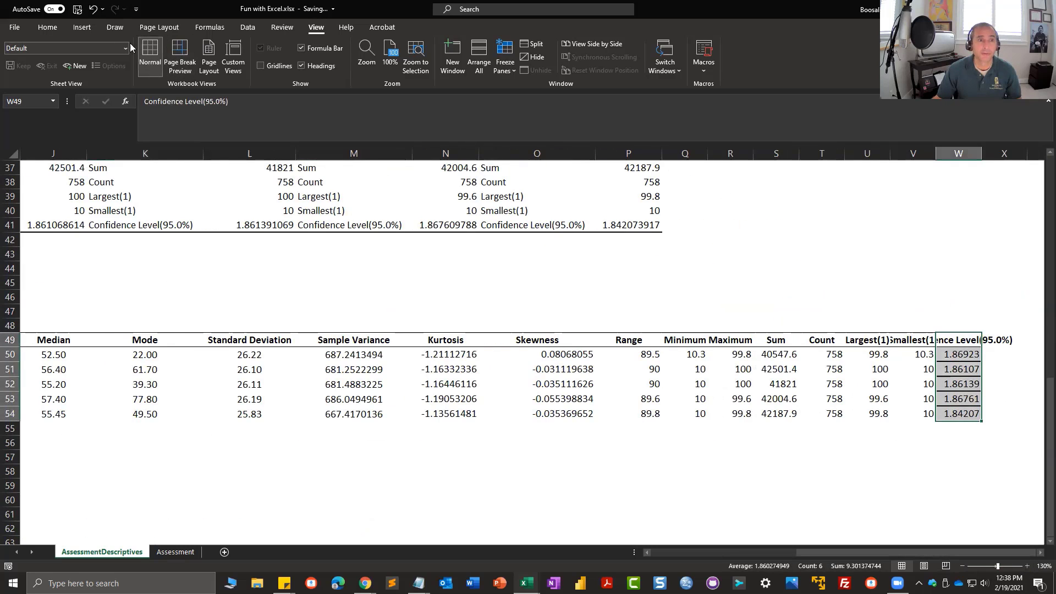
left_click(49, 27)
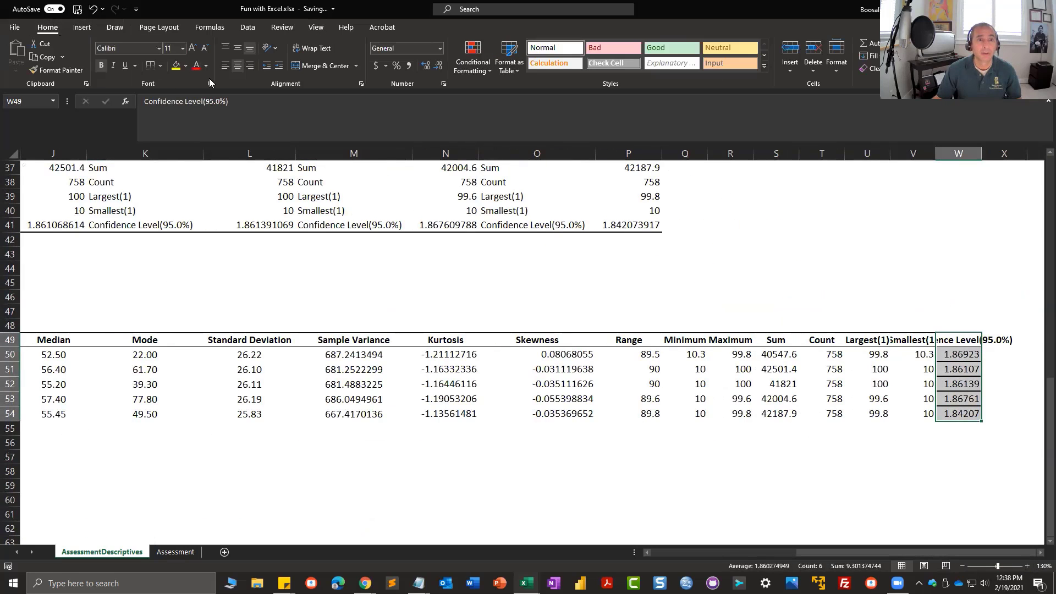
left_click(160, 66)
left_click(181, 160)
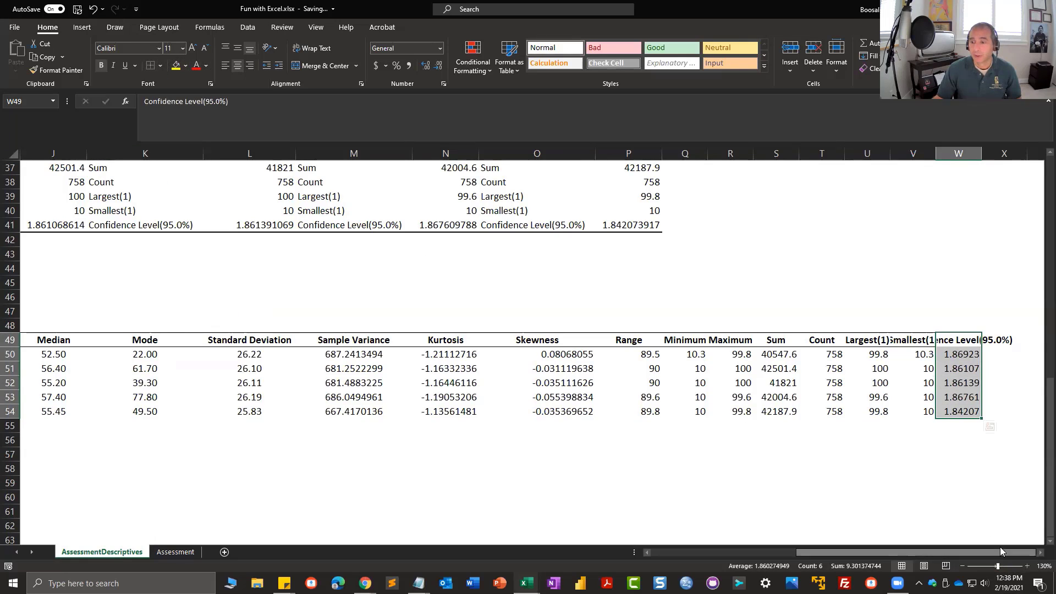
left_click(1002, 455)
Add a bottom border beneath the table's last row, cells G54 to W54.
left_click_drag(973, 410, 300, 414)
left_click(160, 65)
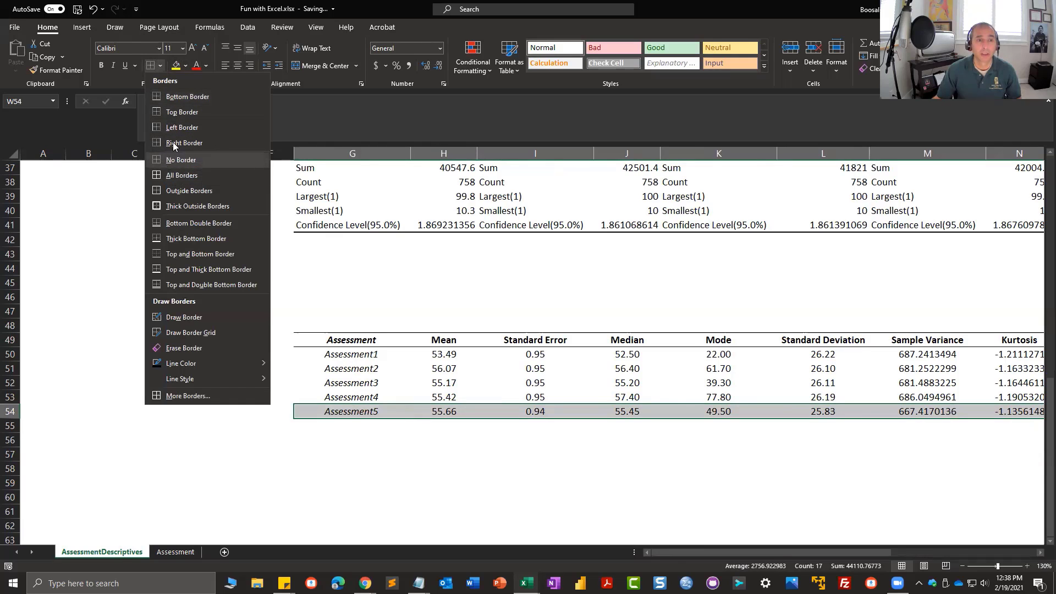
left_click(176, 97)
left_click(359, 325)
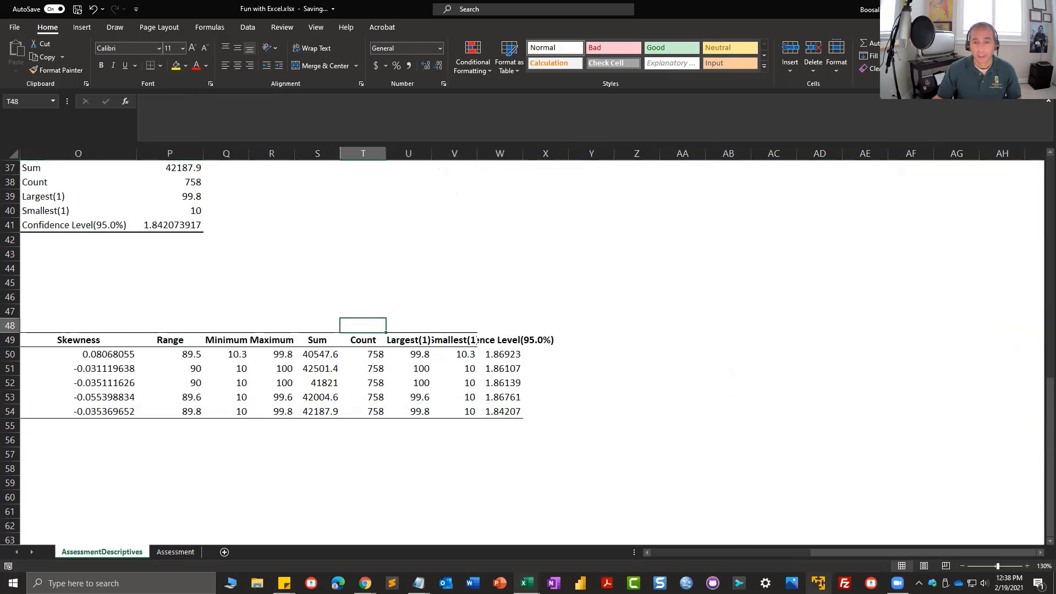
Set the row height of the table's rows 49 to 54 to 20.
left_click_drag(910, 551, 855, 548)
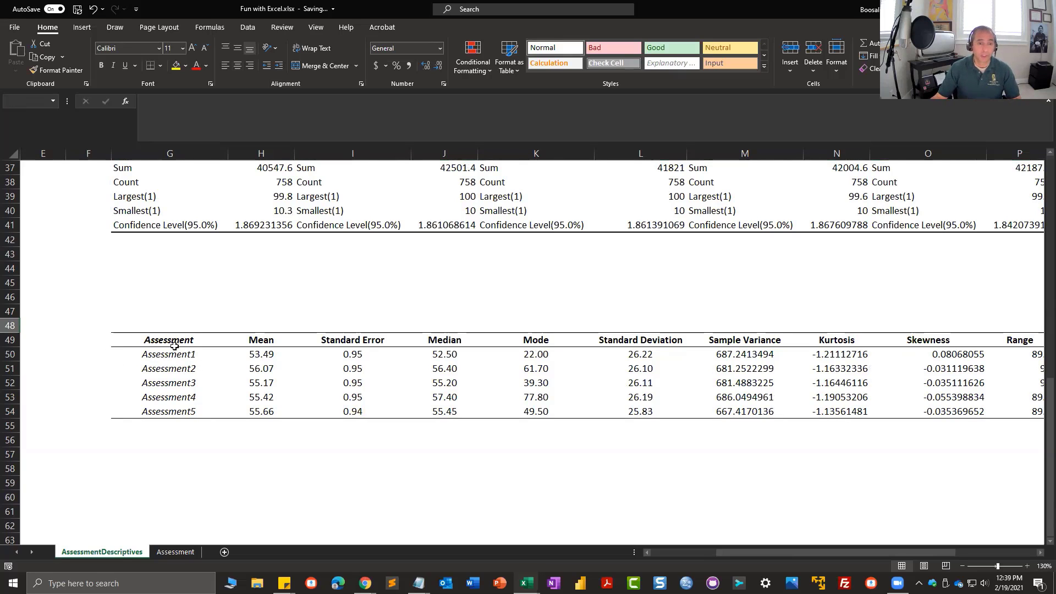
left_click_drag(171, 343, 168, 413)
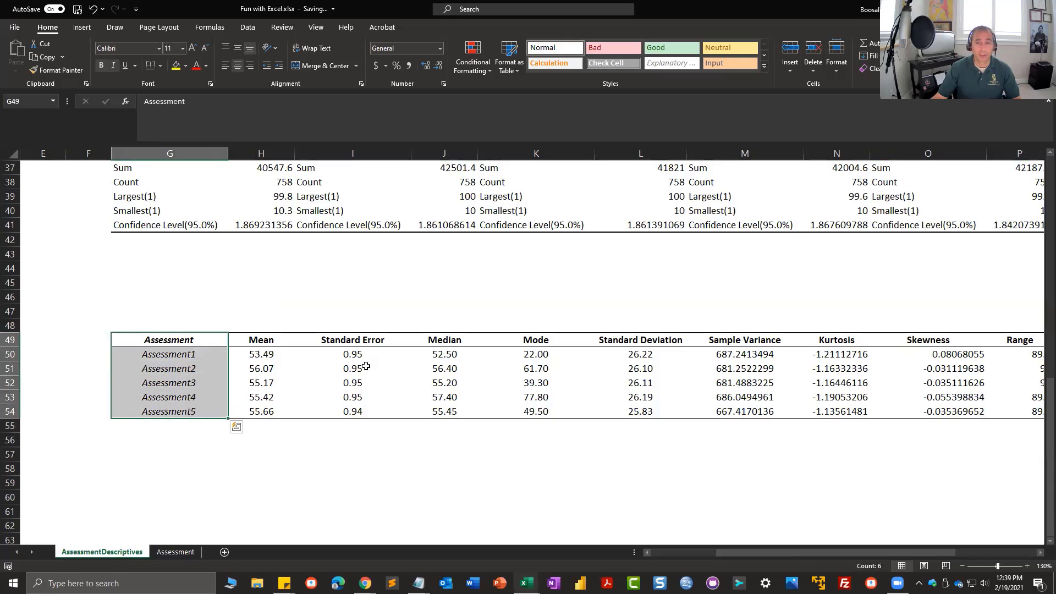
left_click(838, 74)
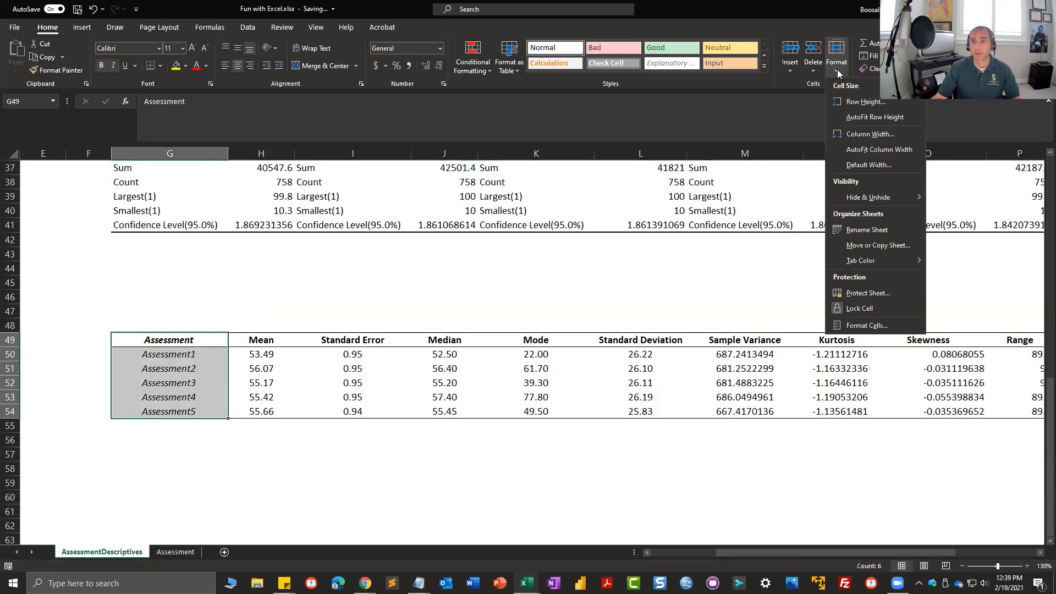
left_click(861, 101)
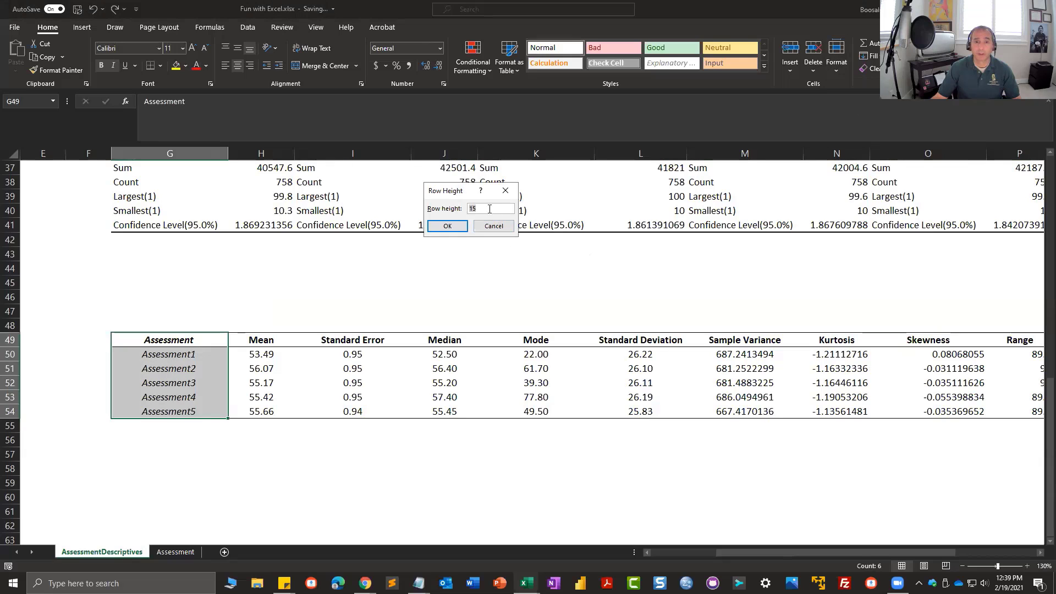
type("20")
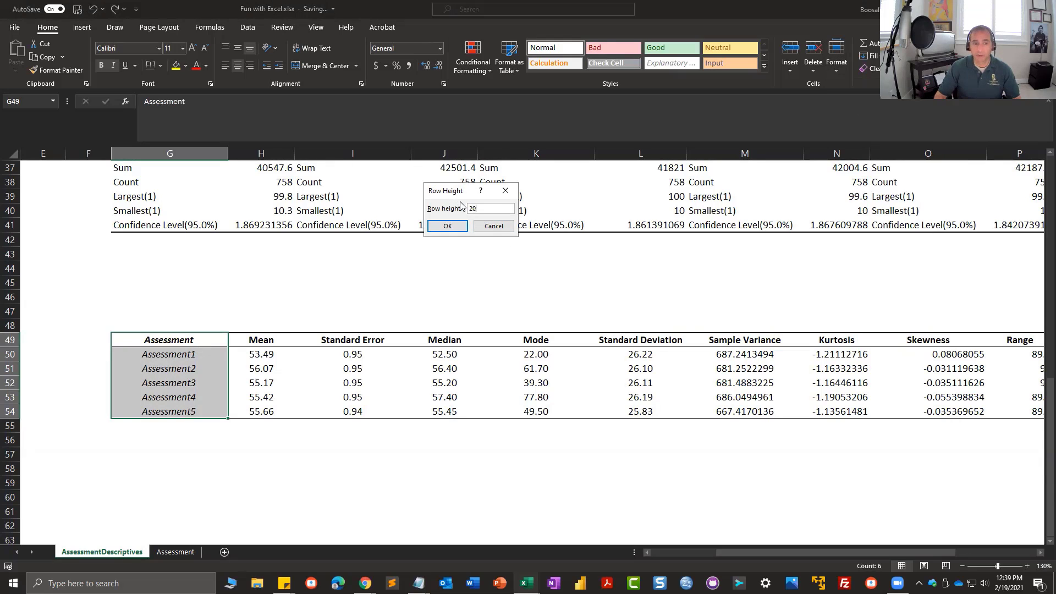
key("Return")
left_click(456, 510)
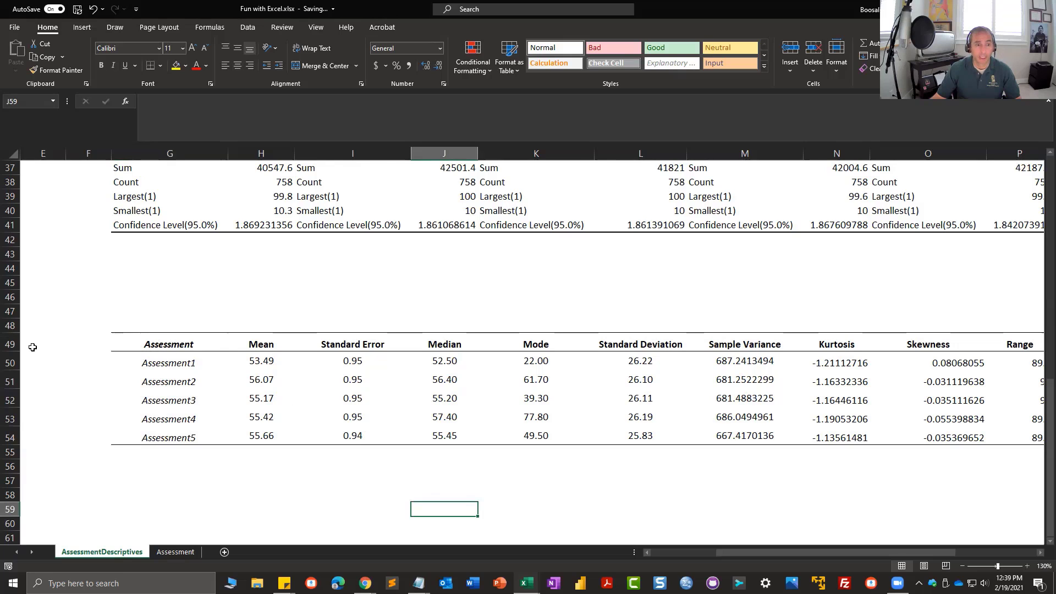
left_click_drag(10, 363, 10, 438)
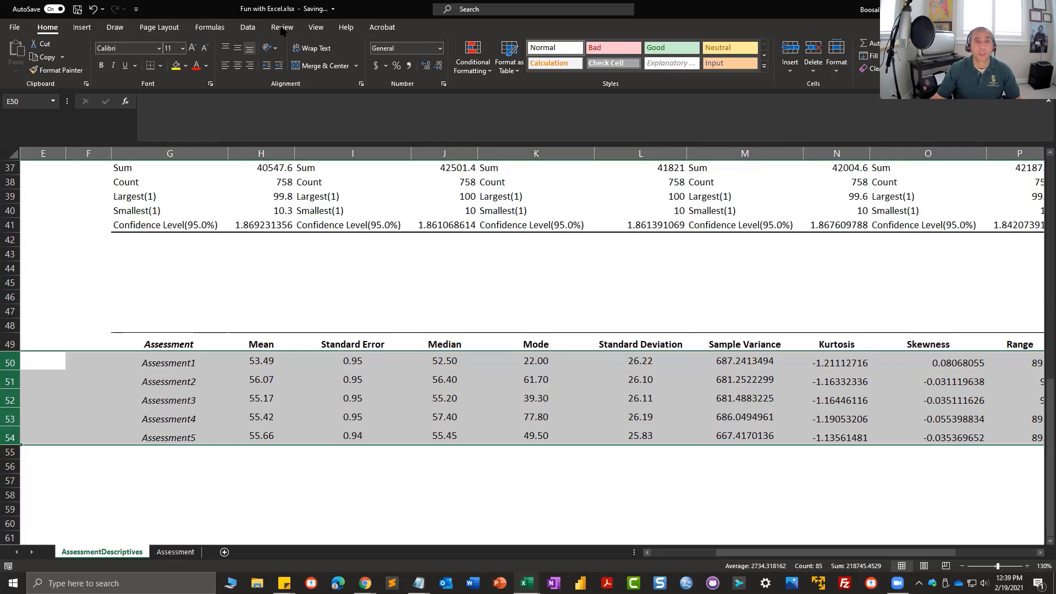
left_click(197, 363)
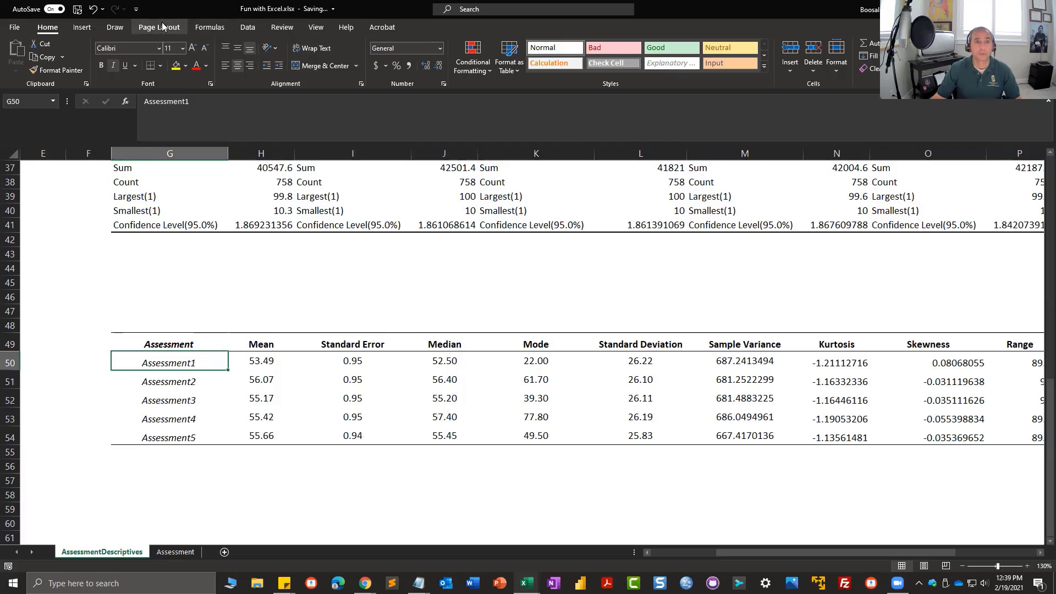
left_click(230, 300)
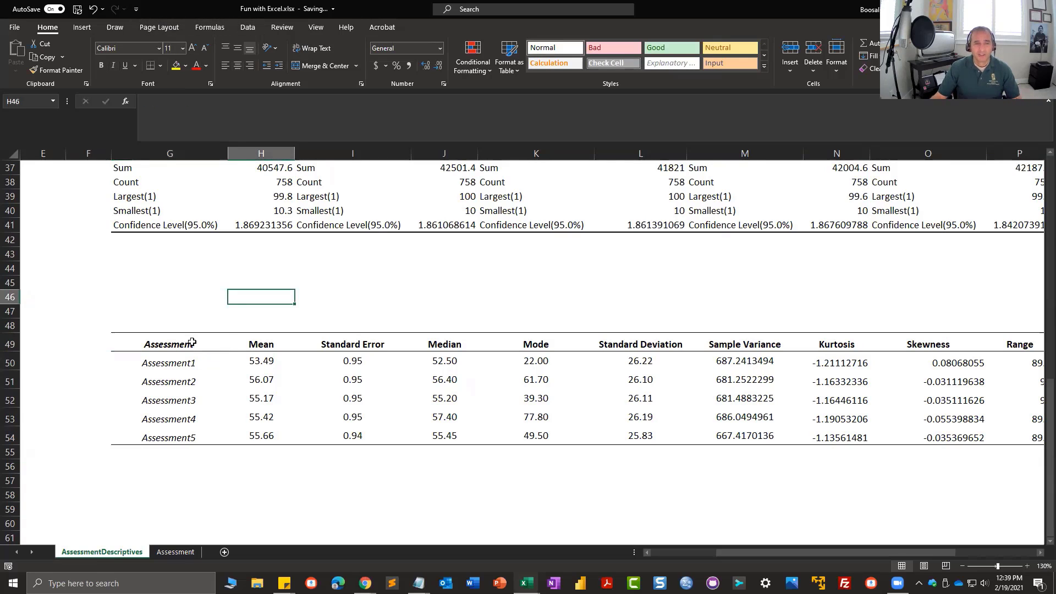
Convert the range G49 to W54 into an Excel table, using its first row as headers.
left_click_drag(192, 342, 965, 438)
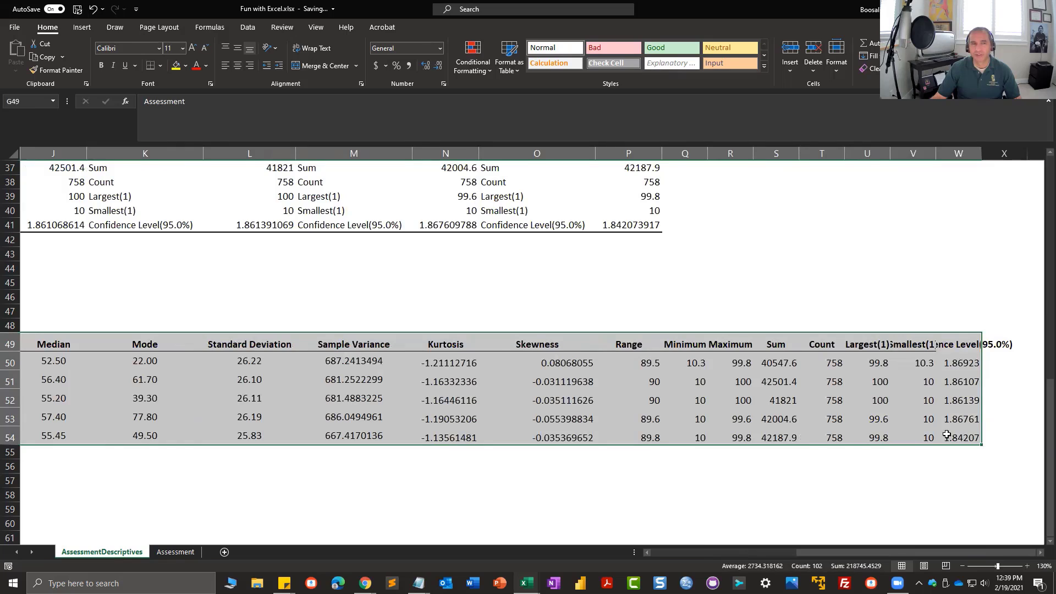
left_click(81, 28)
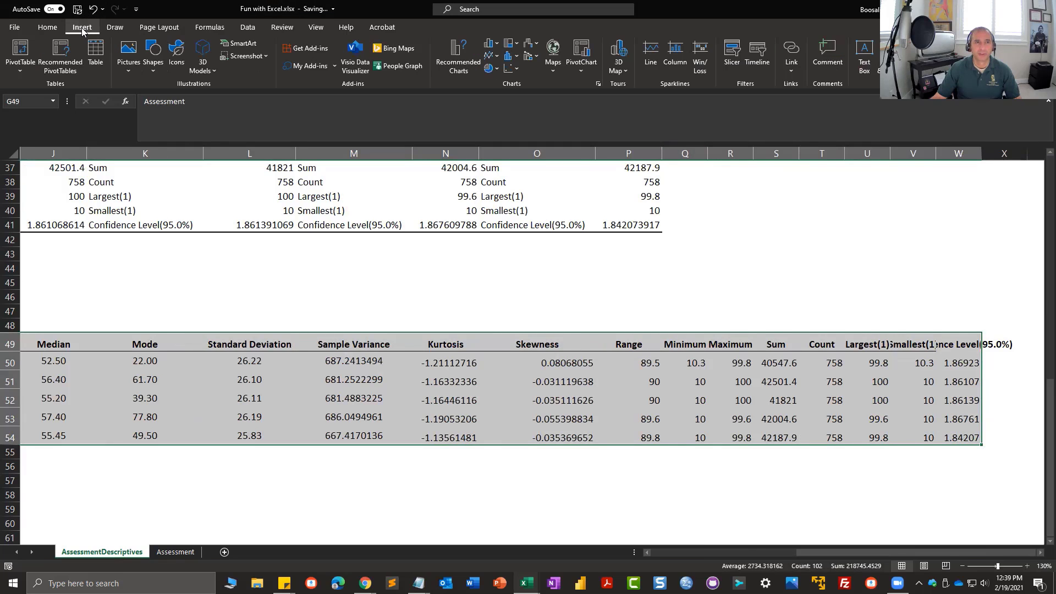
left_click(99, 58)
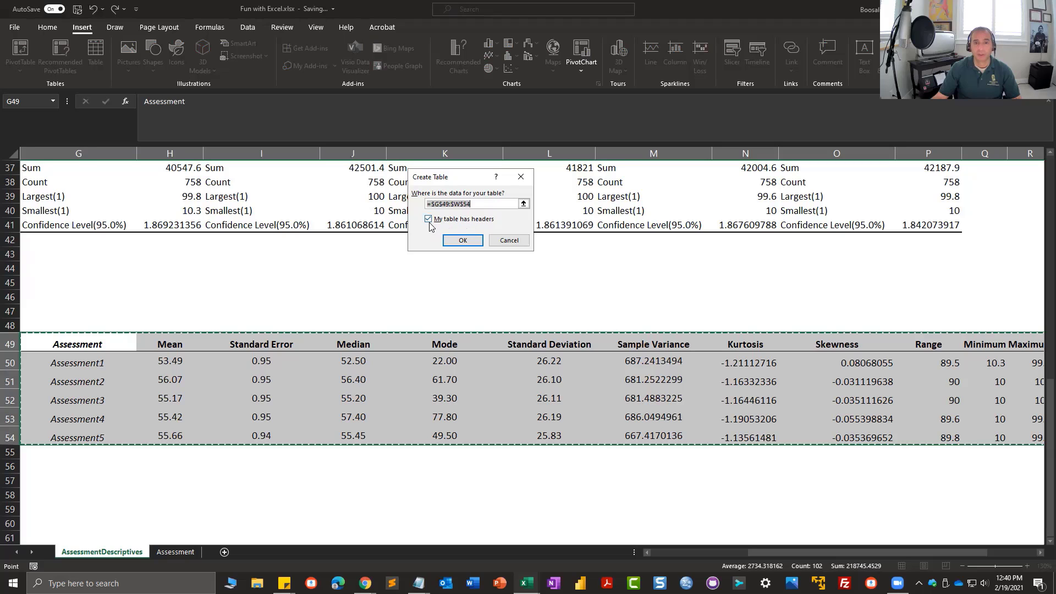
left_click(461, 240)
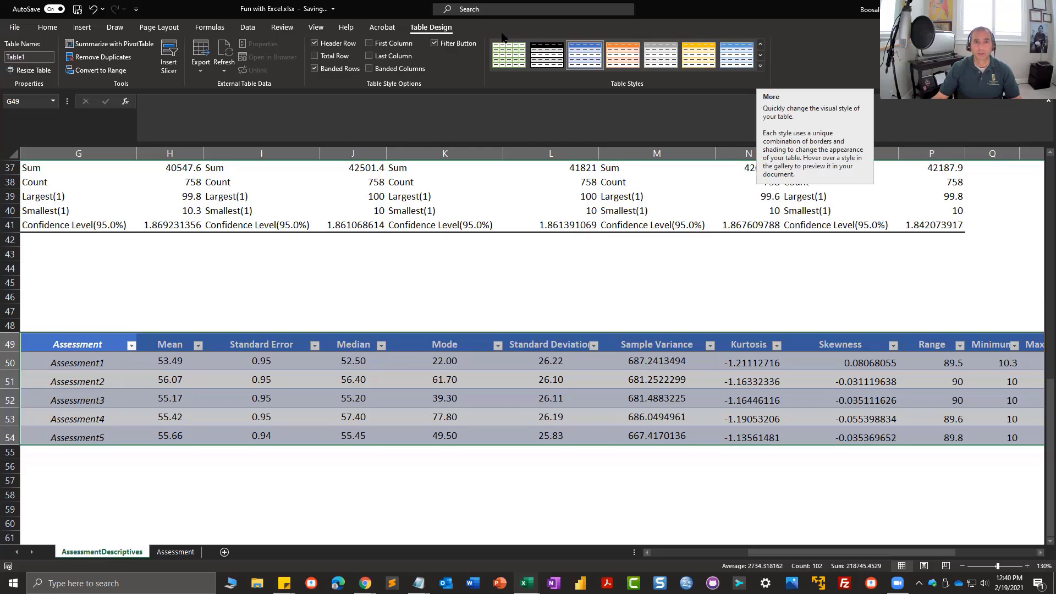
Apply the light black-and-gray banded table style without vertical borders to the table.
left_click(761, 66)
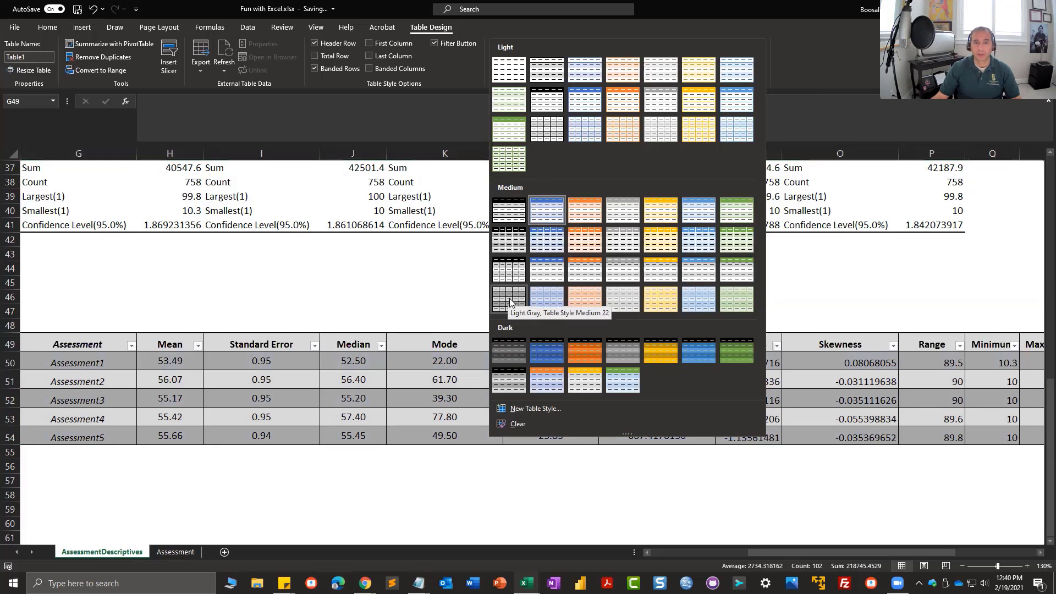
left_click(547, 71)
left_click(444, 482)
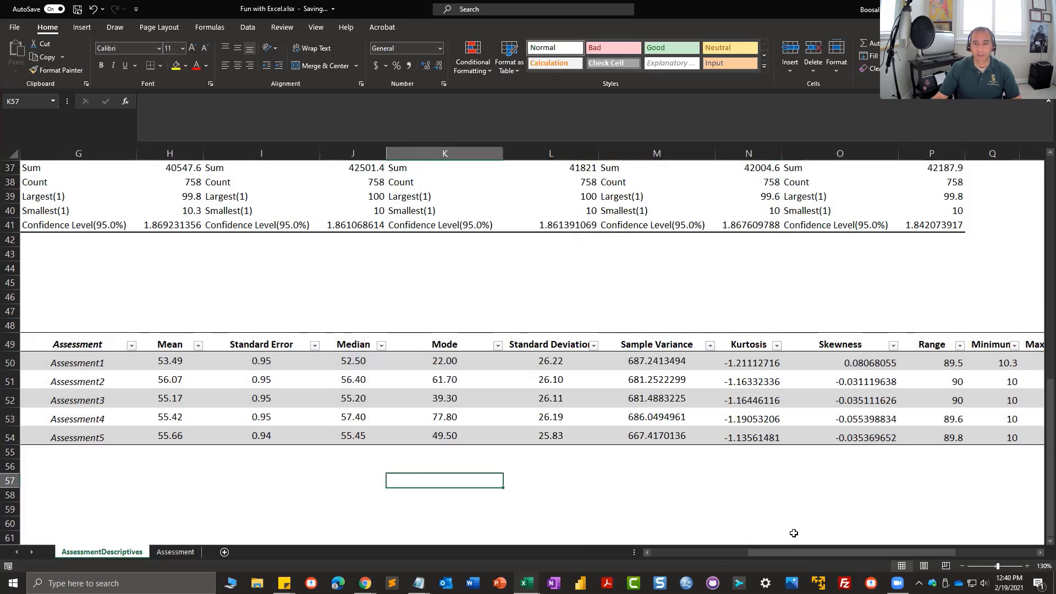
Review the raw scores on the Assessment sheet and compare the stacked statistics blocks with the new table on AssessmentDescriptives.
left_click_drag(795, 550, 754, 551)
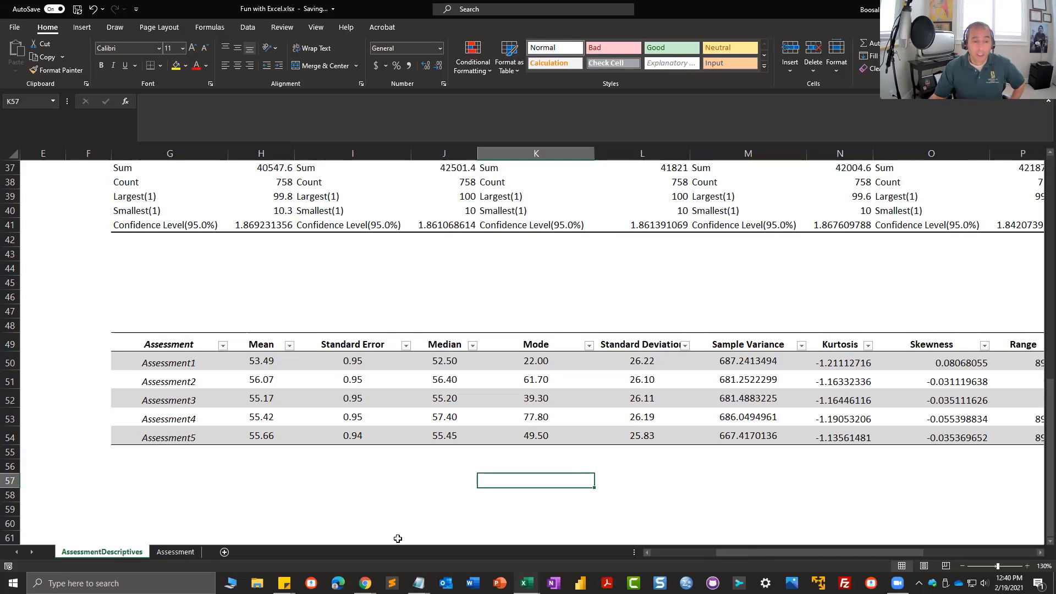
left_click(170, 553)
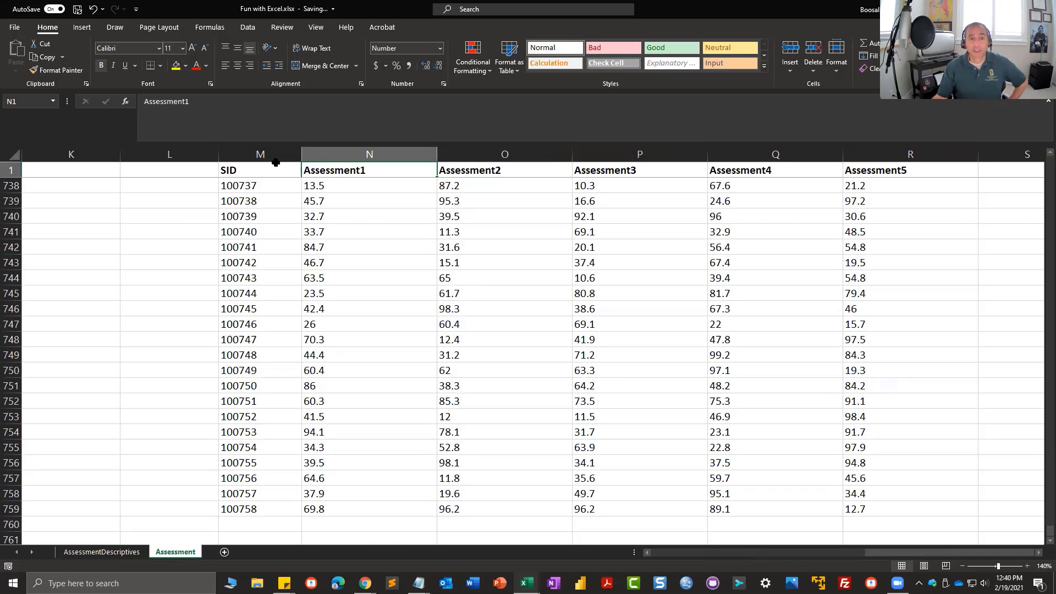
mouse_move(927, 552)
left_mouse_down()
mouse_move(736, 542)
mouse_move(924, 543)
left_mouse_up()
key("ctrl+grave")
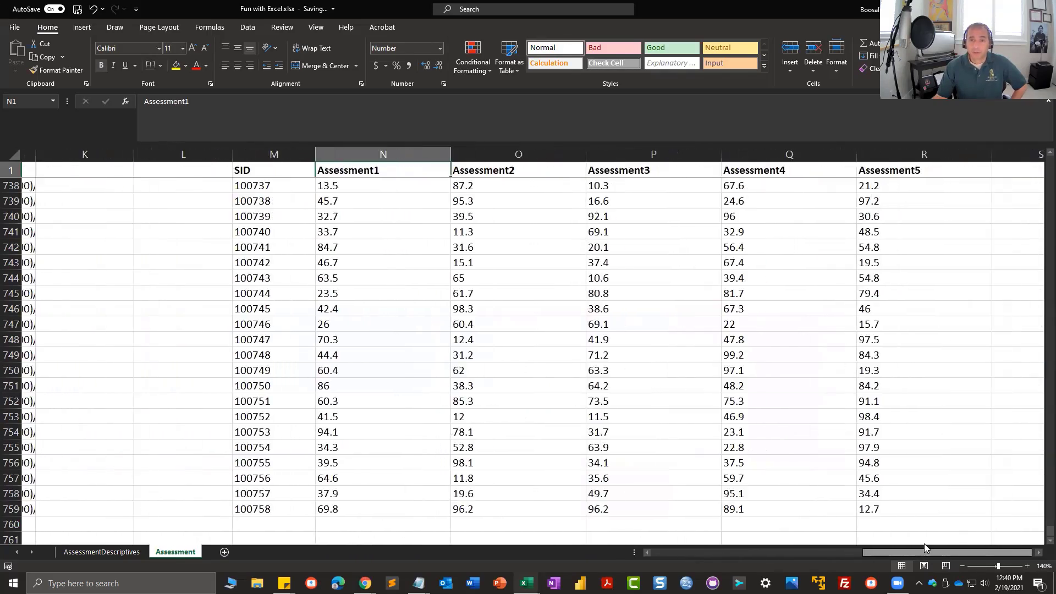
left_click(101, 552)
left_click_drag(1050, 396, 1038, 113)
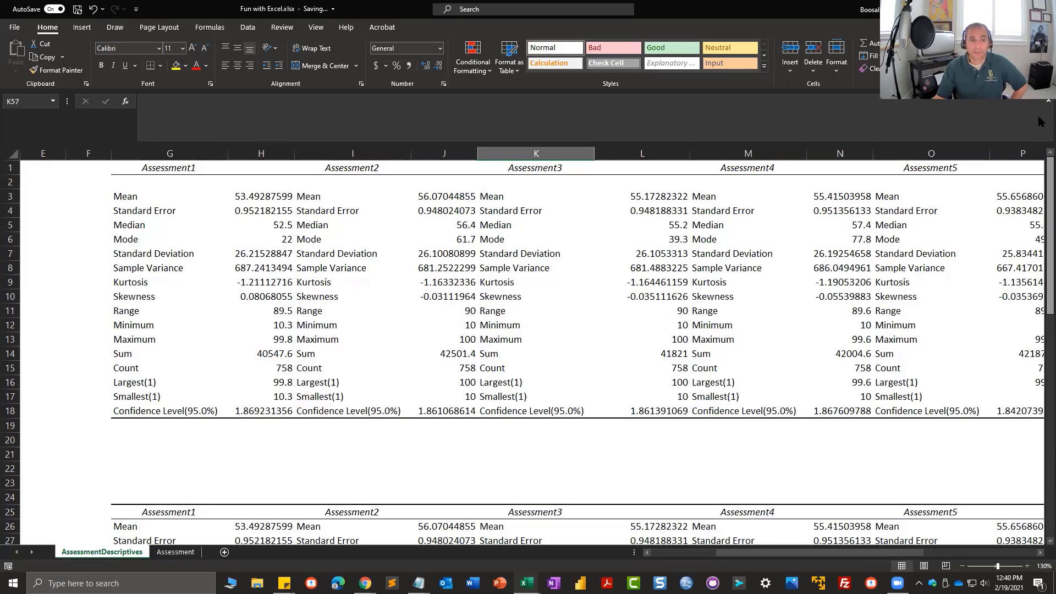
left_click_drag(1042, 193, 1041, 298)
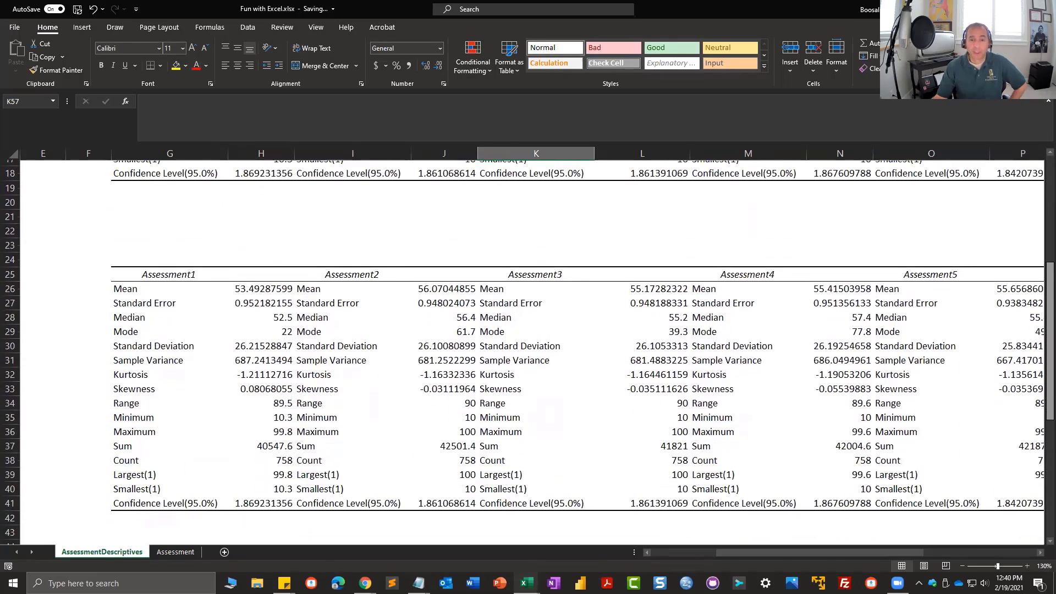
scroll(528, 352, "down", 6)
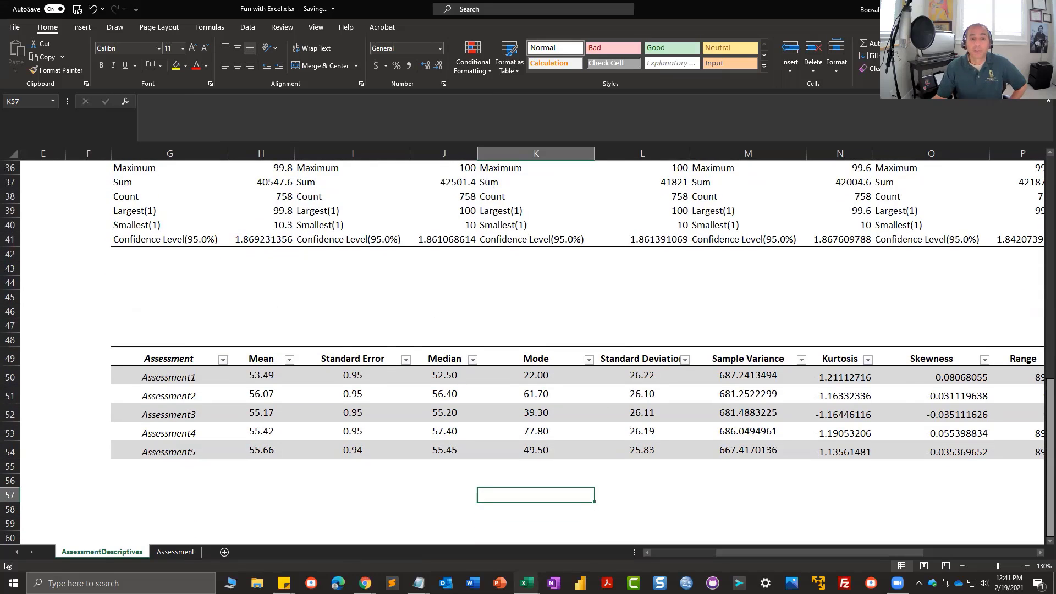
Remove the filter buttons from the table's header row 49.
left_click(10, 360)
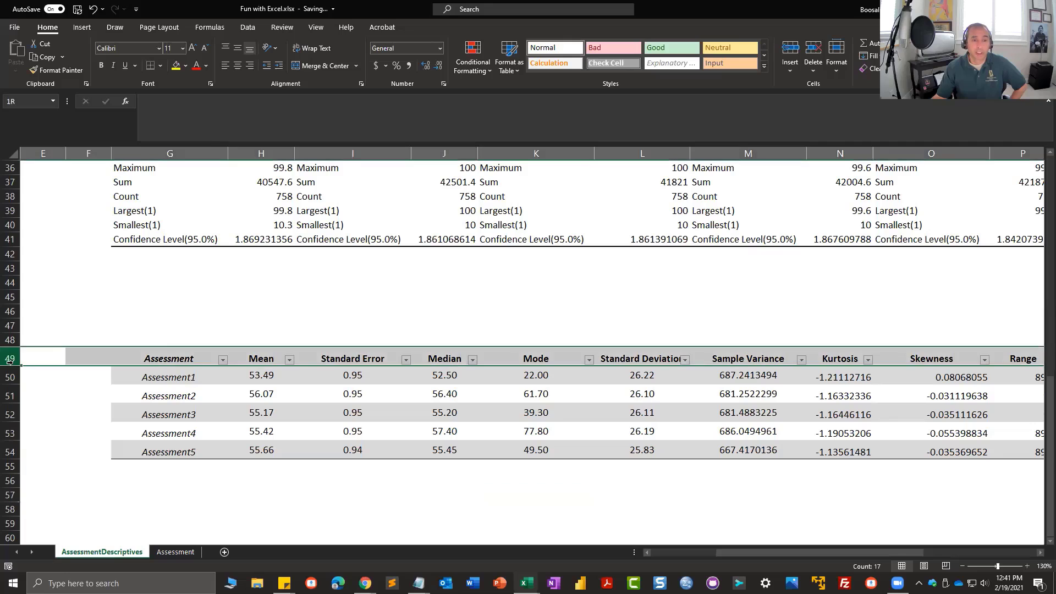
left_click(247, 27)
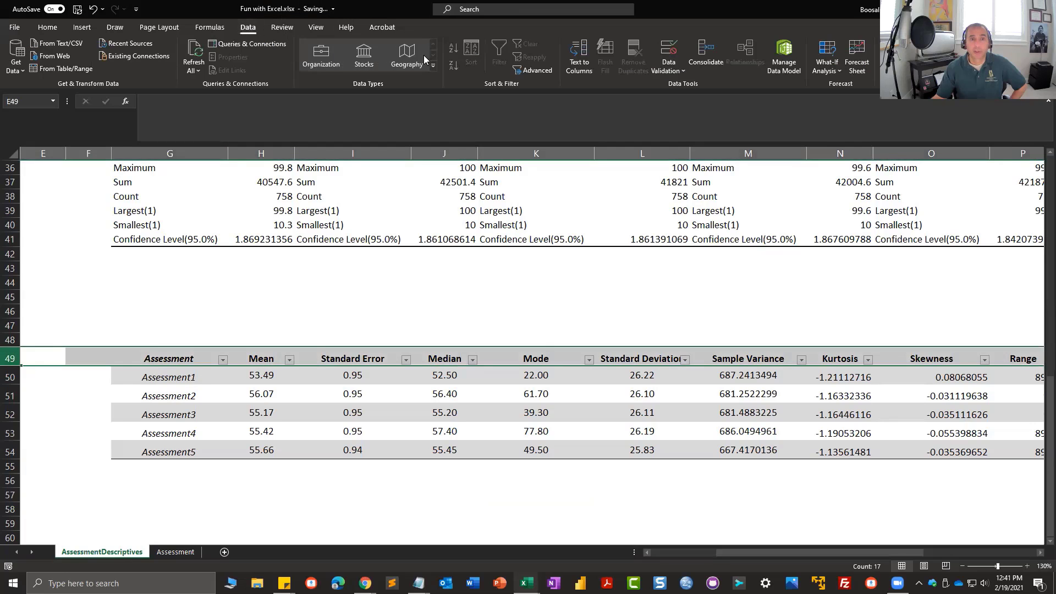
left_click(234, 360)
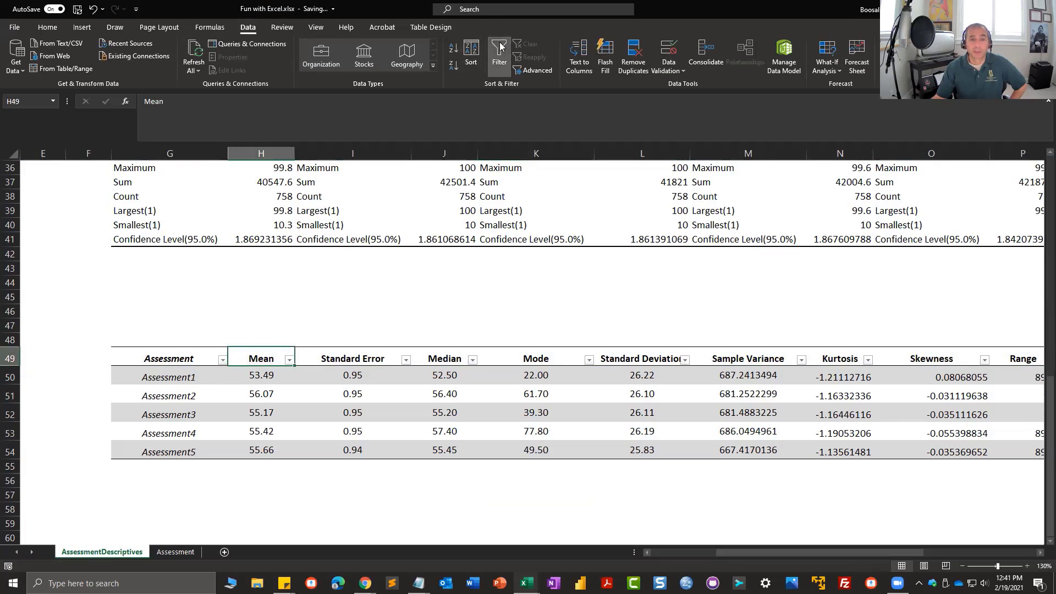
left_click(499, 47)
left_click(295, 391)
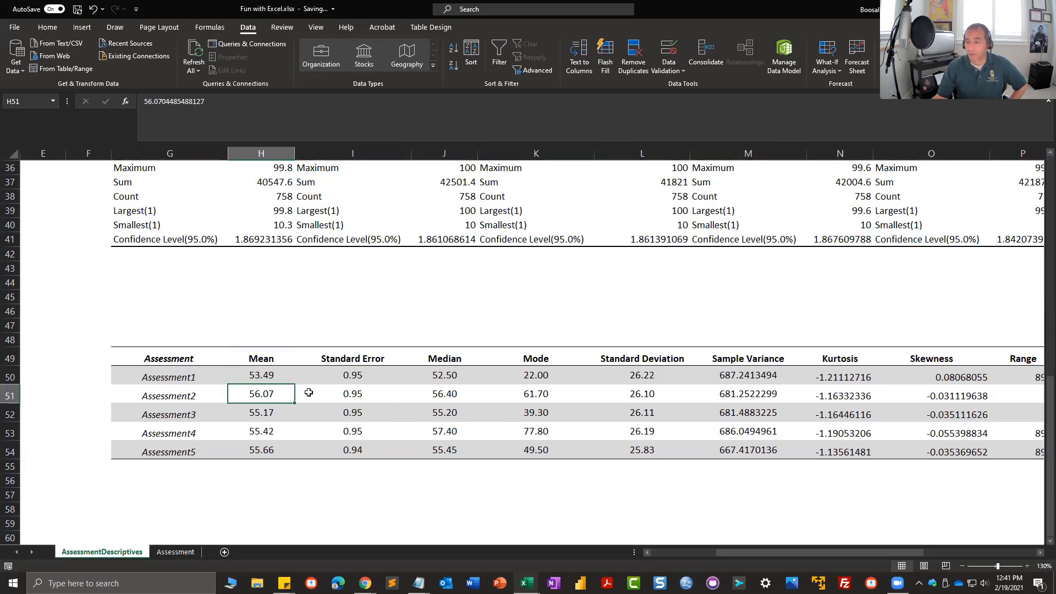
Insert a 2-D clustered column chart of the Assessment and Mean columns, G49 to H54, and move it slightly up over the table.
scroll(497, 380, "down", 2)
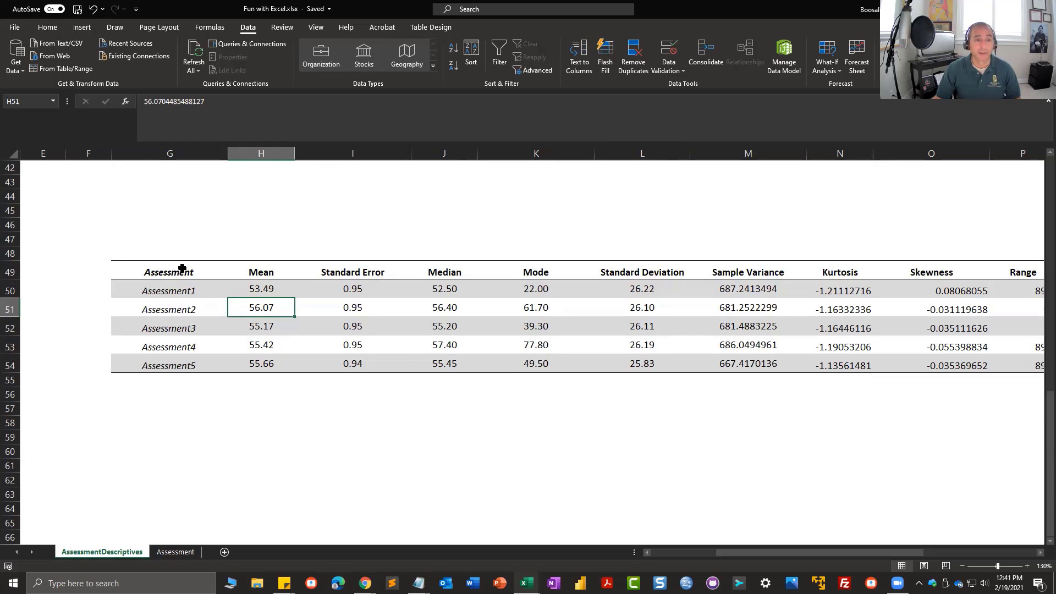
left_click_drag(183, 268, 249, 361)
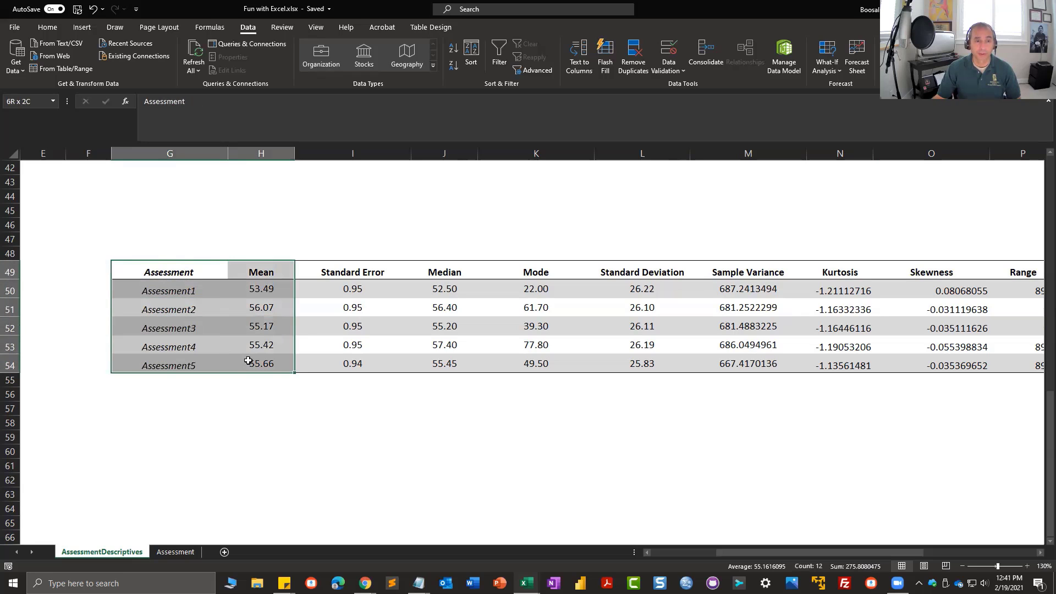
left_click_drag(248, 361, 248, 361)
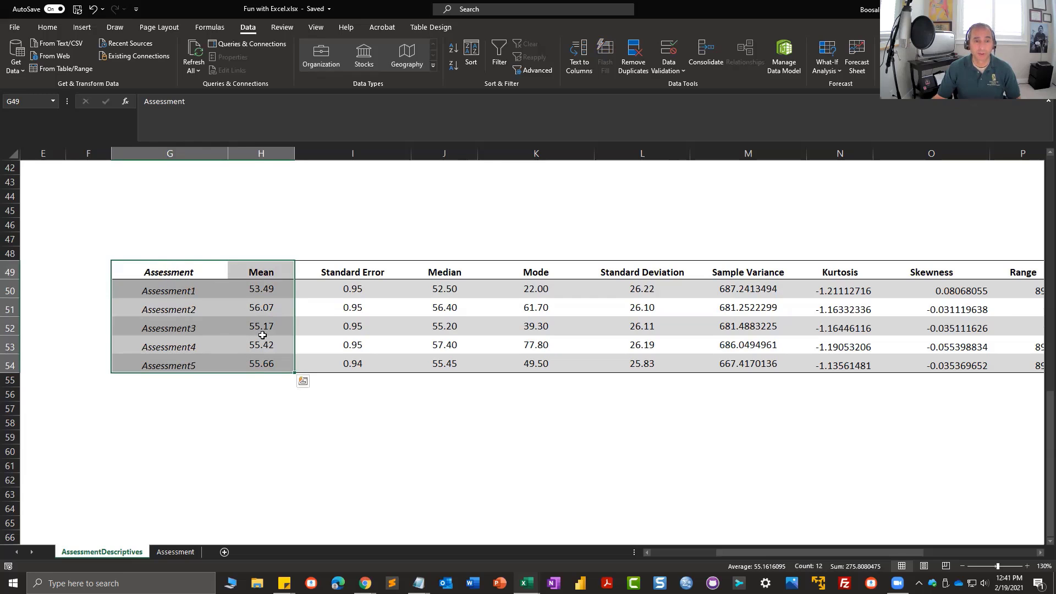
left_click(81, 28)
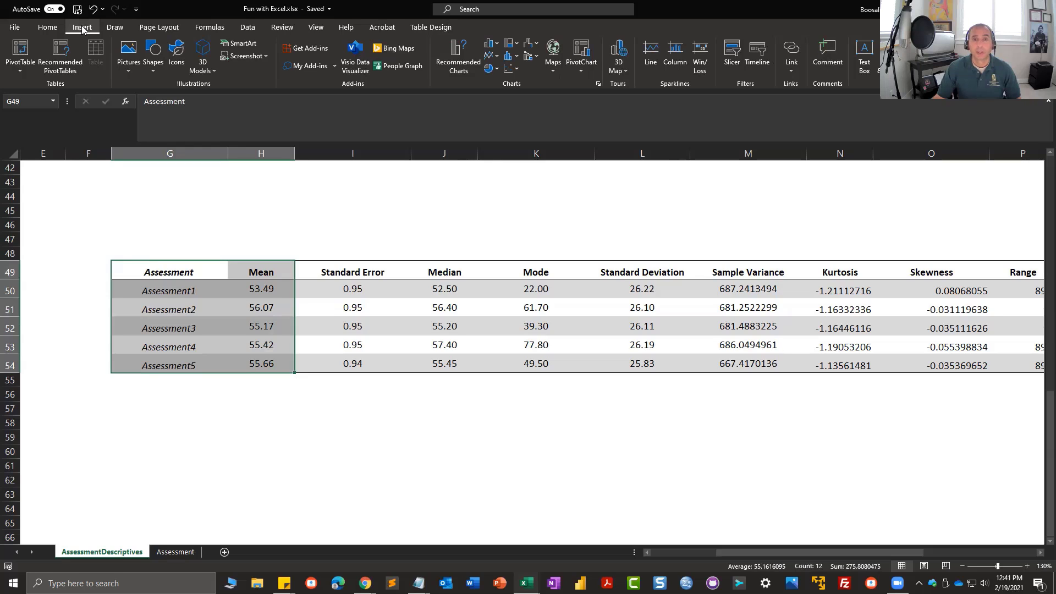
left_click(489, 47)
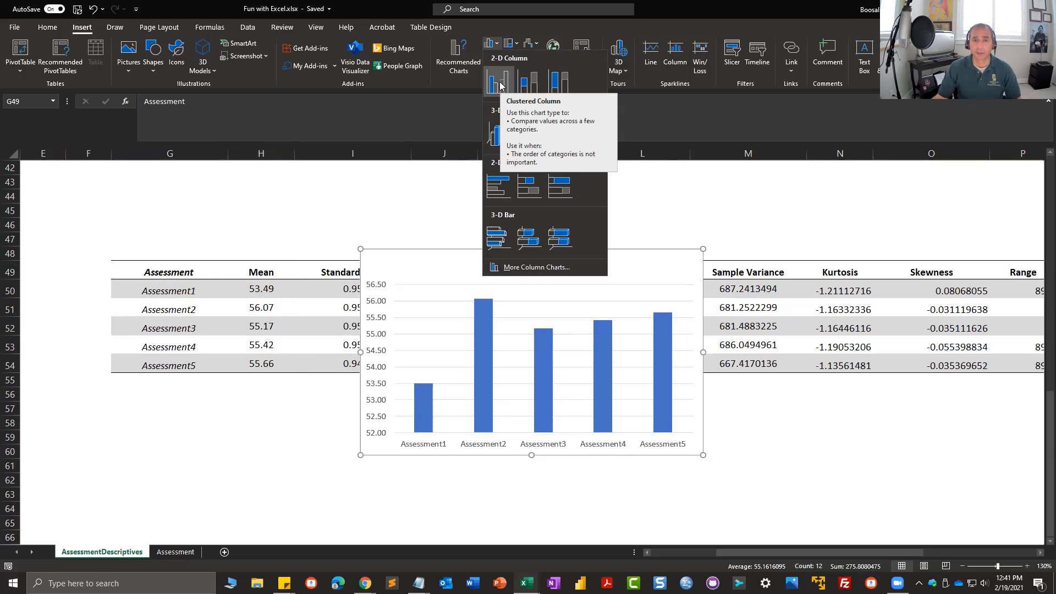
left_click(500, 85)
left_click_drag(594, 266, 556, 218)
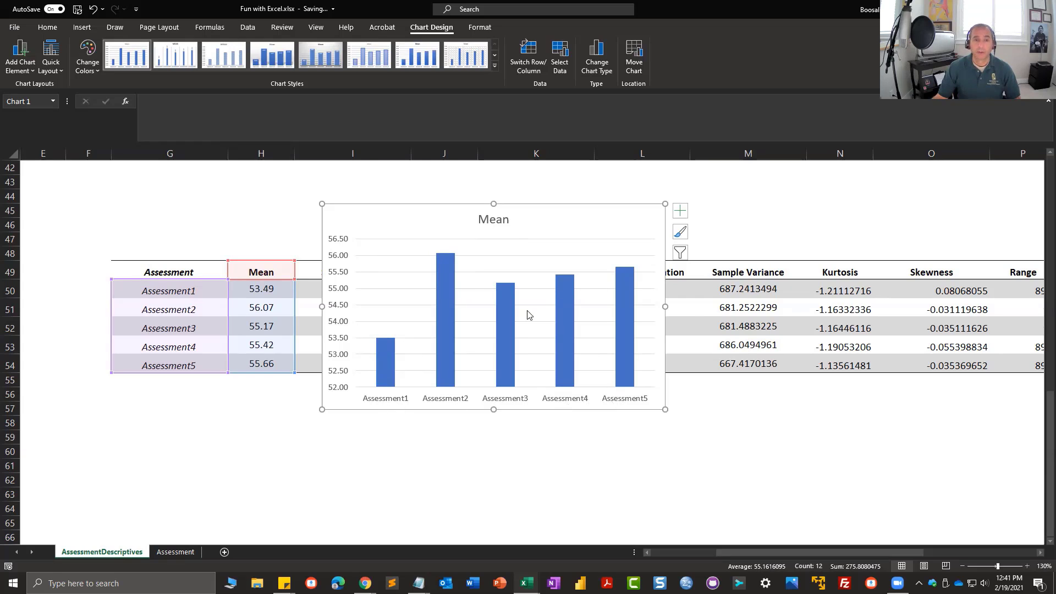
Browse the chart styles and preview the color palettes for the Mean chart.
left_click(392, 256)
key("Delete")
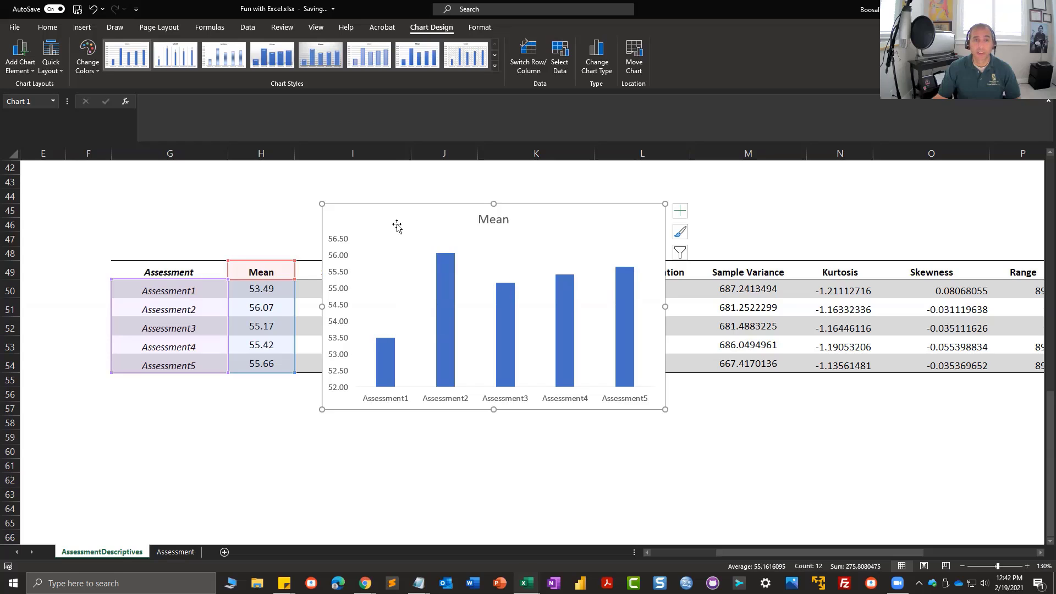
left_click(479, 27)
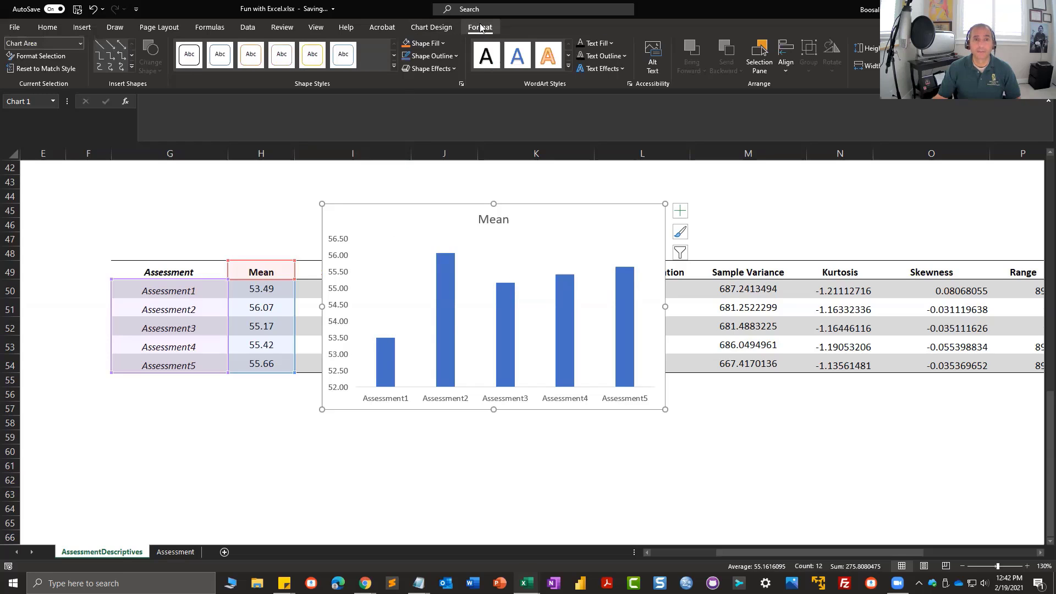
left_click(432, 29)
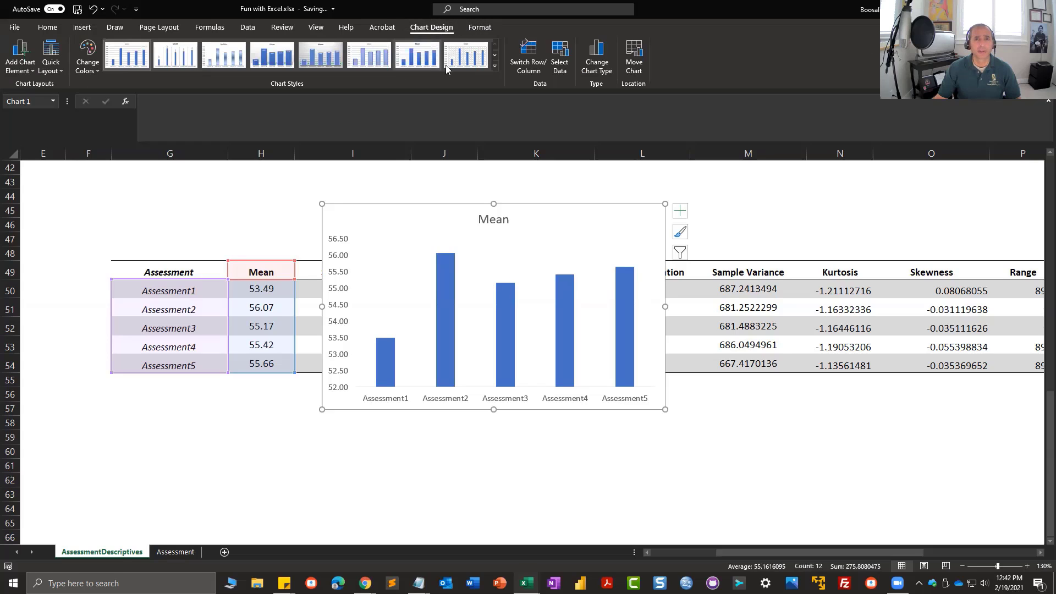
left_click(494, 70)
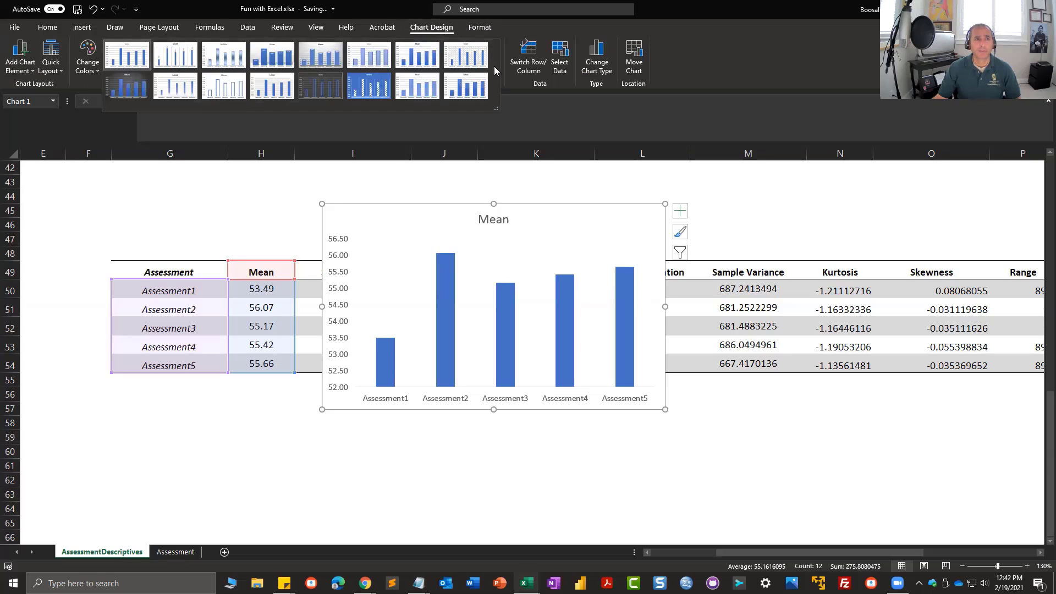
left_click(98, 74)
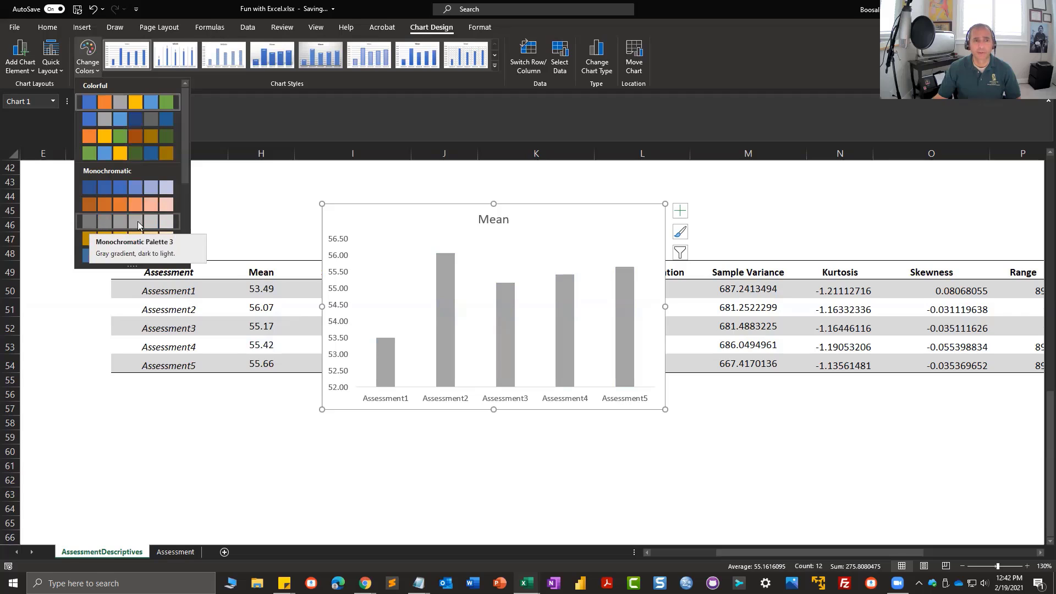
Fill only the Assessment2 column of the Mean chart with a solid dark gray theme color.
left_click(388, 355)
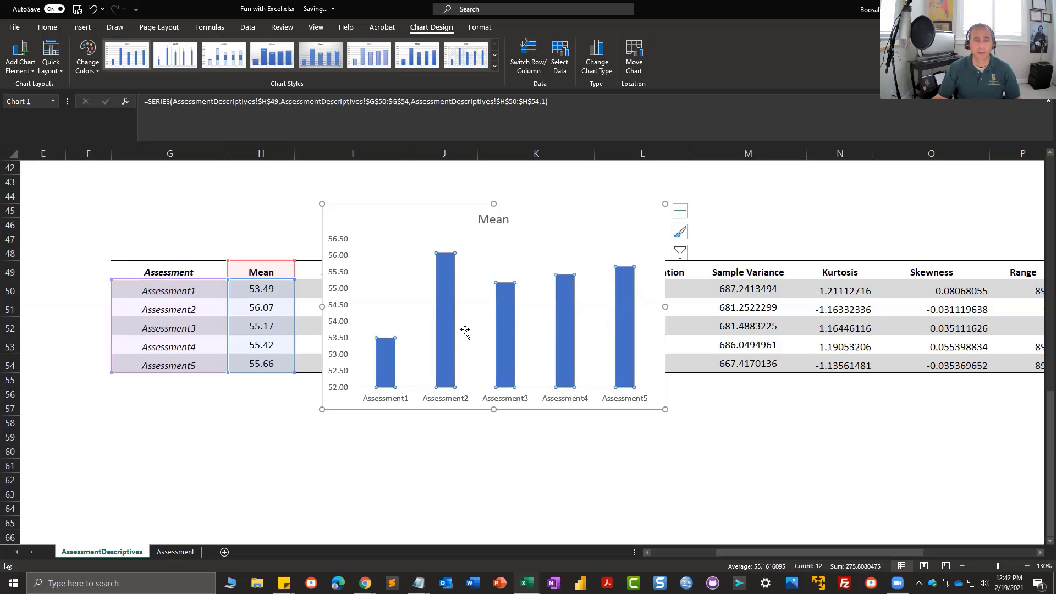
left_click(443, 330)
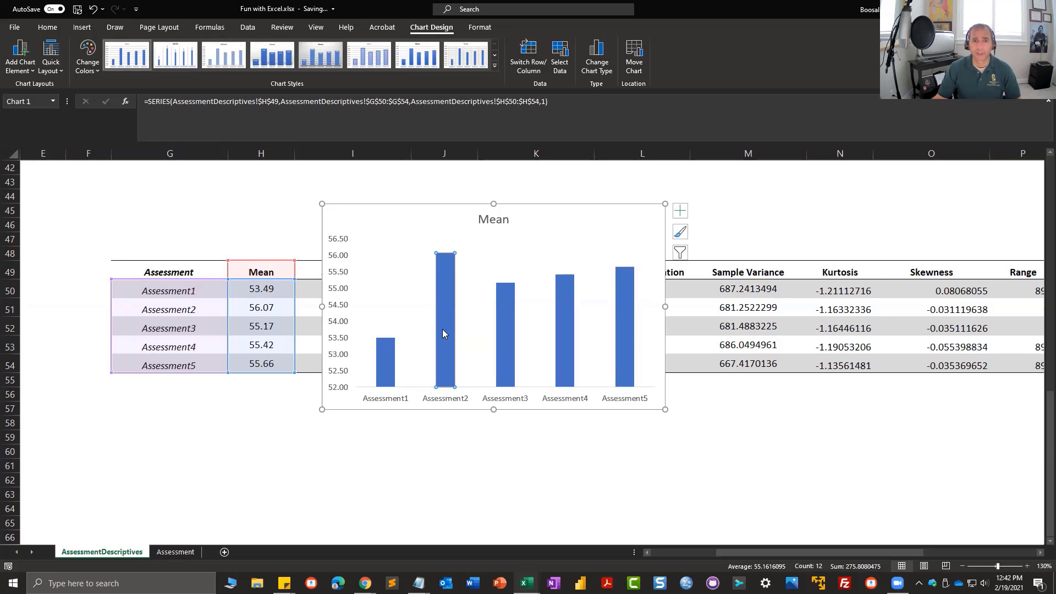
double_click(443, 330)
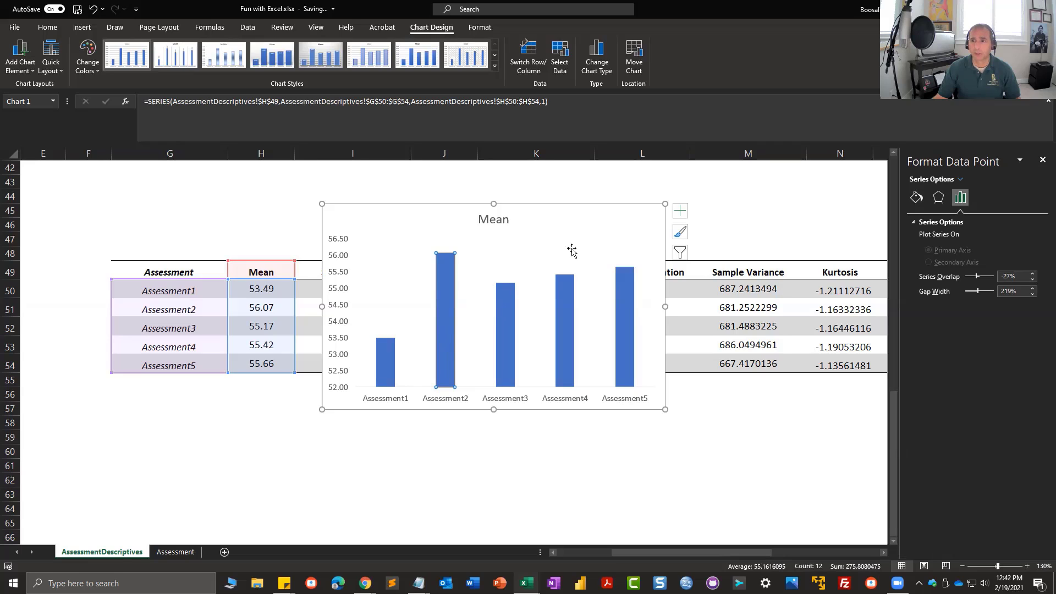
left_click(917, 200)
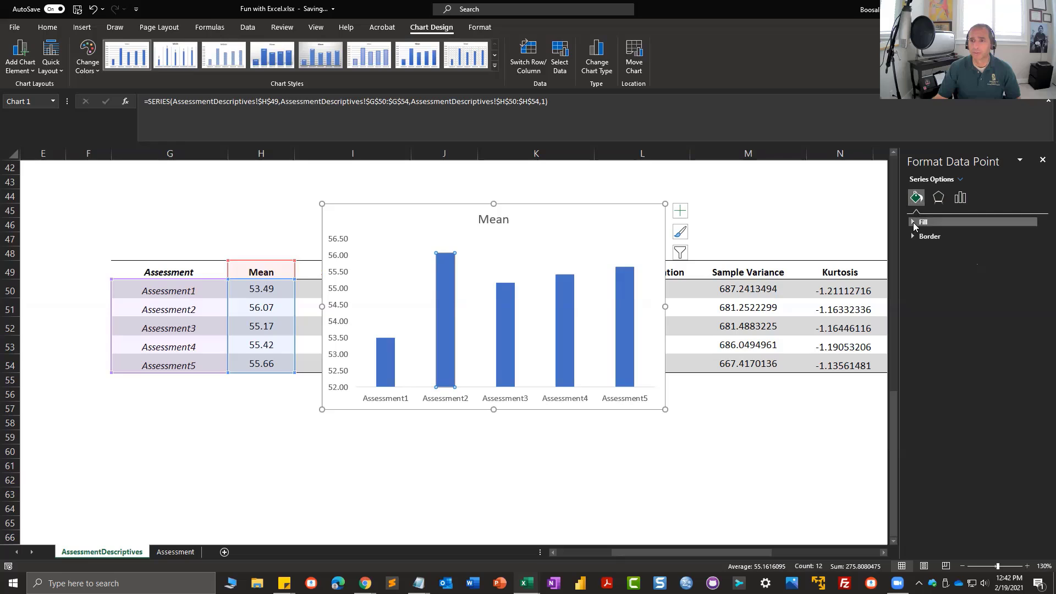
left_click(914, 222)
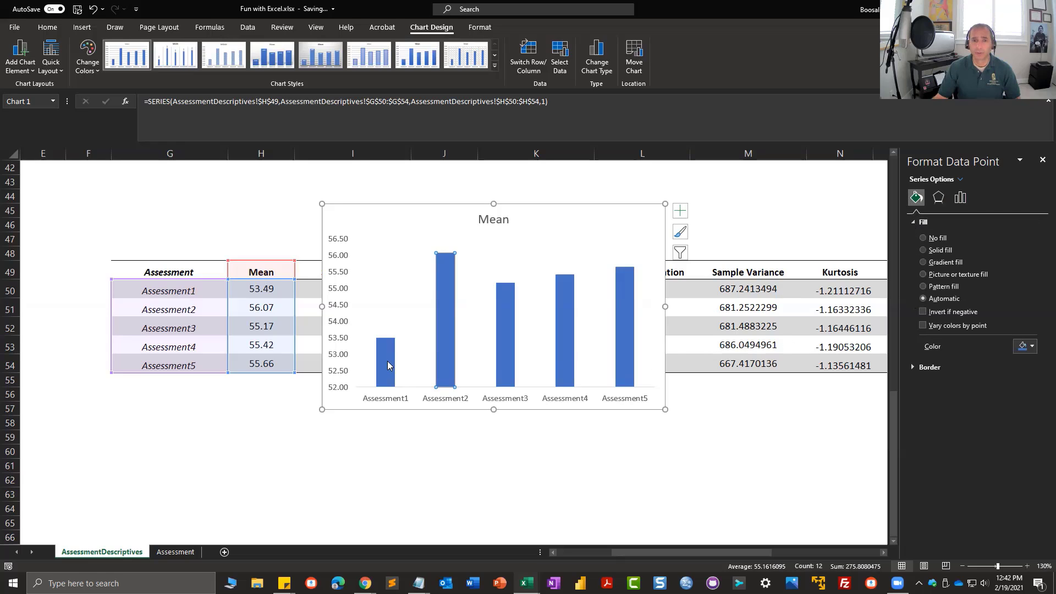
left_click(924, 327)
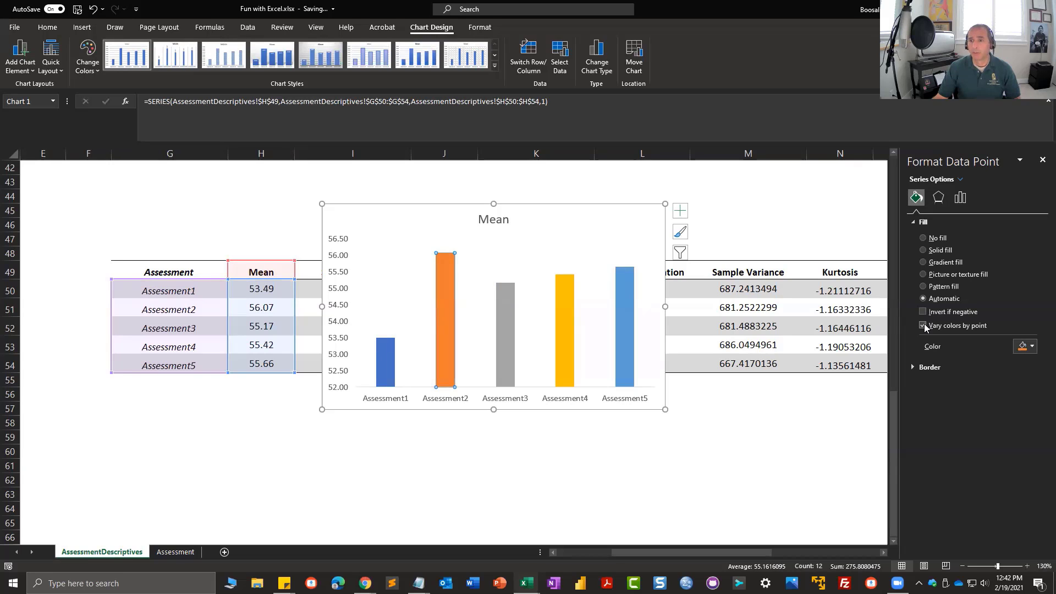
left_click(924, 326)
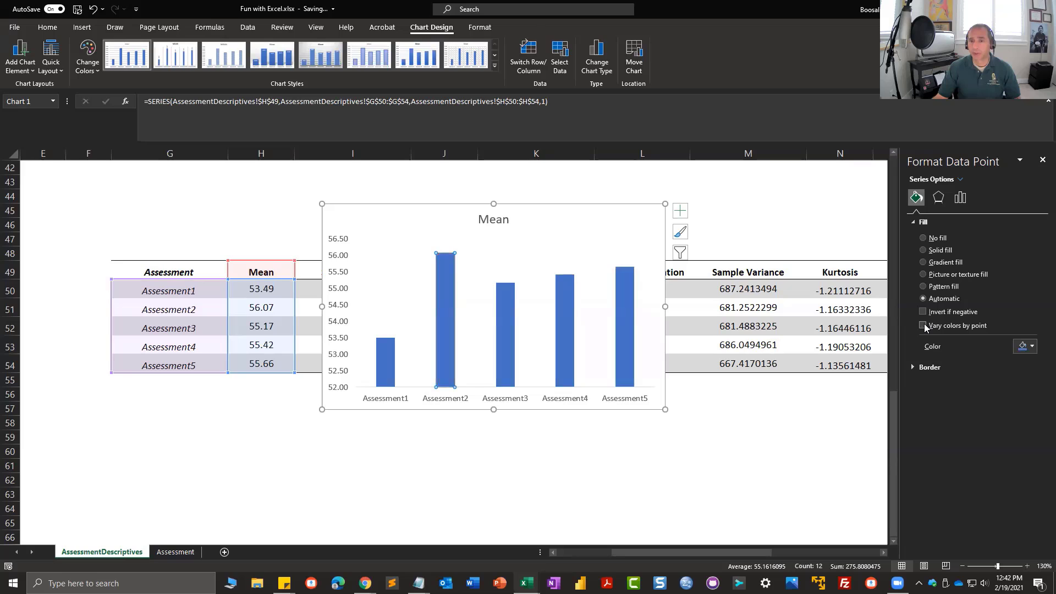
left_click(1032, 346)
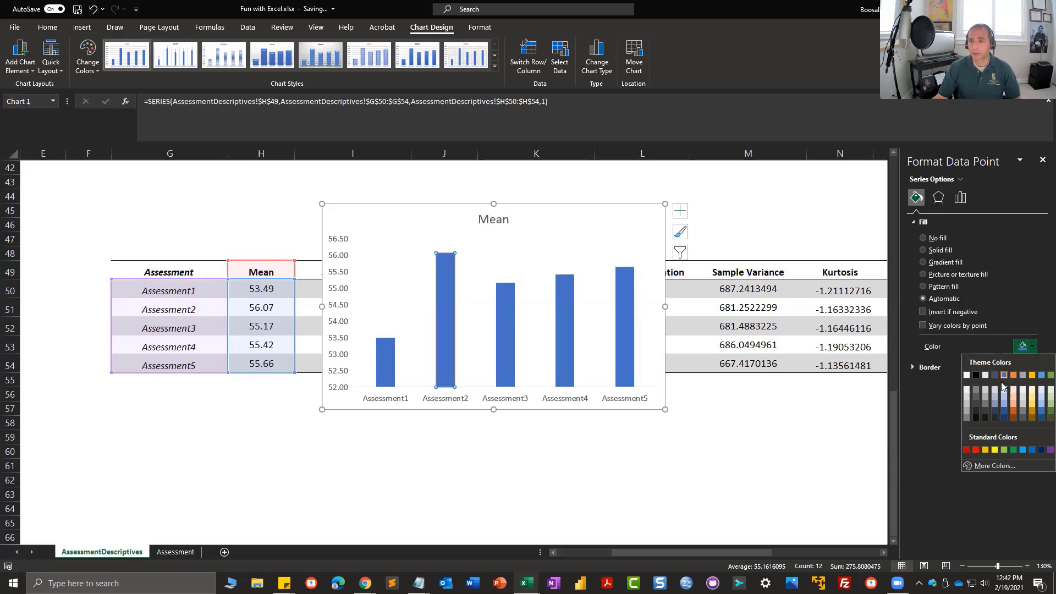
left_click(977, 404)
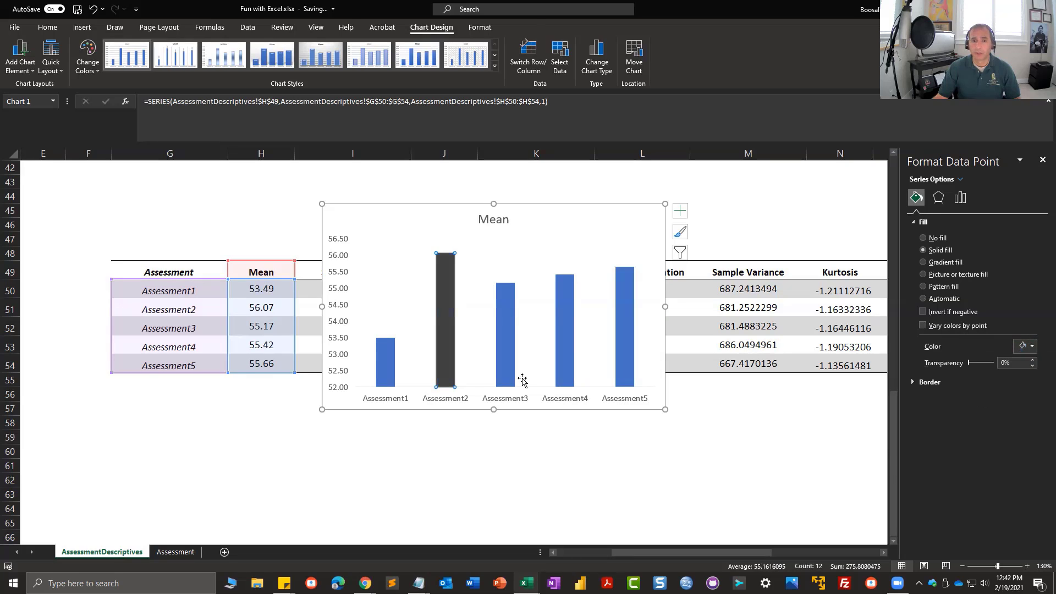
Fill the Assessment3 and Assessment4 columns of the Mean chart with solid dark gray theme colors and move the chart slightly up.
left_click(508, 366)
left_click(1032, 346)
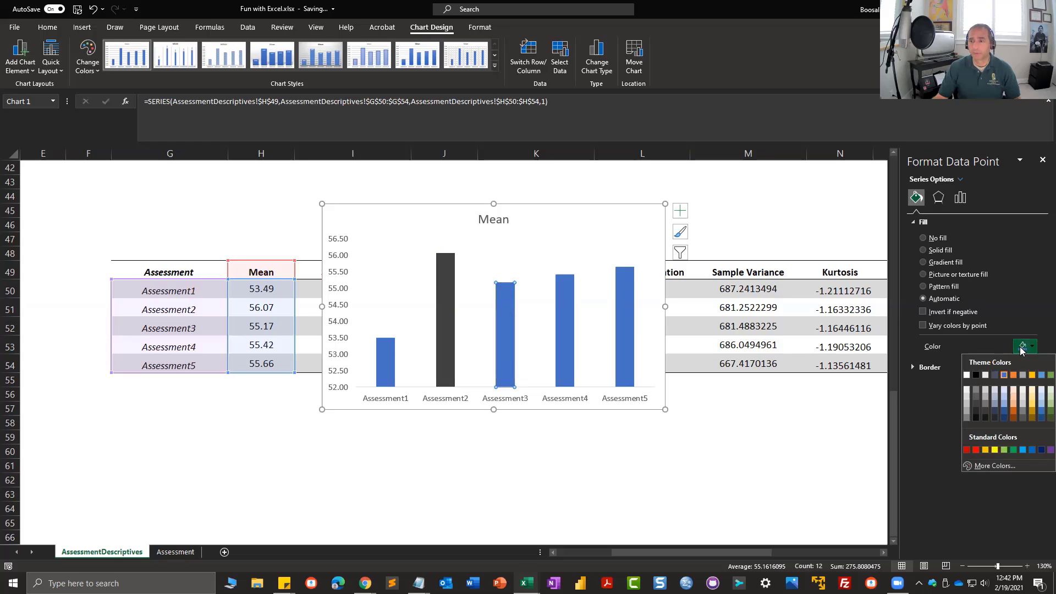
left_click(977, 411)
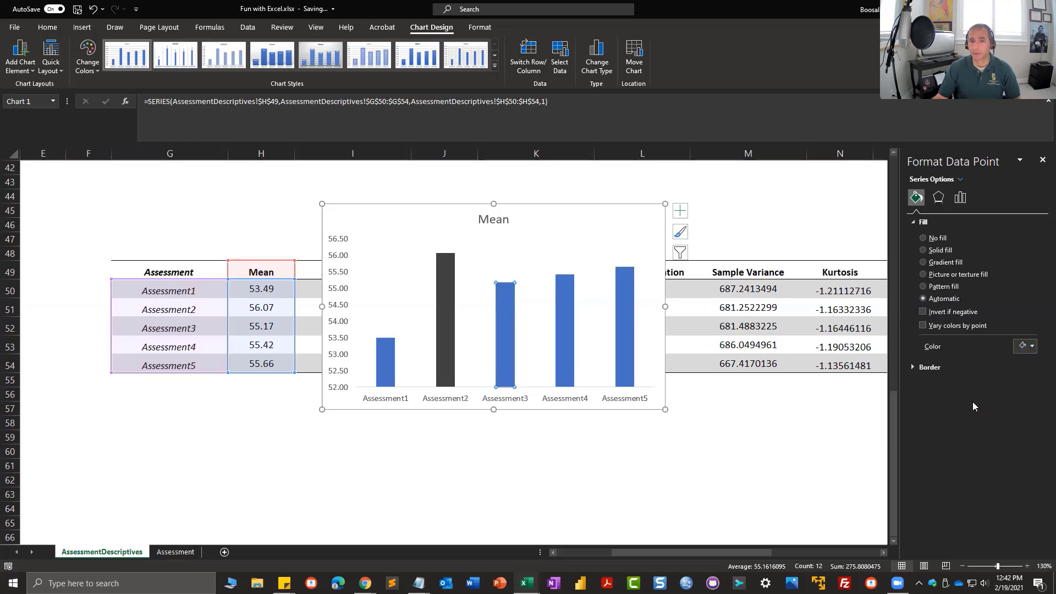
left_click(561, 354)
left_click(1026, 346)
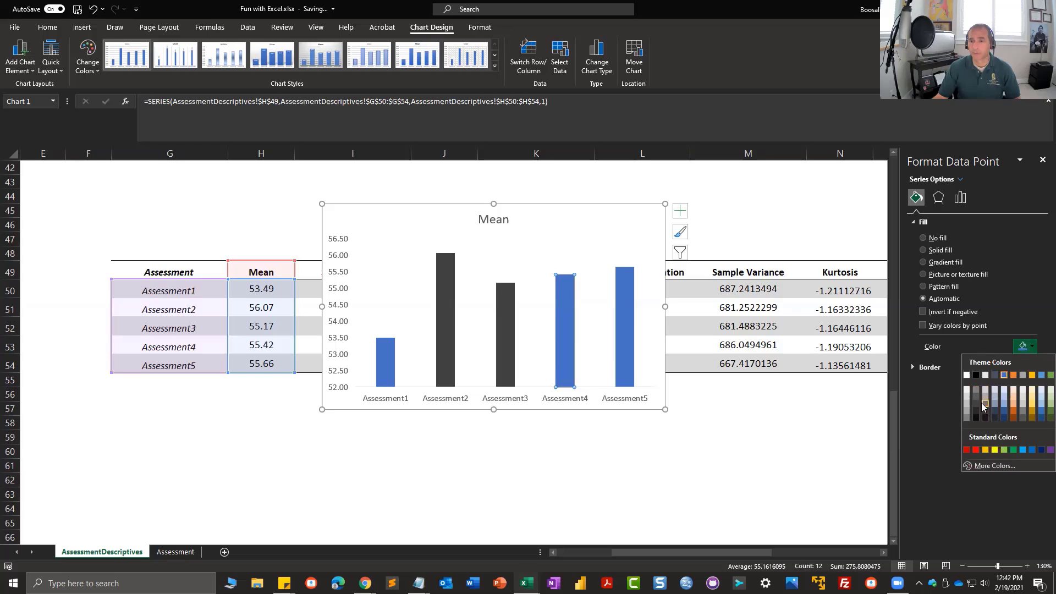
left_click(977, 402)
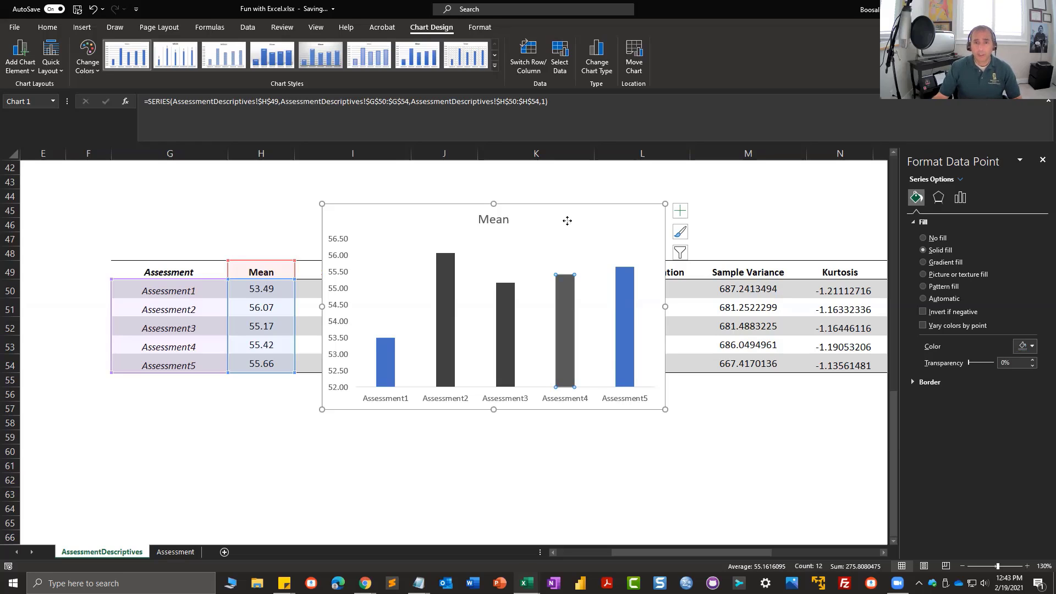
left_click_drag(566, 219, 563, 212)
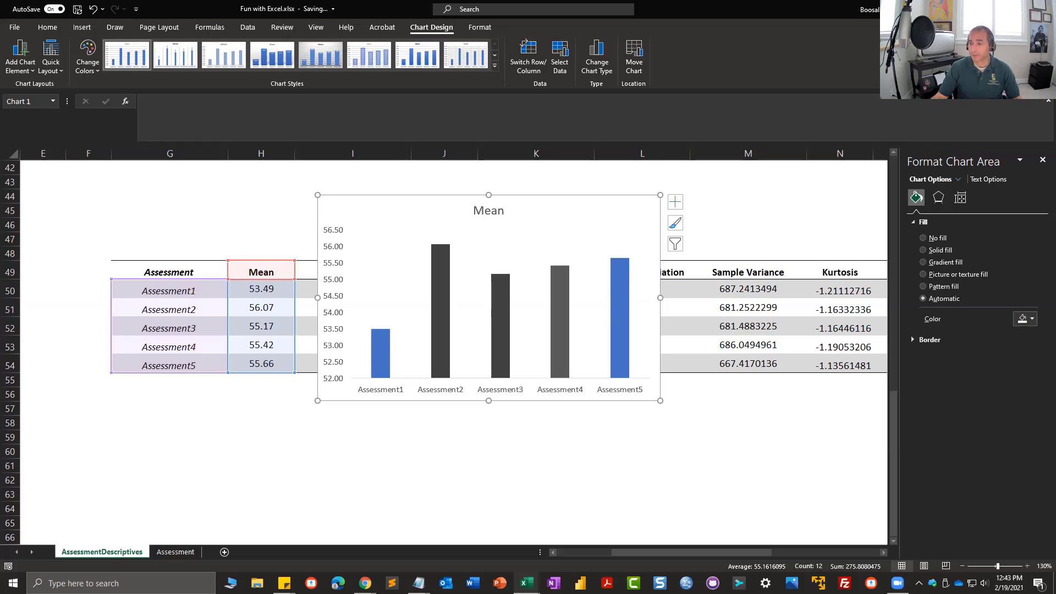
key("ctrl+z")
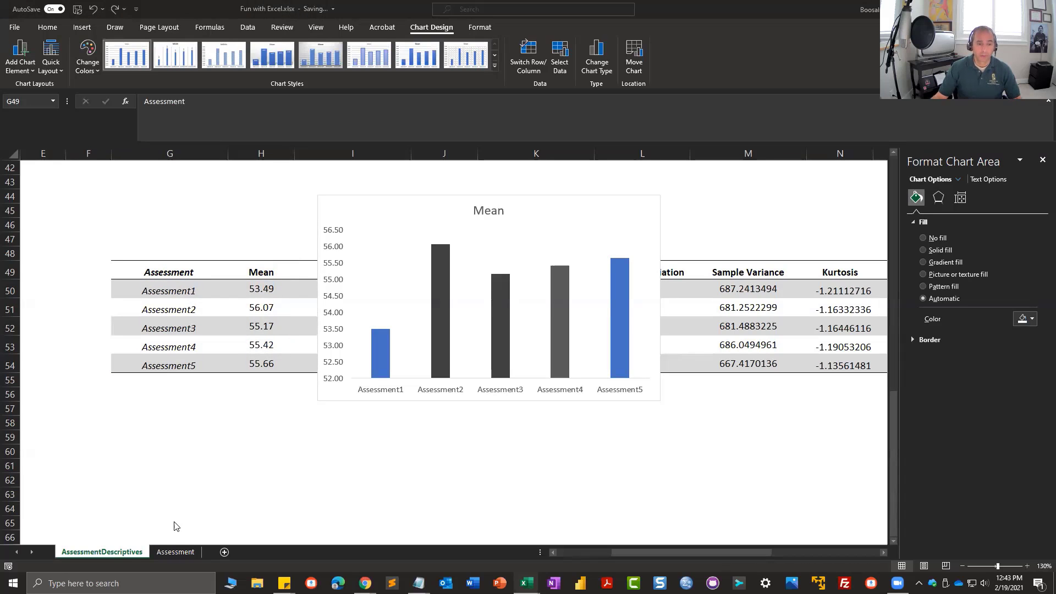
Create a copy of the Assessment worksheet and place it before the AssessmentDescriptives sheet.
left_click(175, 552)
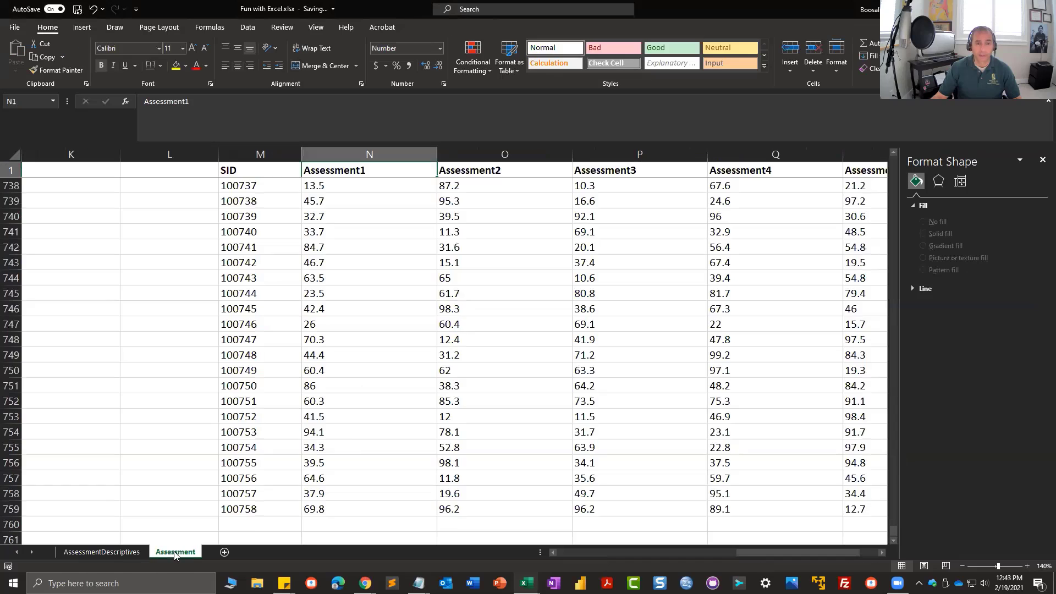
scroll(358, 442, "up", 15)
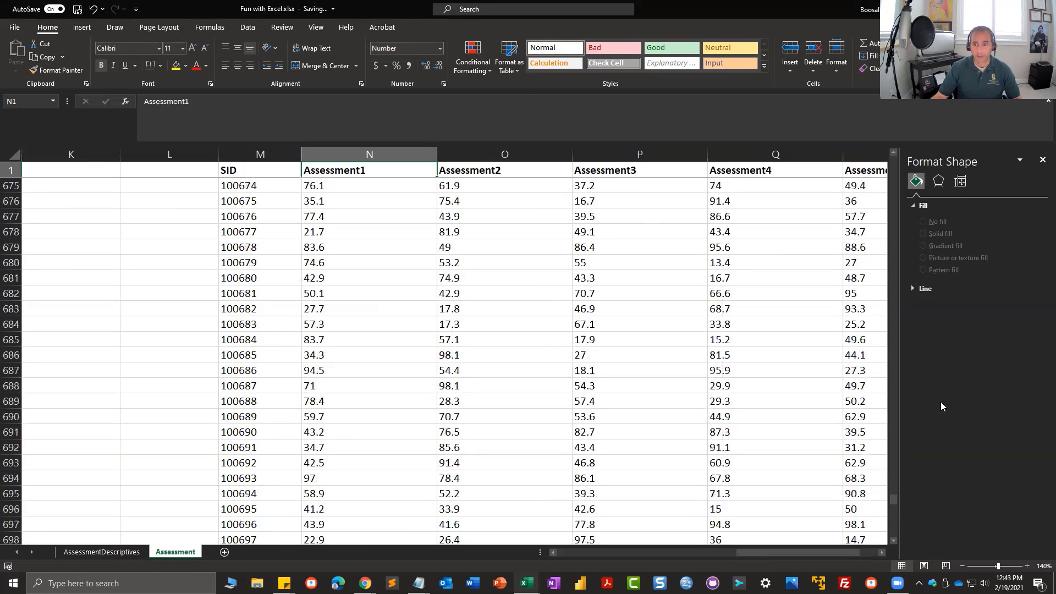
left_click_drag(896, 500, 894, 145)
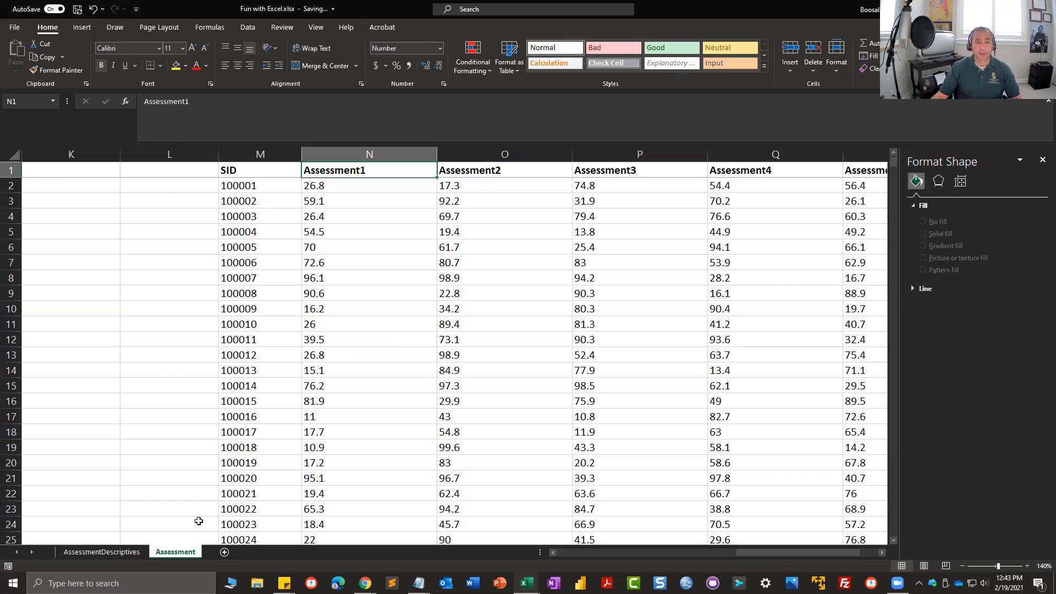
right_click(177, 553)
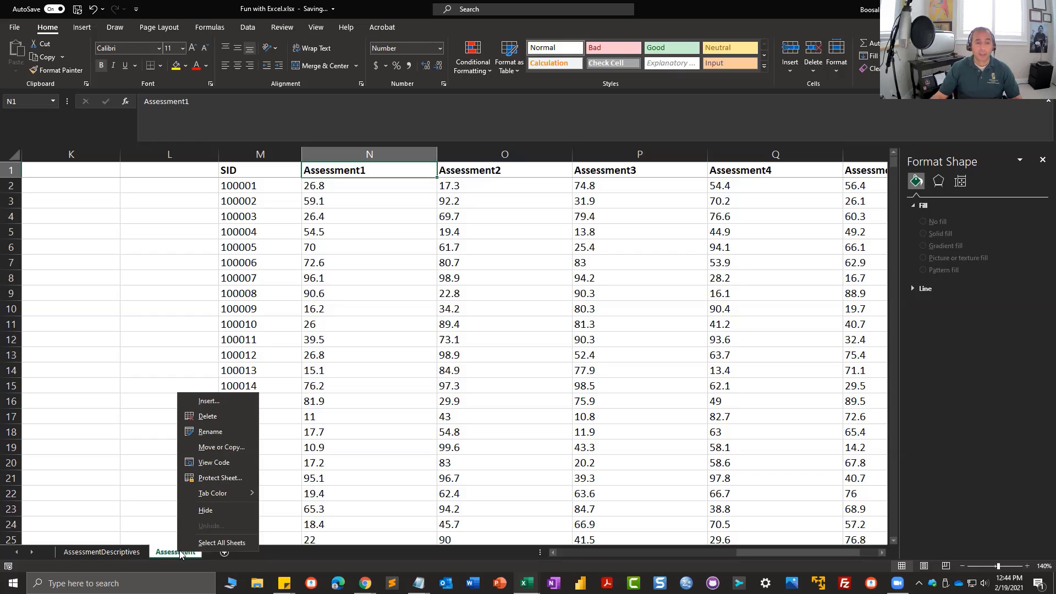
left_click(221, 448)
left_click(177, 487)
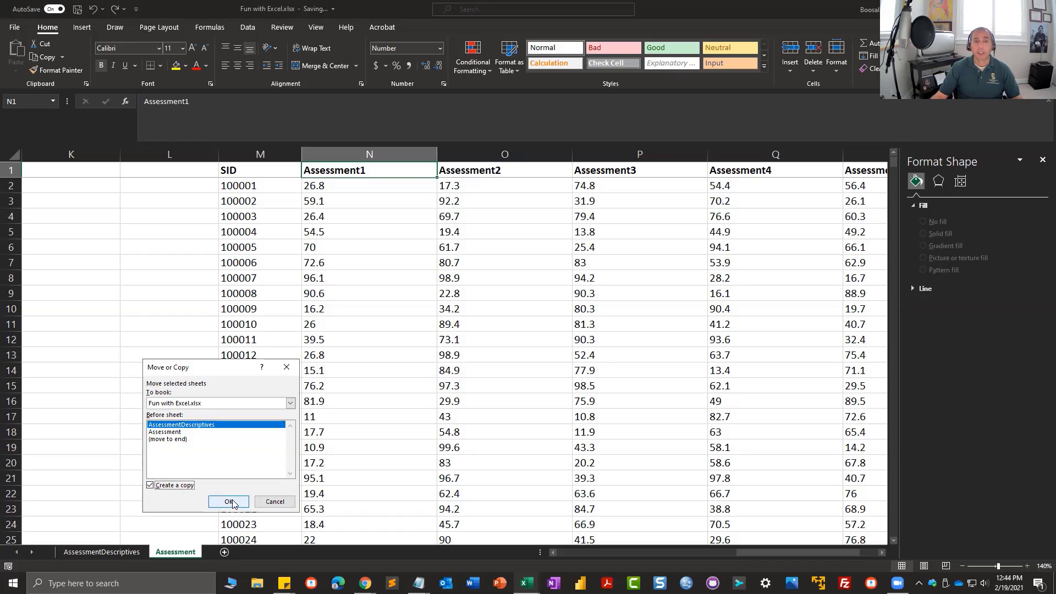
left_click(229, 501)
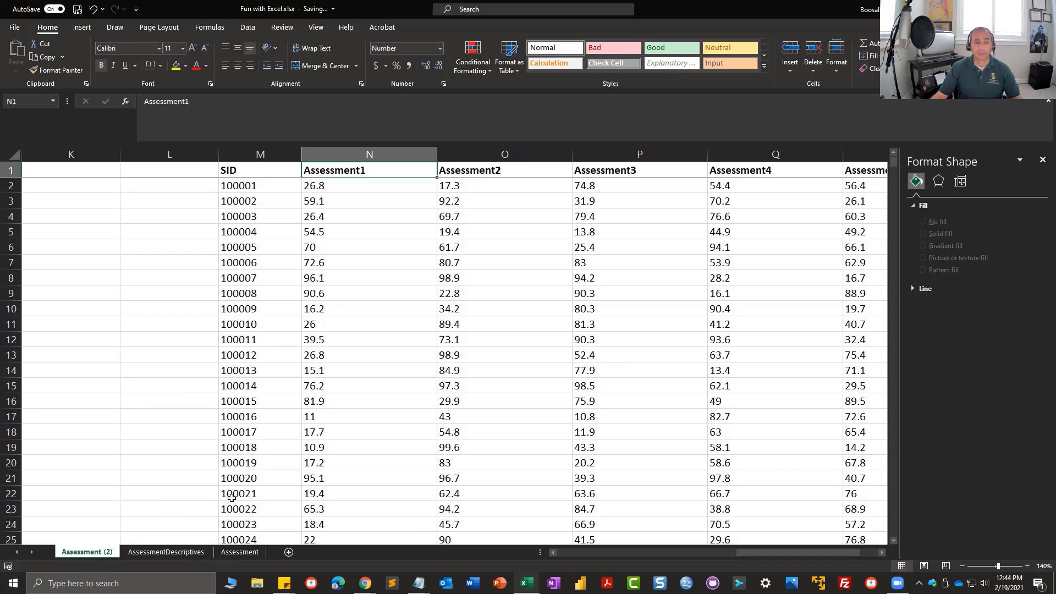
Rename the copied Assessment worksheet as Regression.
right_click(107, 554)
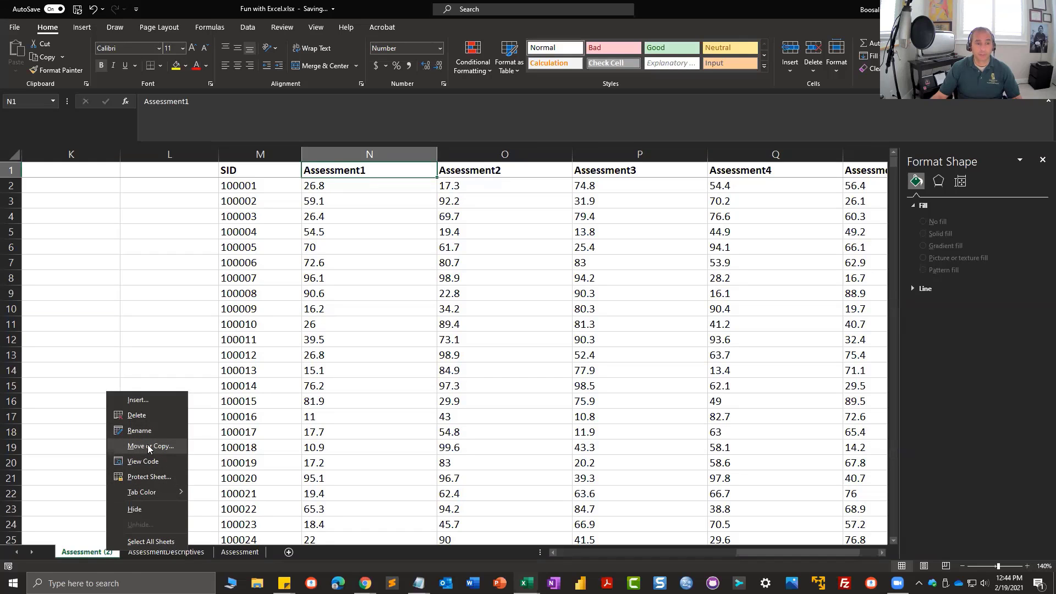
left_click(147, 430)
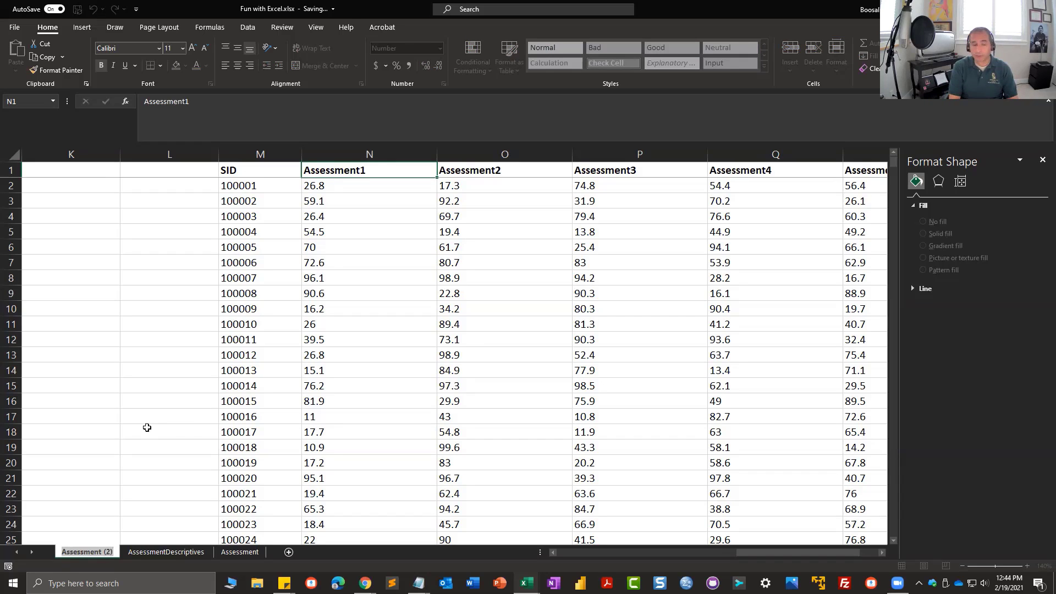
type("Regression")
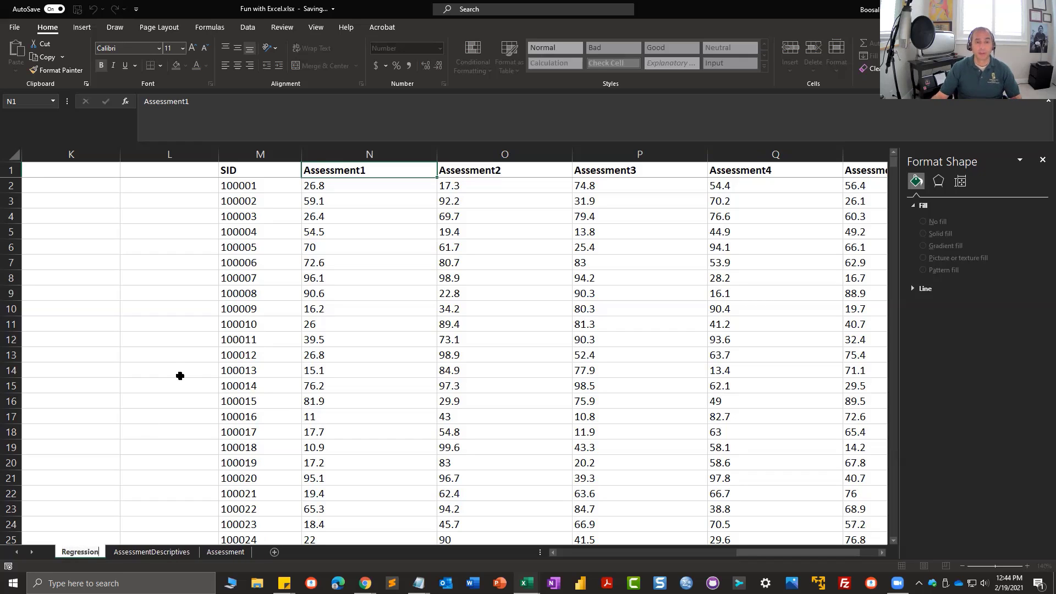
left_click_drag(321, 379, 321, 377)
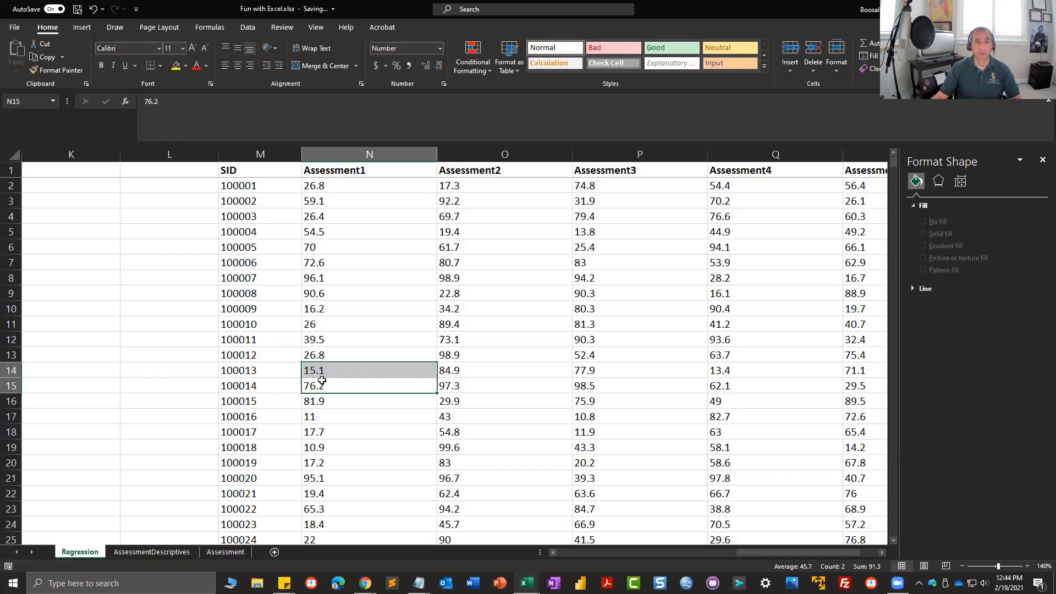
Delete columns A to K, which hold the RANDBETWEEN formulas, from the Regression sheet and keep the fixed assessment values.
scroll(325, 389, "down", 6)
scroll(327, 394, "up", 6)
left_click_drag(758, 553, 740, 553)
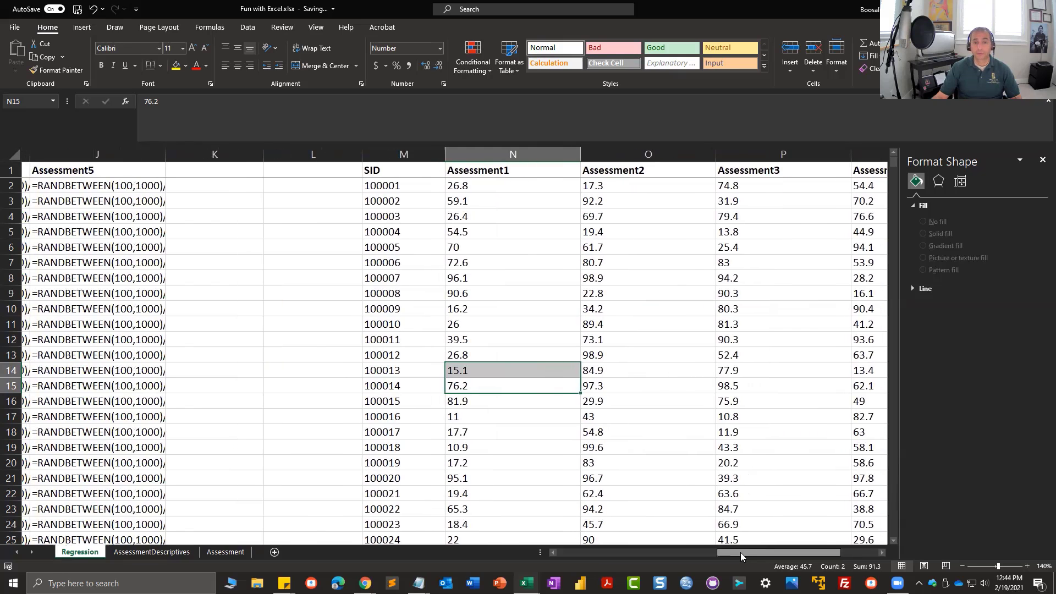
left_click(467, 153)
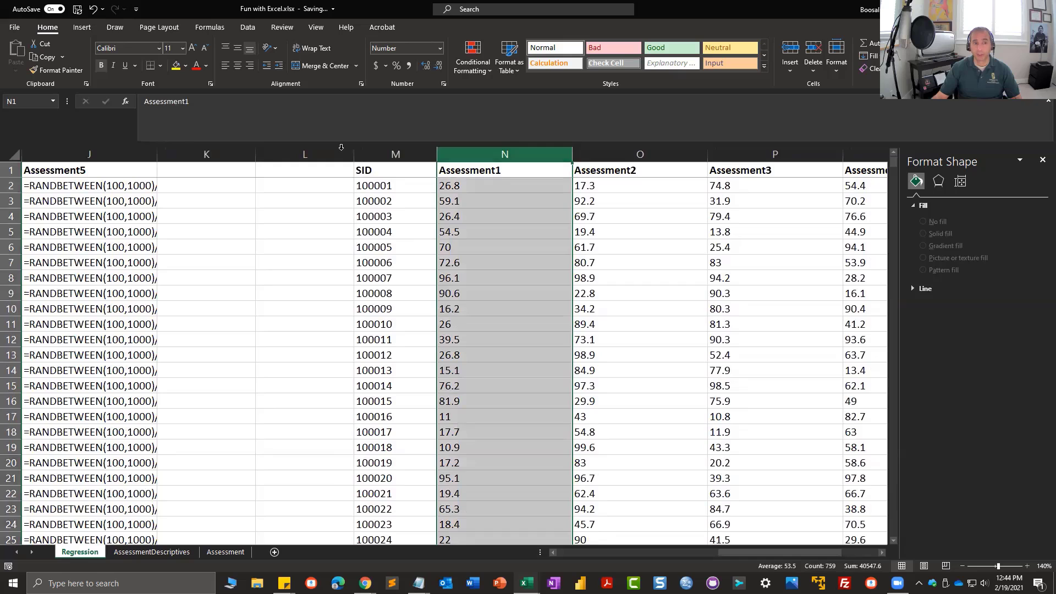
left_click(121, 154)
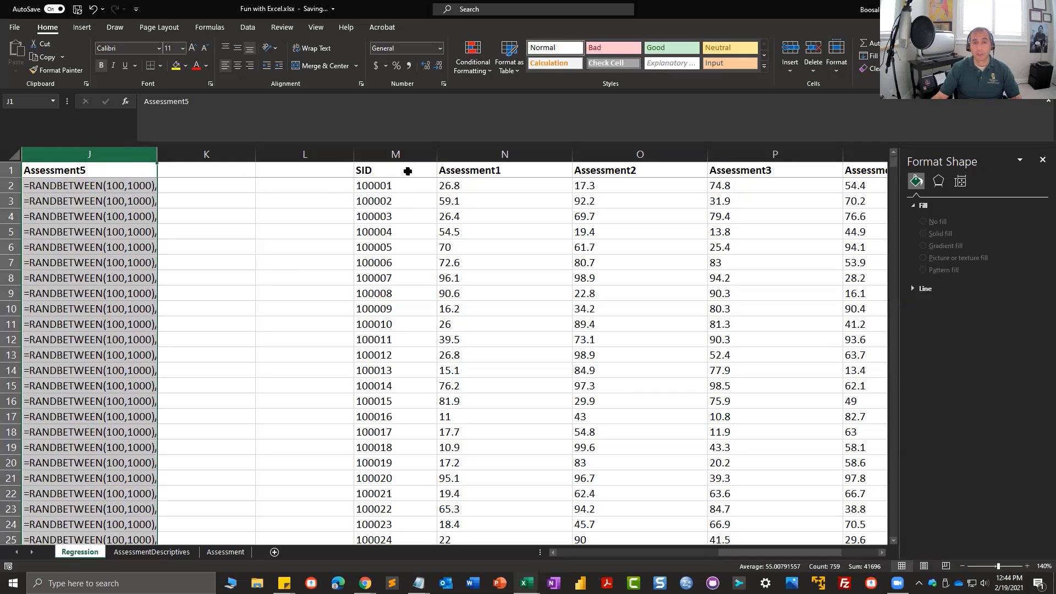
left_click(260, 218)
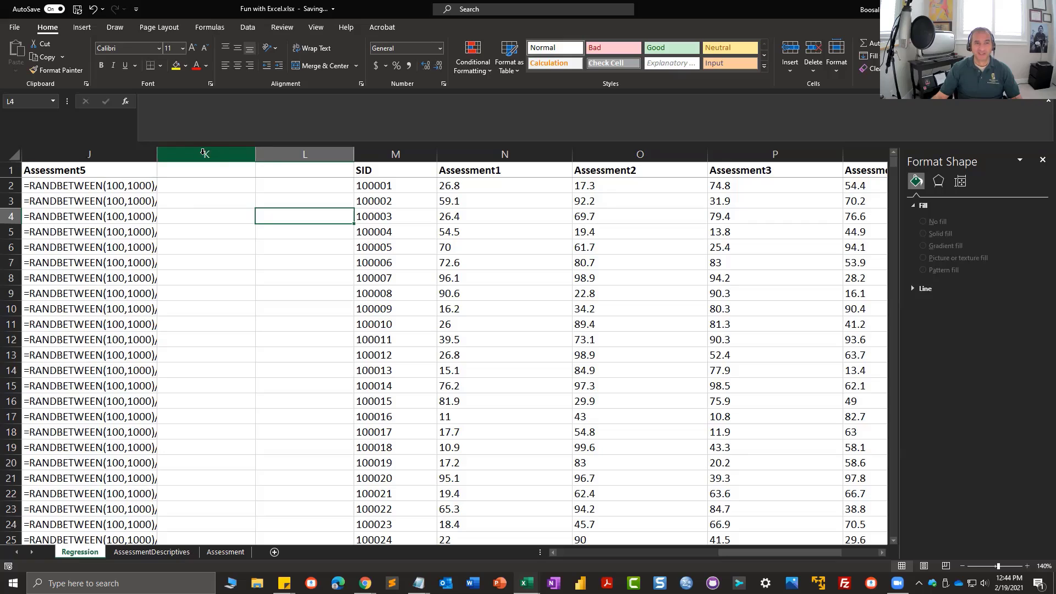
left_click_drag(202, 155, 153, 146)
right_click(156, 158)
left_click(193, 258)
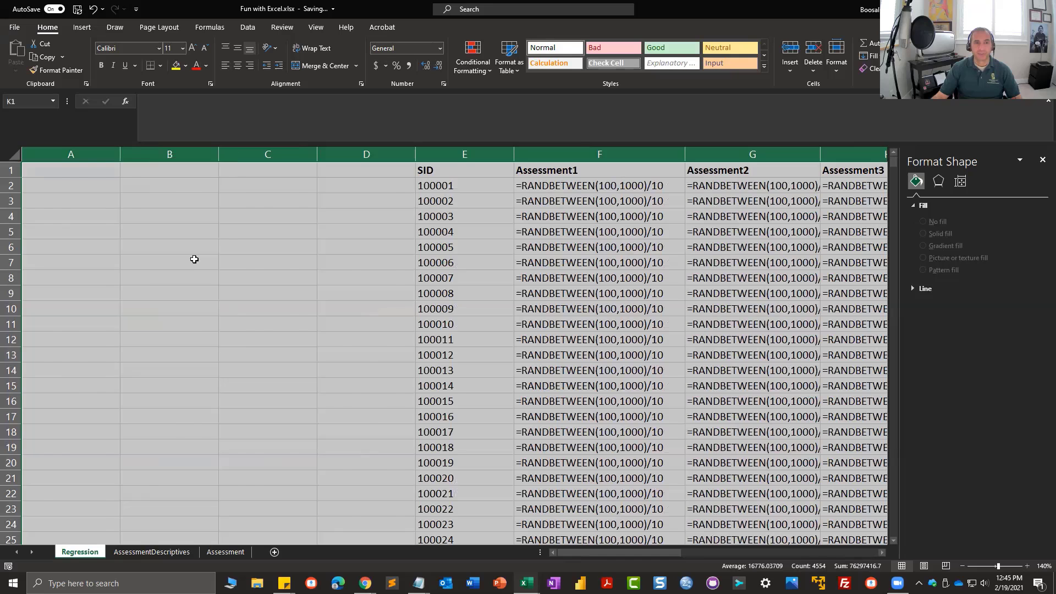
left_click_drag(737, 551, 582, 538)
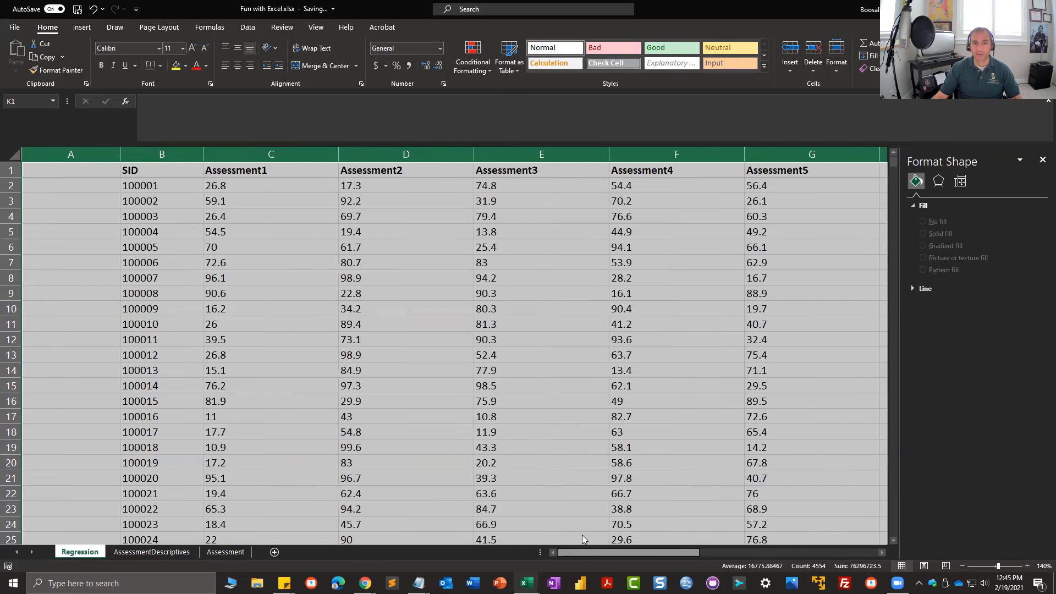
Insert four blank columns in front of column A so that the SID data starts in column F.
left_click(95, 151)
right_click(94, 150)
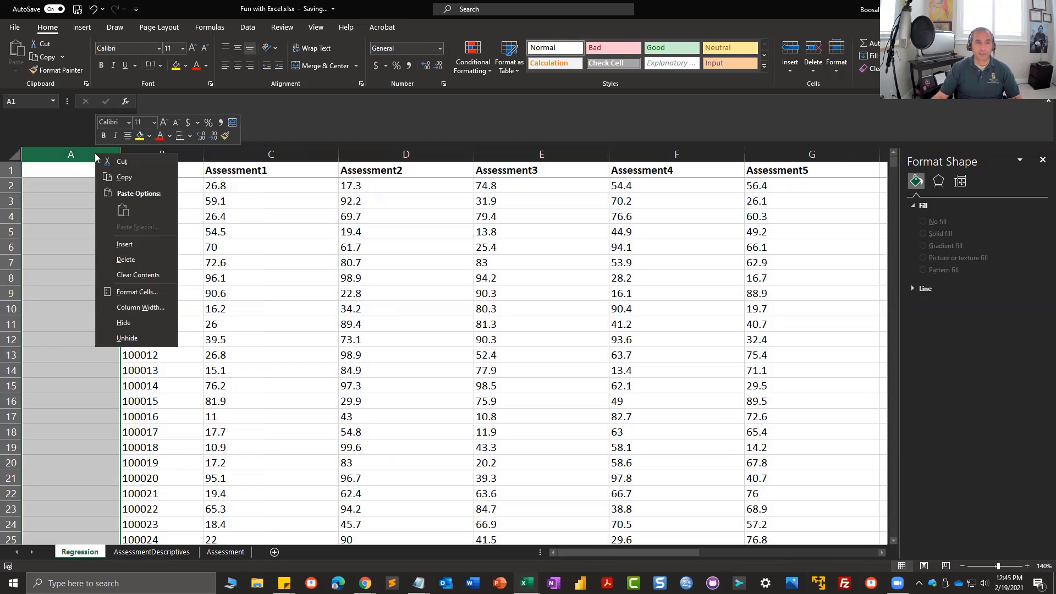
left_click(131, 243)
right_click(82, 155)
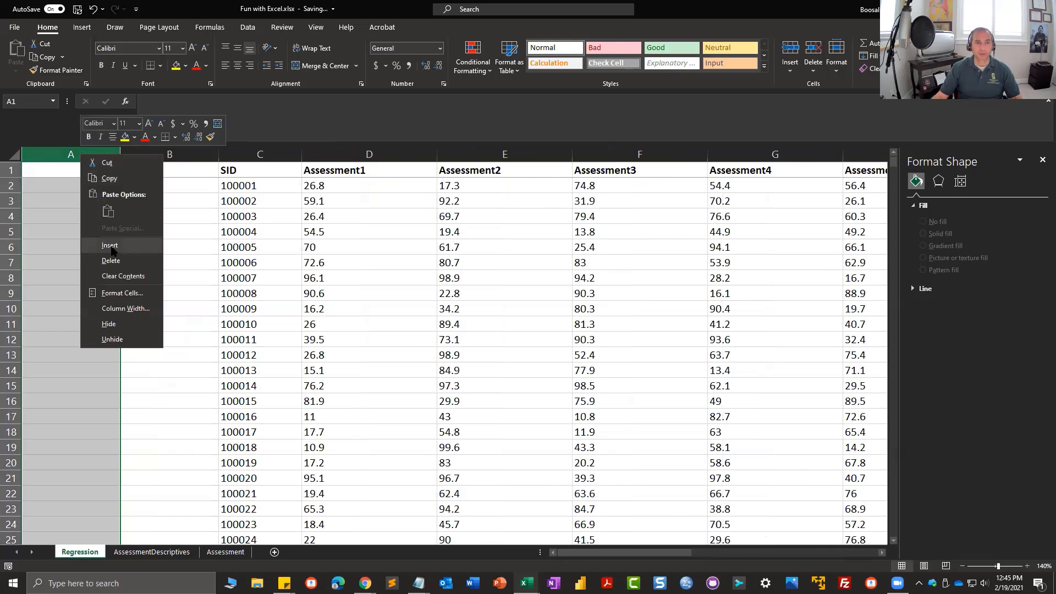
left_click(110, 245)
right_click(90, 154)
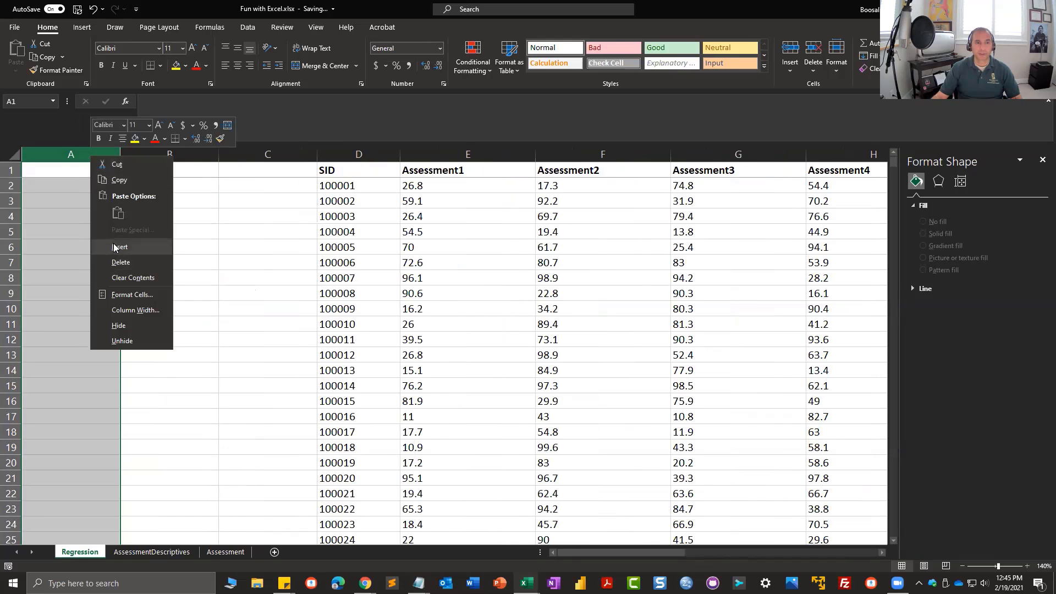
left_click(116, 245)
right_click(103, 166)
left_click(132, 245)
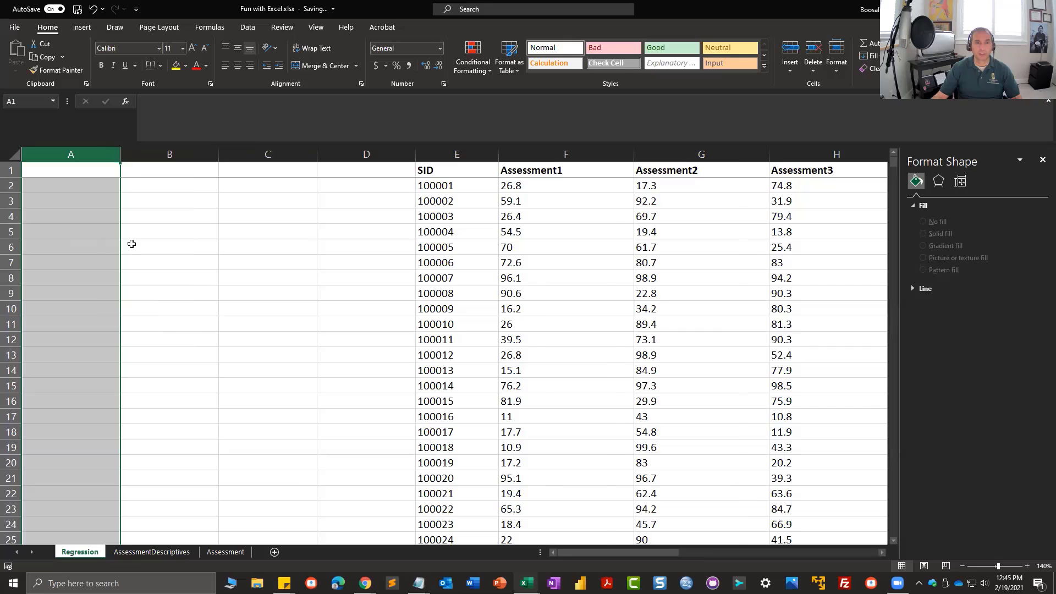
left_click(342, 231)
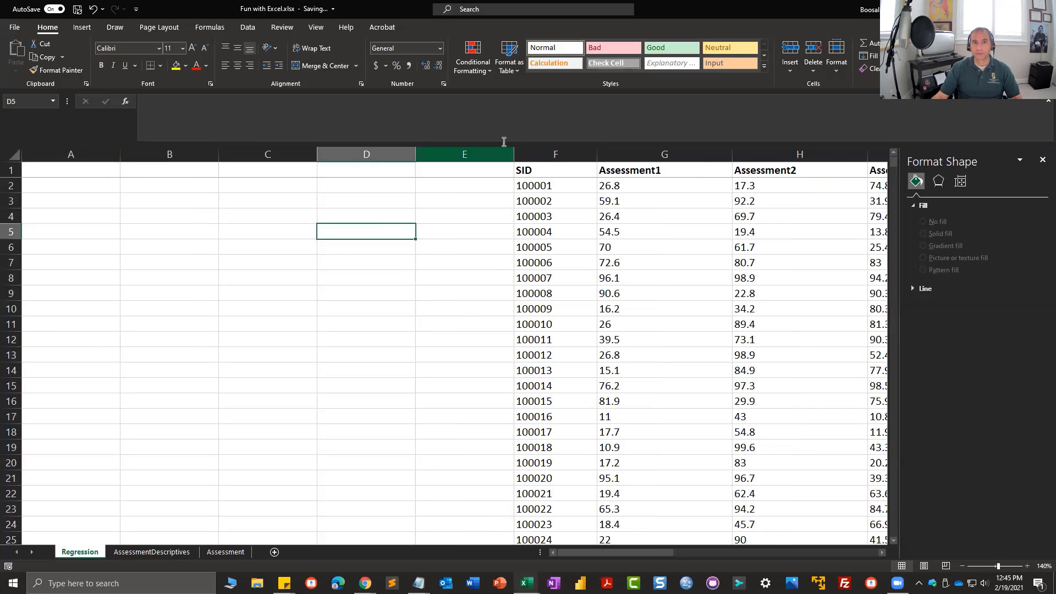
Start a Correlation data analysis with the Assessment1 and Assessment2 data, headers included, as the input range G1:H759.
left_click(248, 29)
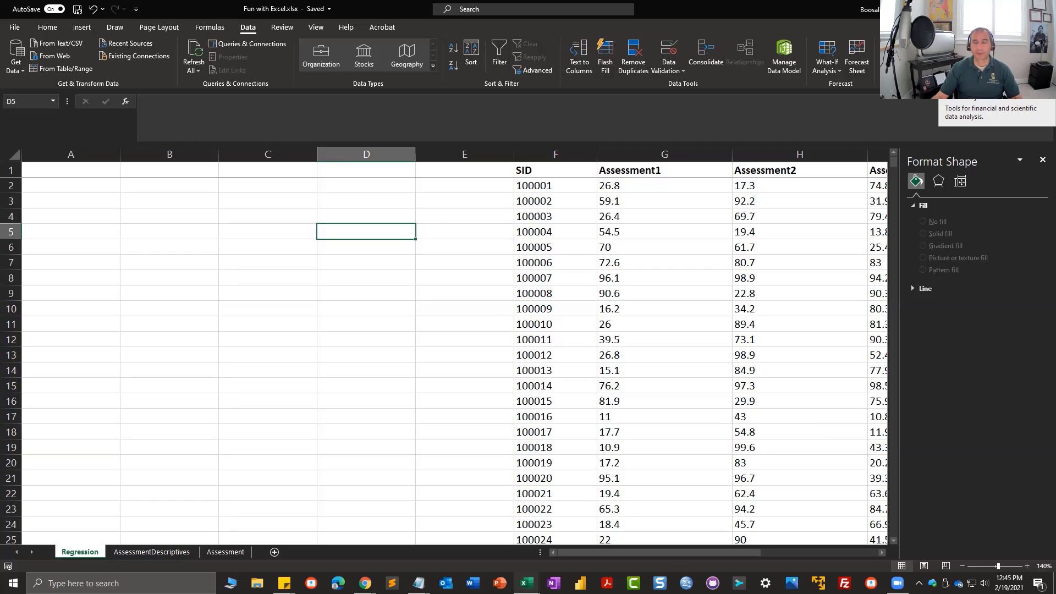
left_click(944, 55)
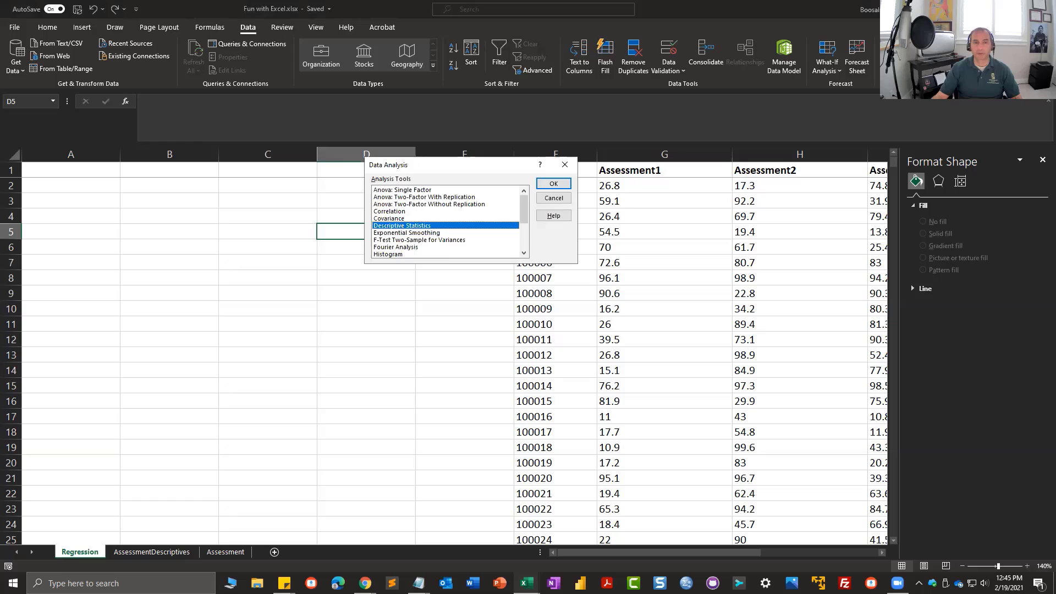
left_click(391, 212)
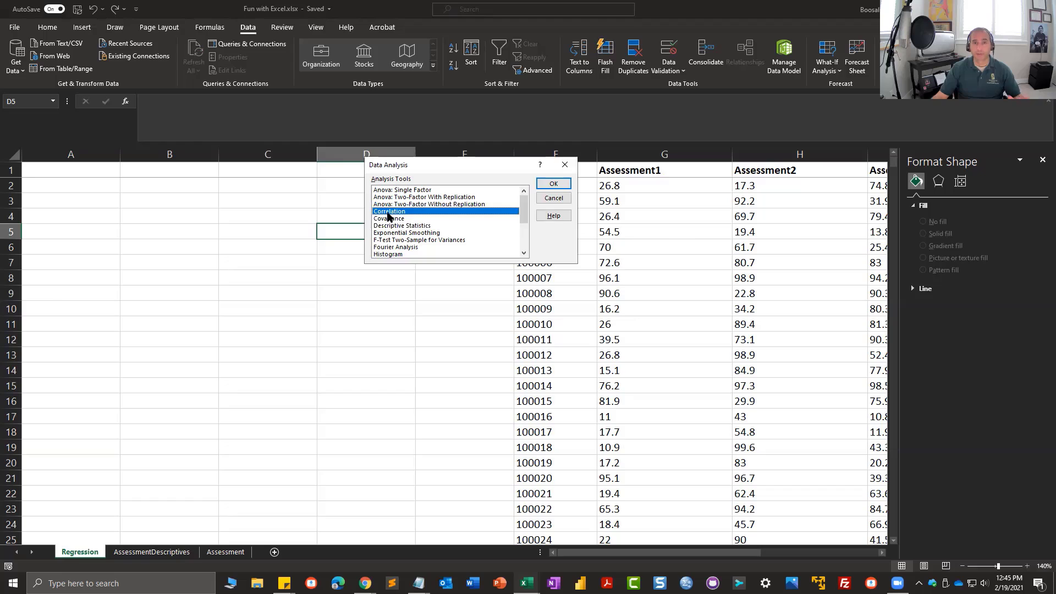
left_click(555, 184)
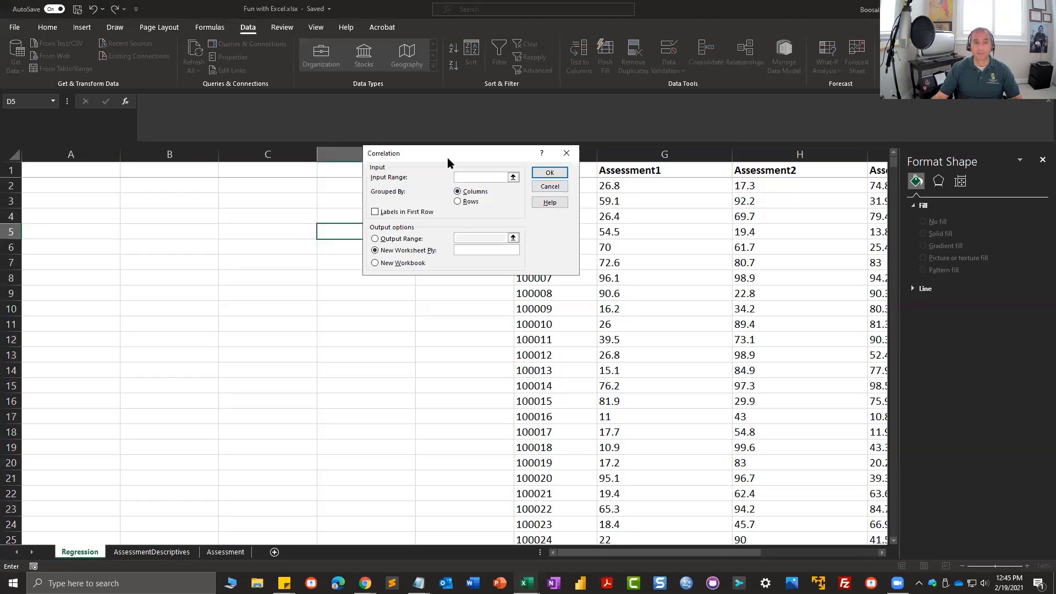
left_click_drag(463, 159, 223, 174)
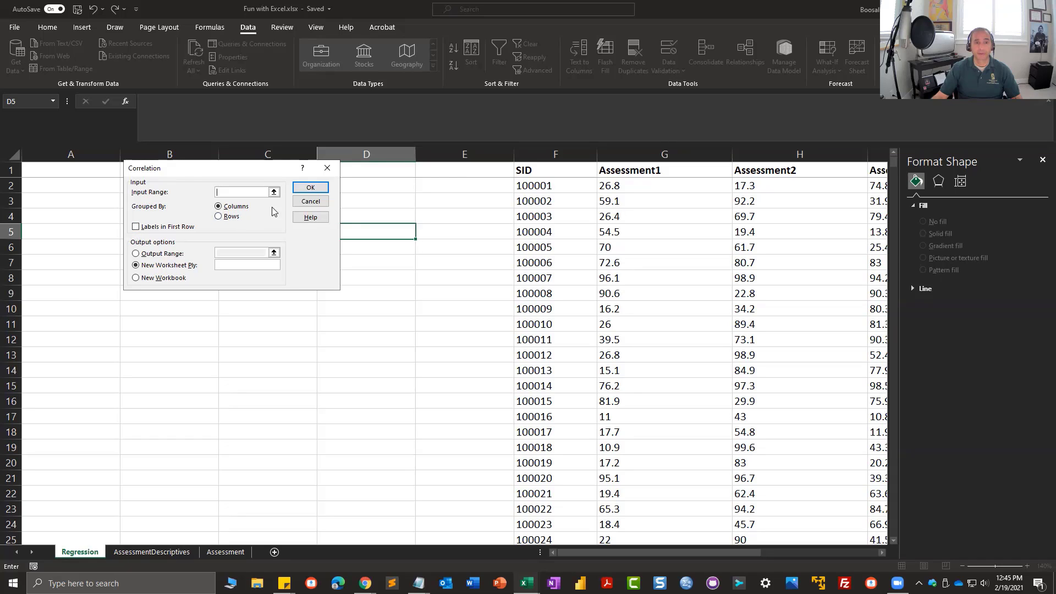
left_click(274, 192)
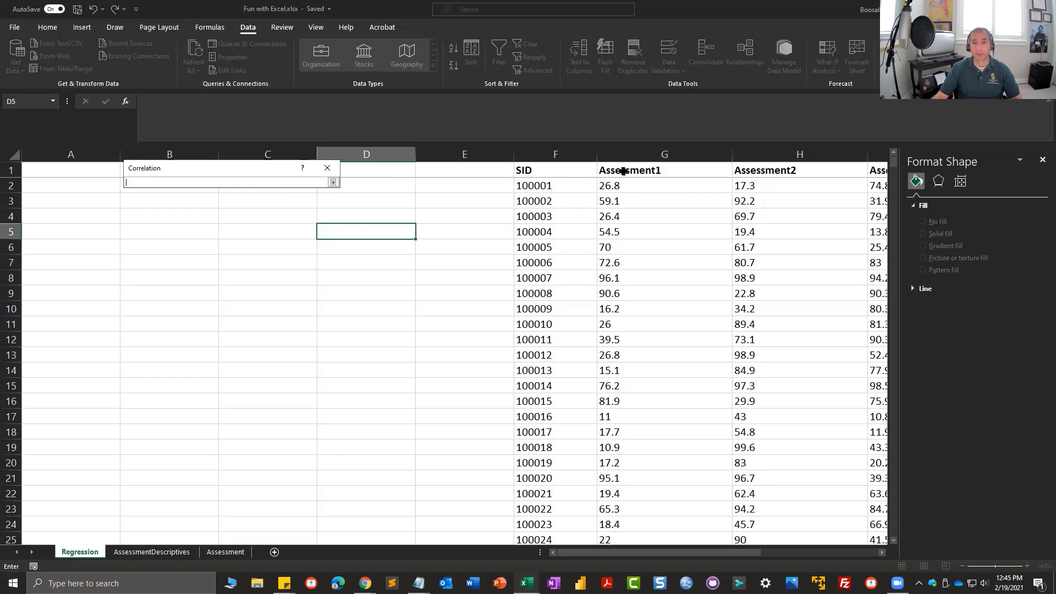
left_click_drag(627, 170, 751, 511)
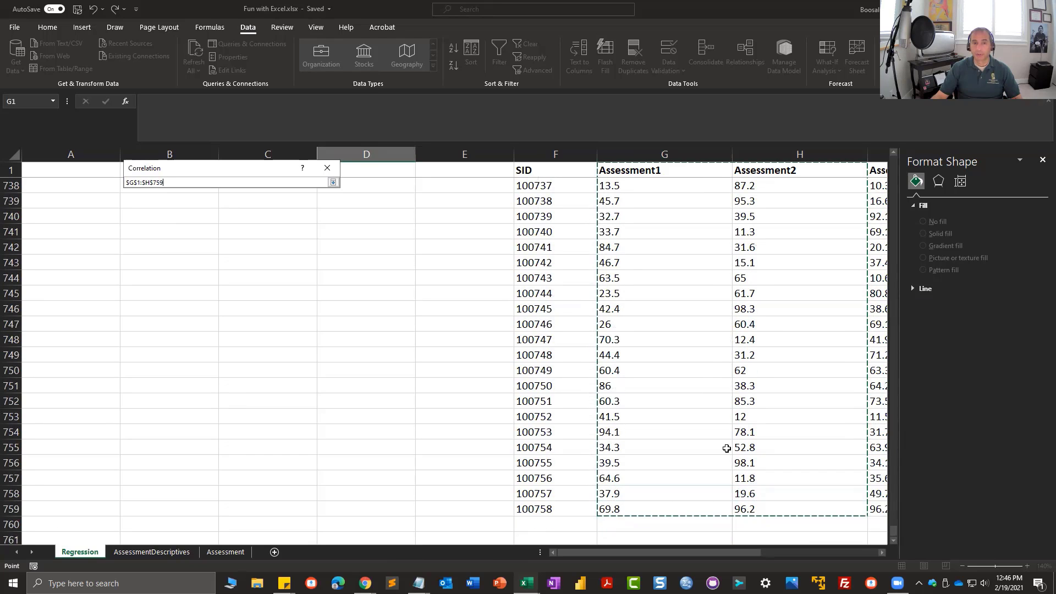
left_click(333, 184)
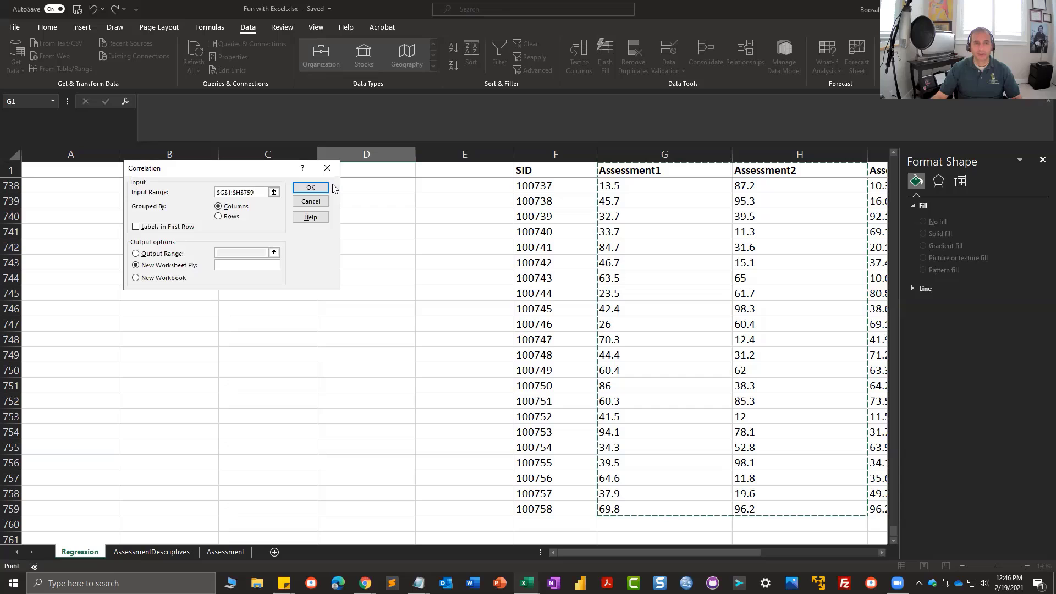
Run the correlation with labels in the first row, sending the output to a new worksheet named Correlation.
left_click(135, 227)
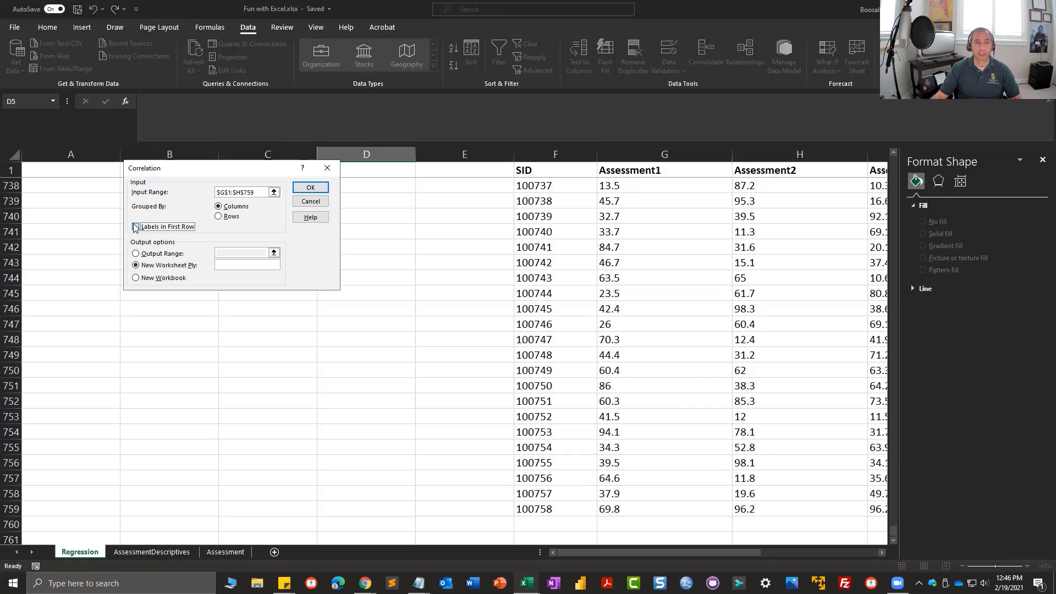
left_click(135, 228)
left_click(135, 253)
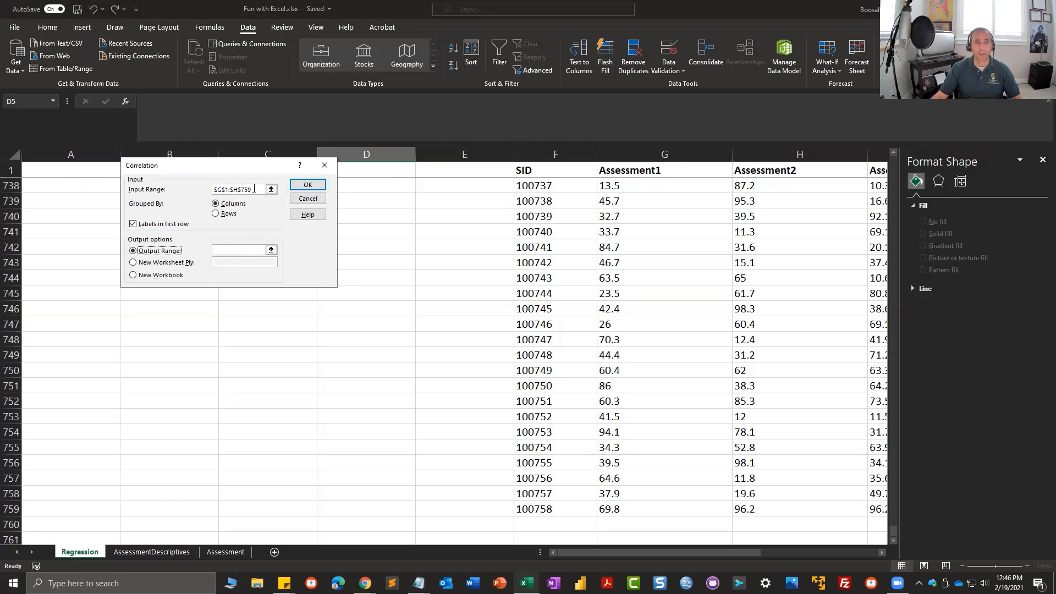
left_click(135, 263)
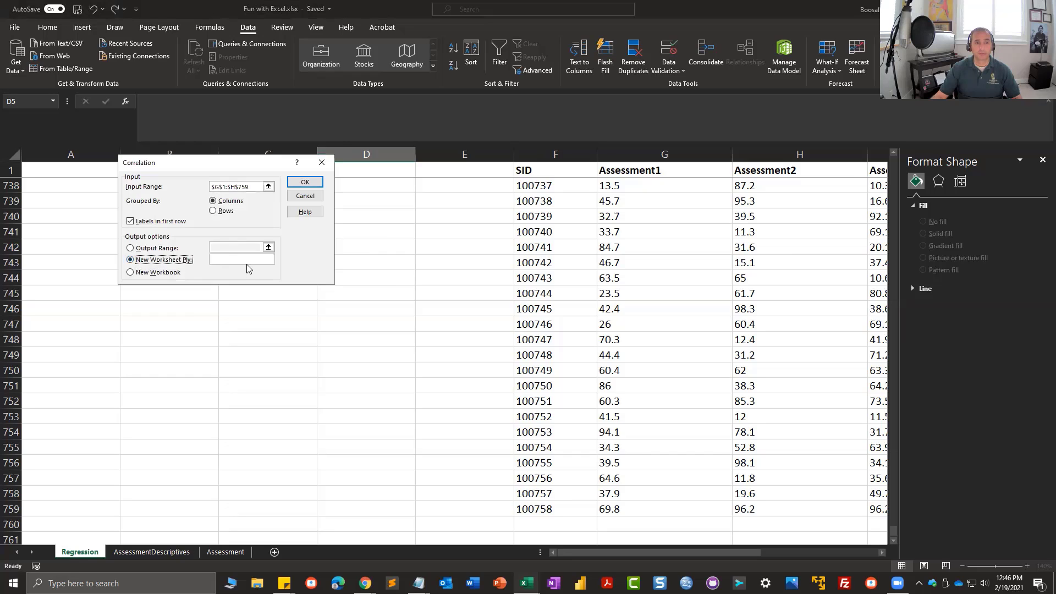
left_click(250, 259)
type("C")
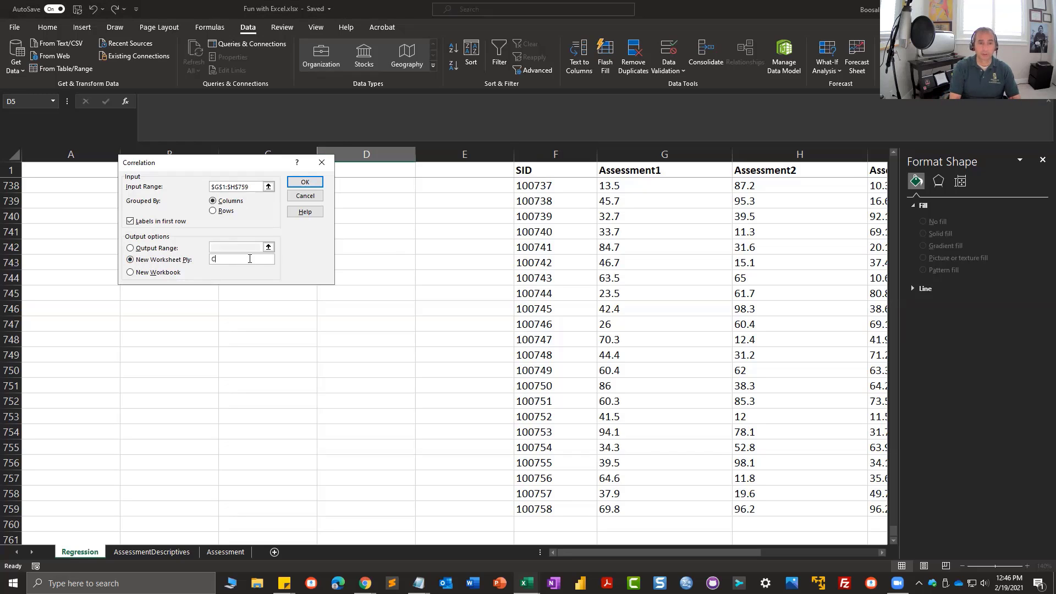
type("orrelation")
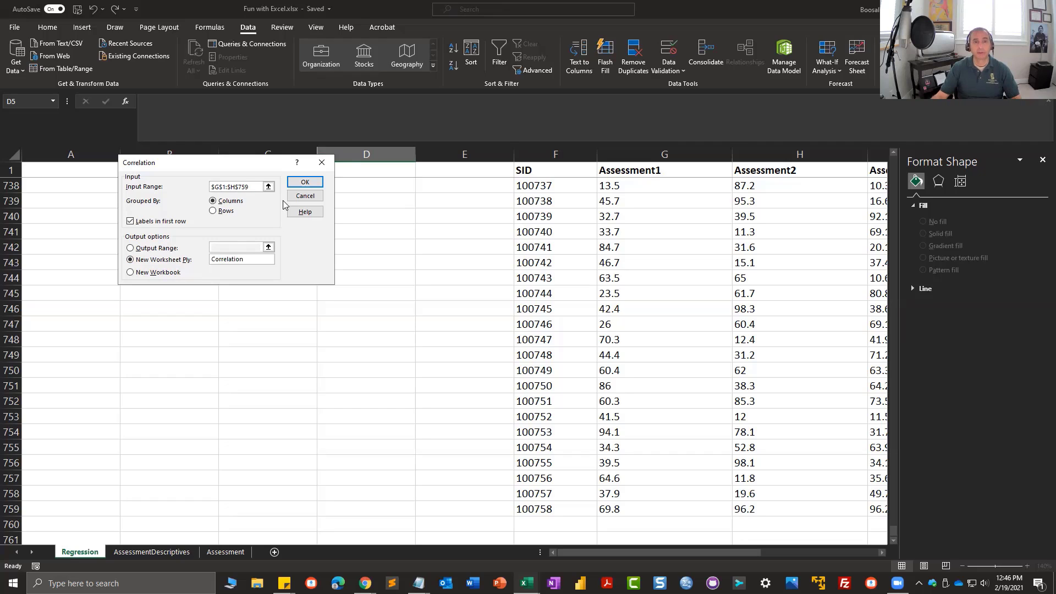
left_click(306, 183)
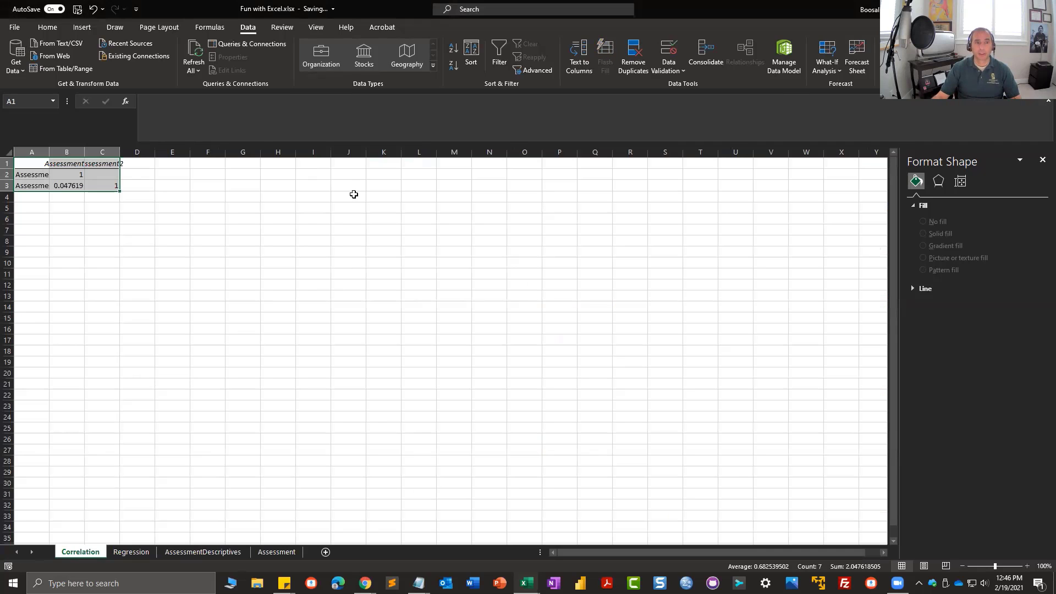
Close the Format Shape pane beside the Correlation sheet.
left_click(1027, 566)
left_click(1027, 566)
left_click(1026, 566)
left_click(1026, 566)
left_click(1027, 566)
left_click(1027, 566)
left_click(1027, 566)
left_click(1027, 566)
left_click(1027, 566)
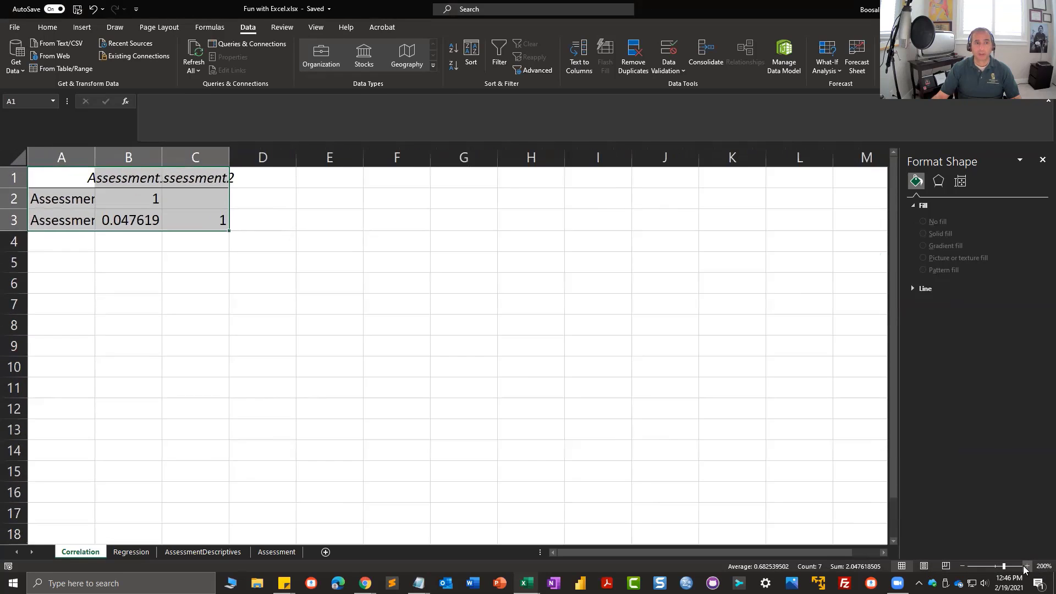
left_click(1027, 566)
left_click(1027, 567)
left_click(1043, 160)
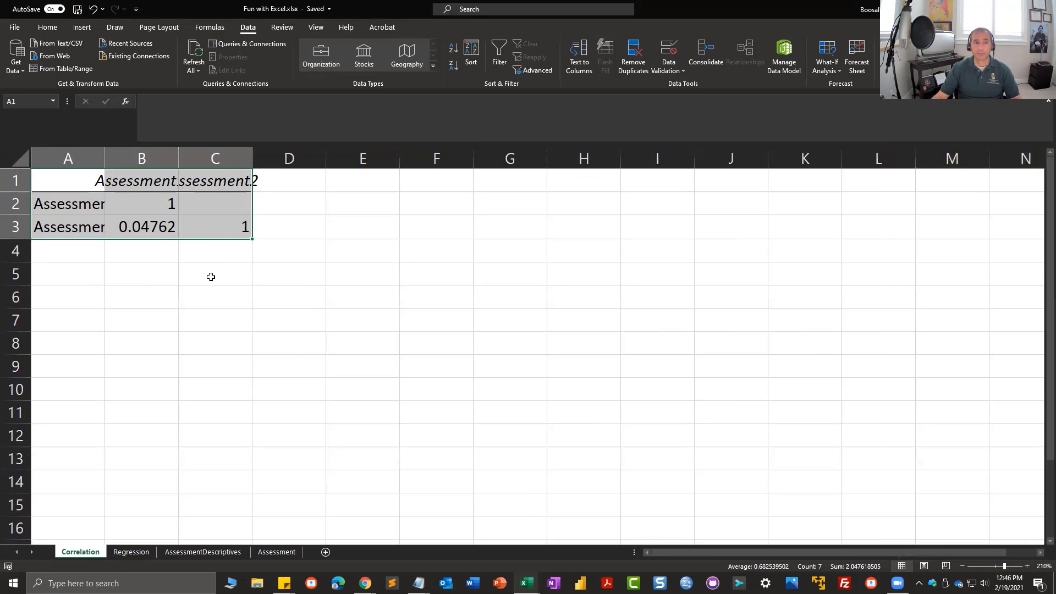
Autofit columns A to C of the correlation matrix and select the Assessment1–Assessment2 coefficient in B3.
left_click(260, 244)
left_click_drag(154, 172, 216, 168)
left_click(202, 210)
left_click(253, 226)
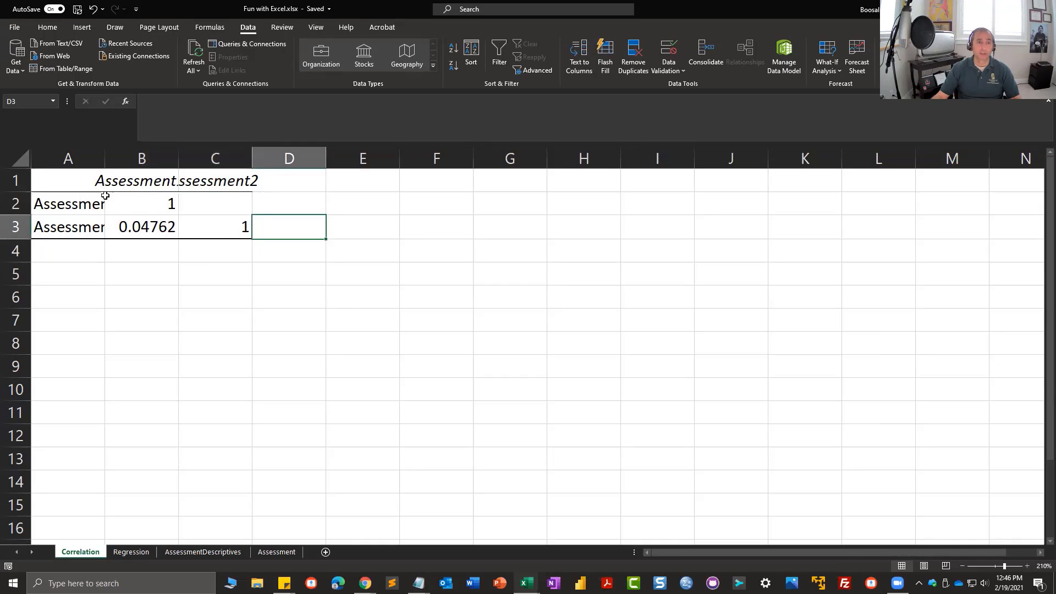
double_click(104, 164)
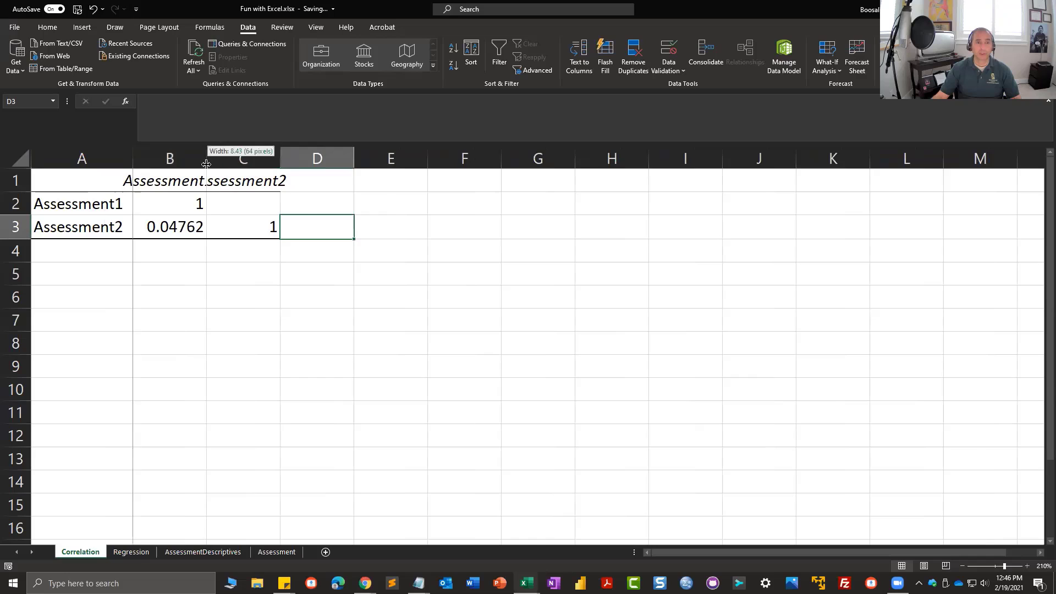
double_click(207, 164)
double_click(311, 160)
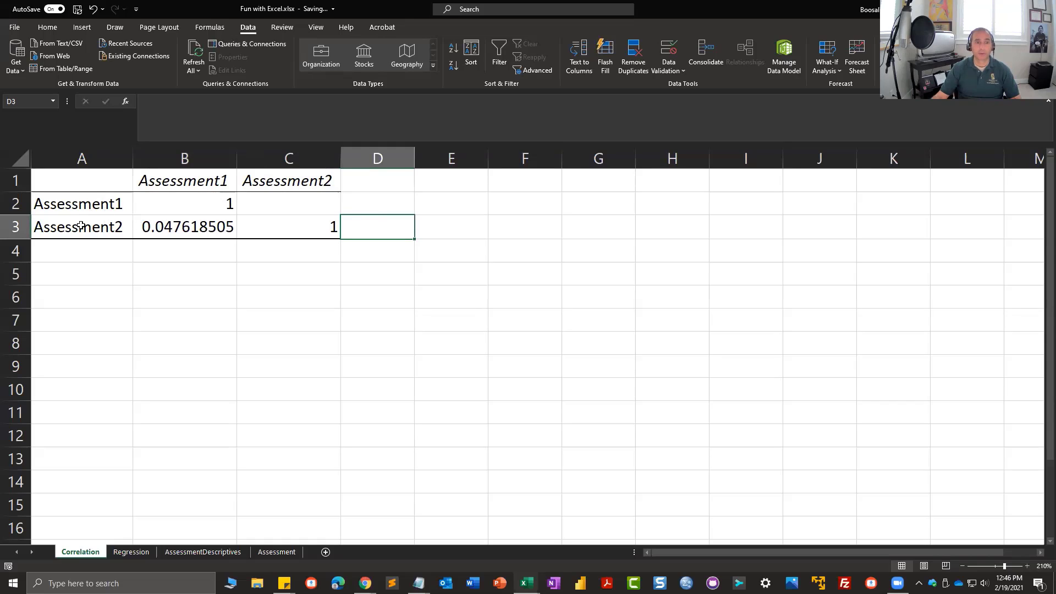
left_click(196, 230)
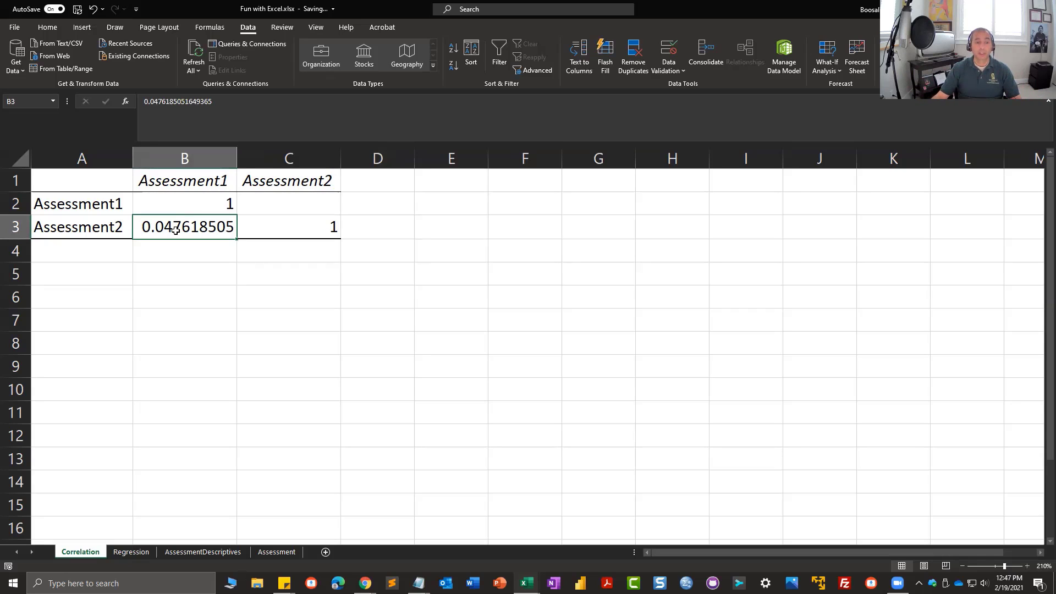
Hide columns I to K, holding Assessment3 to Assessment5, on the Regression sheet.
left_click(132, 552)
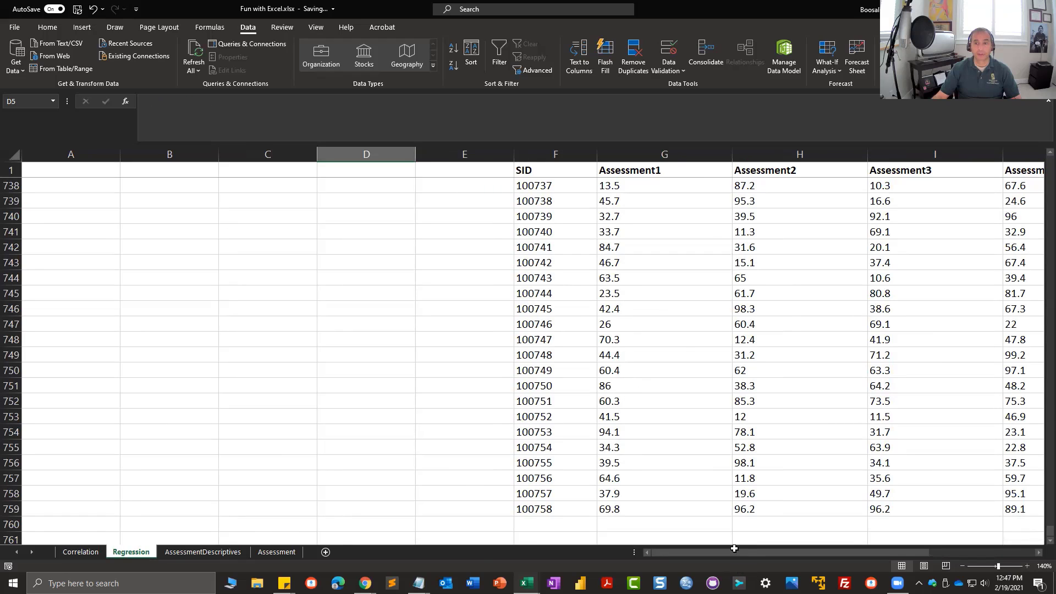
left_click_drag(758, 557, 867, 543)
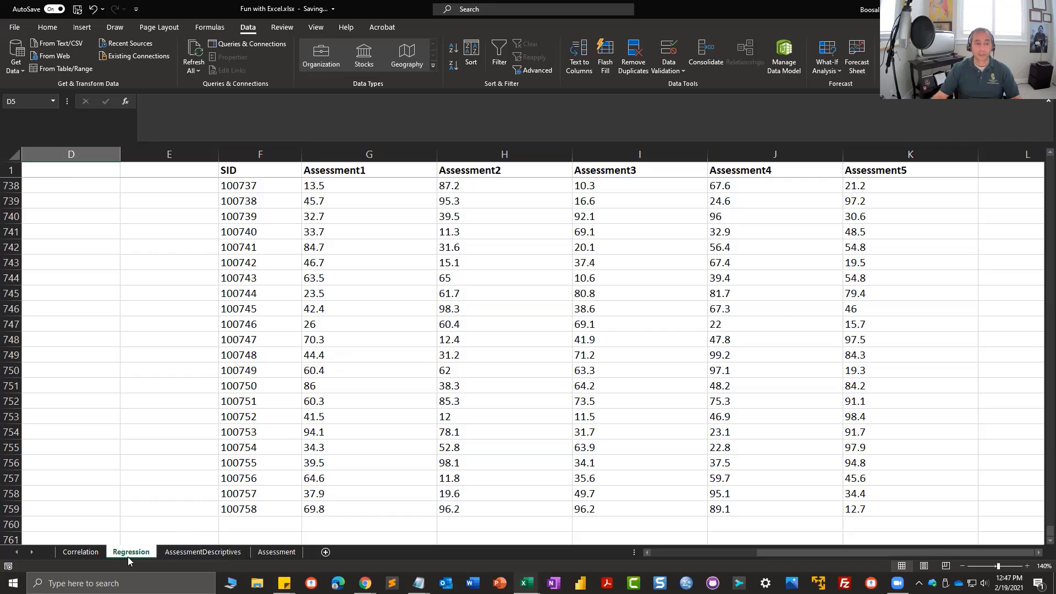
left_click_drag(599, 155, 900, 155)
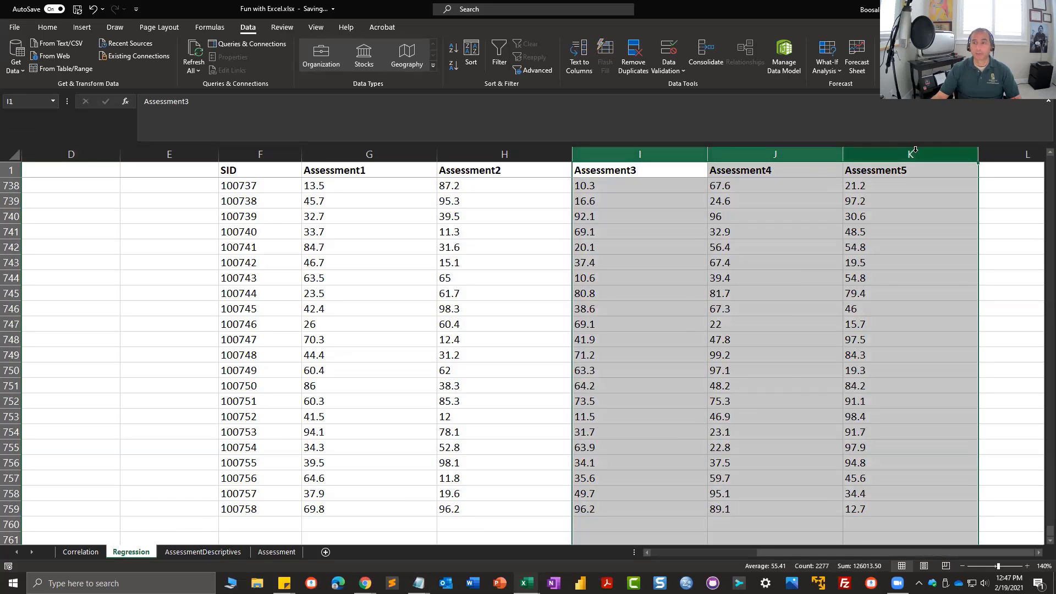
right_click(609, 155)
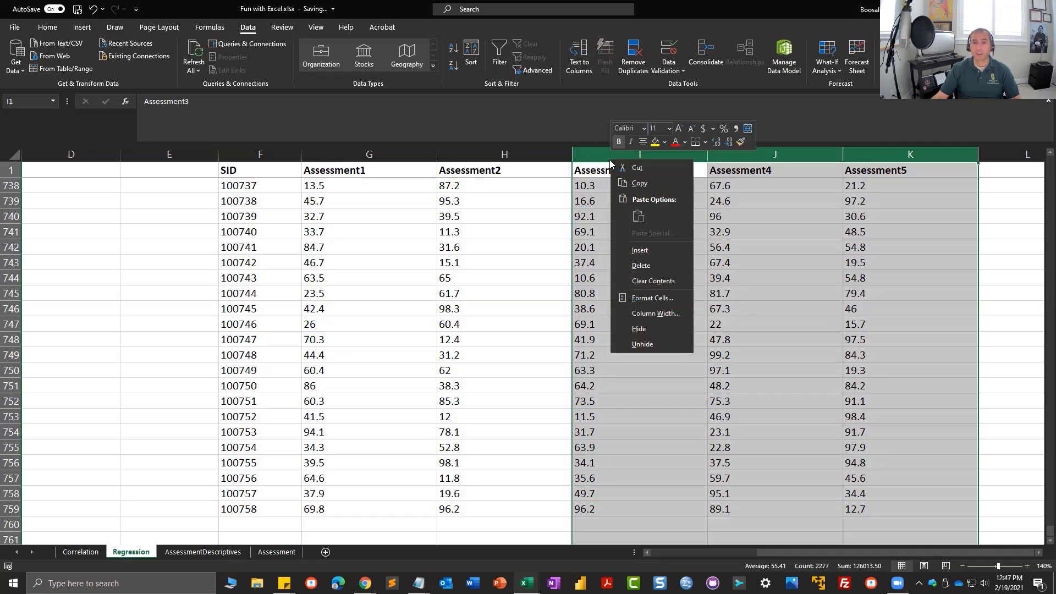
left_click(639, 329)
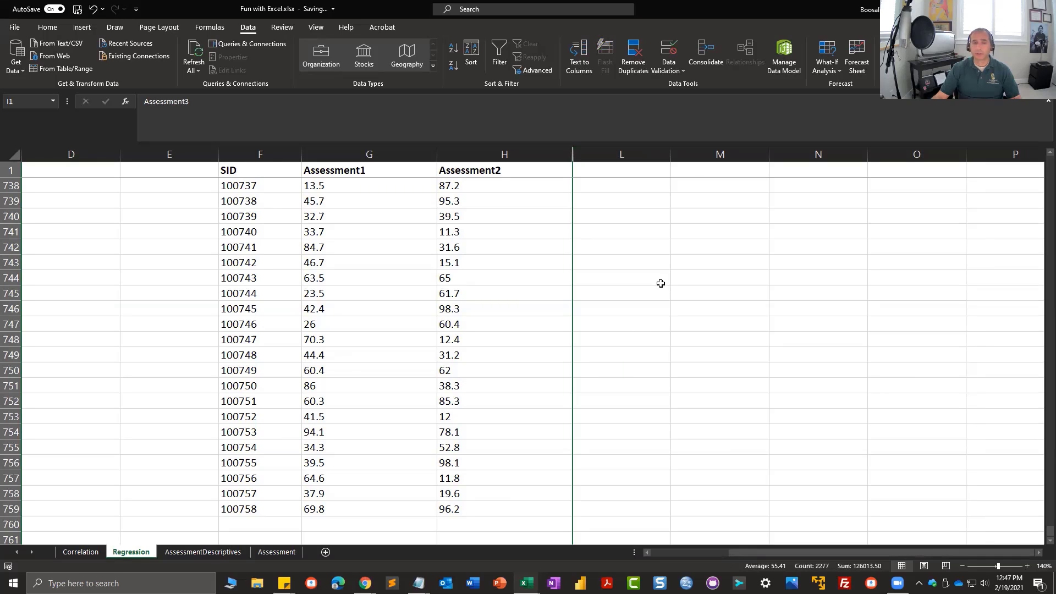
Start a Regression data analysis on the Regression sheet.
scroll(333, 272, "up", 20)
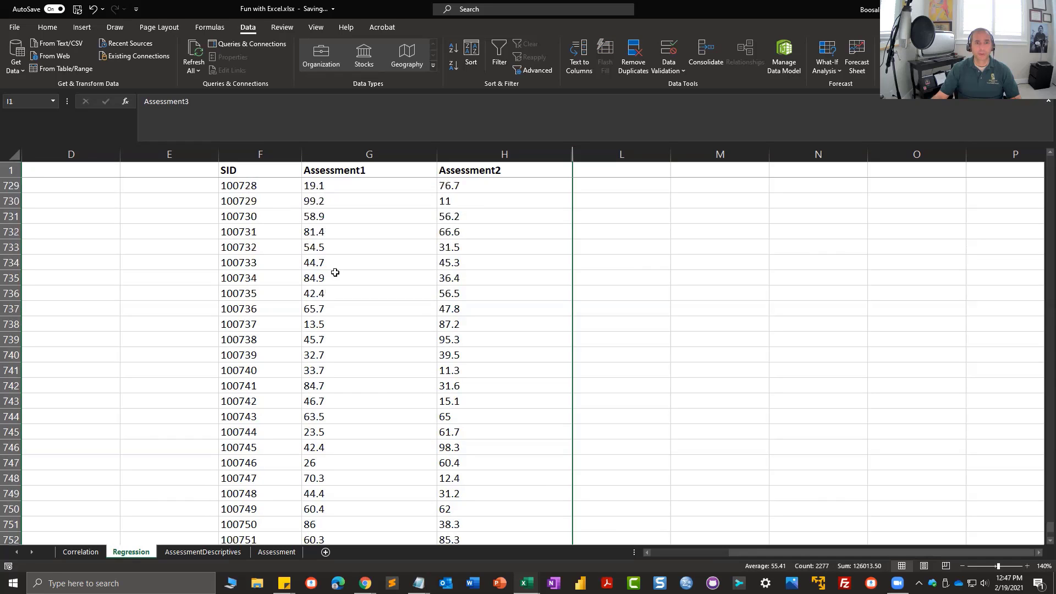
scroll(495, 302, "up", 7)
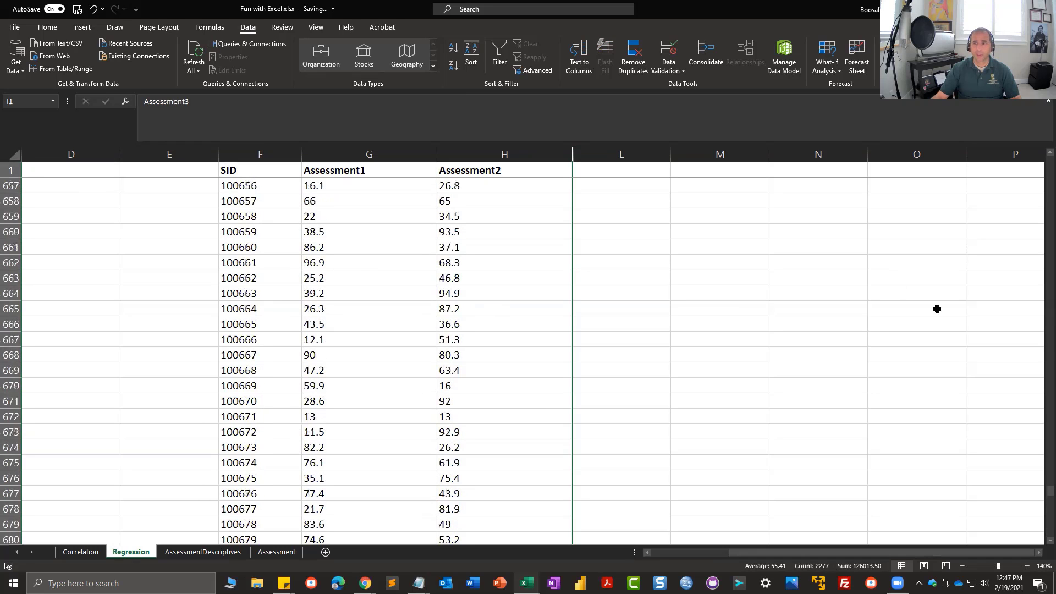
left_click_drag(1049, 500, 1050, 160)
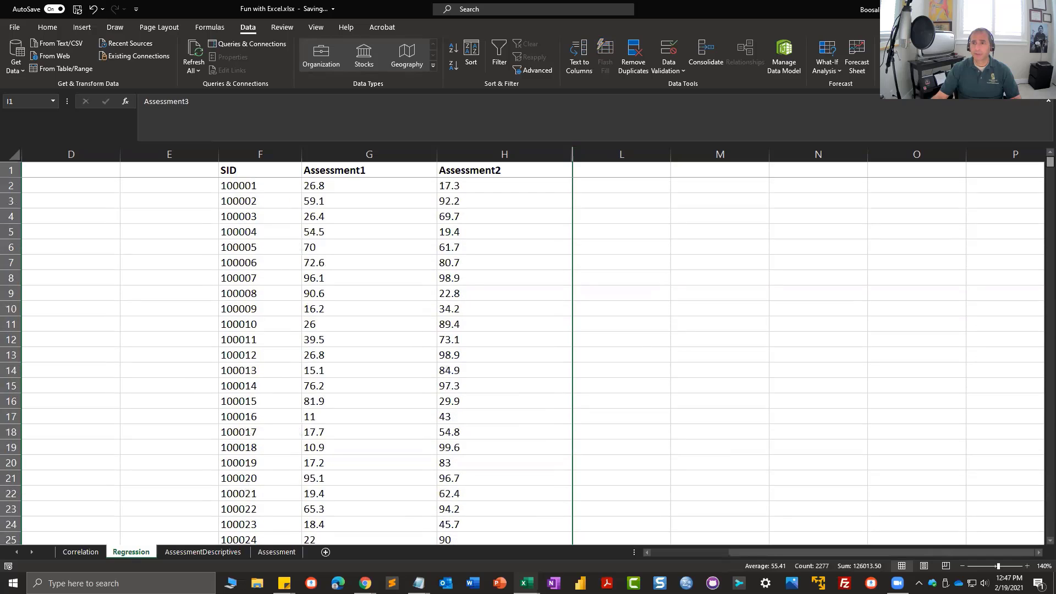
left_click(621, 175)
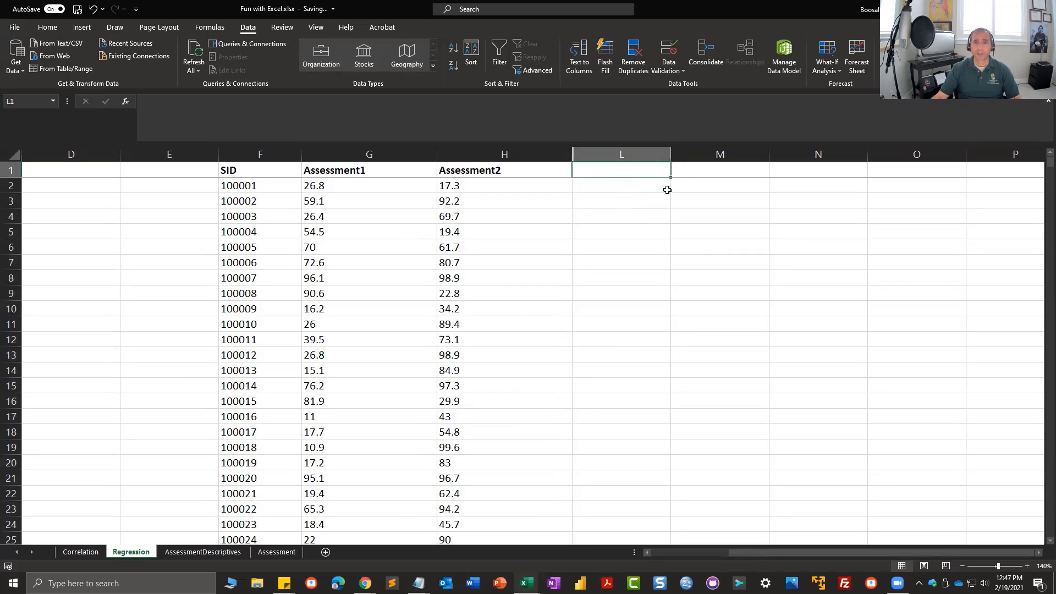
left_click(704, 170)
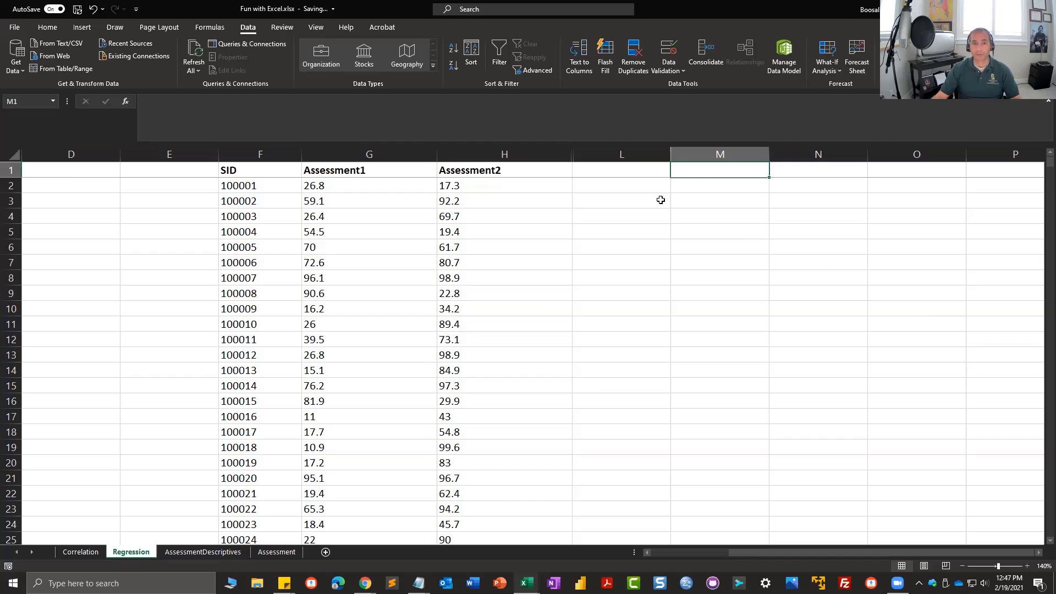
left_click(908, 44)
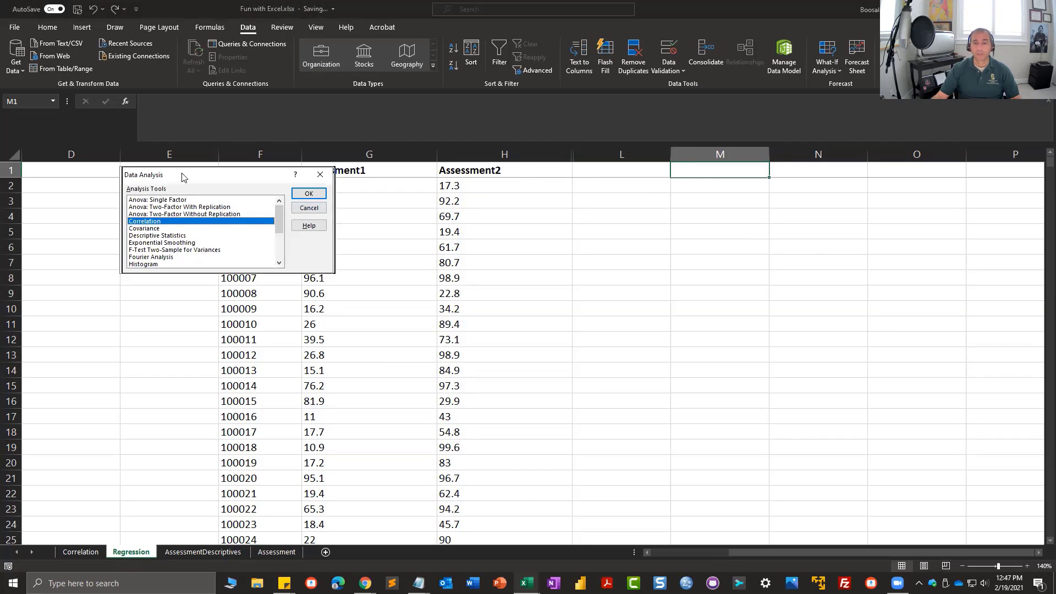
left_click_drag(175, 177, 712, 224)
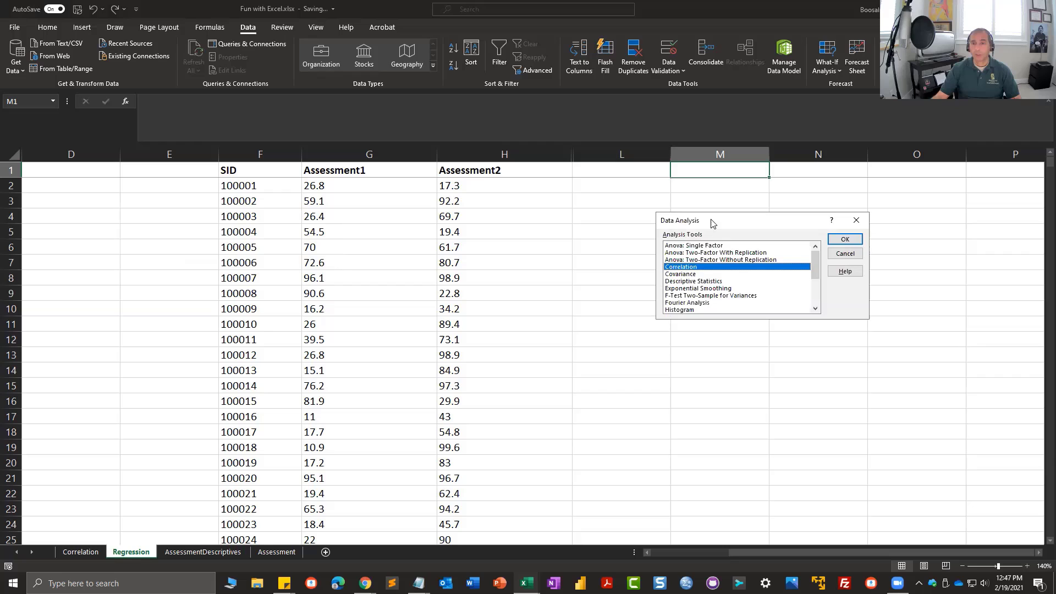
scroll(687, 297, "down", 2)
left_click(682, 296)
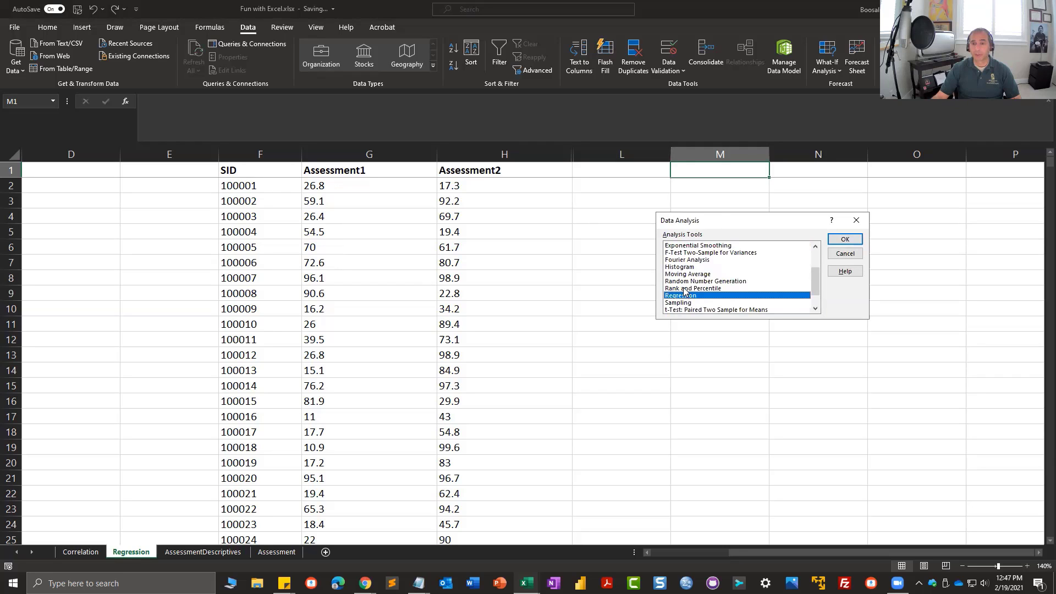
left_click(845, 239)
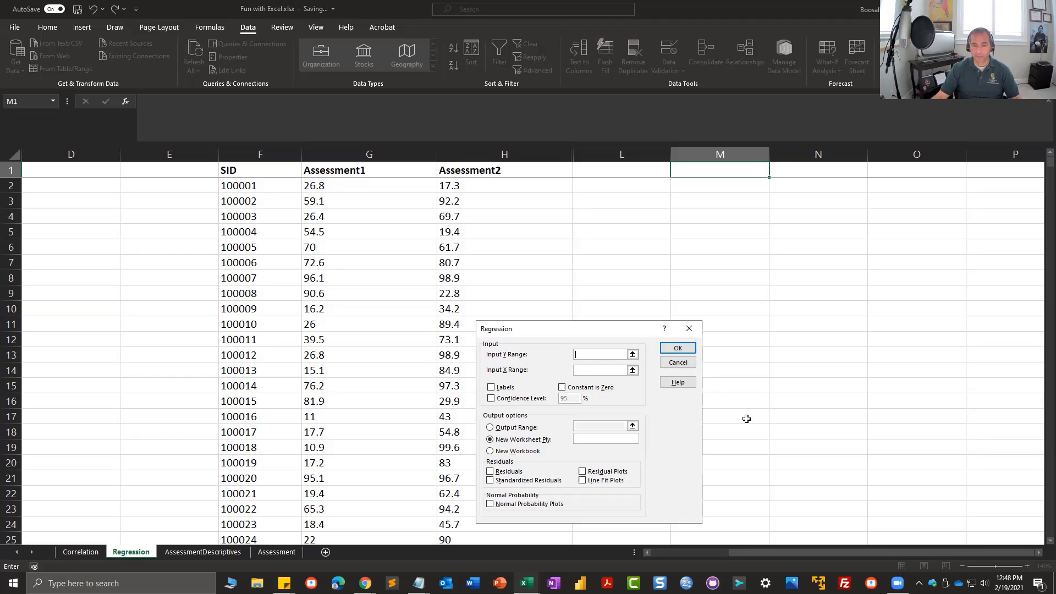
Enable labels and the 95% confidence level for the regression, and set its output range to cell L2.
left_click(491, 389)
left_click(492, 398)
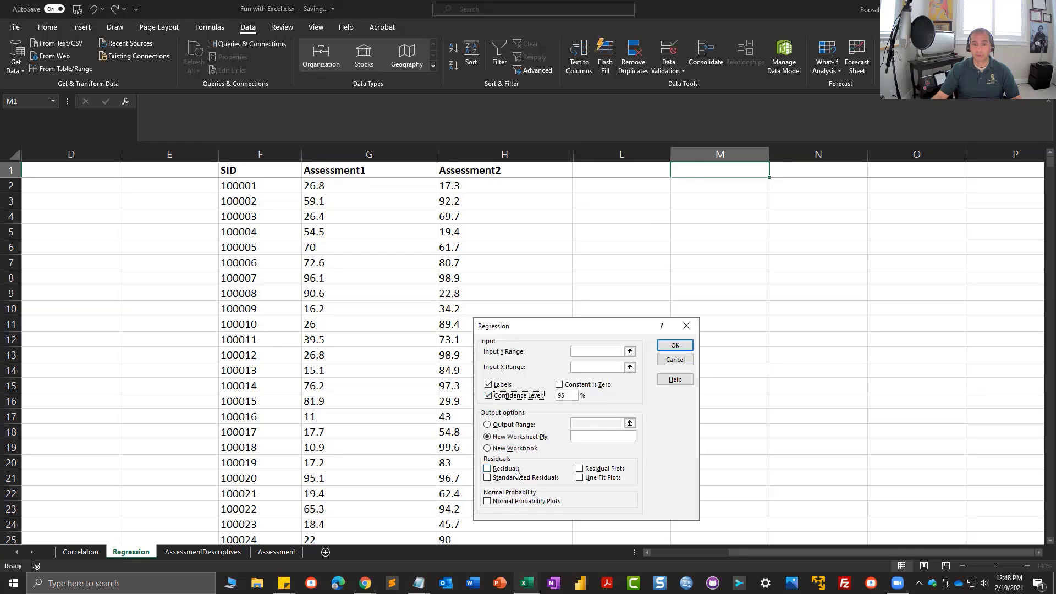
left_click(487, 425)
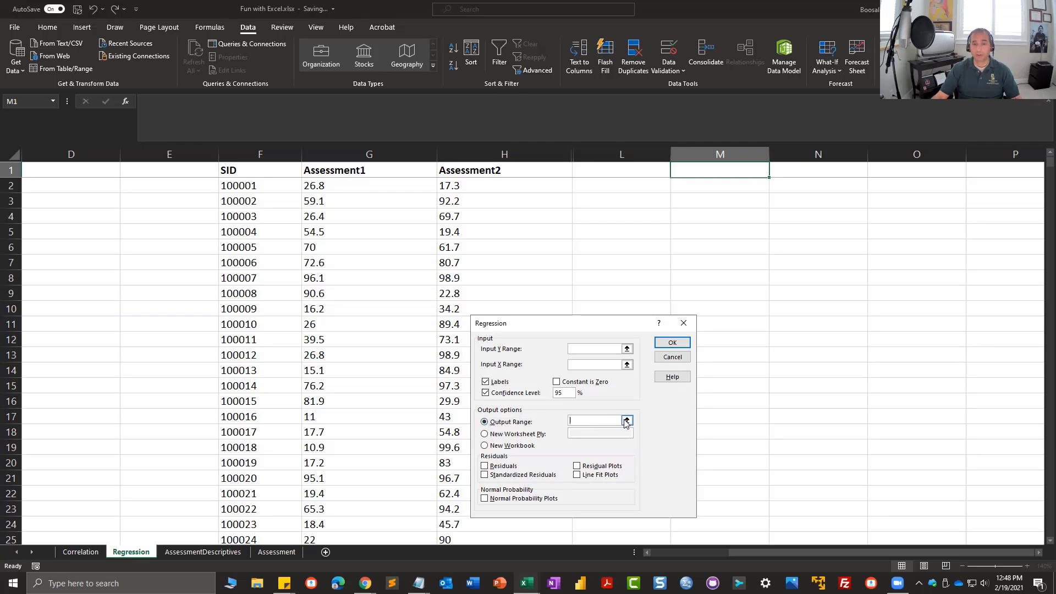
left_click(627, 420)
left_click(689, 337)
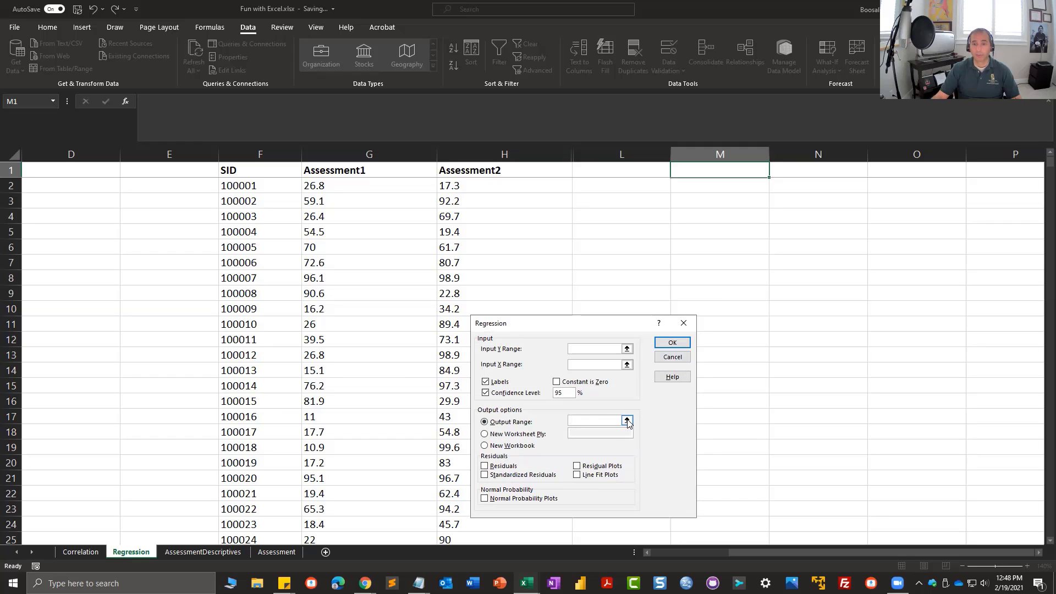
left_click(628, 420)
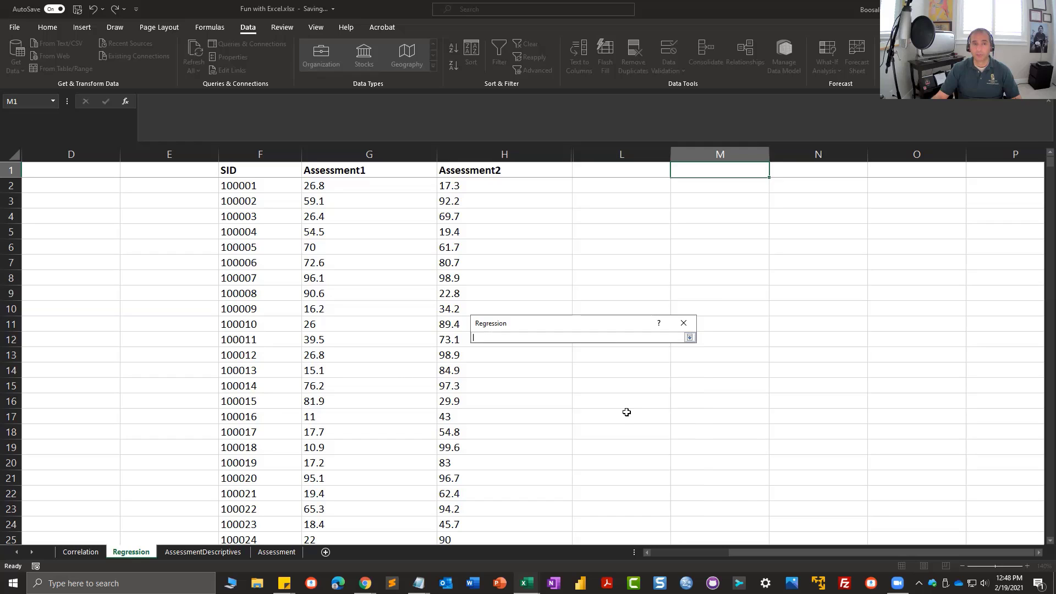
left_click(628, 186)
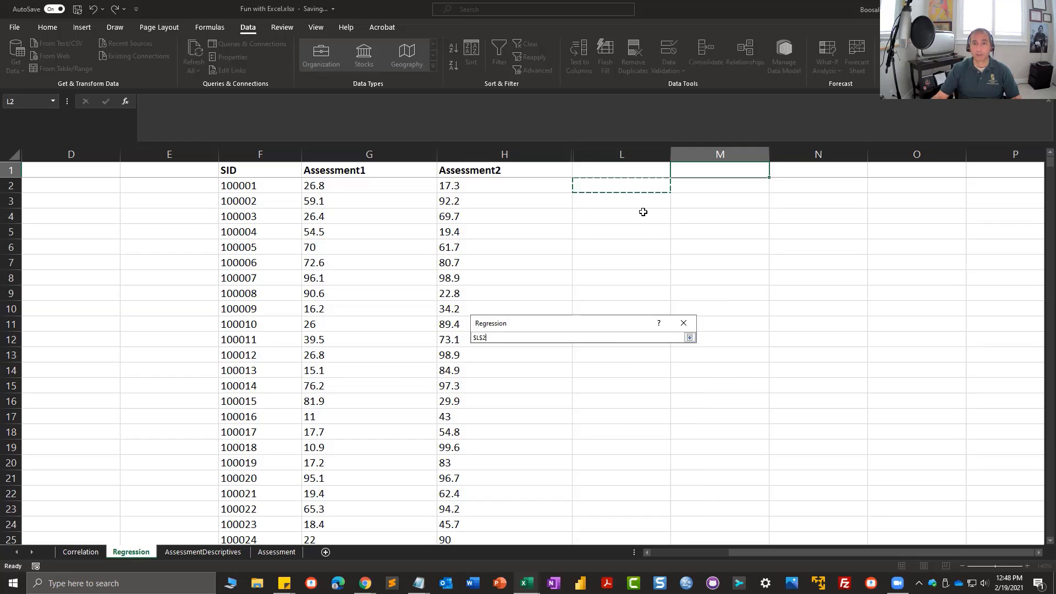
left_click(690, 338)
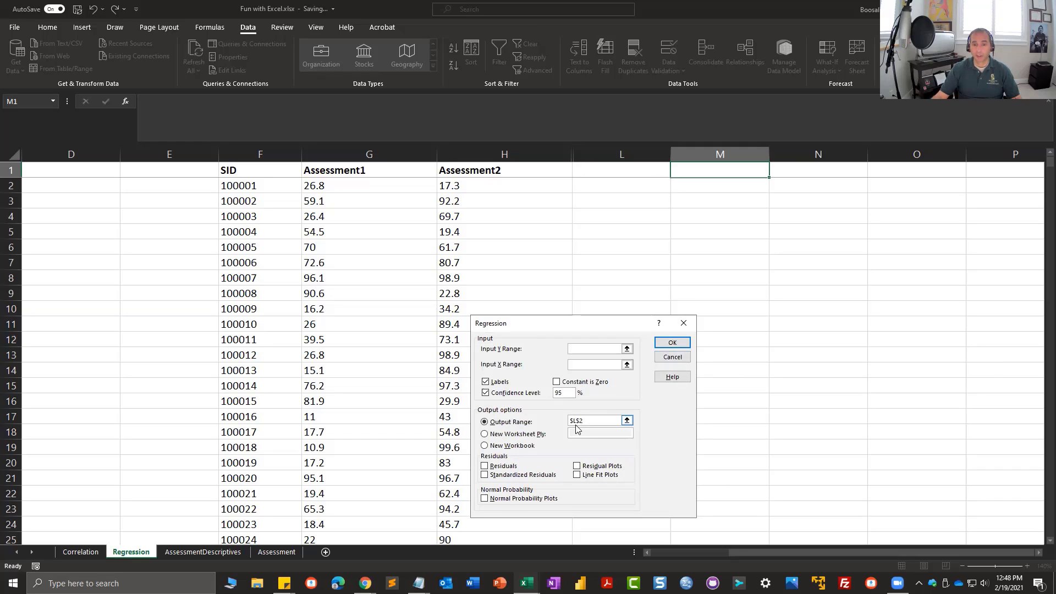
Include residuals, standardized residuals, residual plots, line fit plots and normal probability plots in the regression output.
left_click(484, 466)
left_click(485, 475)
left_click(485, 498)
left_click(577, 466)
left_click(577, 474)
Set the regression's Y input range to the Assessment1 data with its header, G1:G759.
left_click(627, 349)
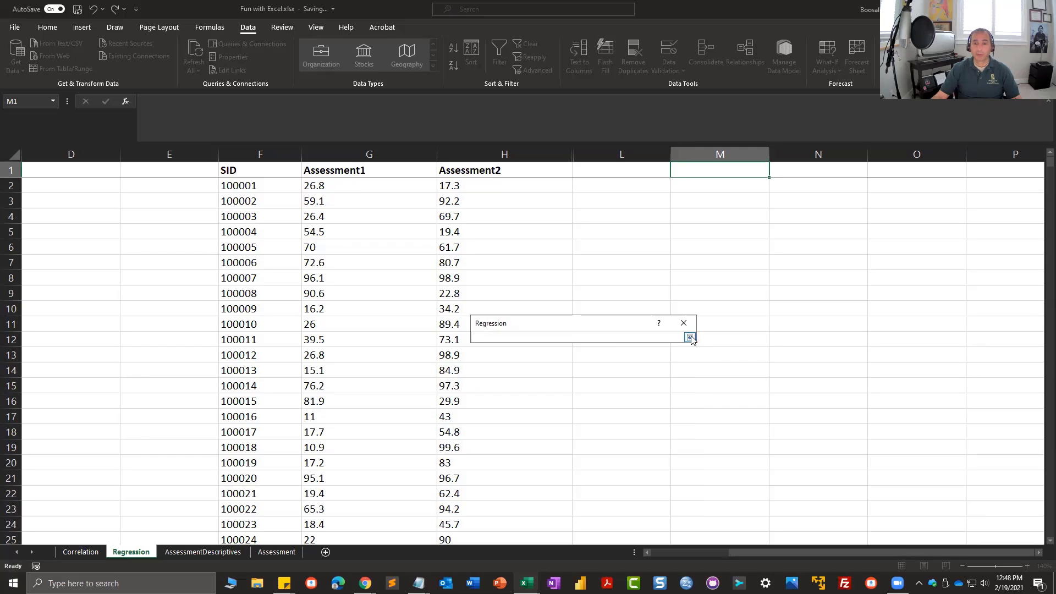
left_click_drag(346, 170, 344, 509)
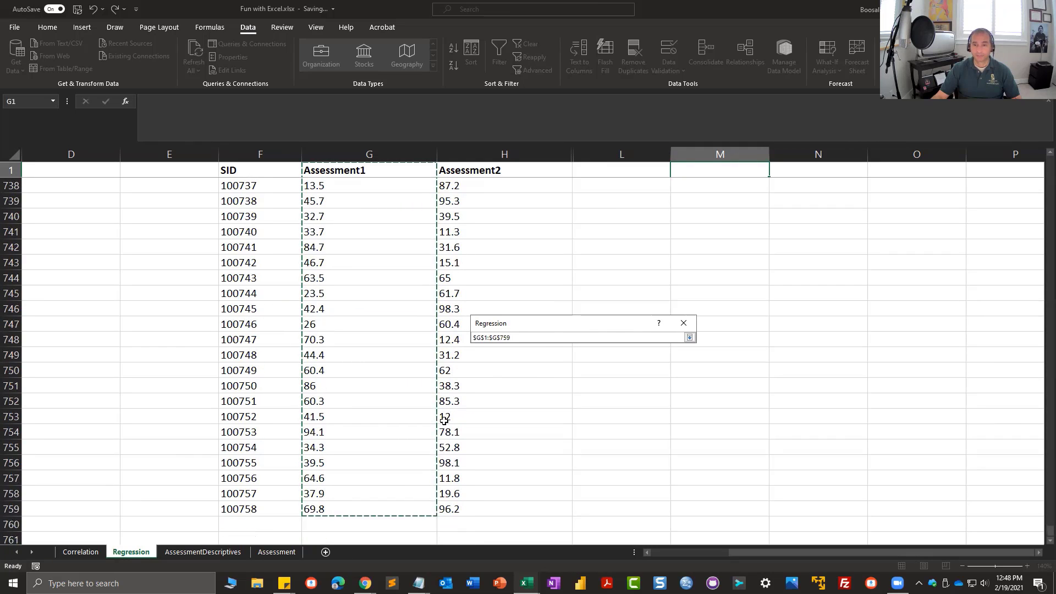
left_click(690, 338)
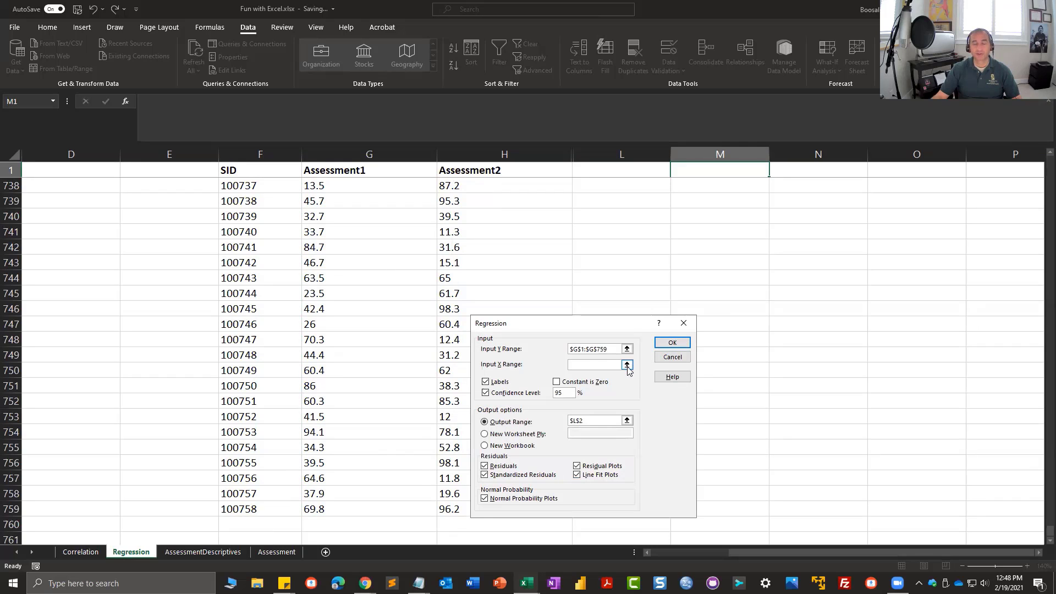
Set the regression's X input range to the Assessment2 data with its header, H1:H759.
left_click(627, 365)
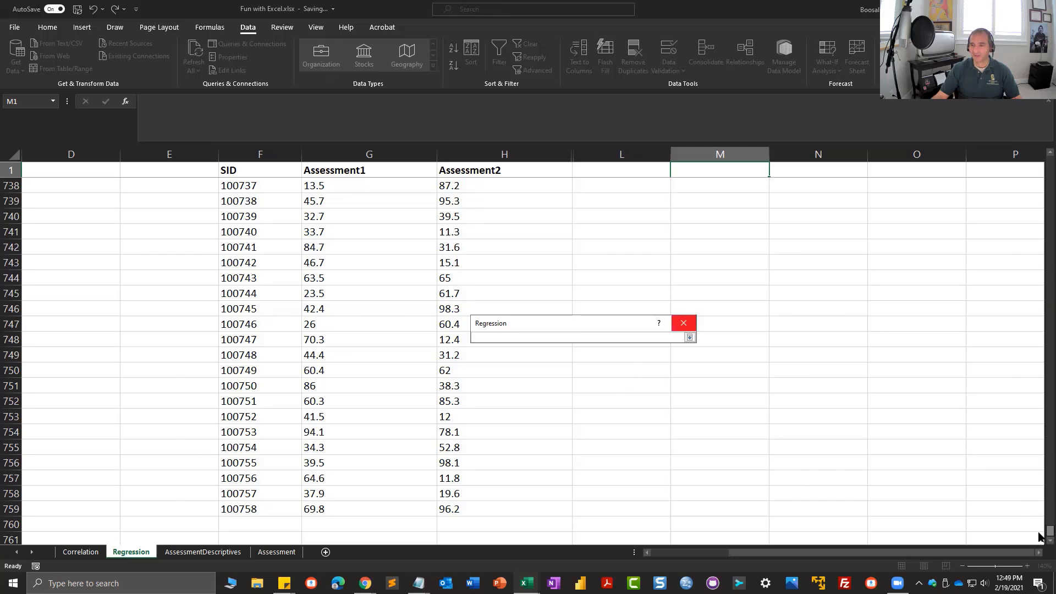
left_click_drag(1049, 531, 1033, 134)
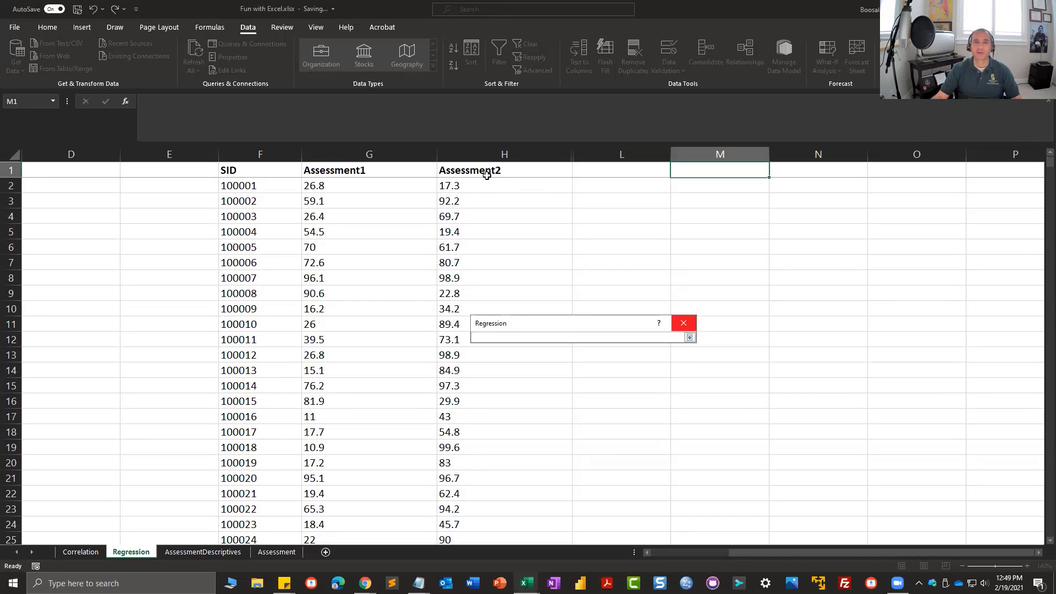
left_click_drag(480, 170, 460, 507)
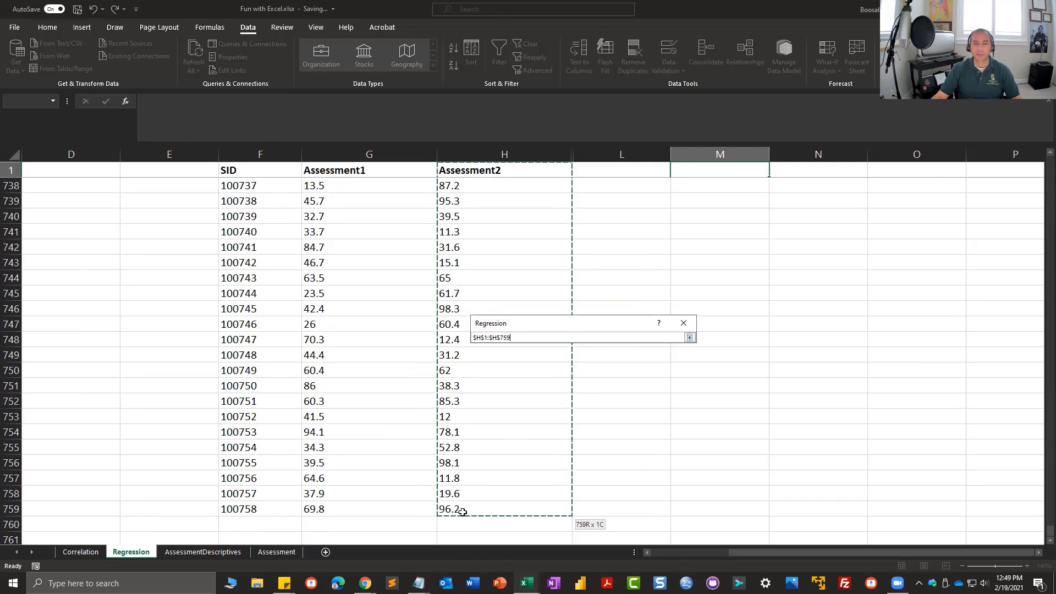
left_click(690, 337)
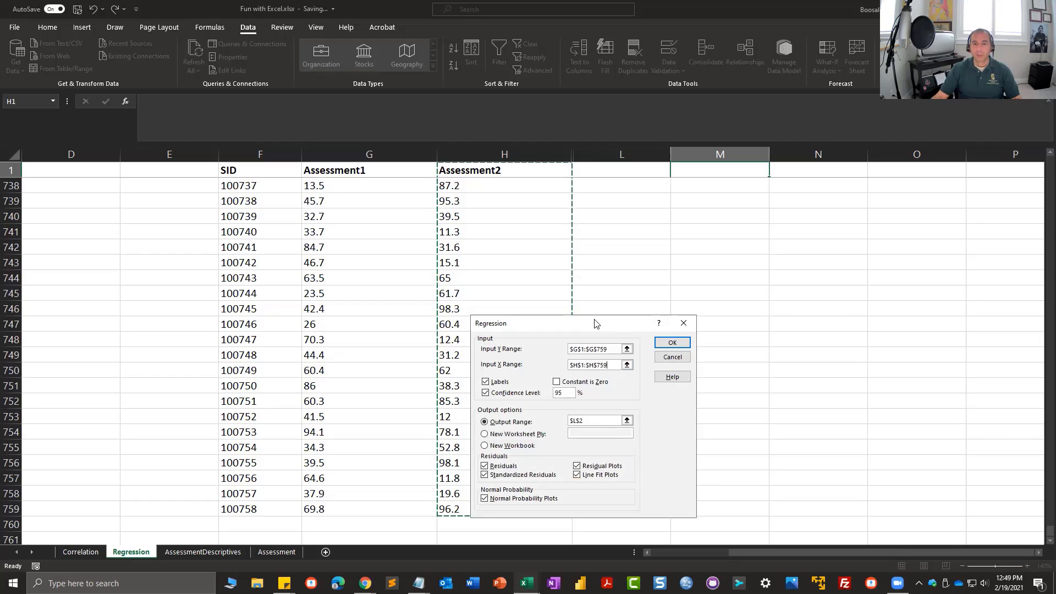
Check the output area from L2 is clear behind the Regression settings, and run the regression analysis.
left_click_drag(595, 324, 444, 172)
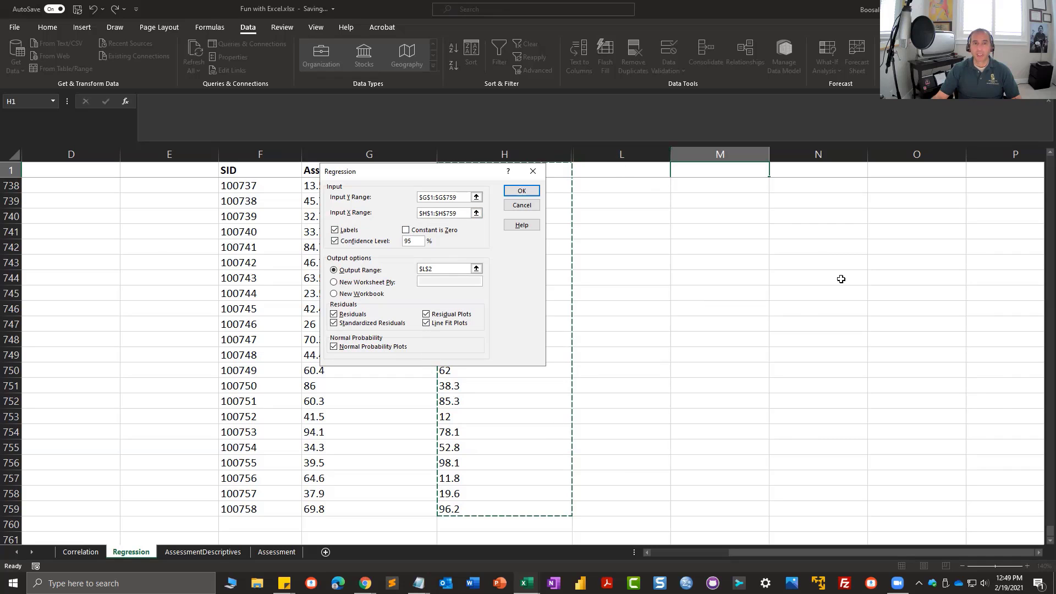
left_click_drag(1050, 531, 1018, 299)
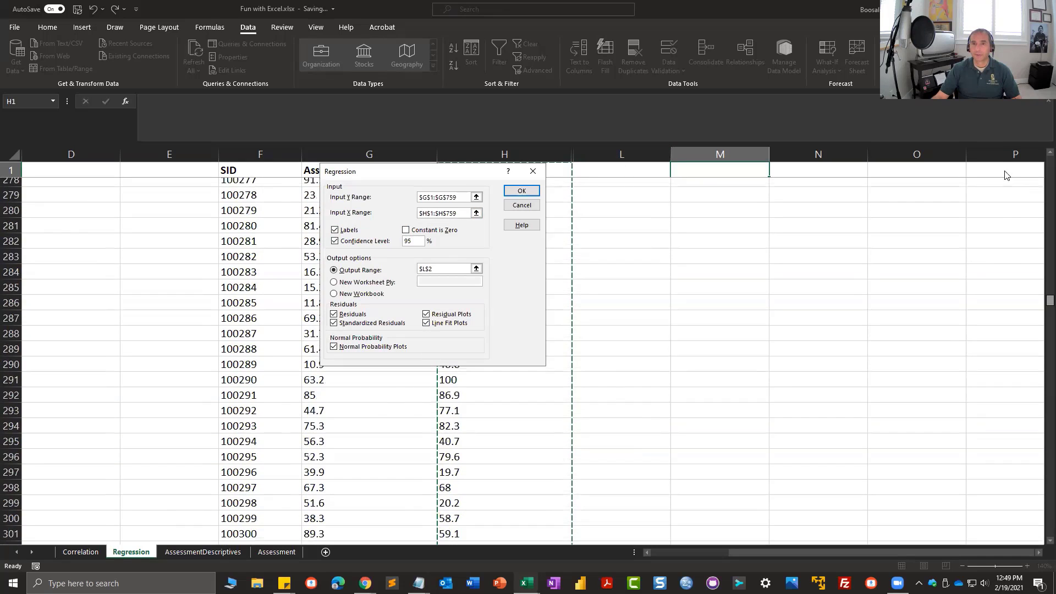
left_click_drag(1007, 175, 1004, 135)
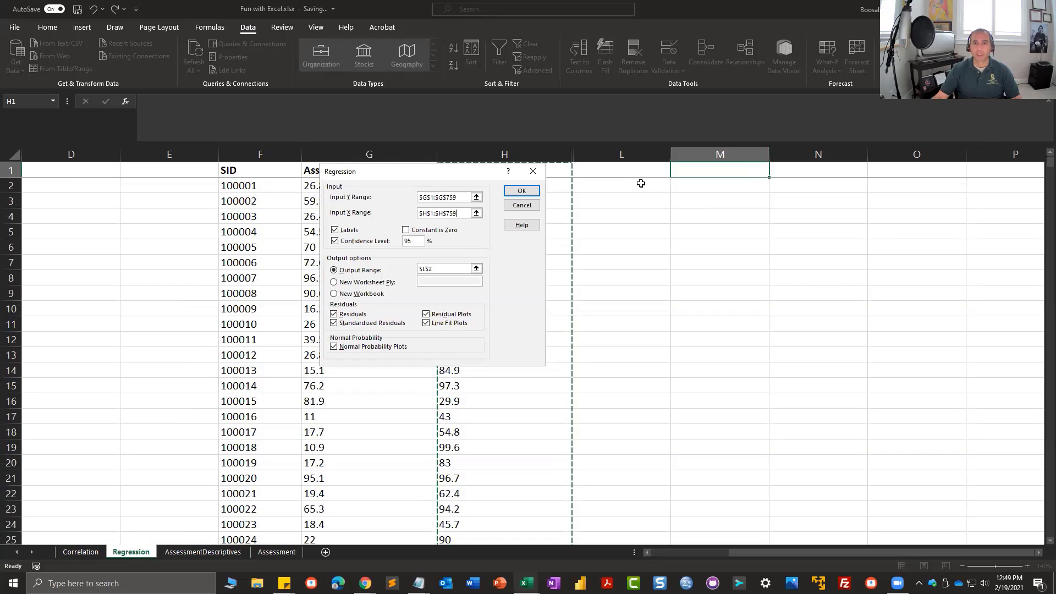
left_click(519, 191)
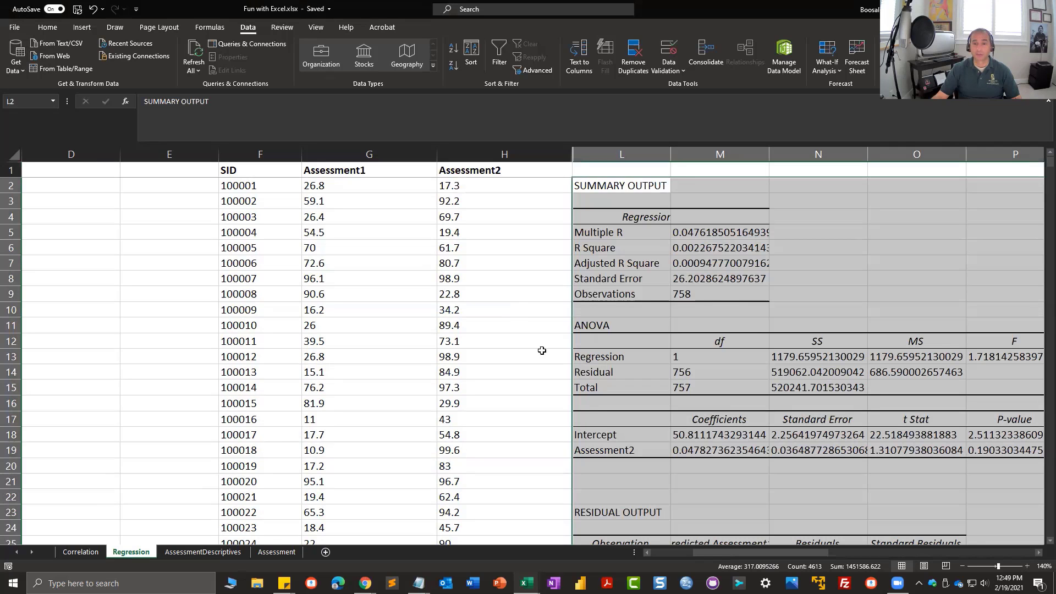
Look over the regression summary output and widen column L slightly.
left_click_drag(803, 551, 862, 543)
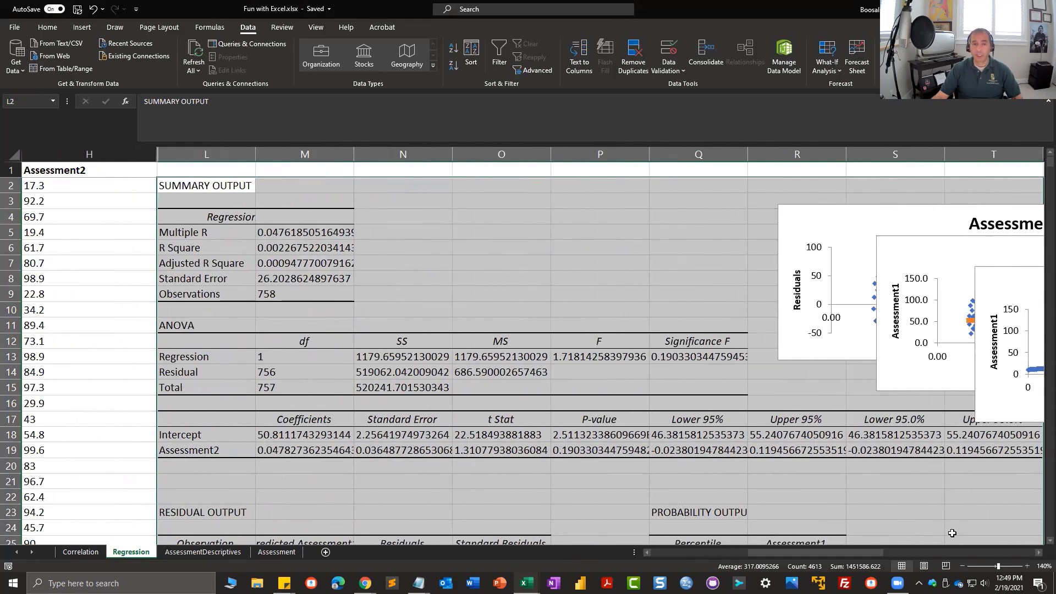
scroll(953, 534, "down", 2)
scroll(952, 533, "up", 2)
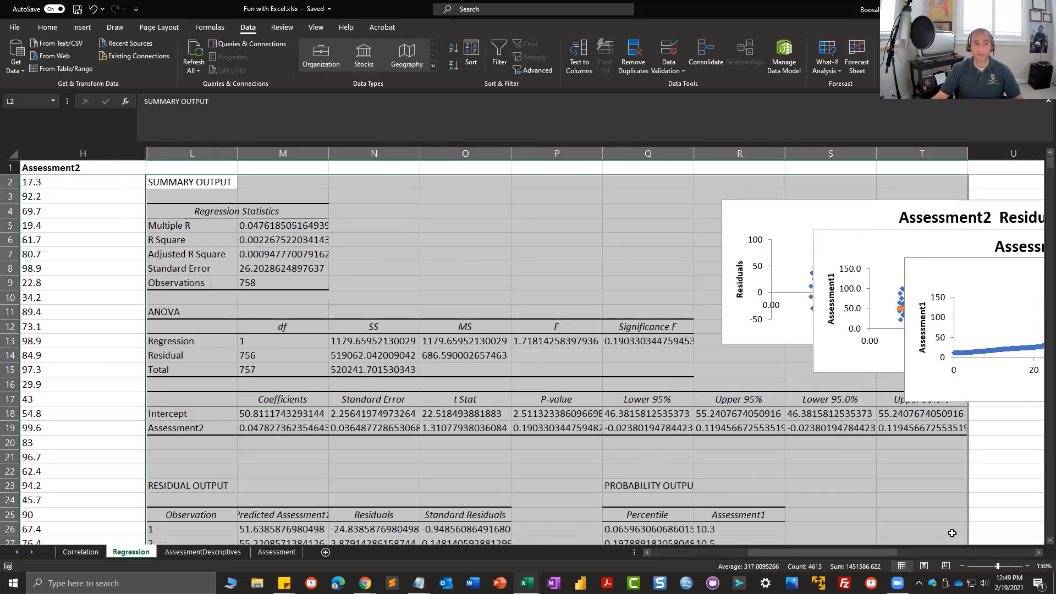
left_click_drag(830, 552, 760, 552)
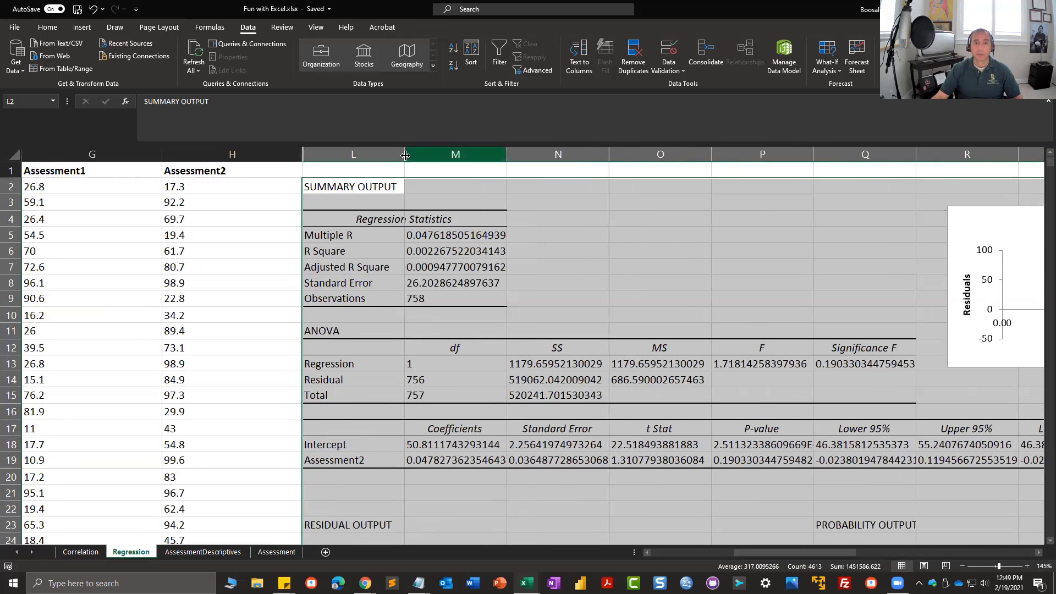
left_click_drag(405, 155, 412, 155)
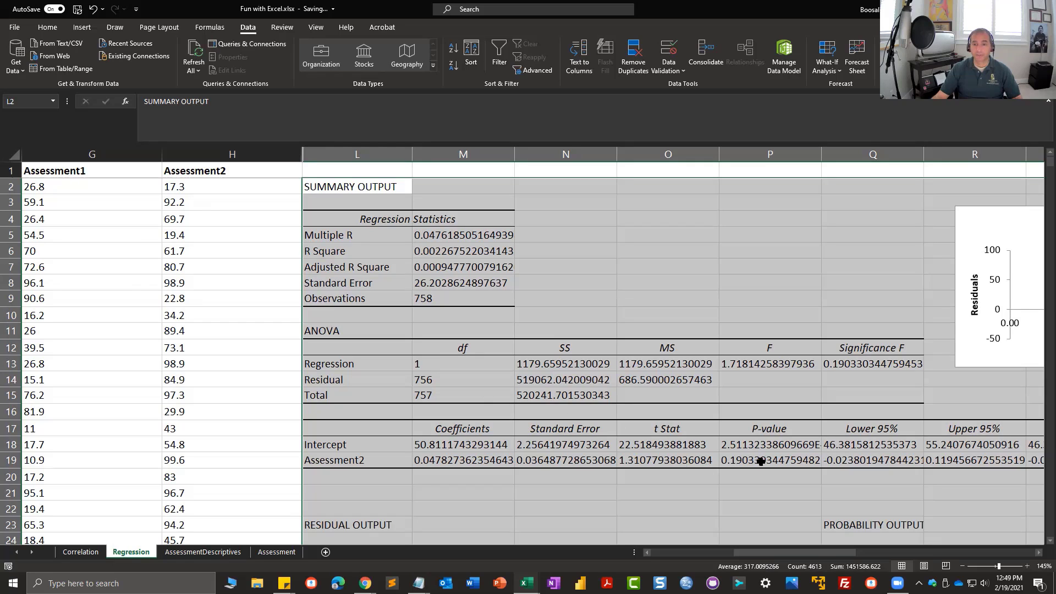
left_click(330, 348)
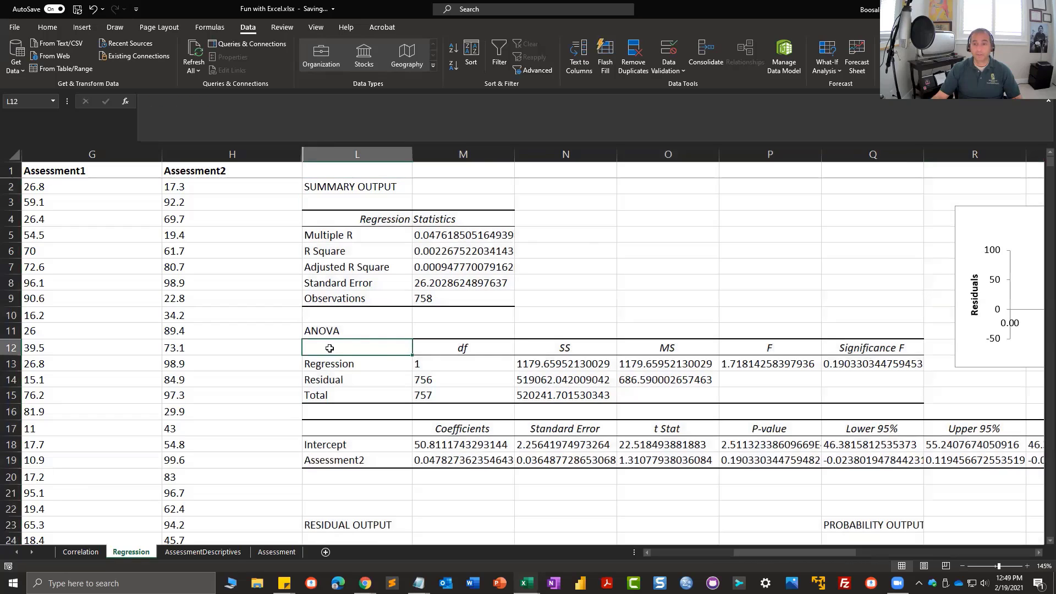
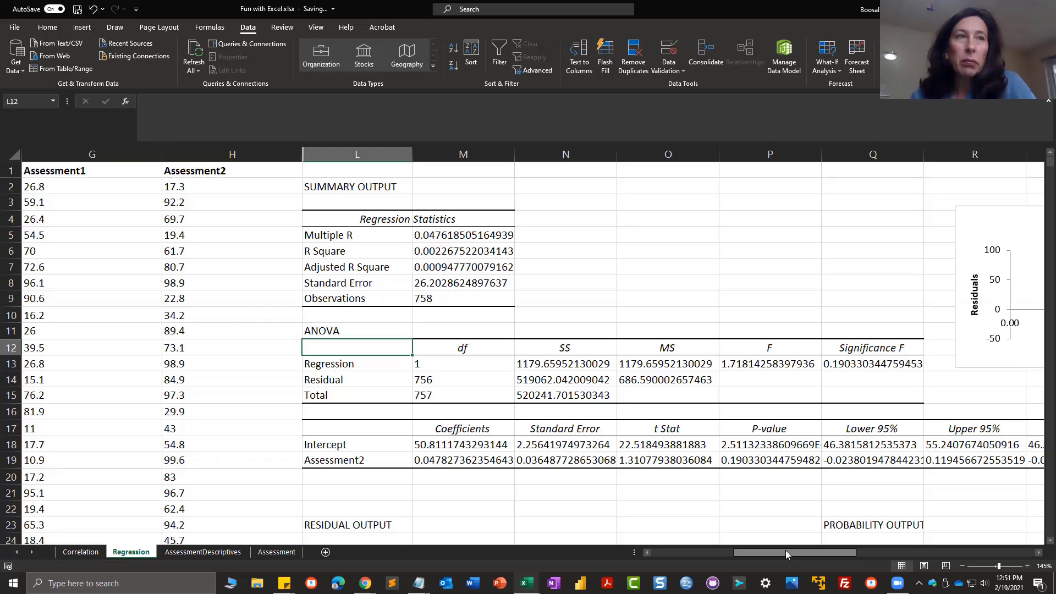
Move the Normal Probability Plot and the Assessment2 Line Fit Plot down so the three regression plots are stacked without overlapping.
left_click_drag(786, 550, 917, 551)
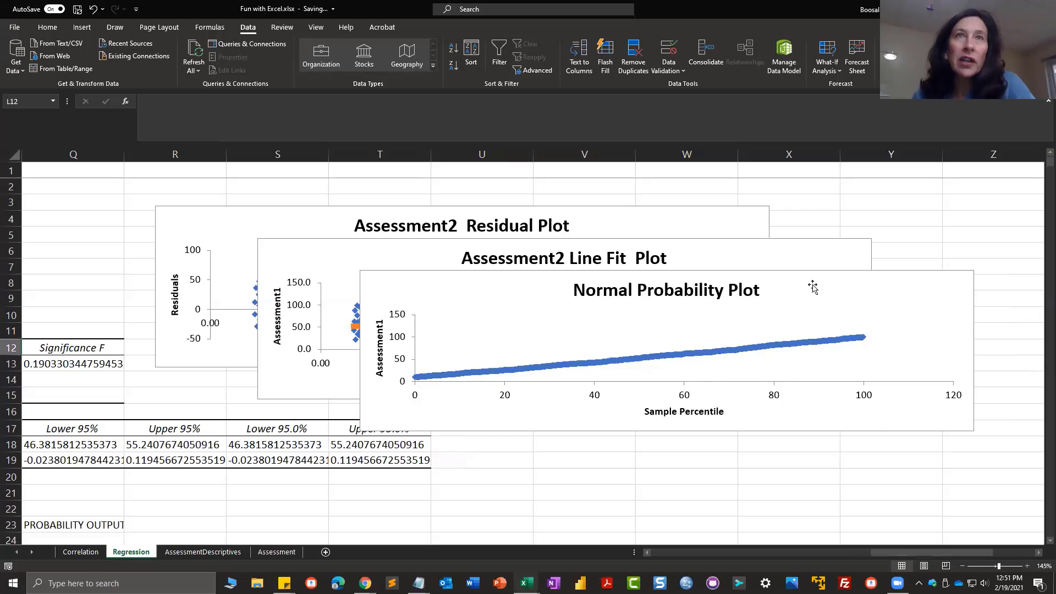
left_click_drag(813, 287, 698, 424)
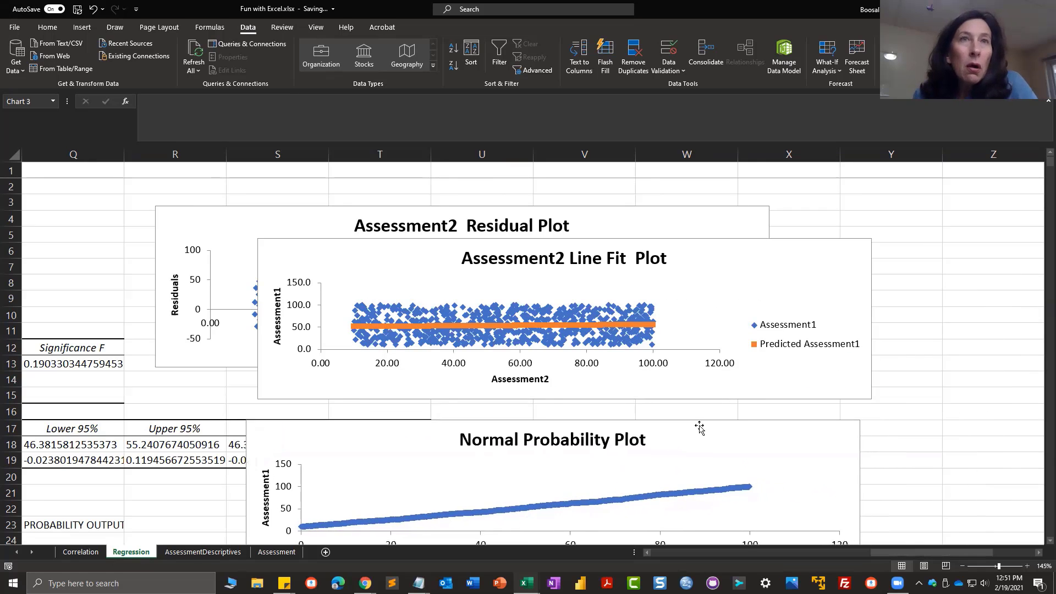
left_click_drag(726, 261, 437, 496)
scroll(481, 382, "down", 4)
left_click(438, 308)
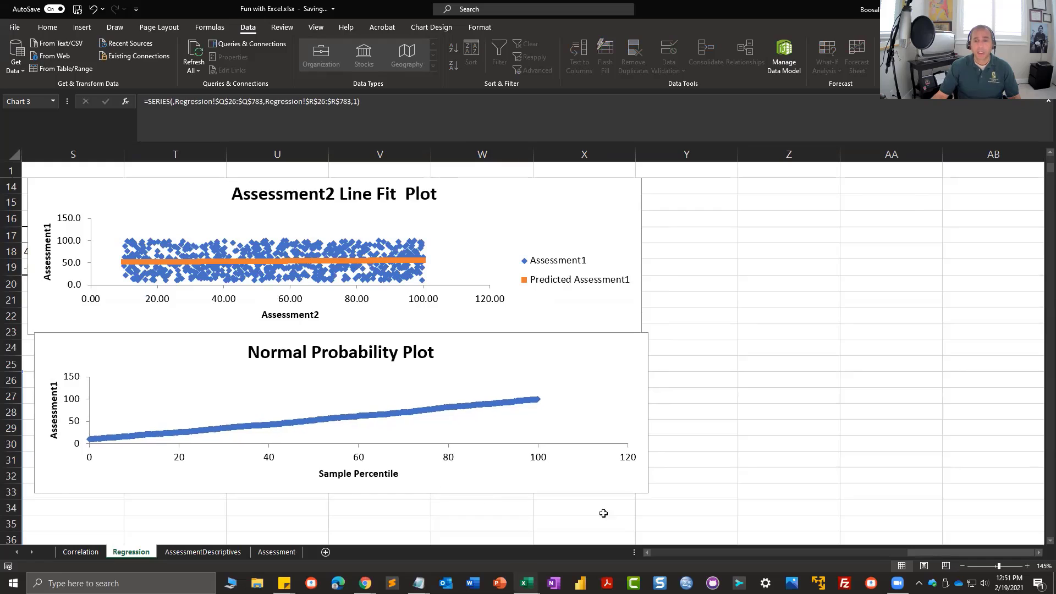
Review the regression tables beside their plots at a reduced zoom of 120%, and the score columns on the Assessment sheet.
scroll(854, 556, "left", 3)
scroll(853, 556, "left", 4)
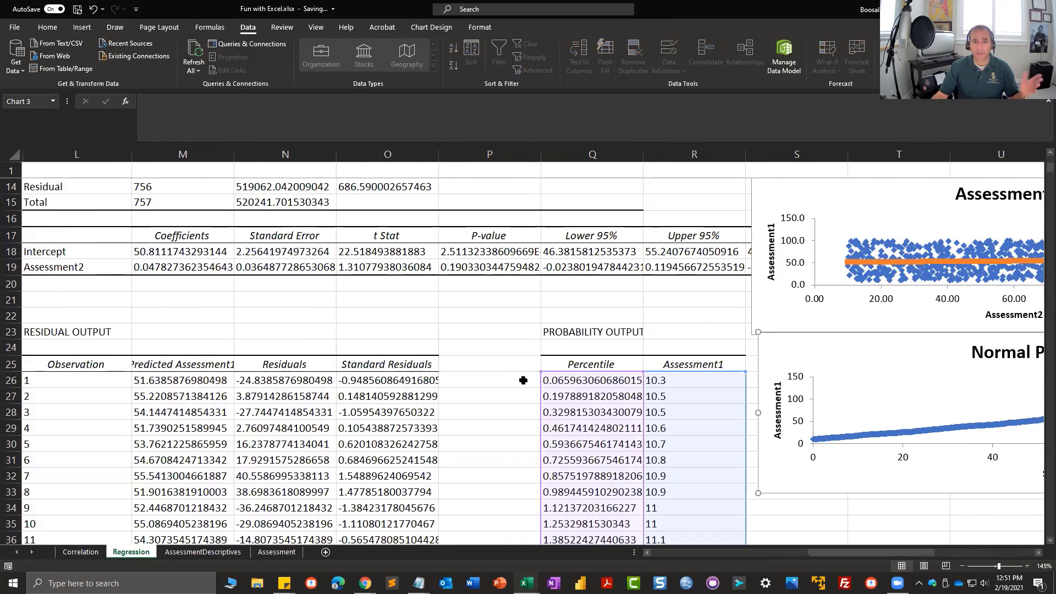
scroll(495, 313, "up", 3)
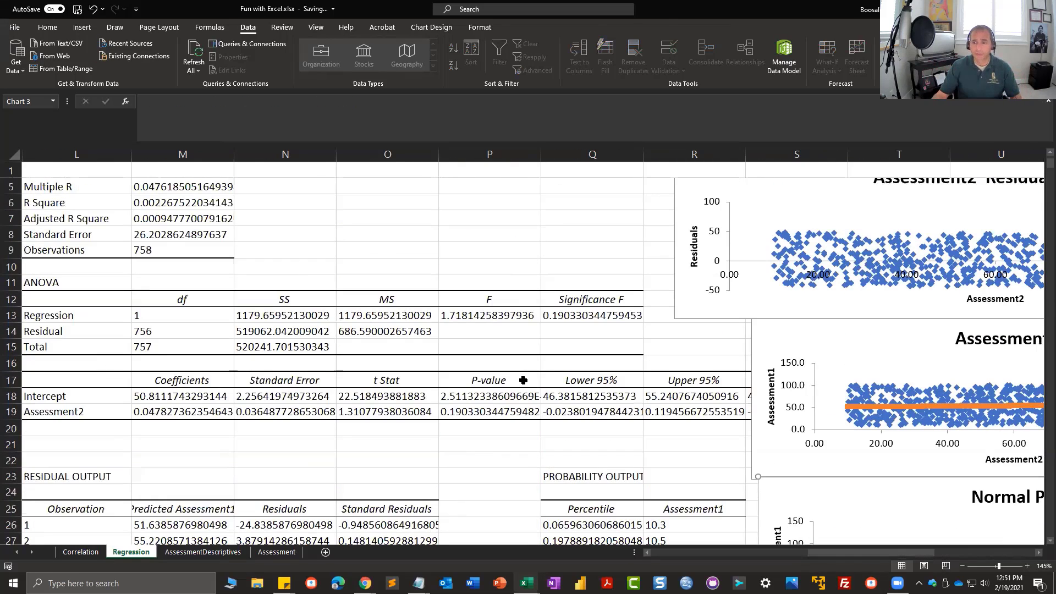
left_click(962, 566)
left_click(962, 567)
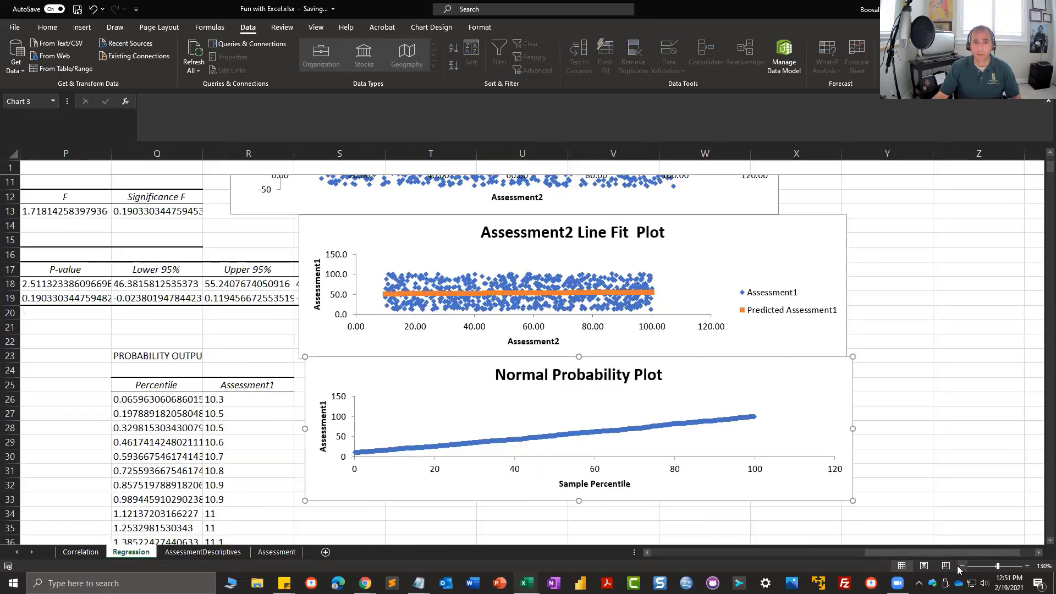
left_click(962, 567)
left_click_drag(908, 556, 827, 550)
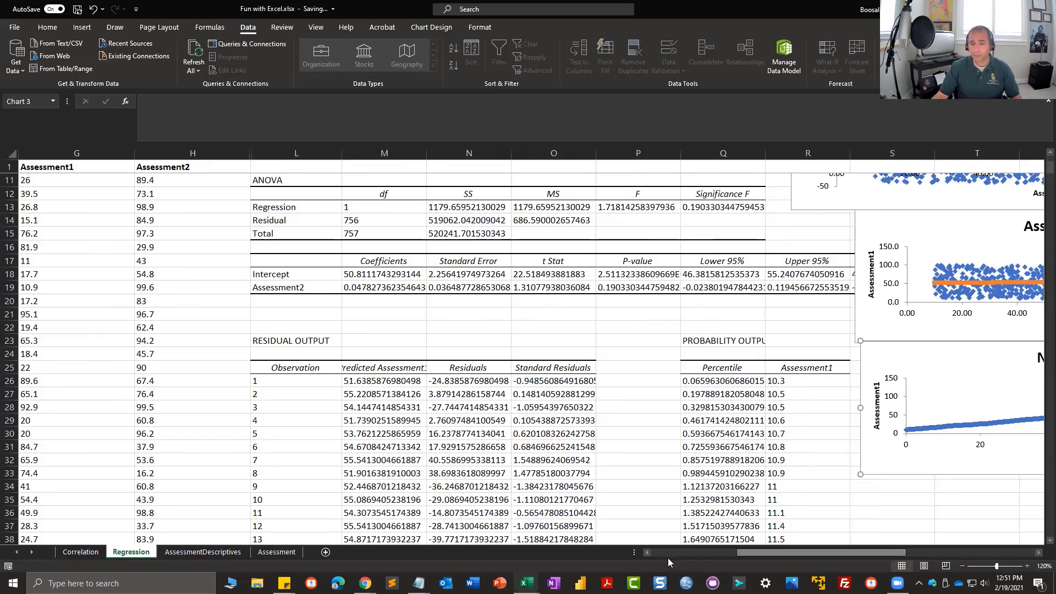
left_click(284, 553)
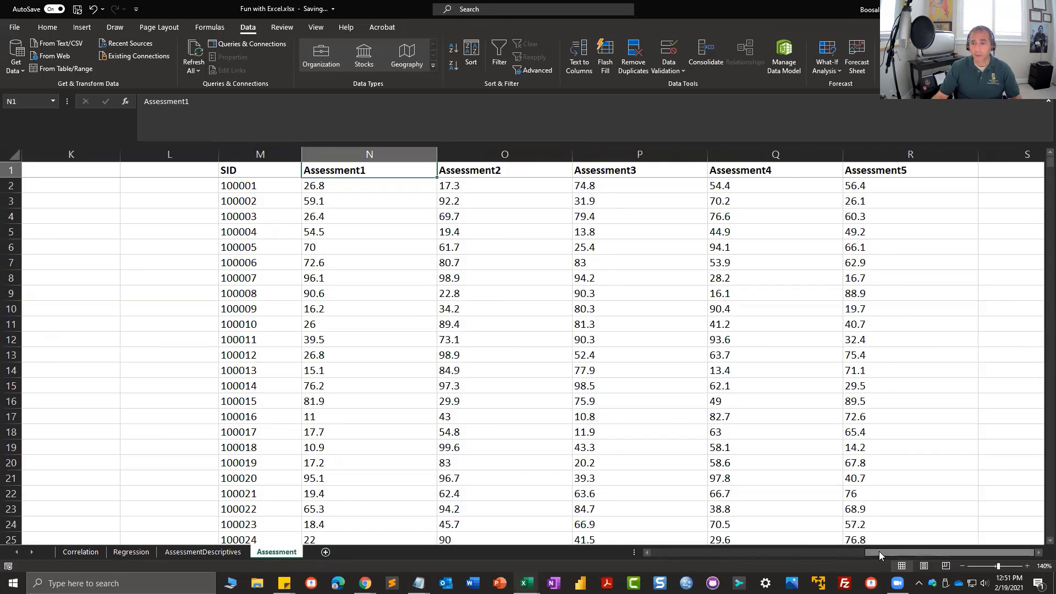
mouse_move(879, 551)
left_mouse_down()
mouse_move(615, 556)
mouse_move(878, 554)
left_mouse_up()
key("ctrl+grave")
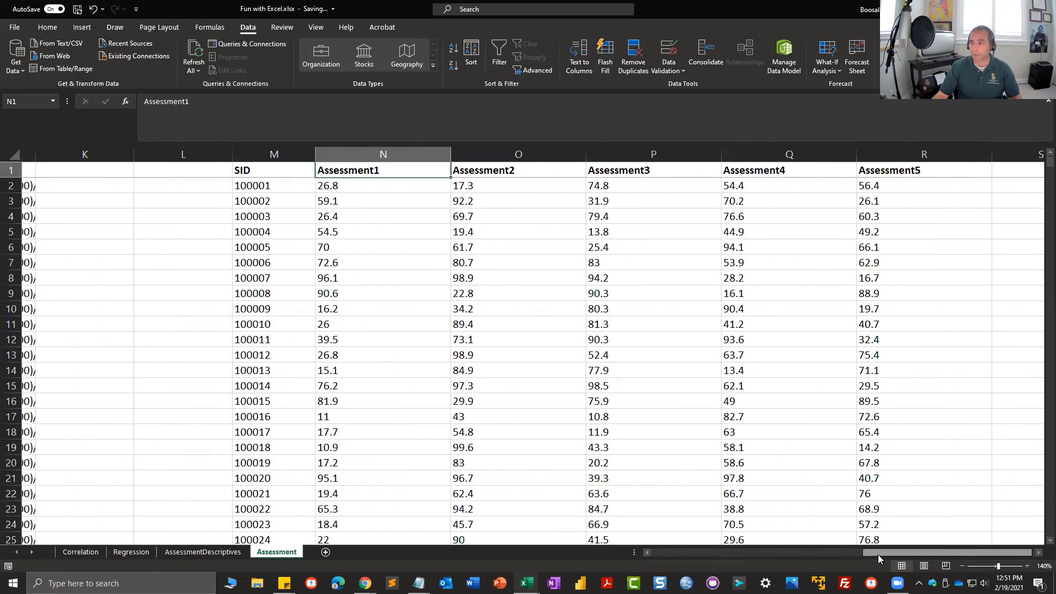
left_click_drag(879, 555, 881, 555)
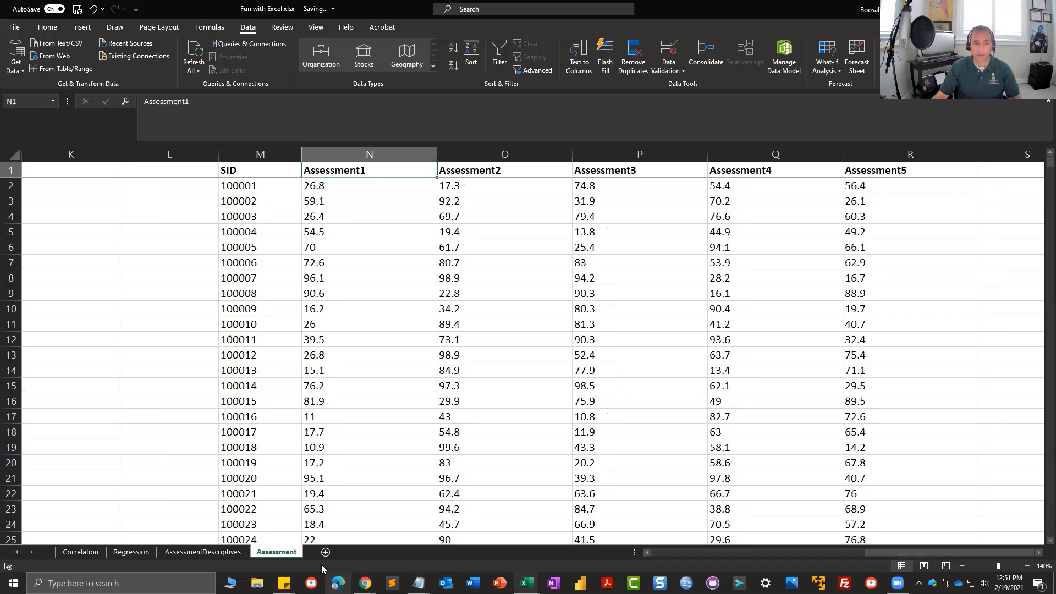
Copy the summary table's columns from Assessment through Standard Deviation, G49:L54, on the AssessmentDescriptives sheet.
left_click(209, 552)
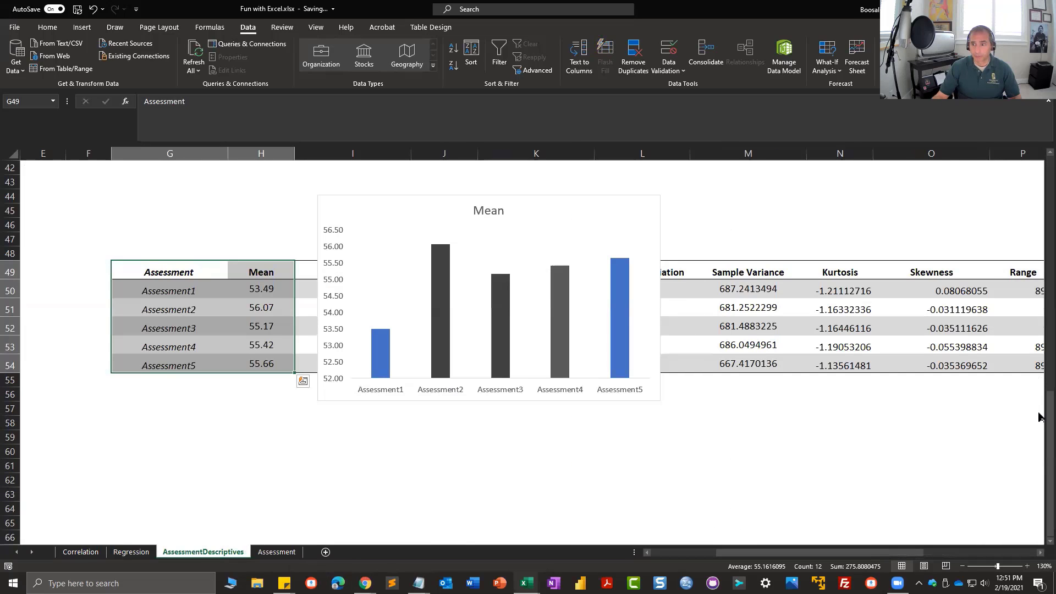
mouse_move(1040, 413)
left_mouse_down()
mouse_move(1041, 157)
mouse_move(1041, 395)
left_mouse_up()
left_click(718, 483)
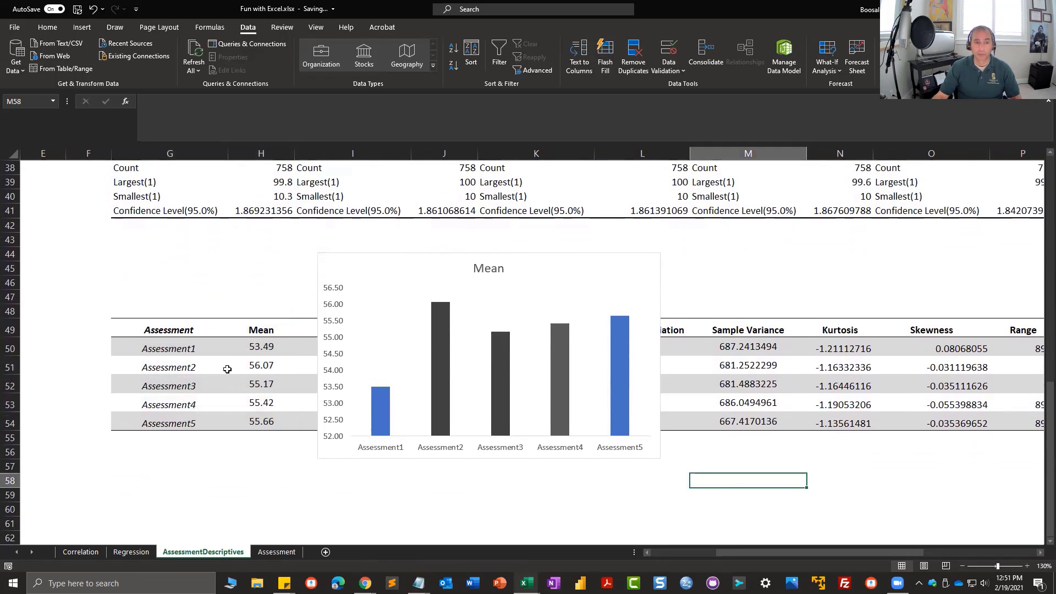
left_click(48, 28)
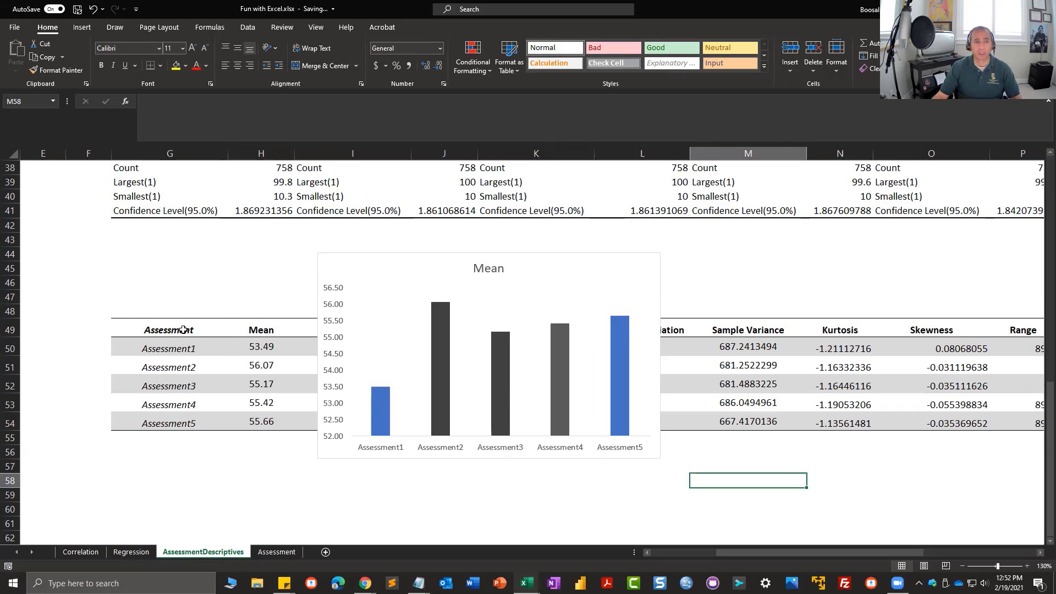
left_click_drag(184, 330, 674, 420)
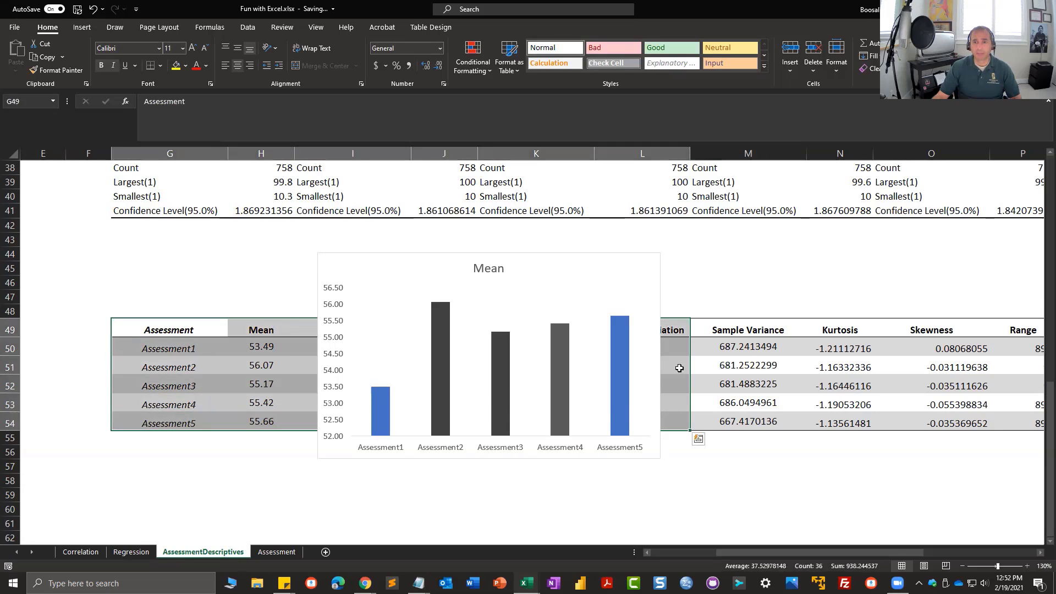
right_click(678, 355)
left_click(725, 38)
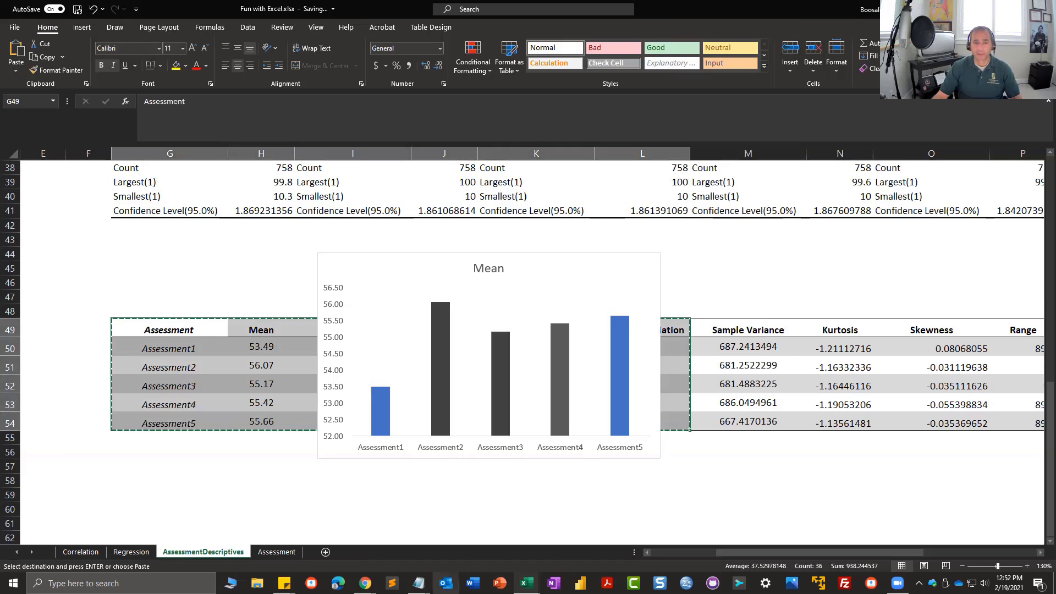
Switch to Word, create a blank document and paste the copied descriptive statistics table into it.
left_click(473, 583)
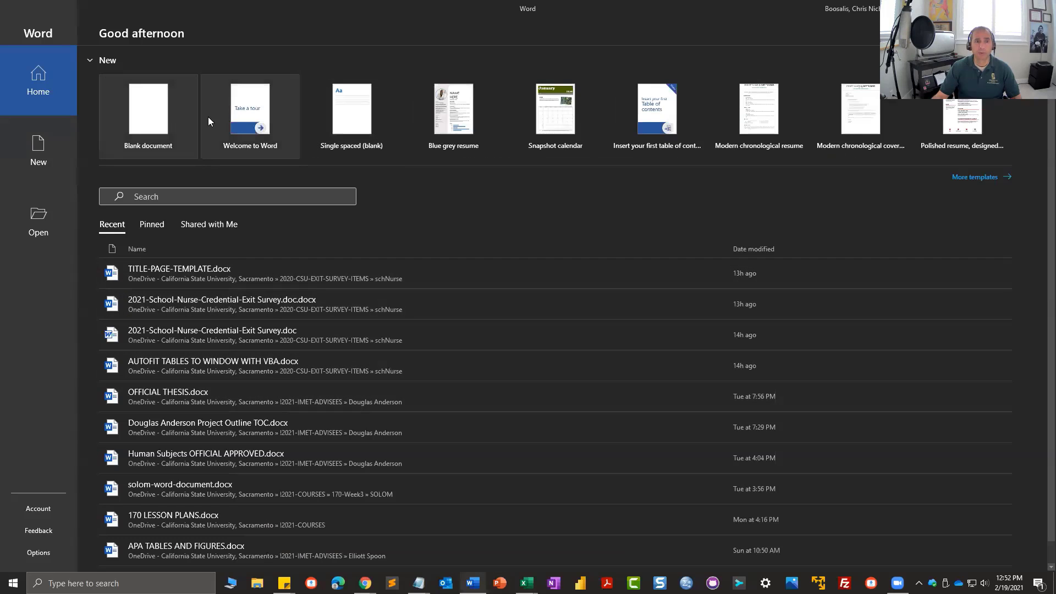
left_click(153, 115)
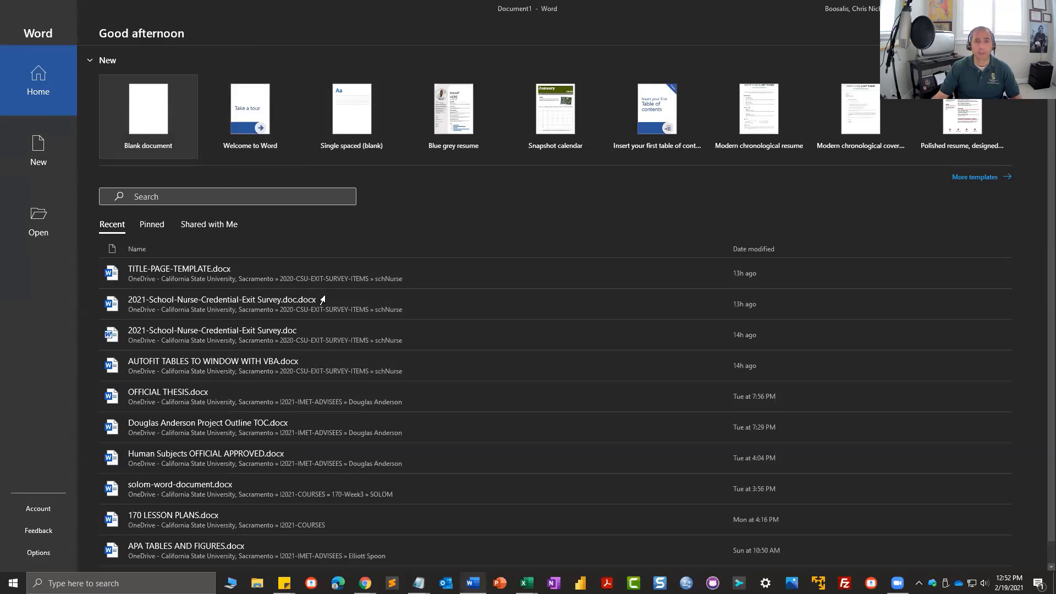
key("ctrl+v")
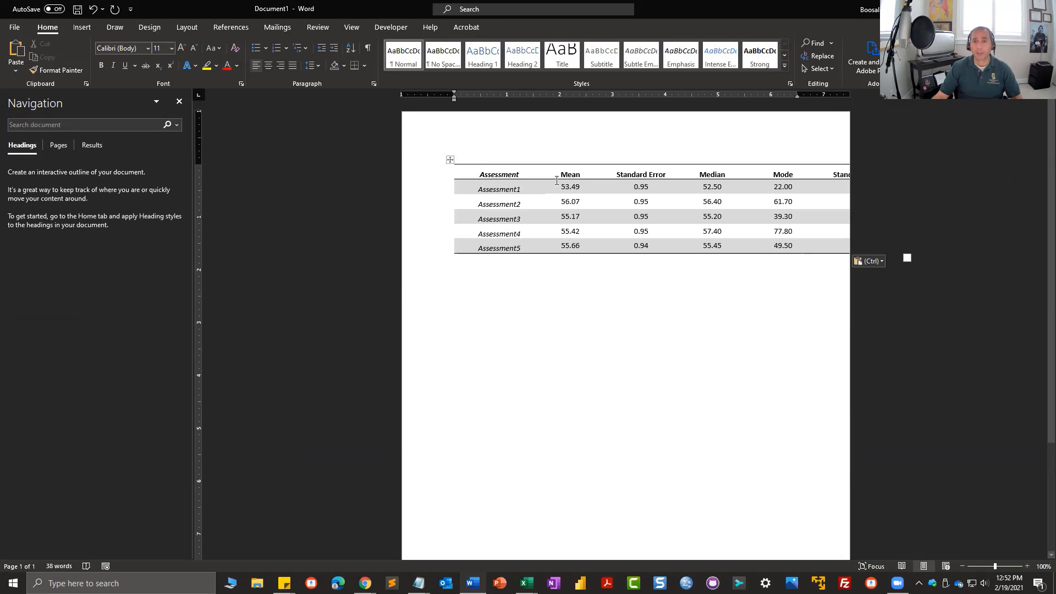
AutoFit the whole pasted table to the window so it fits between the page margins.
left_click(450, 159)
right_click(449, 160)
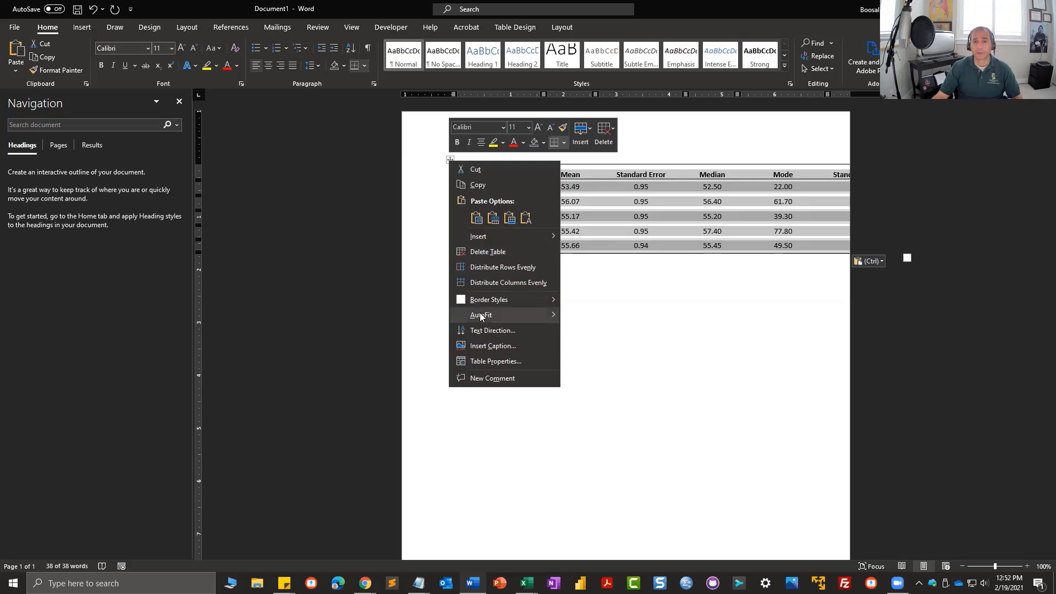
mouse_move(480, 315)
left_click(601, 328)
left_click(608, 335)
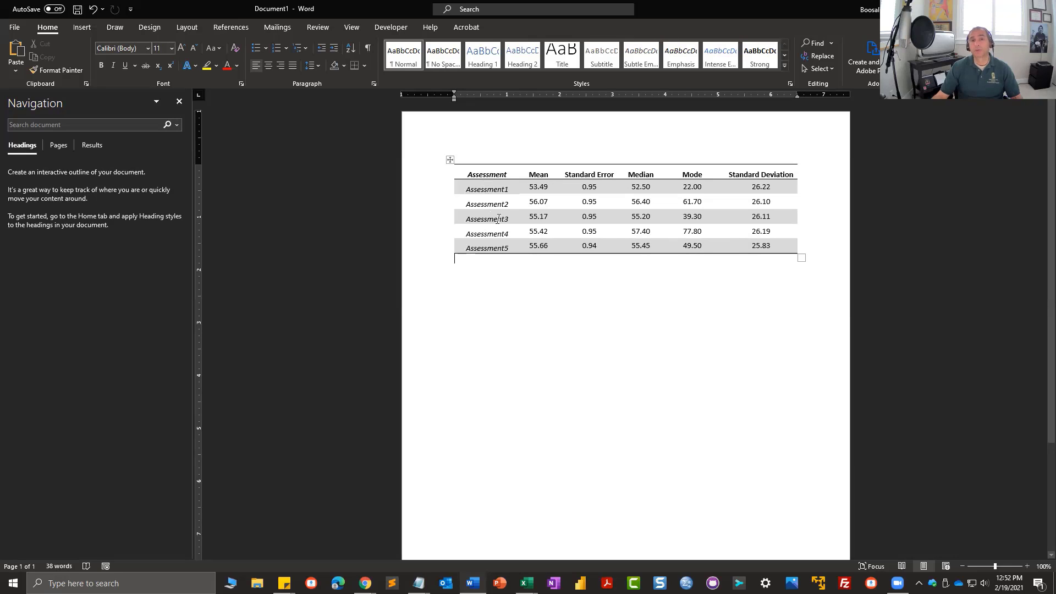
Look through the style gallery for the pasted Word table, including its options to create or apply a style.
left_click(784, 65)
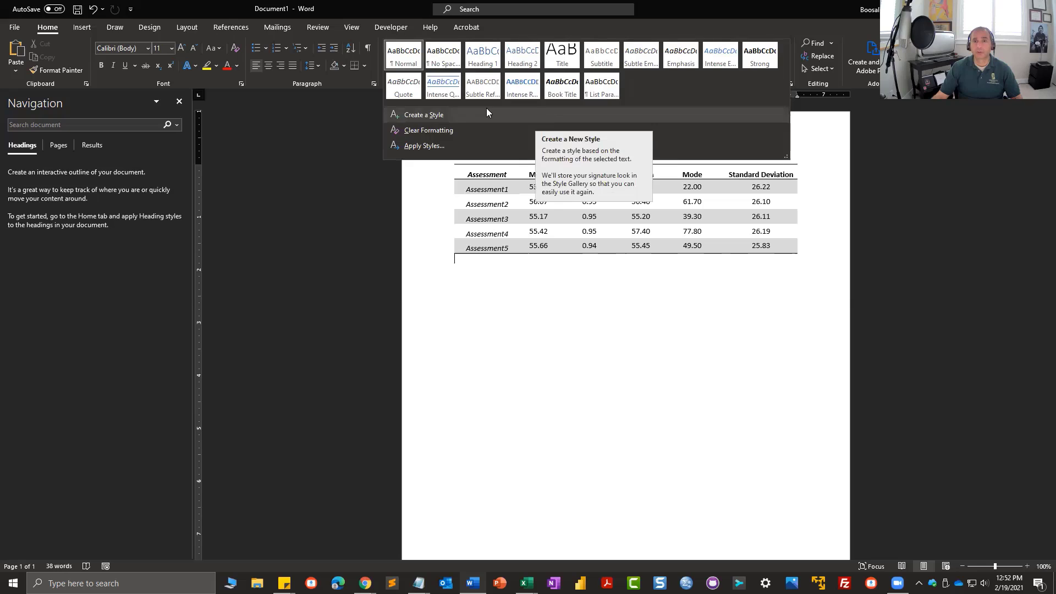
left_click(449, 163)
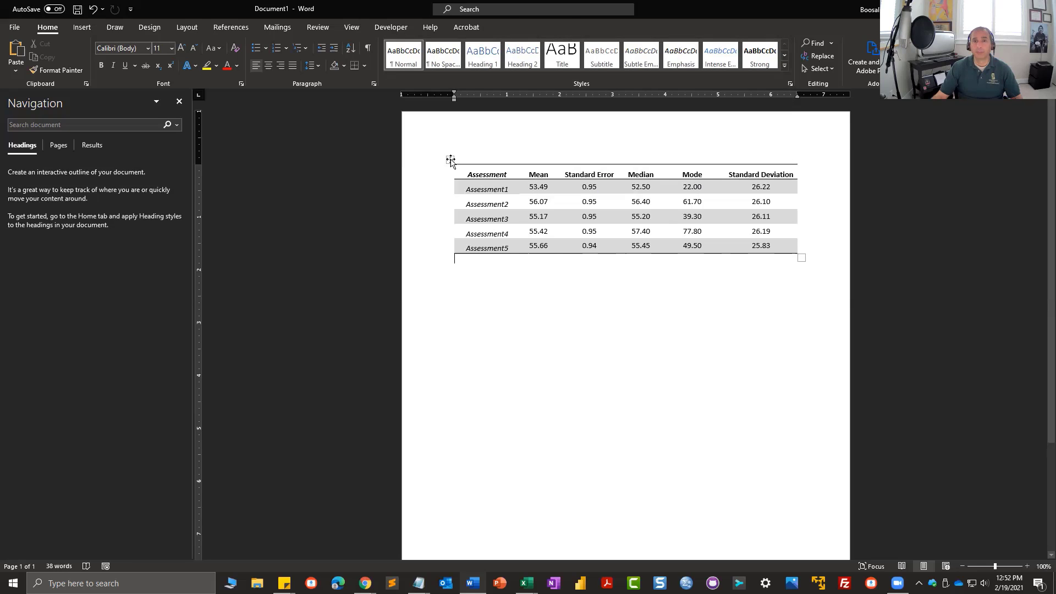
left_click(451, 160)
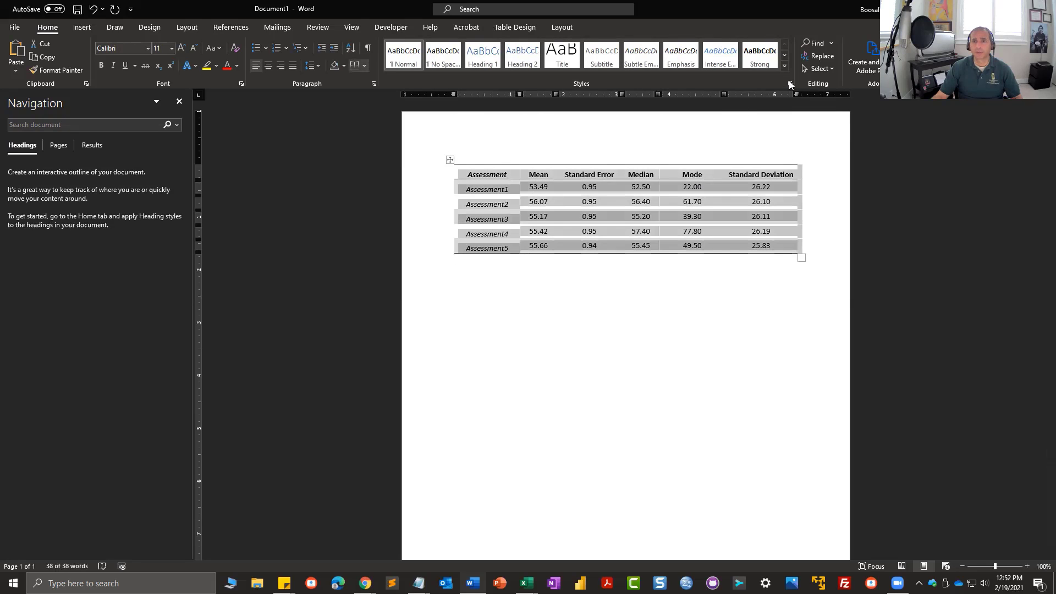
left_click(785, 66)
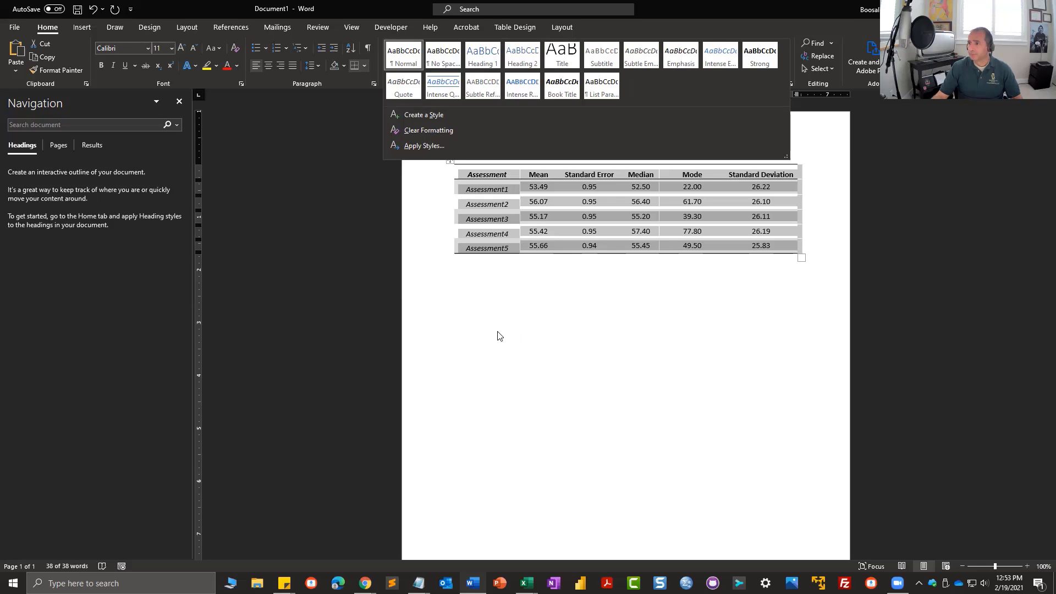
left_click(366, 315)
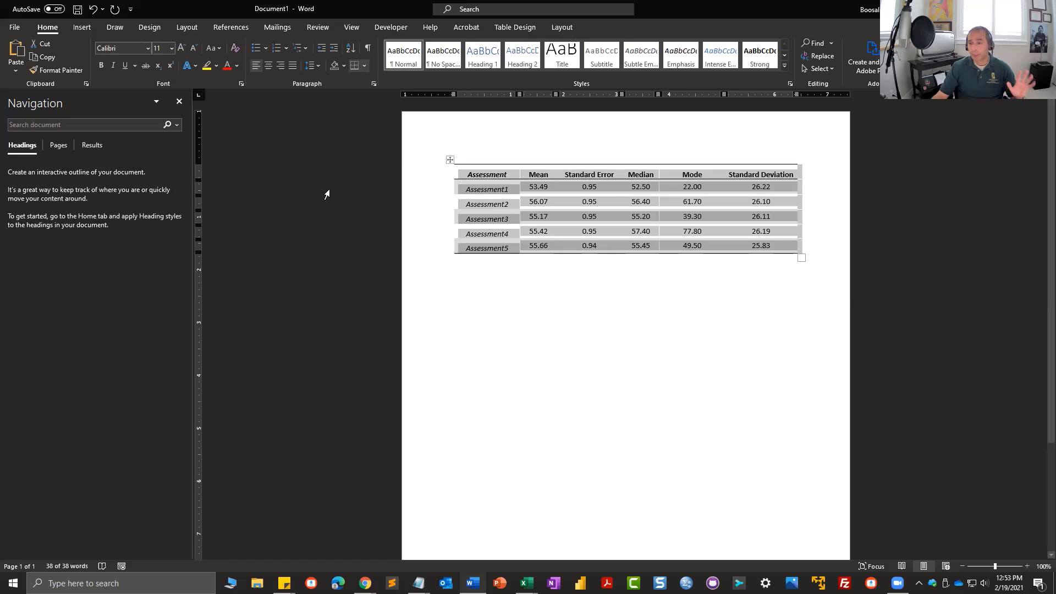
left_click(451, 189)
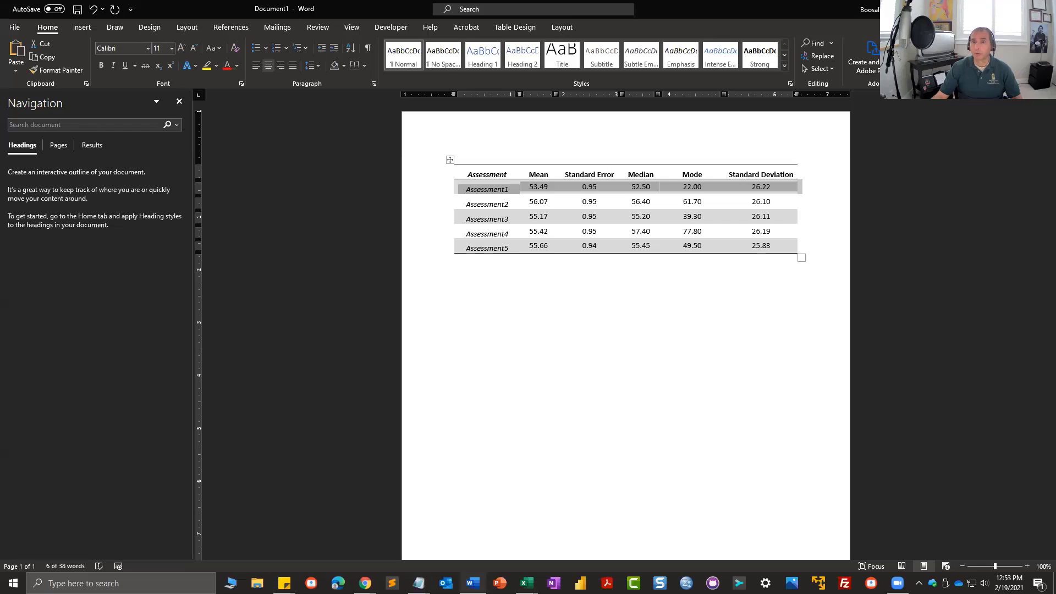
Close the Word document, return to the Excel workbook and deselect the summary table on the AssessmentDescriptives sheet.
key("ctrl+w")
left_click(609, 357)
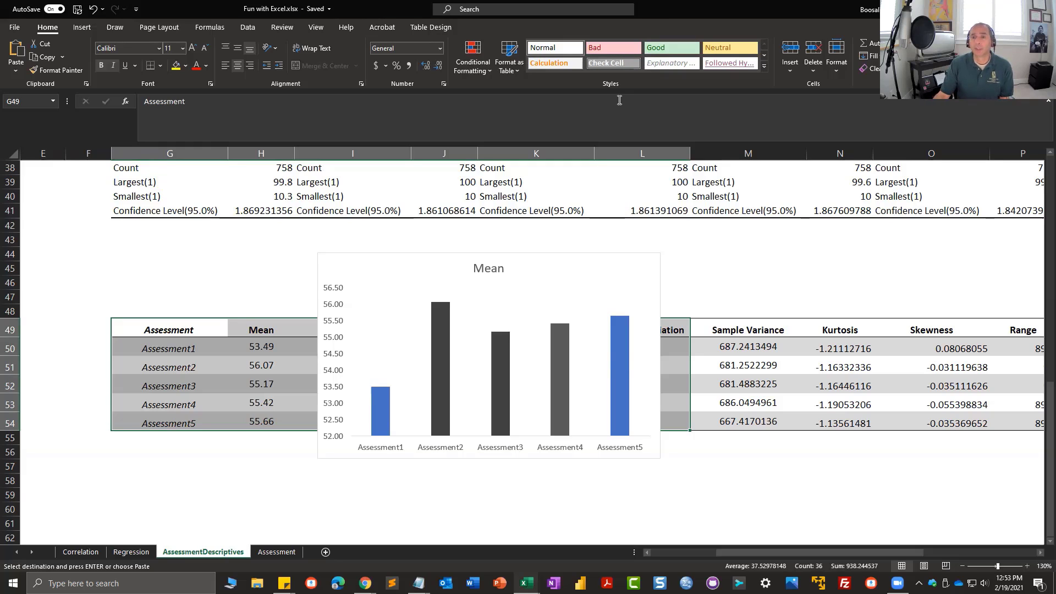
left_click(637, 465)
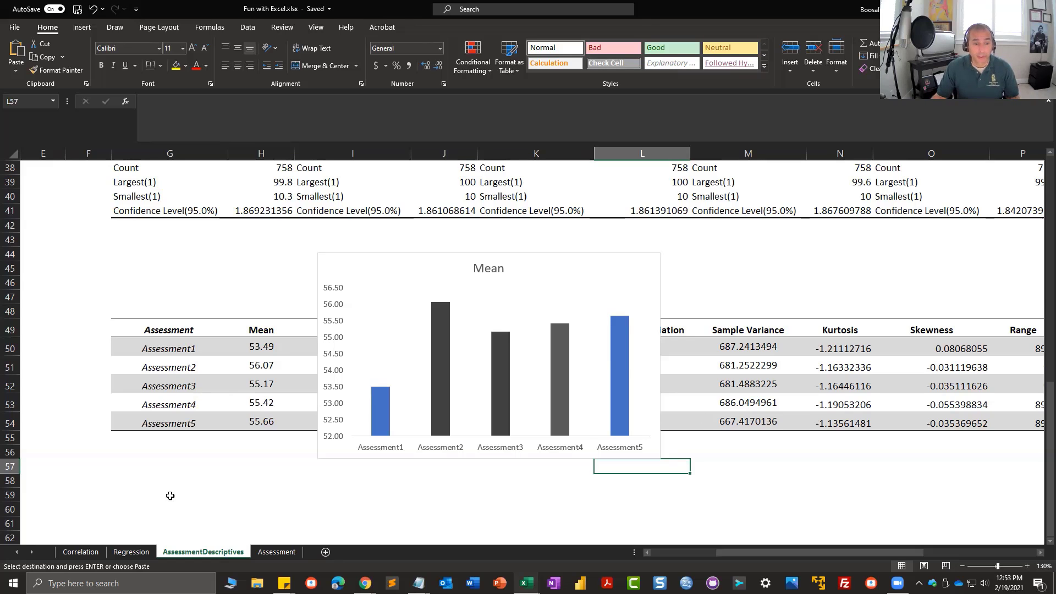
Browse the available Data Analysis tools from the Regression sheet and close the list without running one.
left_click(131, 551)
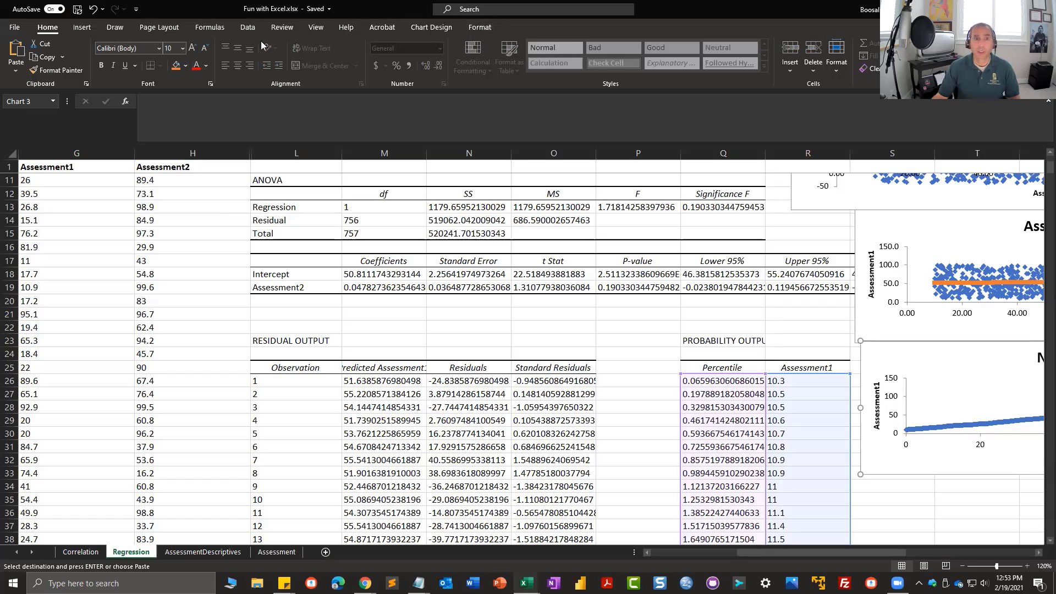
left_click(248, 27)
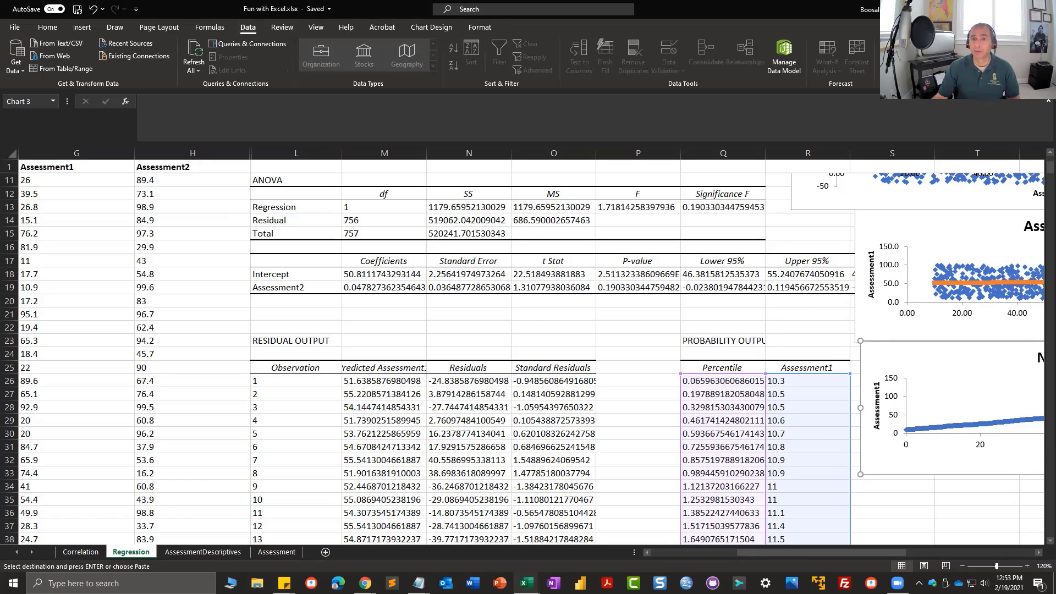
left_click(902, 47)
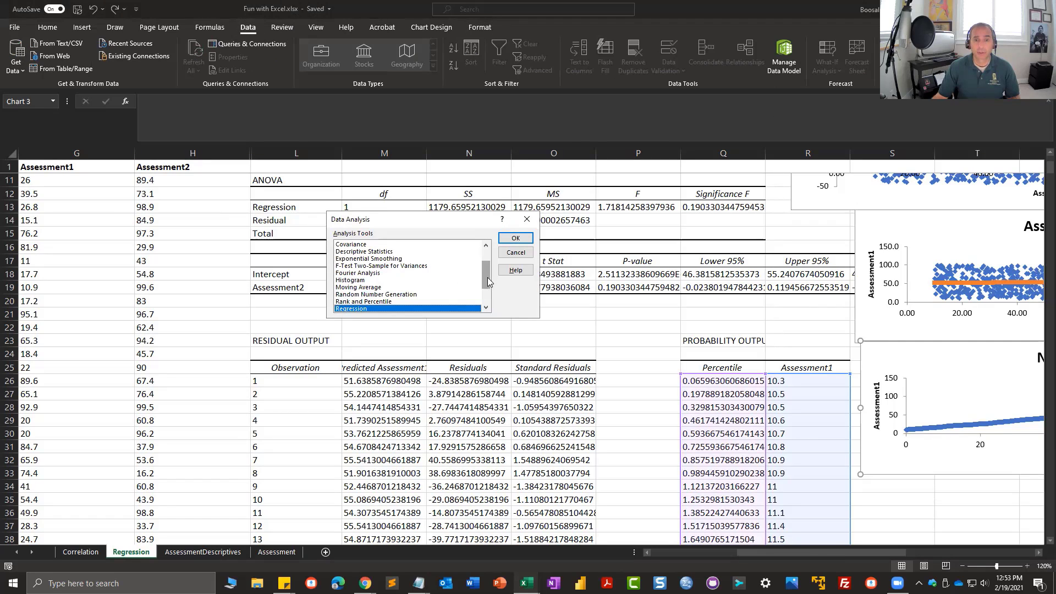
left_click_drag(487, 278, 487, 275)
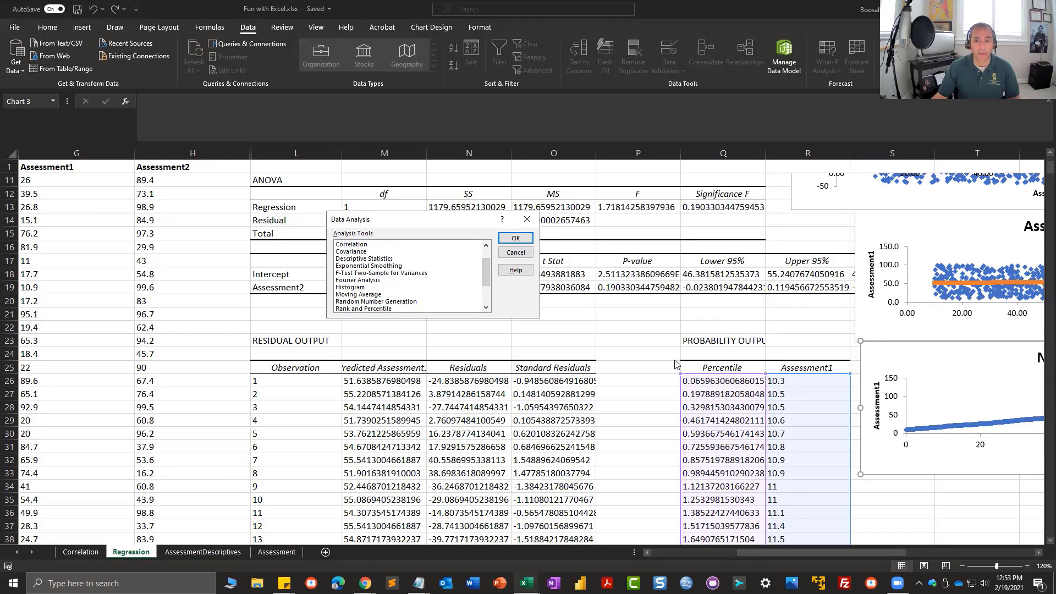
left_click(527, 219)
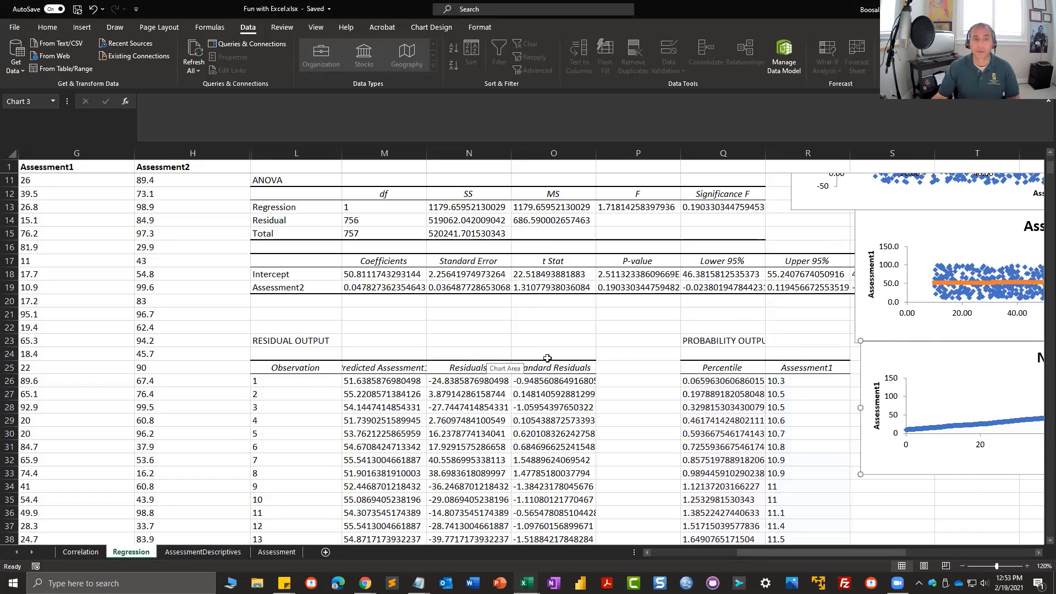
scroll(547, 358, "up", 3)
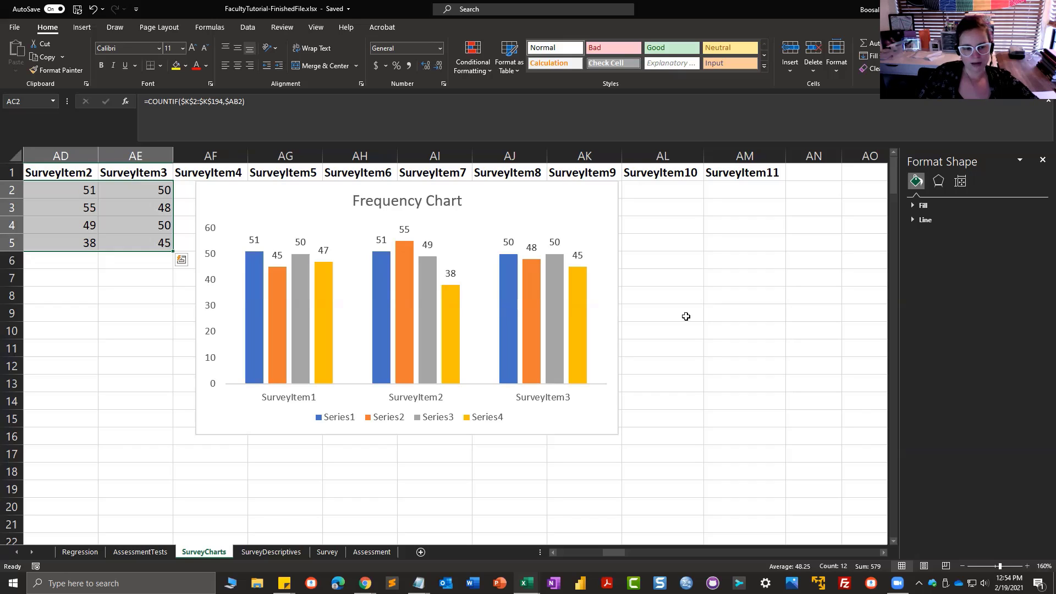
View the chart template saving options for the Frequency Chart on the SurveyCharts sheet, and cancel without saving.
left_click(520, 214)
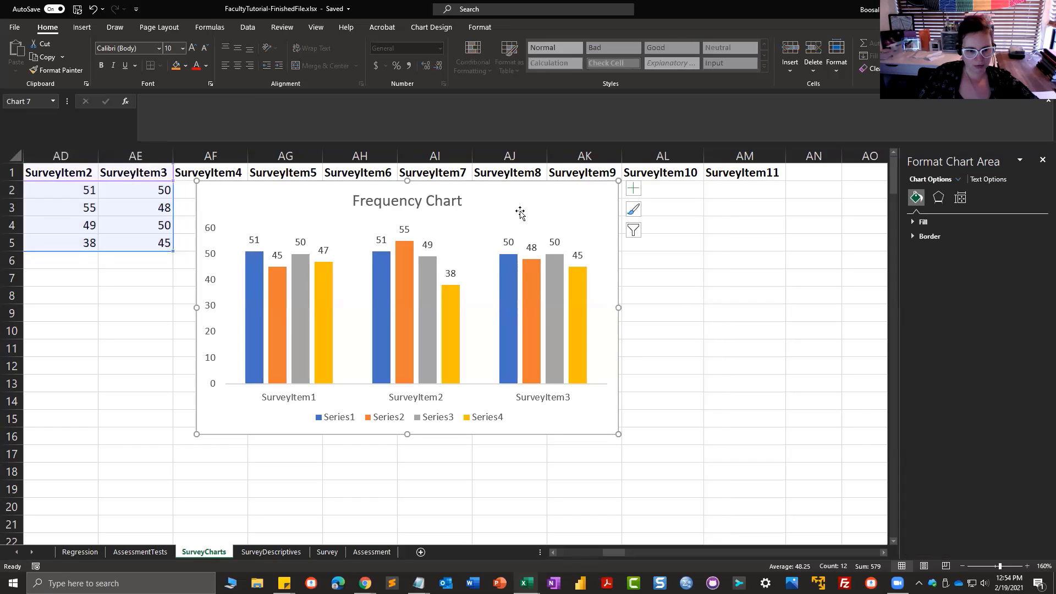
right_click(520, 214)
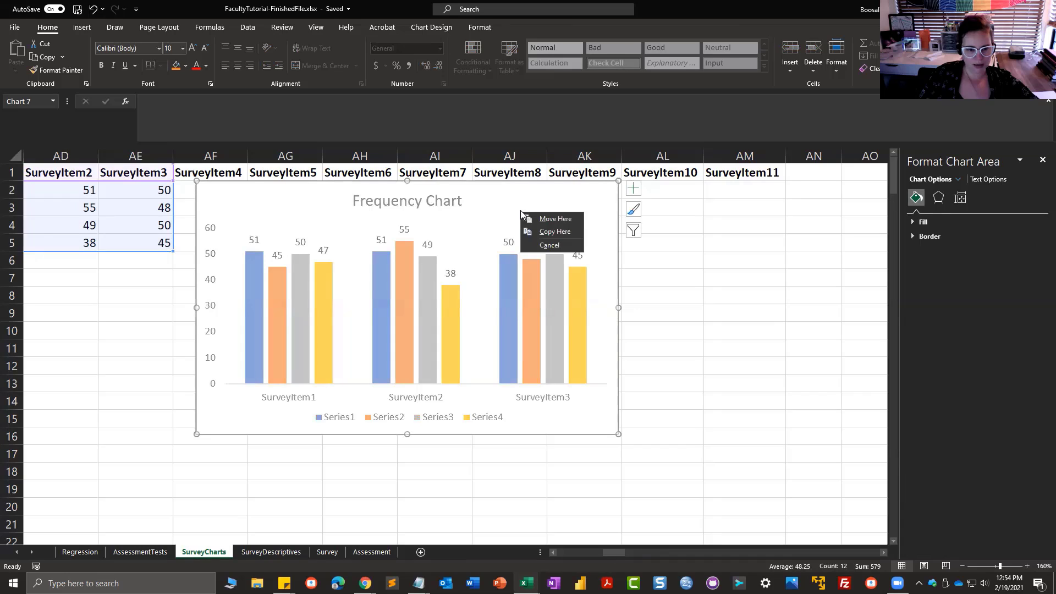
left_click(676, 297)
left_click(612, 434)
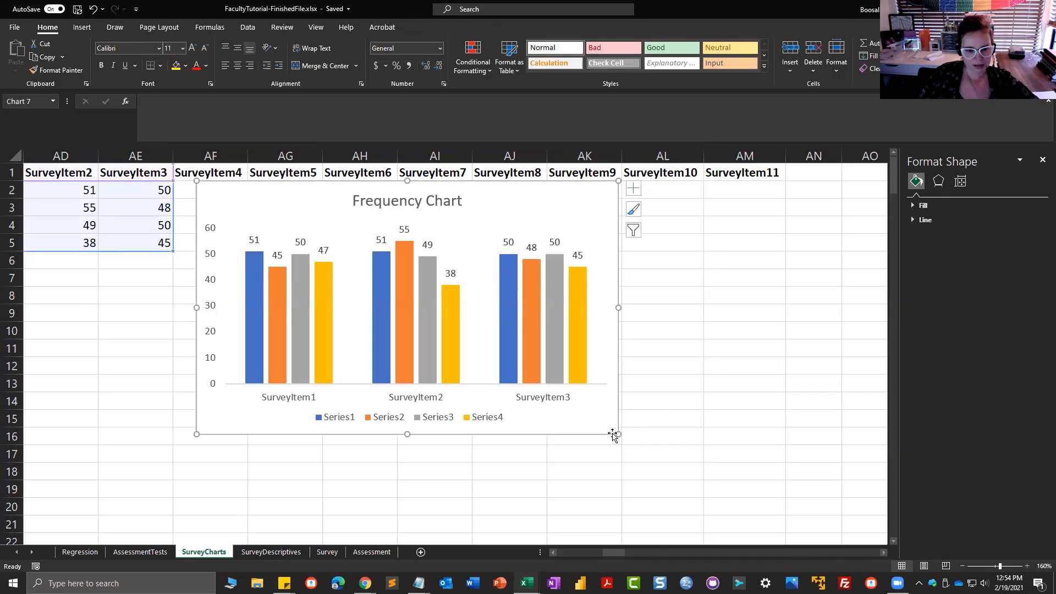
right_click(614, 436)
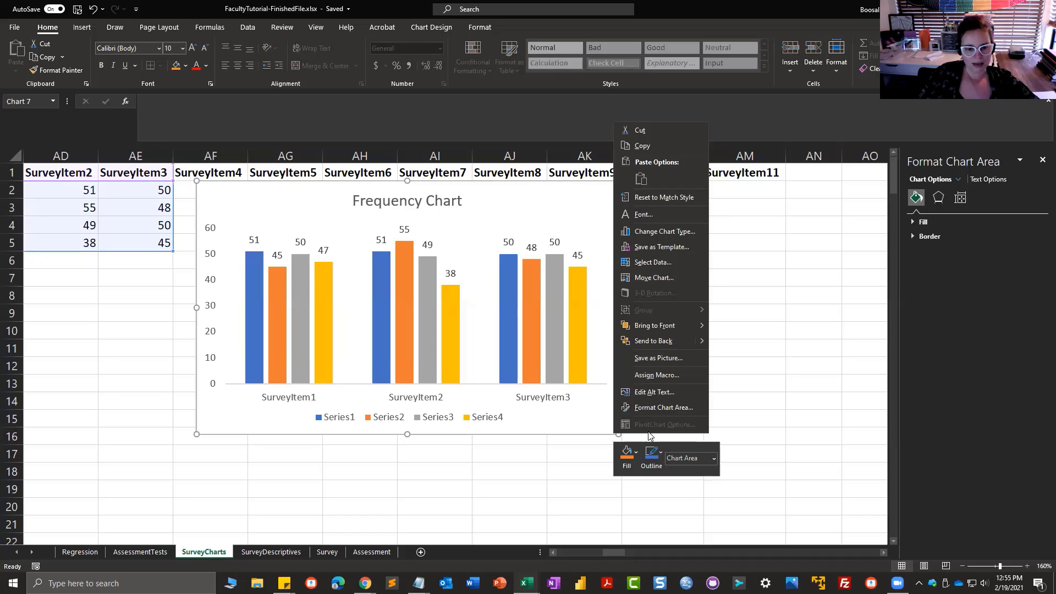
left_click(662, 248)
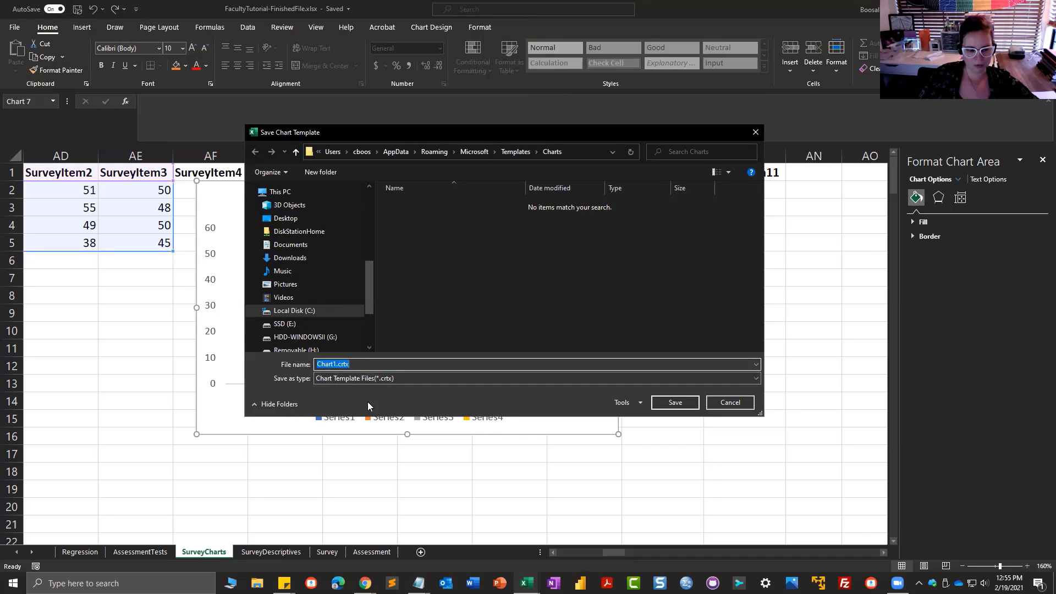
left_click(728, 403)
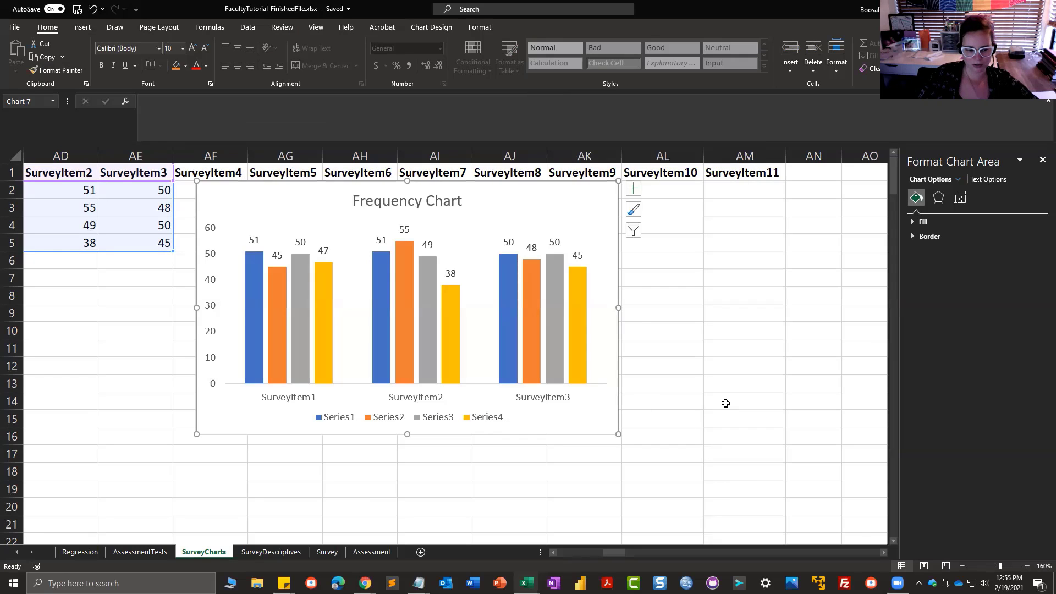